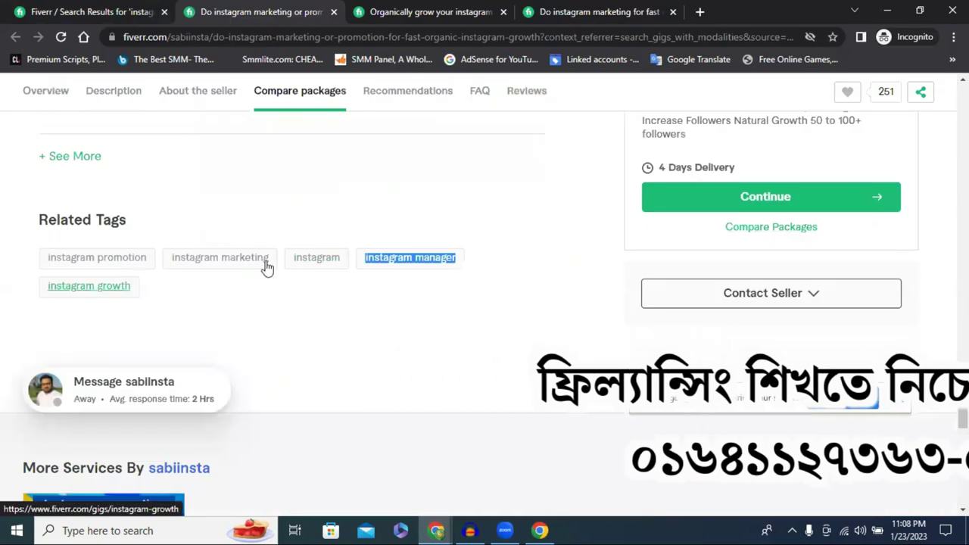
- Copy the "instagram" tag from the reference gig into the new gig's positive keywords, then save the overview and continue
{"action": "double_click", "coordinate": [351, 258]}
{"action": "key", "text": "ctrl+c"}
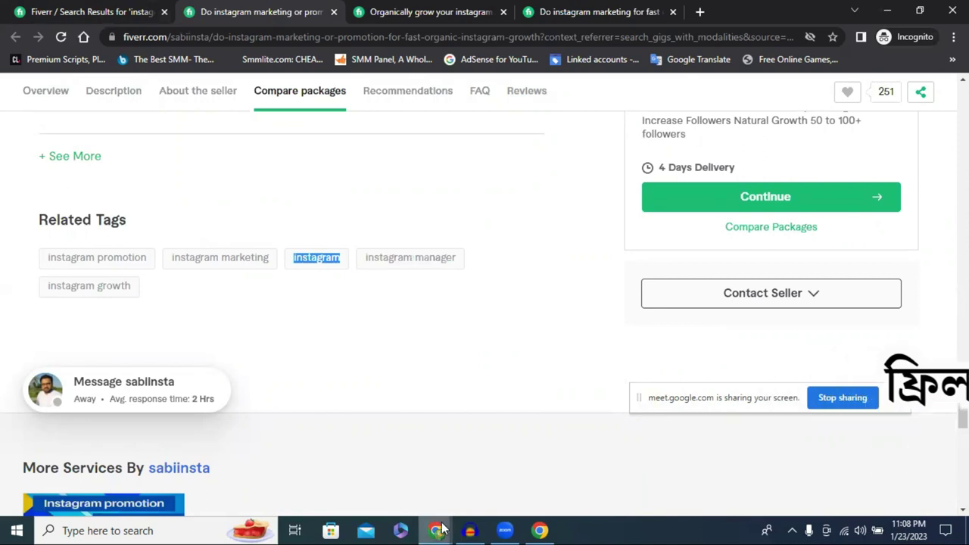
{"action": "key", "text": "alt+Tab"}
{"action": "key", "text": "ctrl+v"}
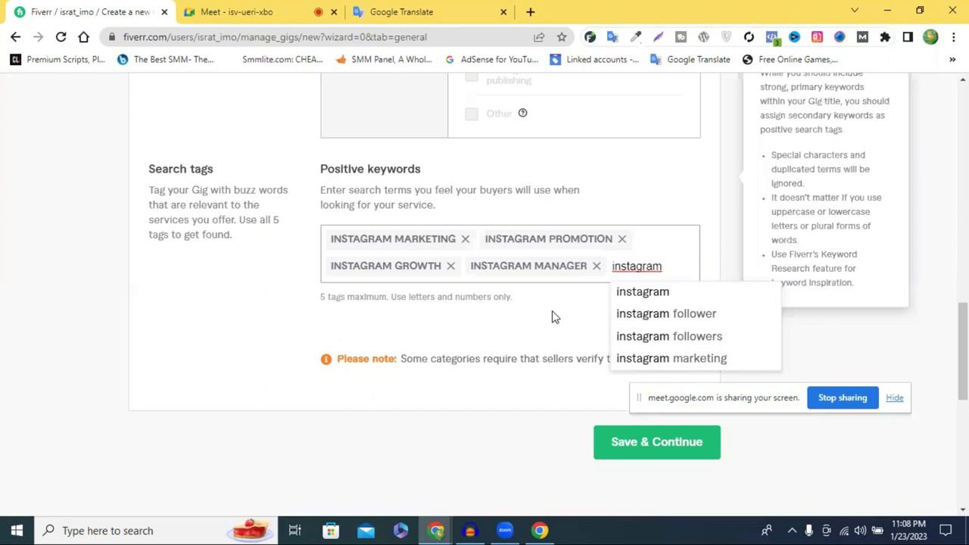
{"action": "key", "text": "Return"}
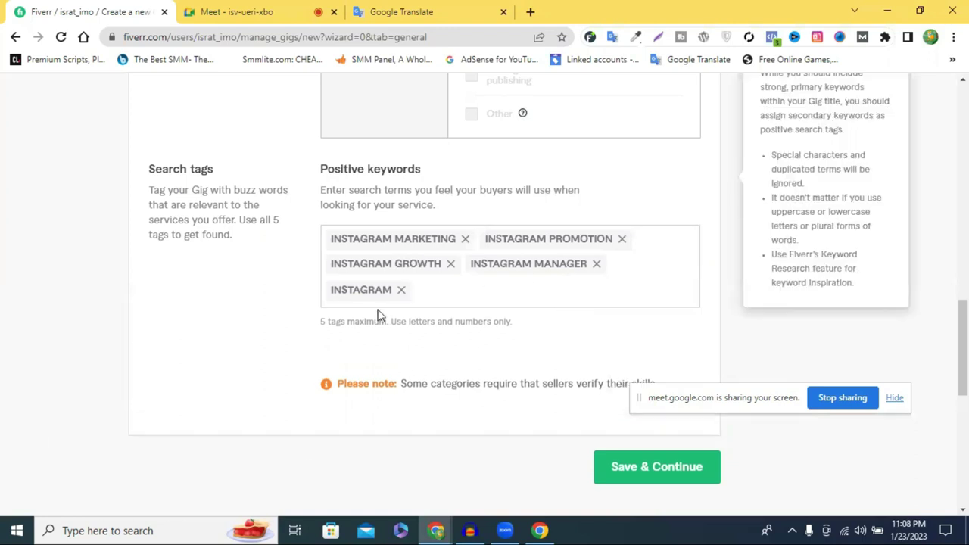
{"action": "left_click", "coordinate": [621, 469]}
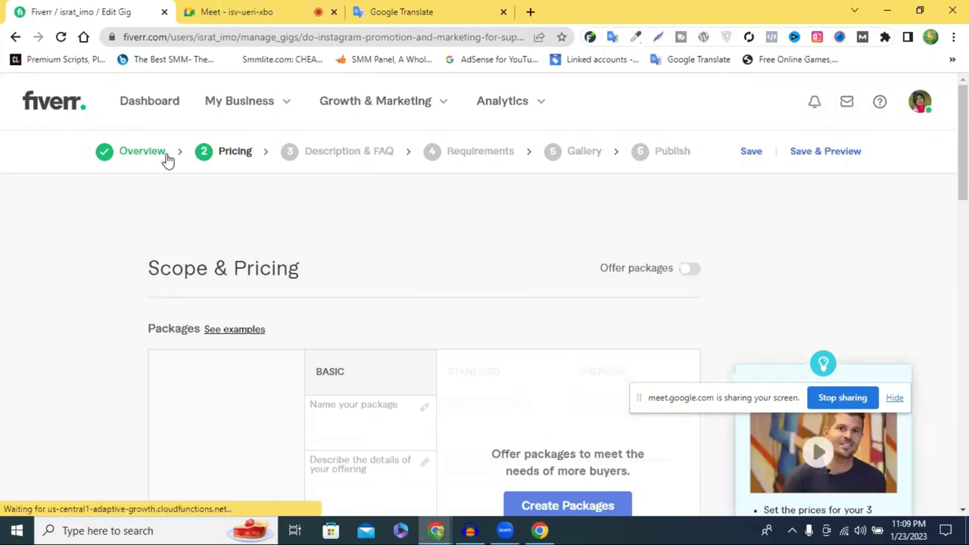
- Reopen the gig's Overview stage and review its title, category, service type and metadata
{"action": "left_click", "coordinate": [134, 157]}
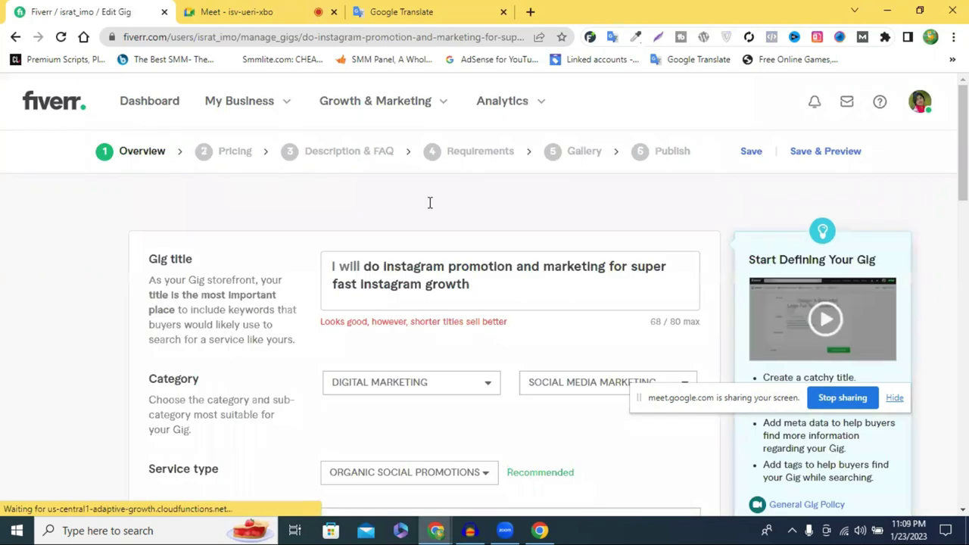
{"action": "scroll", "coordinate": [494, 232], "scroll_direction": "down", "scroll_amount": 1}
{"action": "scroll", "coordinate": [494, 232], "scroll_direction": "down", "scroll_amount": 2}
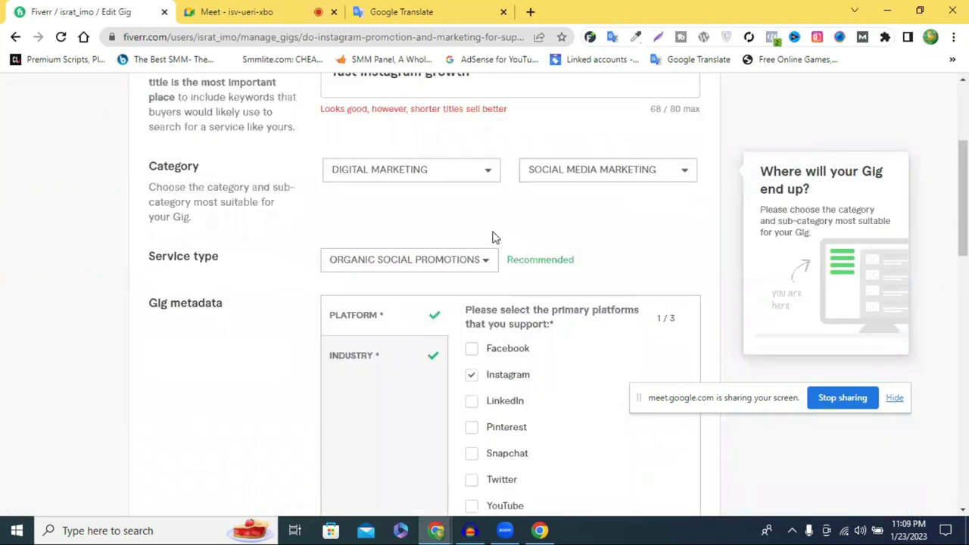
{"action": "scroll", "coordinate": [494, 237], "scroll_direction": "down", "scroll_amount": 3}
{"action": "scroll", "coordinate": [232, 149], "scroll_direction": "up", "scroll_amount": 6}
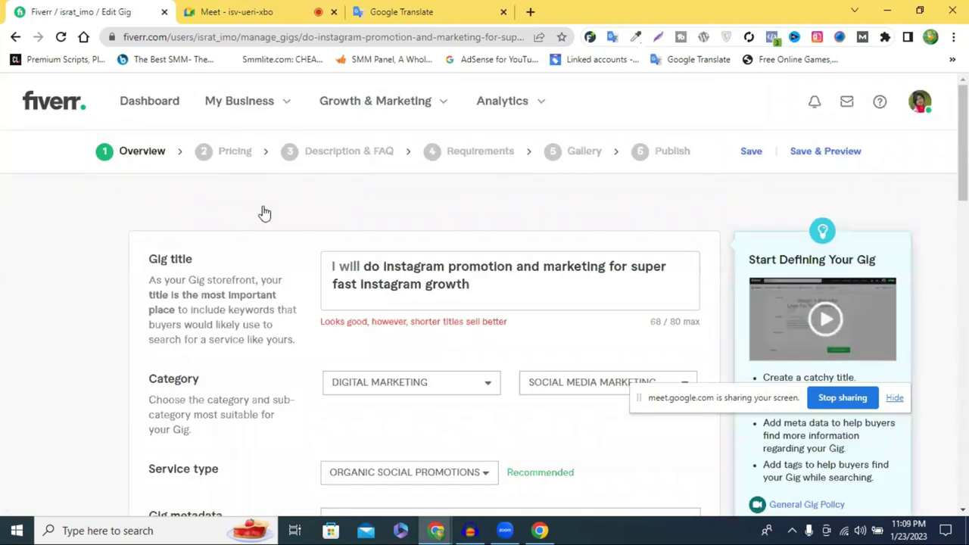
- Enable the Basic, Standard and Premium packages in the gig's Scope & Pricing stage
{"action": "scroll", "coordinate": [274, 207], "scroll_direction": "down", "scroll_amount": 3}
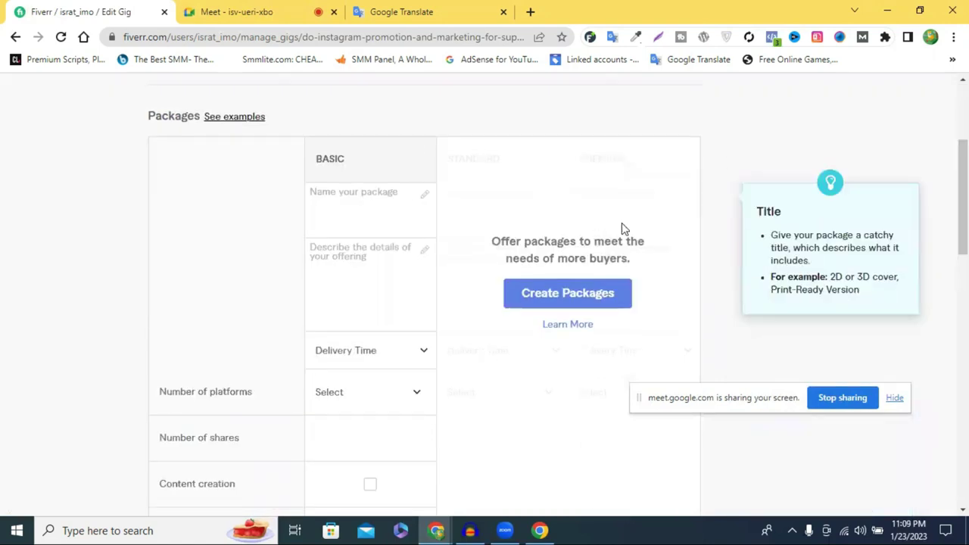
{"action": "scroll", "coordinate": [450, 237], "scroll_direction": "up", "scroll_amount": 3}
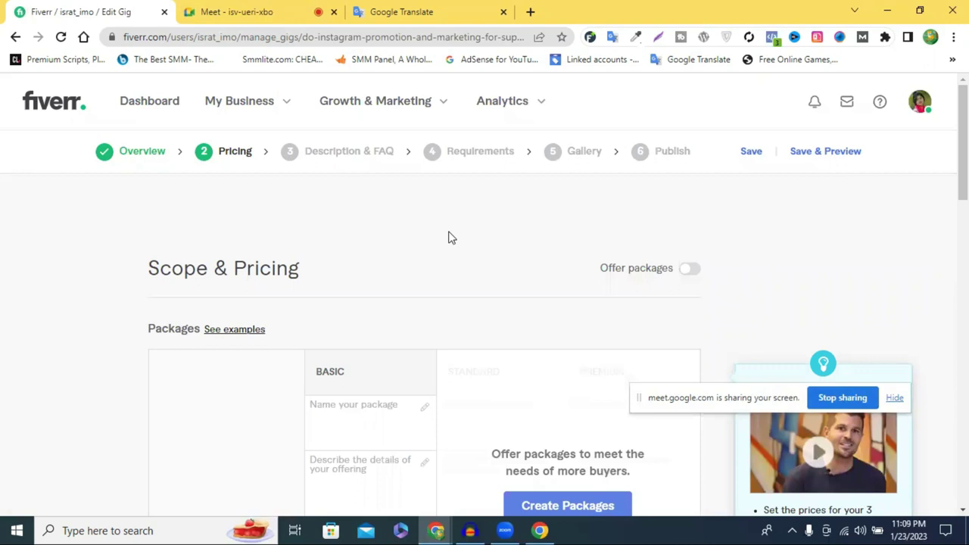
{"action": "left_click", "coordinate": [690, 271]}
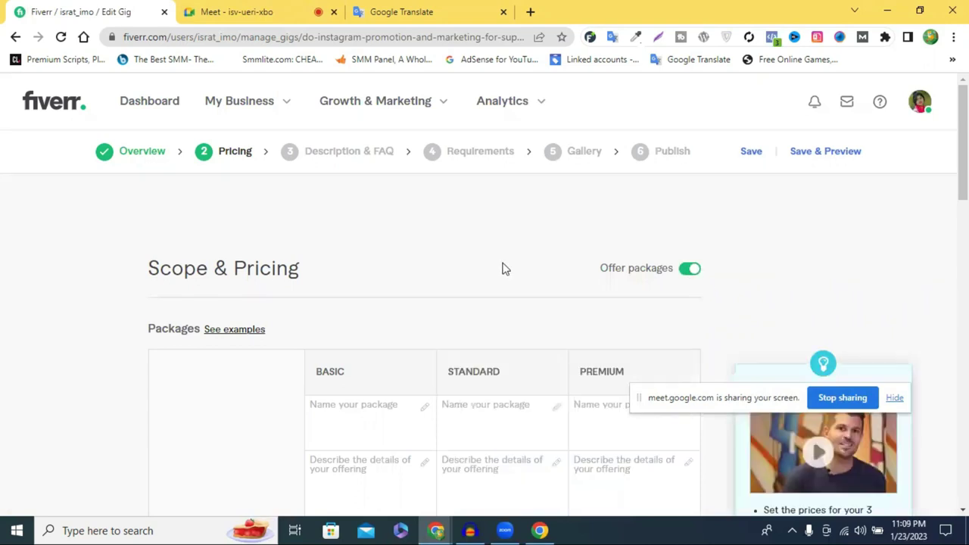
{"action": "scroll", "coordinate": [502, 268], "scroll_direction": "down", "scroll_amount": 2}
{"action": "scroll", "coordinate": [500, 258], "scroll_direction": "down", "scroll_amount": 1}
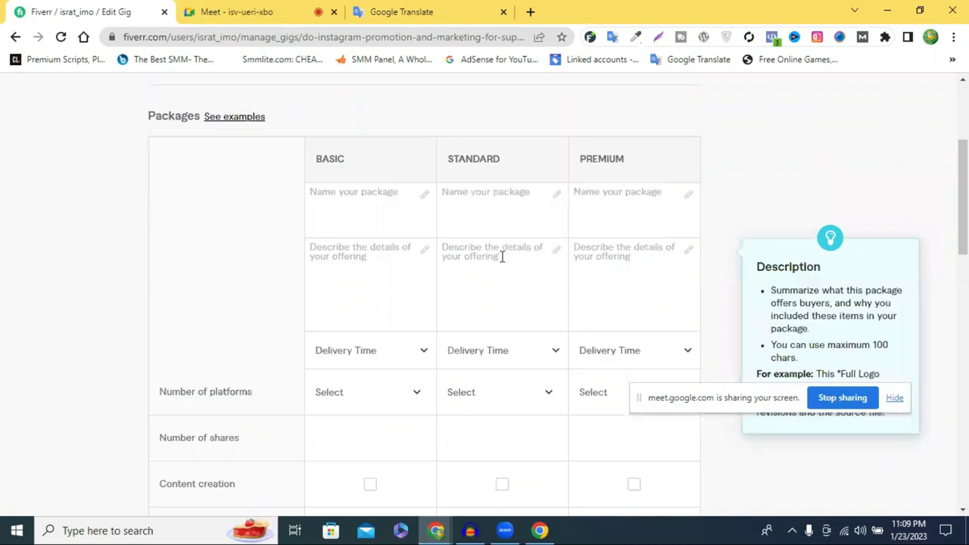
{"action": "left_click", "coordinate": [333, 201]}
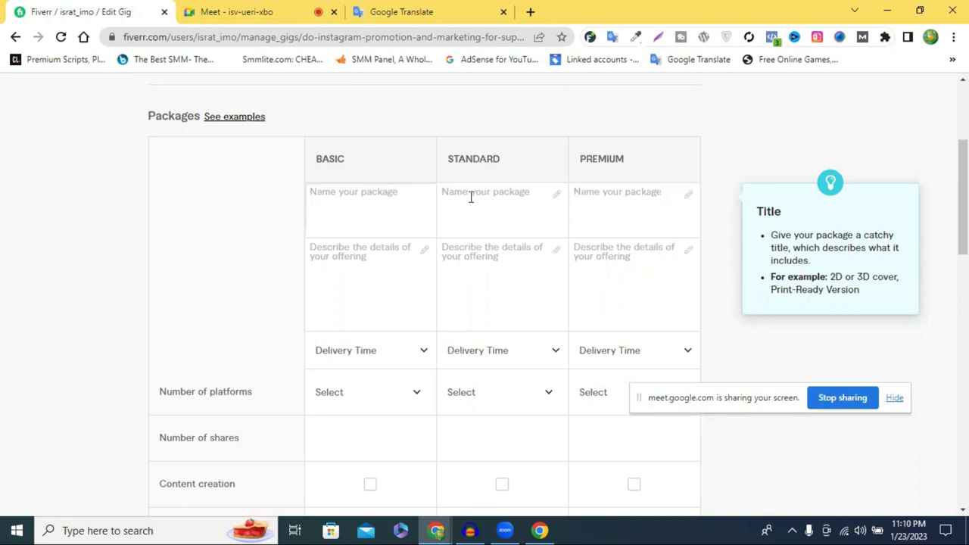
{"action": "left_click", "coordinate": [533, 211]}
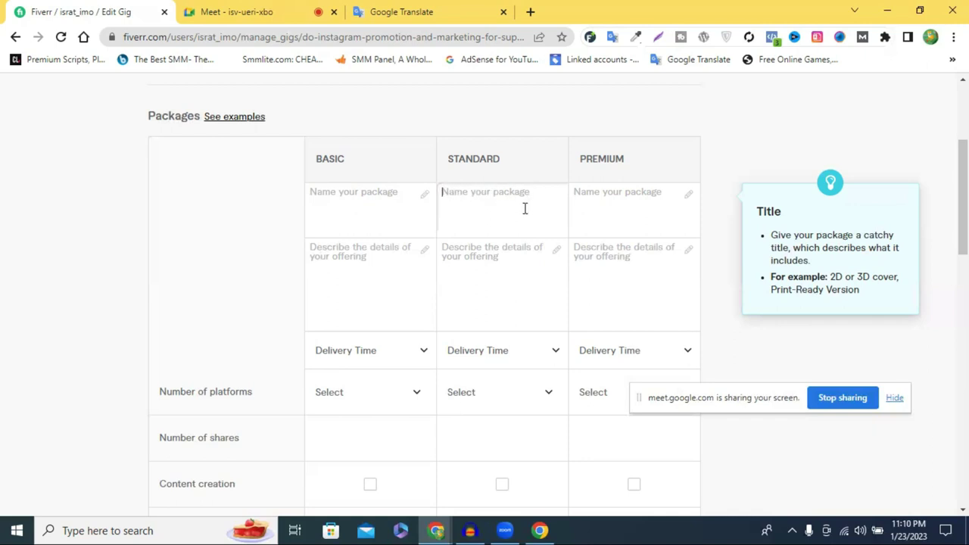
{"action": "left_click", "coordinate": [354, 192]}
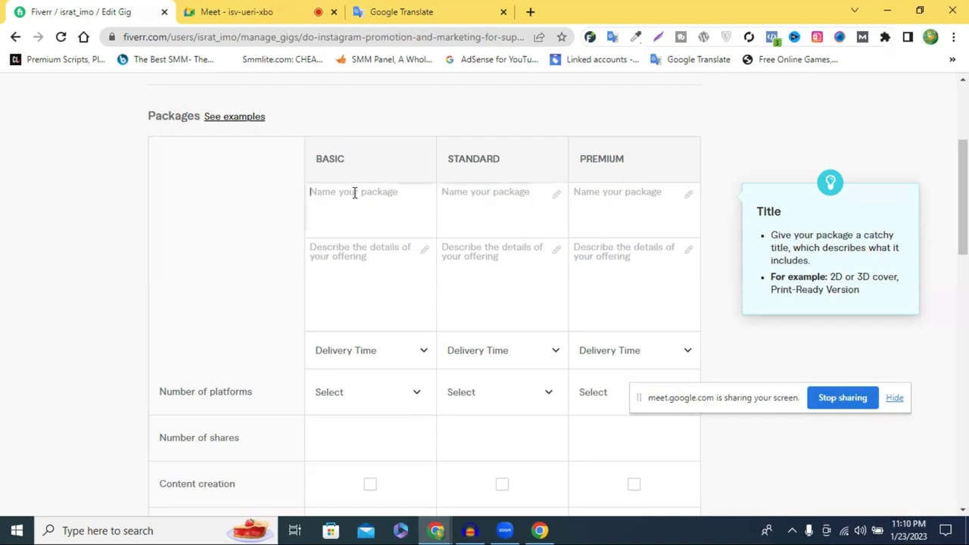
{"action": "left_click", "coordinate": [492, 197]}
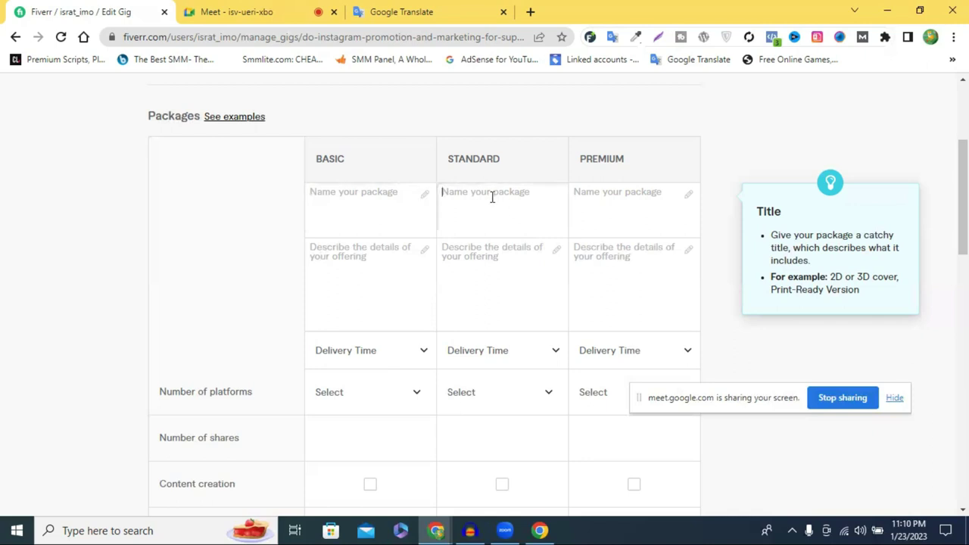
{"action": "left_click", "coordinate": [614, 199]}
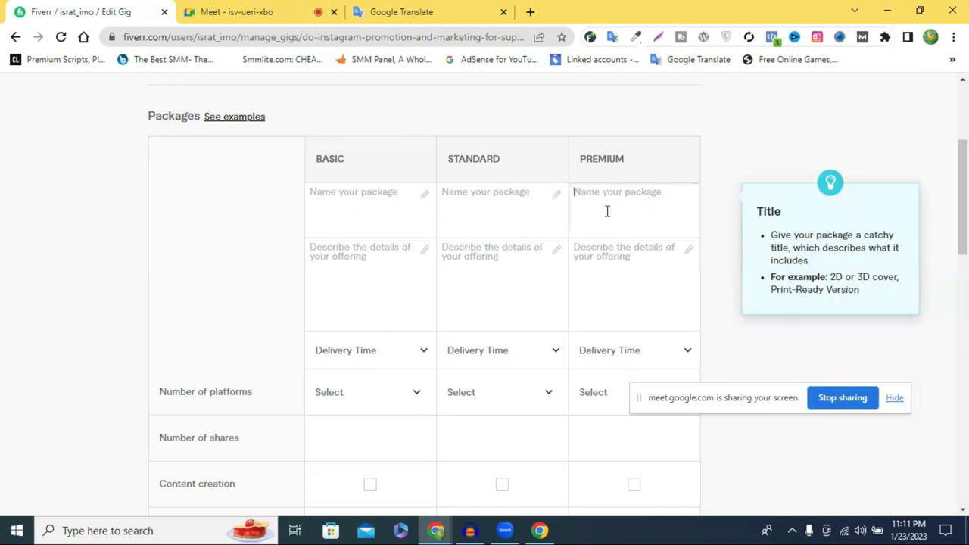
{"action": "left_click_drag", "start_coordinate": [588, 158], "coordinate": [647, 174]}
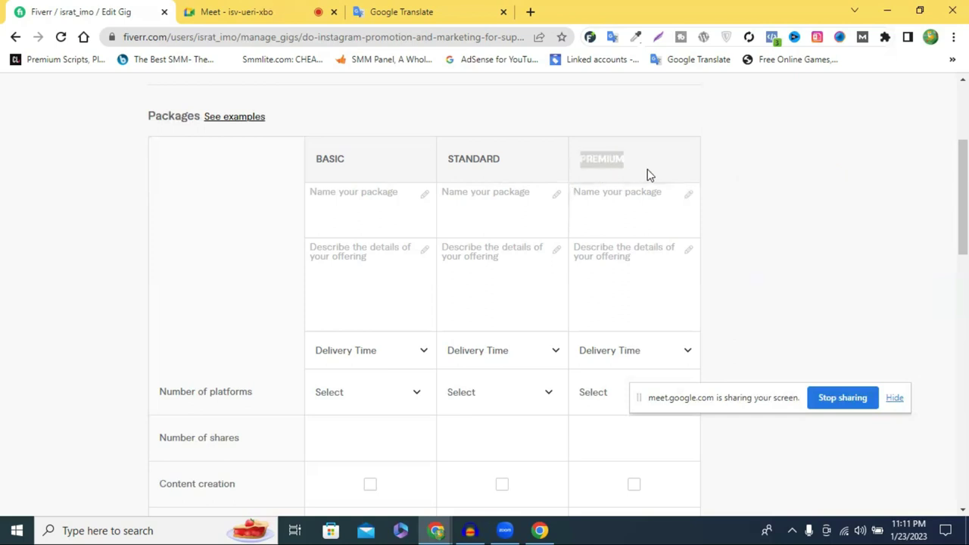
{"action": "left_click", "coordinate": [628, 201]}
{"action": "left_click", "coordinate": [628, 201]}
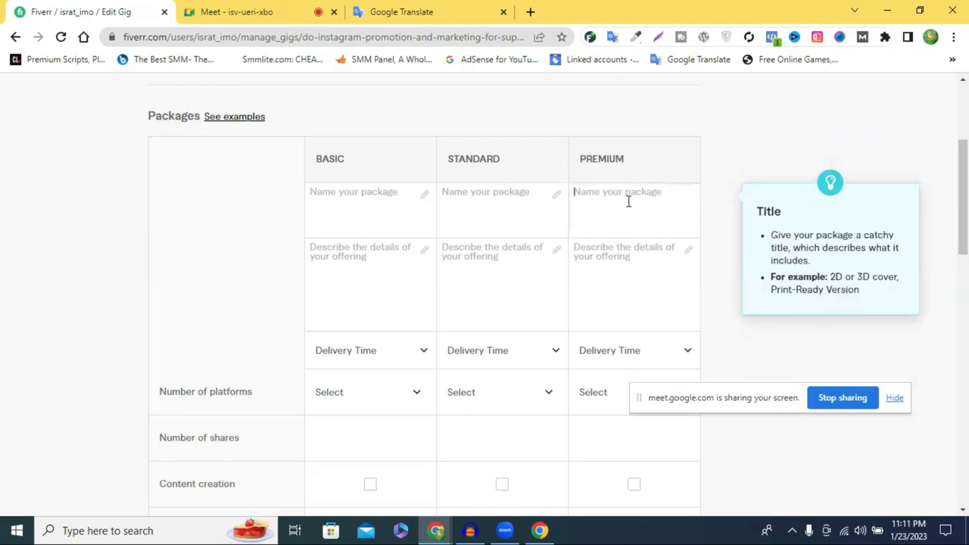
{"action": "left_click", "coordinate": [342, 187]}
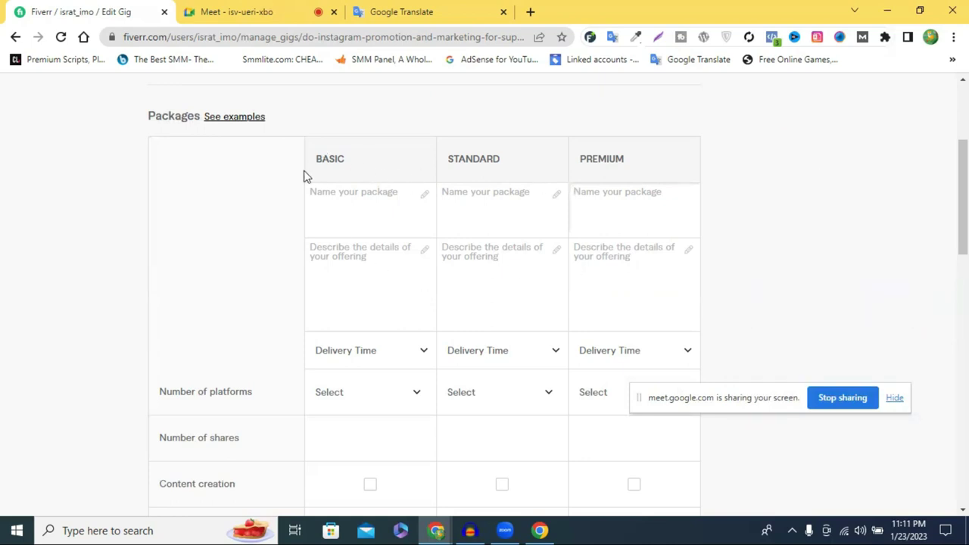
{"action": "left_click", "coordinate": [343, 194]}
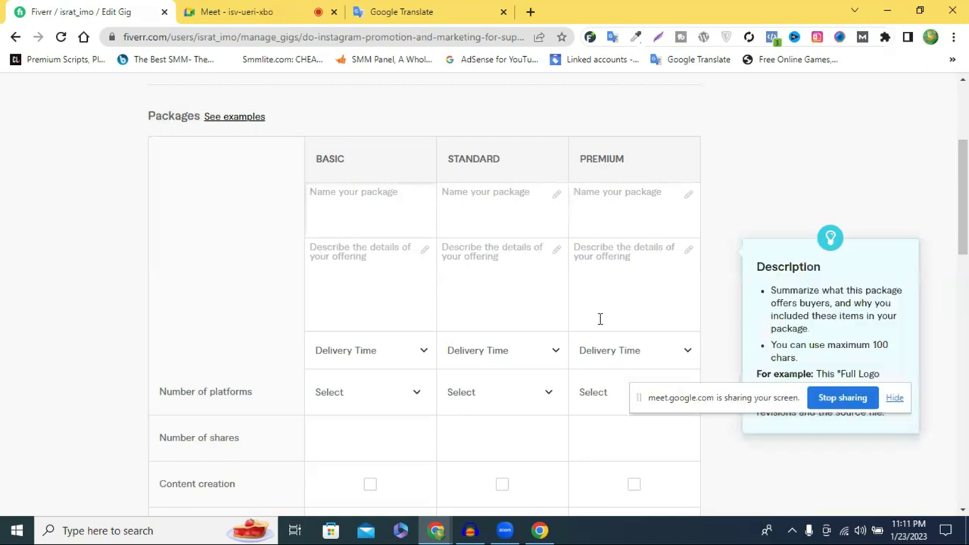
- Switch to the Google Meet call, replace the in-call messages with the participant list and look through the attendees
{"action": "left_click", "coordinate": [234, 12]}
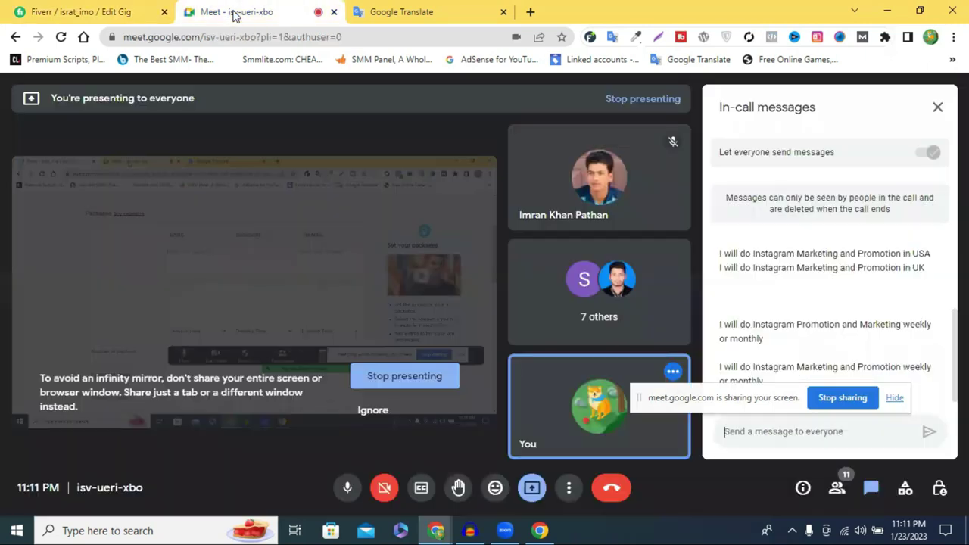
{"action": "left_click", "coordinate": [938, 107]}
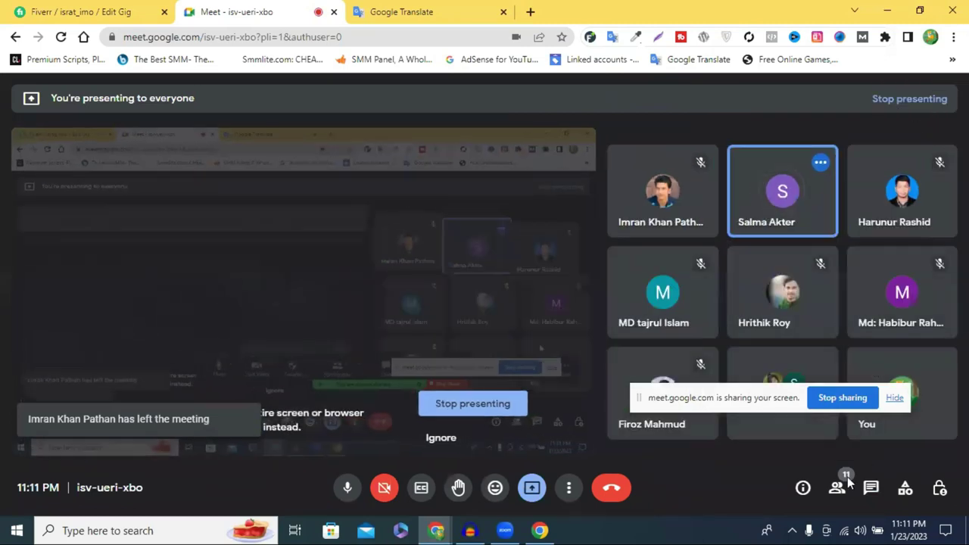
{"action": "left_click", "coordinate": [835, 491]}
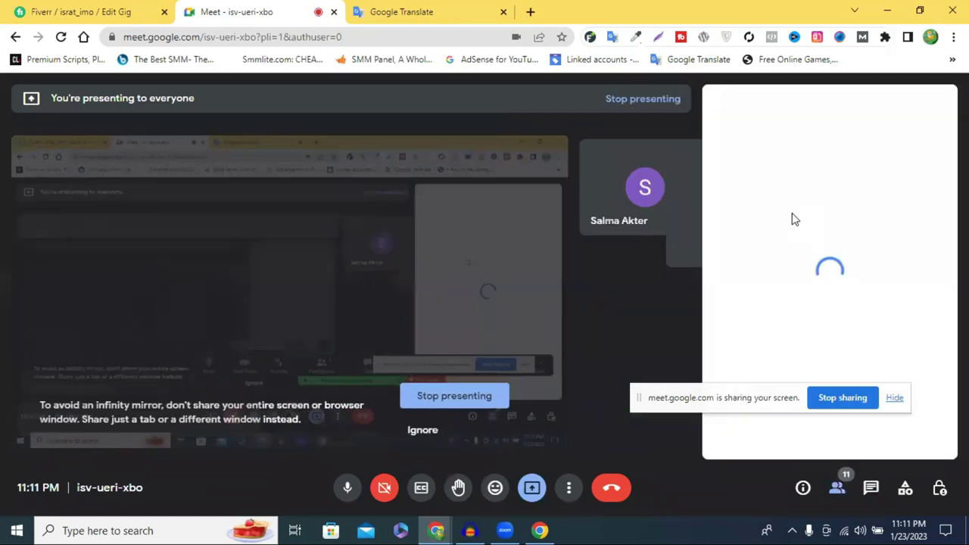
{"action": "scroll", "coordinate": [795, 250], "scroll_direction": "down", "scroll_amount": 3}
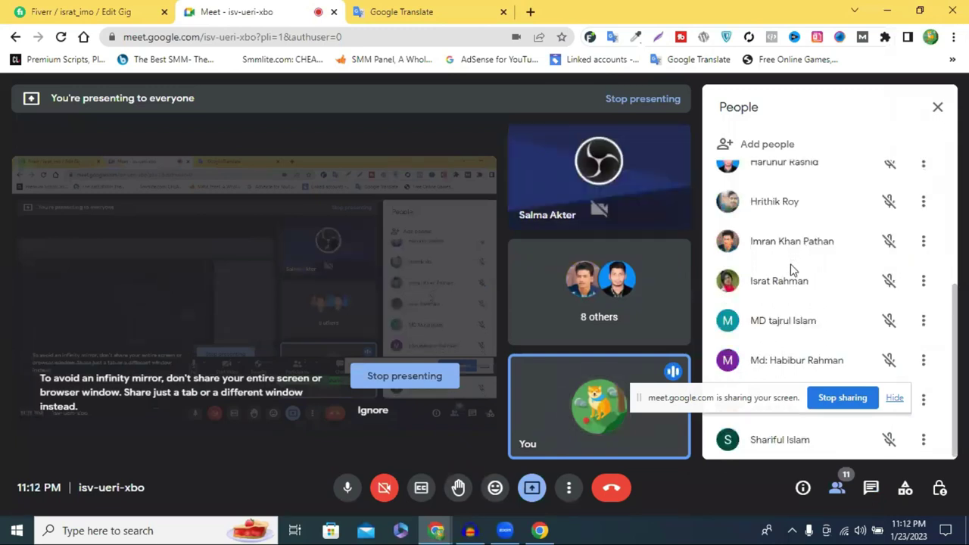
{"action": "scroll", "coordinate": [790, 265], "scroll_direction": "up", "scroll_amount": 1}
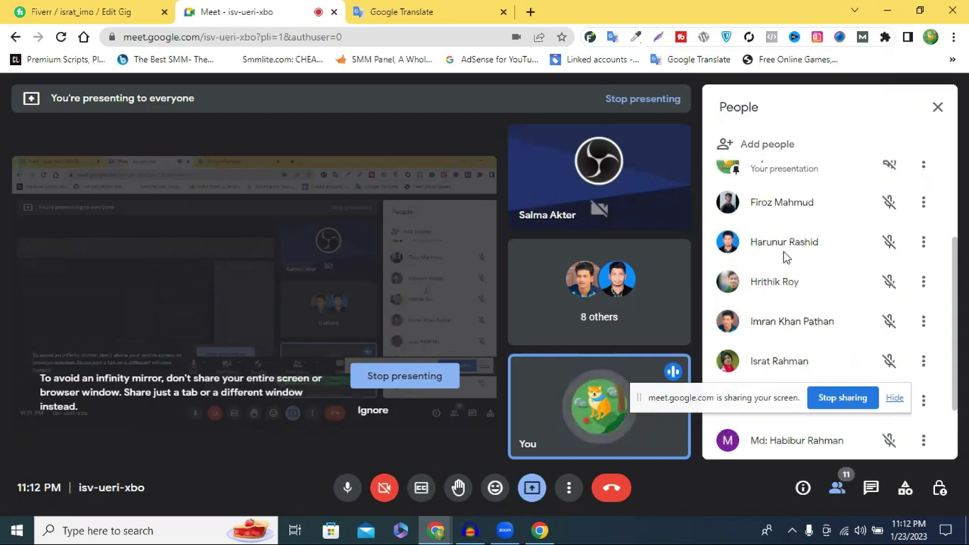
{"action": "scroll", "coordinate": [788, 261], "scroll_direction": "up", "scroll_amount": 2}
{"action": "scroll", "coordinate": [787, 261], "scroll_direction": "down", "scroll_amount": 4}
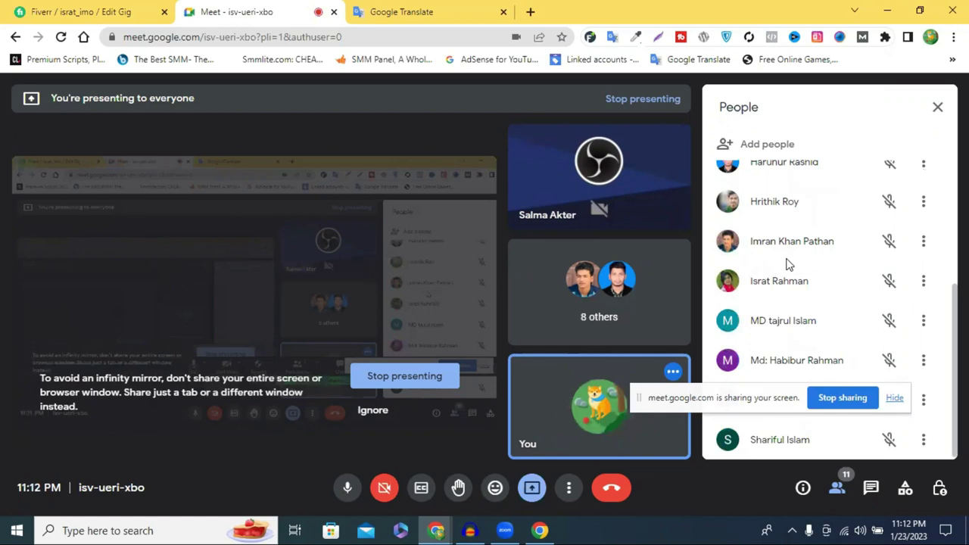
{"action": "left_click", "coordinate": [128, 9]}
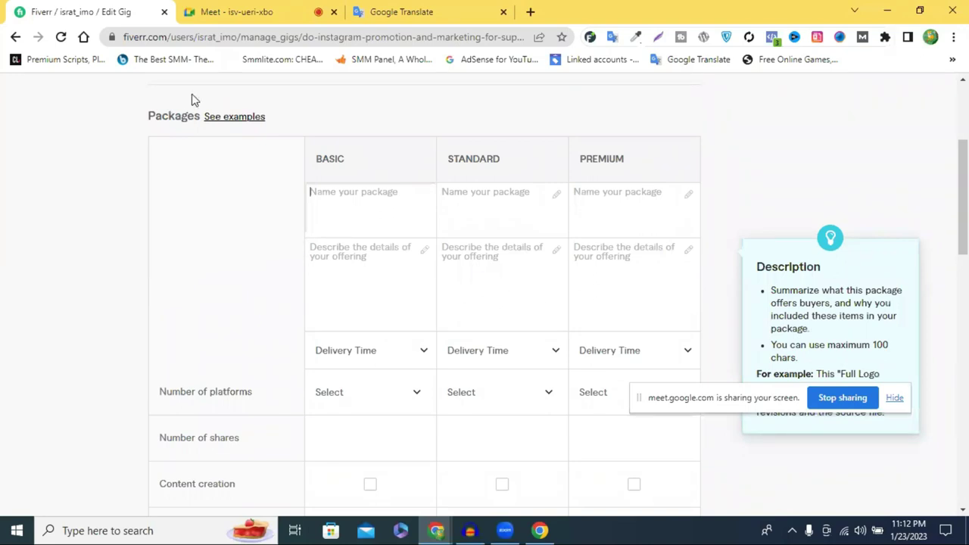
- Return to the Google Meet call and check the attendees and their microphone status again
{"action": "left_click", "coordinate": [239, 9]}
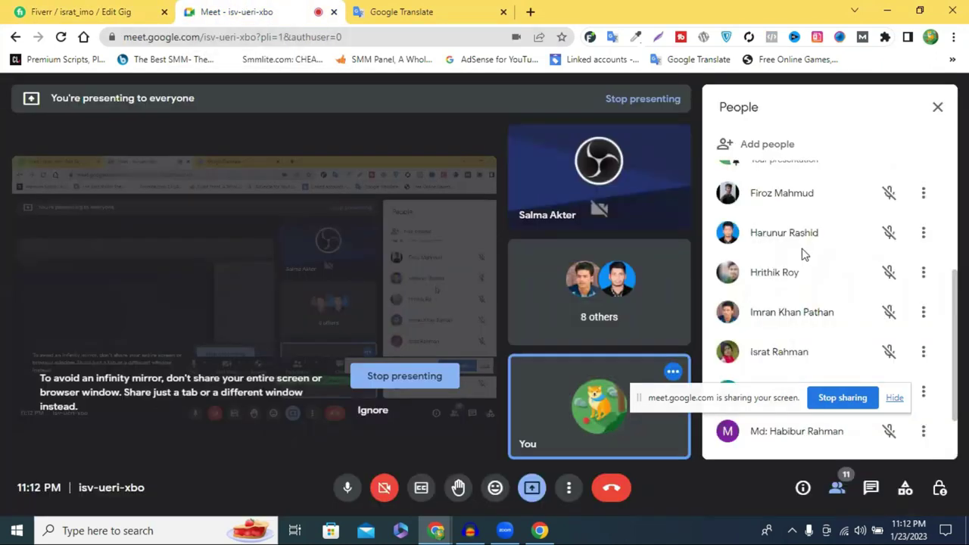
{"action": "scroll", "coordinate": [802, 248], "scroll_direction": "down", "scroll_amount": 2}
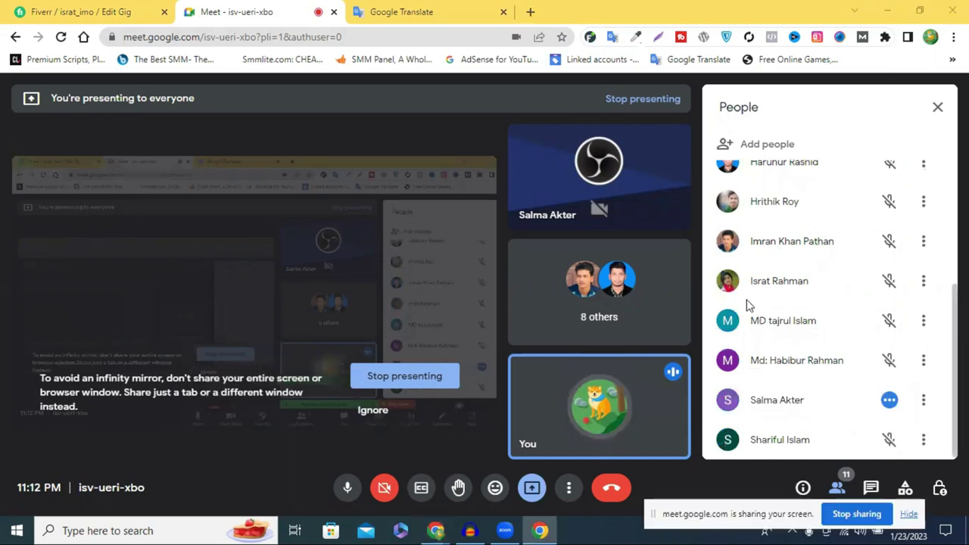
{"action": "scroll", "coordinate": [747, 305], "scroll_direction": "up", "scroll_amount": 3}
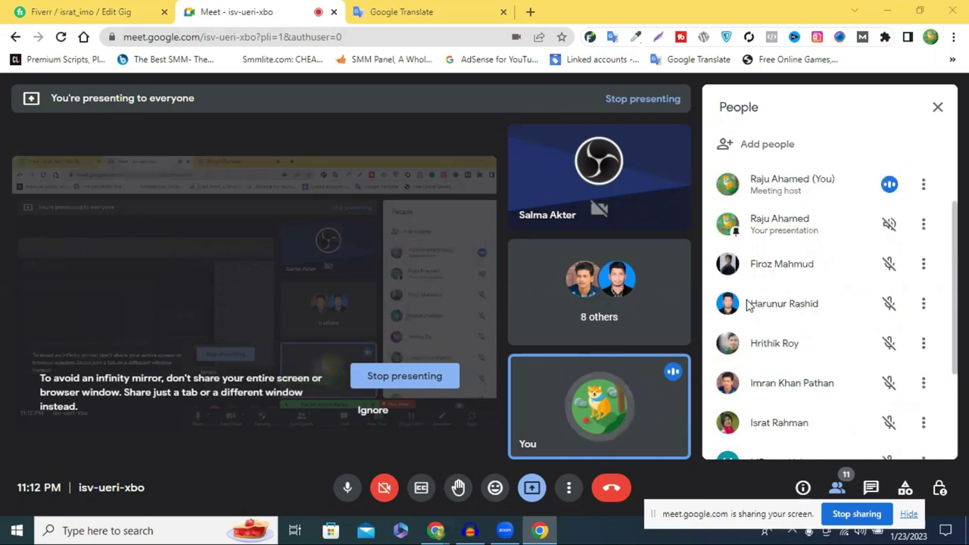
{"action": "scroll", "coordinate": [748, 304], "scroll_direction": "down", "scroll_amount": 1}
{"action": "scroll", "coordinate": [748, 304], "scroll_direction": "down", "scroll_amount": 3}
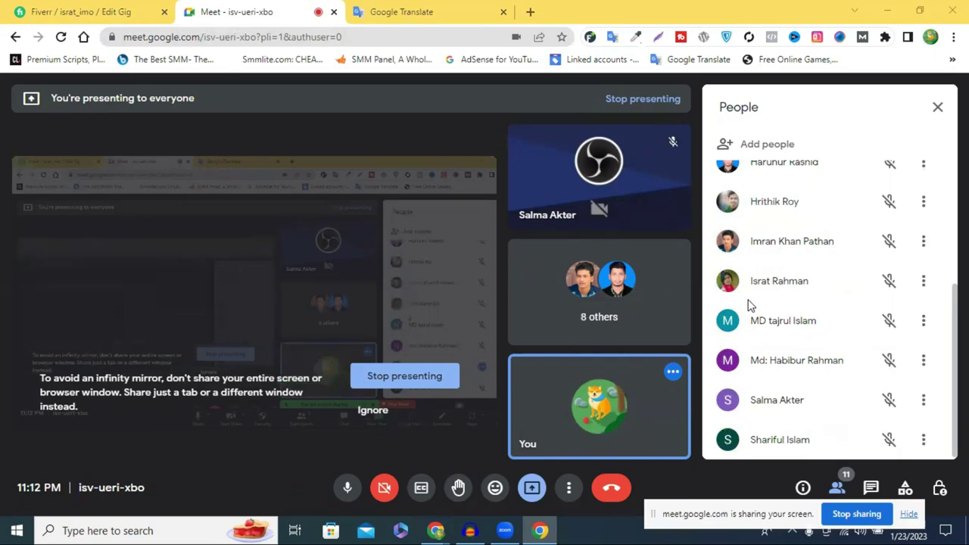
{"action": "scroll", "coordinate": [743, 297], "scroll_direction": "up", "scroll_amount": 5}
- Switch back to the reference Instagram marketing gig on Fiverr and examine its Basic package's name and description
{"action": "left_click", "coordinate": [68, 11]}
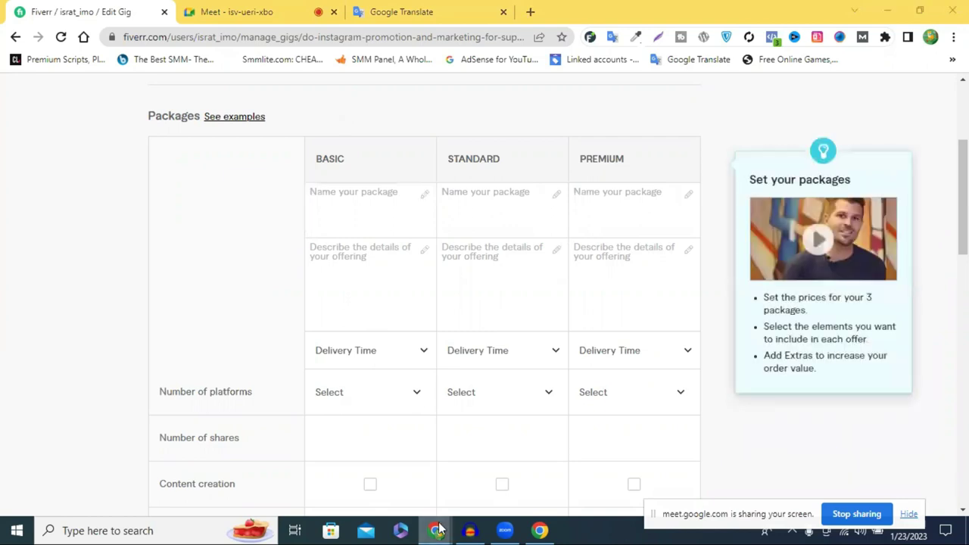
{"action": "left_click", "coordinate": [478, 484]}
{"action": "scroll", "coordinate": [454, 296], "scroll_direction": "up", "scroll_amount": 5}
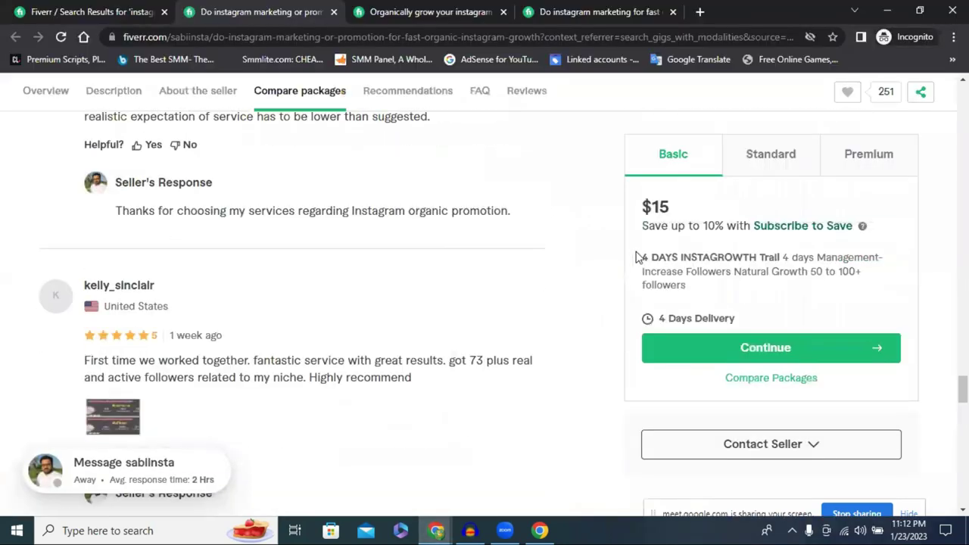
{"action": "left_click_drag", "start_coordinate": [643, 259], "coordinate": [787, 266]}
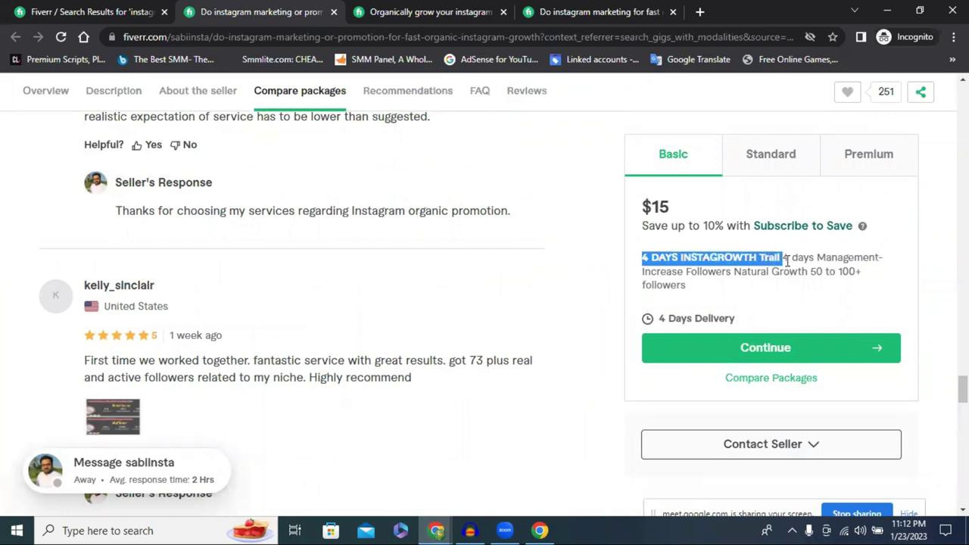
{"action": "left_click", "coordinate": [651, 258]}
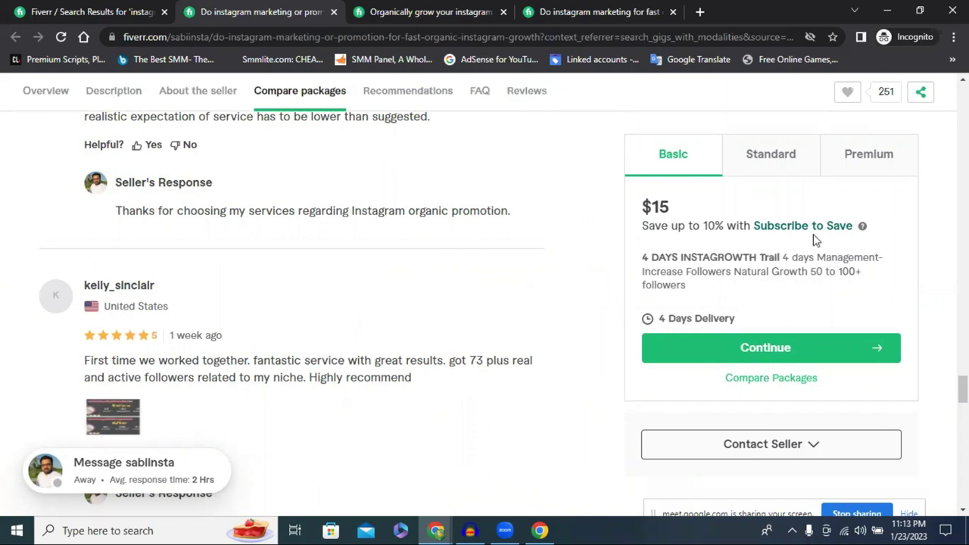
- Show the reference gig's Standard and Premium packages in turn and examine how each one is named
{"action": "left_click", "coordinate": [772, 155]}
{"action": "left_click_drag", "start_coordinate": [645, 258], "coordinate": [756, 258]}
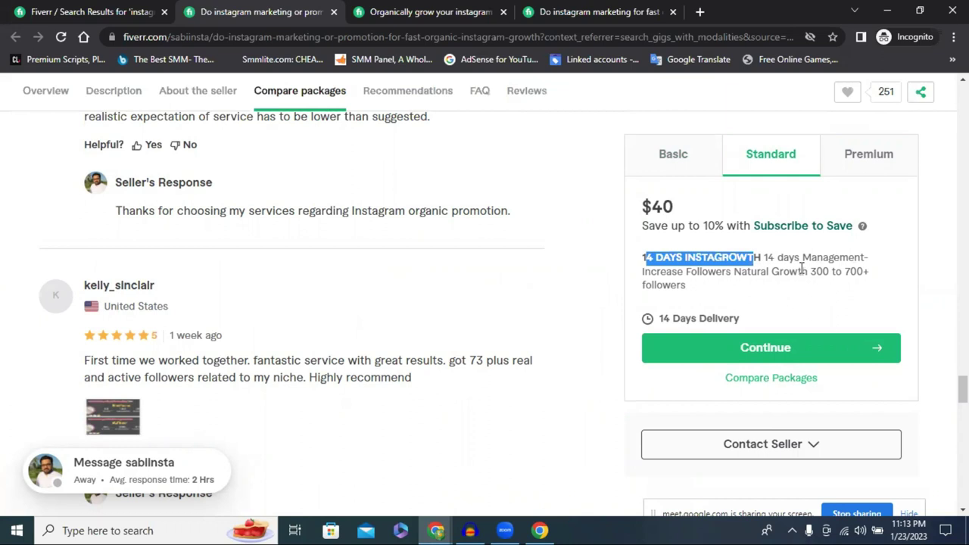
{"action": "left_click", "coordinate": [864, 156]}
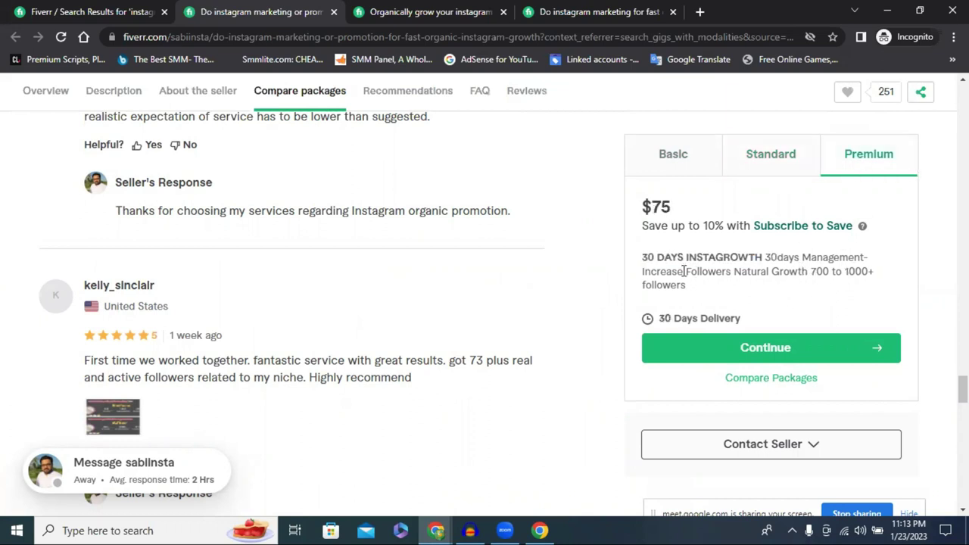
{"action": "left_click_drag", "start_coordinate": [663, 258], "coordinate": [770, 256]}
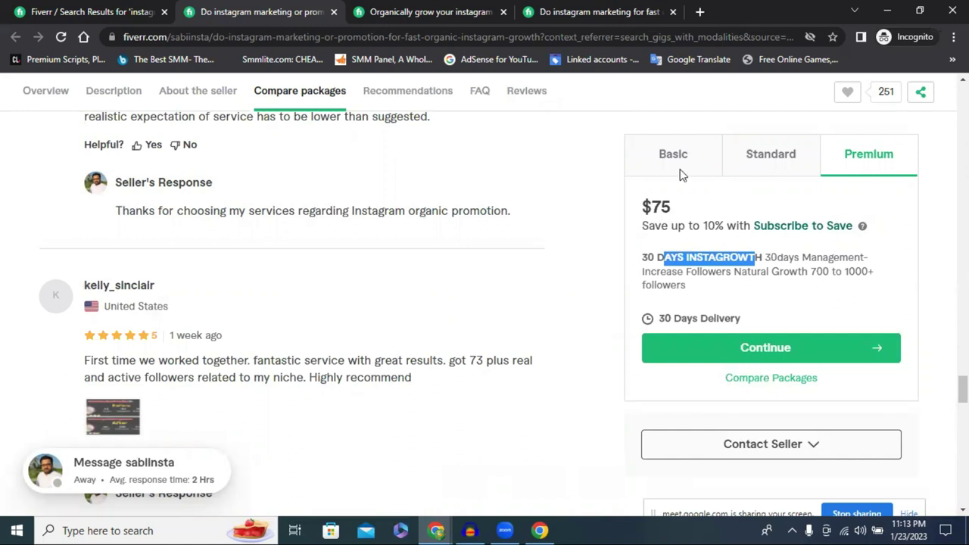
- Switch to the "Organically grow your instagram" reference gig and examine its Basic package's name and description
{"action": "left_click", "coordinate": [427, 12]}
{"action": "scroll", "coordinate": [790, 257], "scroll_direction": "up", "scroll_amount": 4}
{"action": "scroll", "coordinate": [789, 253], "scroll_direction": "up", "scroll_amount": 1}
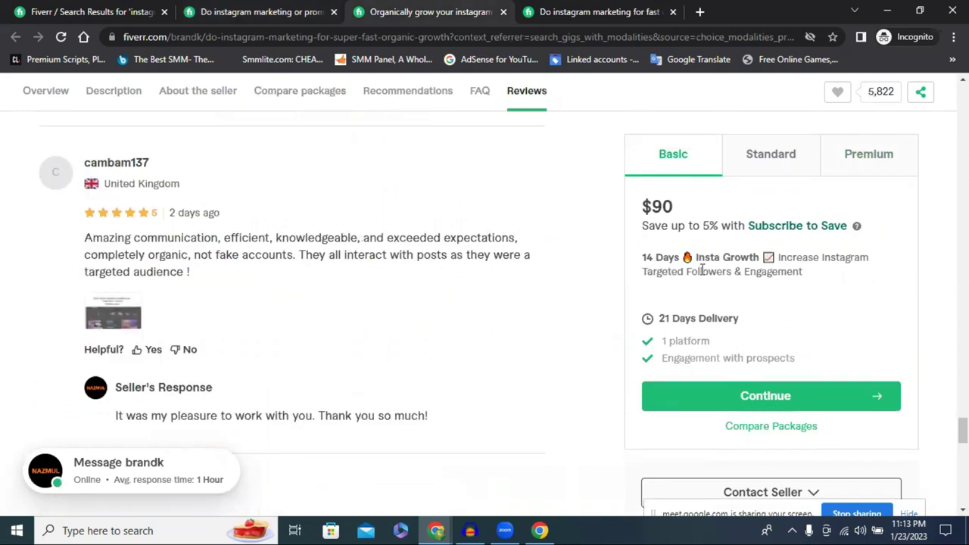
{"action": "double_click", "coordinate": [668, 257]}
{"action": "left_click", "coordinate": [719, 258]}
- Switch to the "Do instagram marketing for fast" reference gig and compare the names of its Basic and Standard packages
{"action": "left_click", "coordinate": [610, 12]}
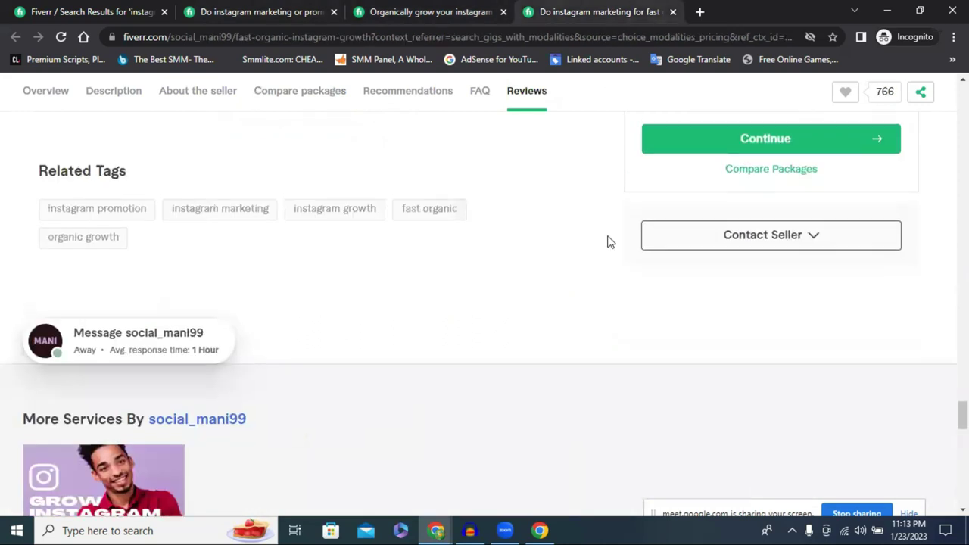
{"action": "scroll", "coordinate": [613, 250], "scroll_direction": "up", "scroll_amount": 1}
{"action": "left_click_drag", "start_coordinate": [643, 257], "coordinate": [792, 260]}
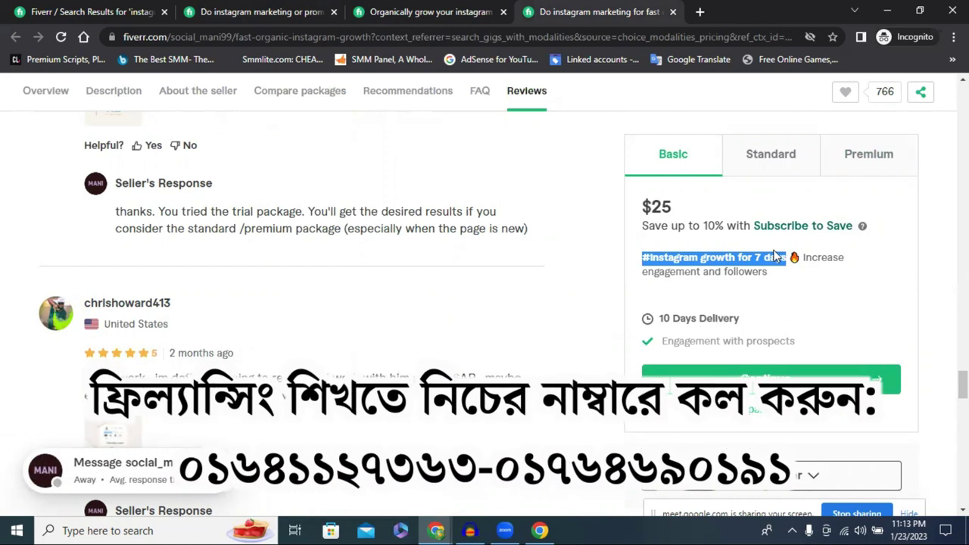
{"action": "left_click", "coordinate": [770, 154]}
{"action": "left_click", "coordinate": [901, 176]}
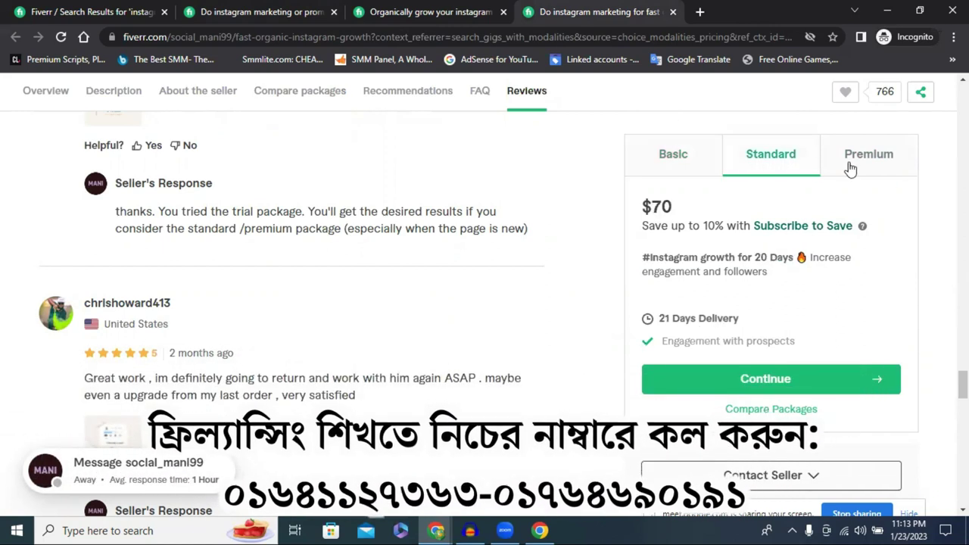
{"action": "double_click", "coordinate": [759, 258]}
{"action": "left_click", "coordinate": [677, 161]}
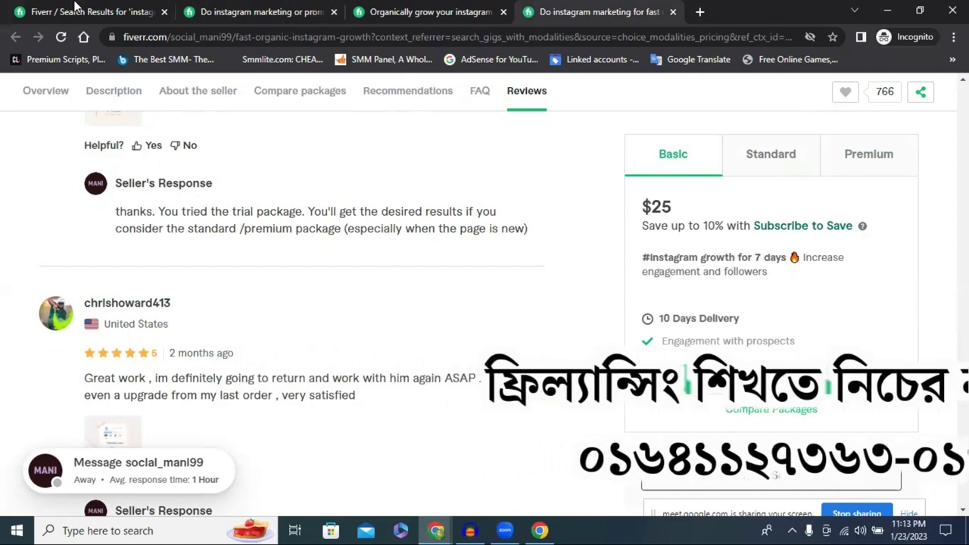
- Return to the gig being edited and name the Basic package "7 DAYS INSTAGRAM MARKETING"
{"action": "left_click", "coordinate": [886, 10]}
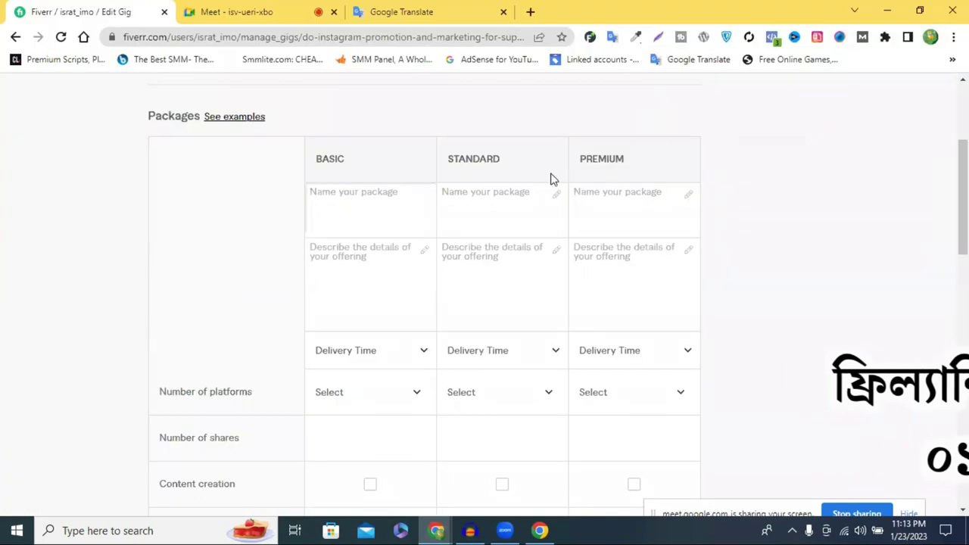
{"action": "left_click", "coordinate": [357, 192]}
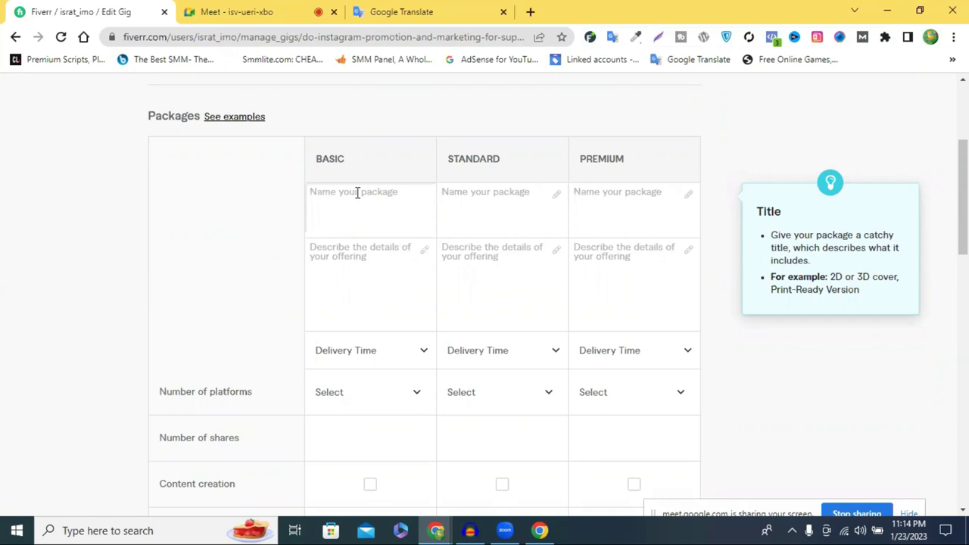
{"action": "type", "text": "7 Days"}
{"action": "key", "text": "BackSpace"}
{"action": "key", "text": "BackSpace"}
{"action": "key", "text": "BackSpace"}
{"action": "type", "text": "AYS "}
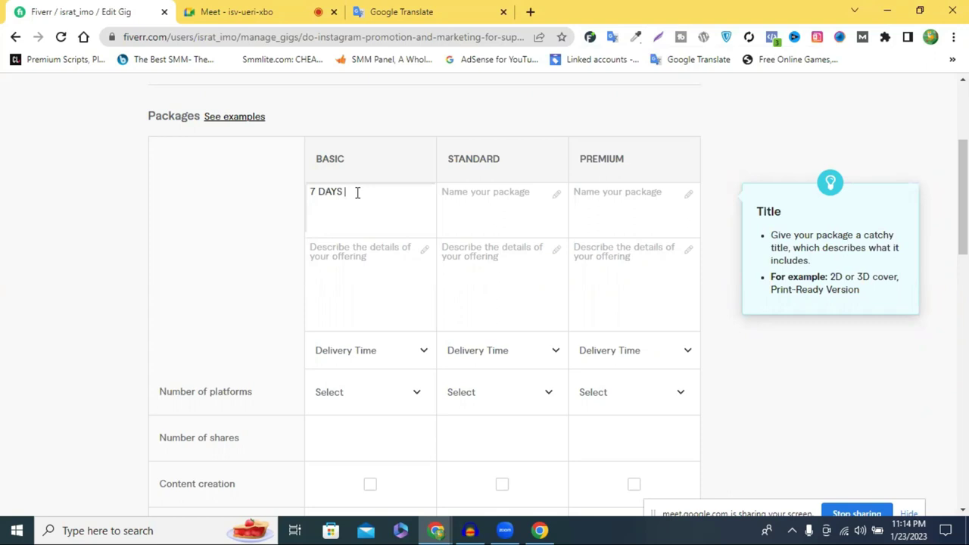
{"action": "type", "text": "I"}
{"action": "type", "text": "N"}
{"action": "type", "text": "STA"}
{"action": "type", "text": "GR"}
{"action": "type", "text": "AM"}
{"action": "type", "text": " GR"}
{"action": "key", "text": "BackSpace"}
{"action": "key", "text": "BackSpace"}
{"action": "type", "text": "MARKETING"}
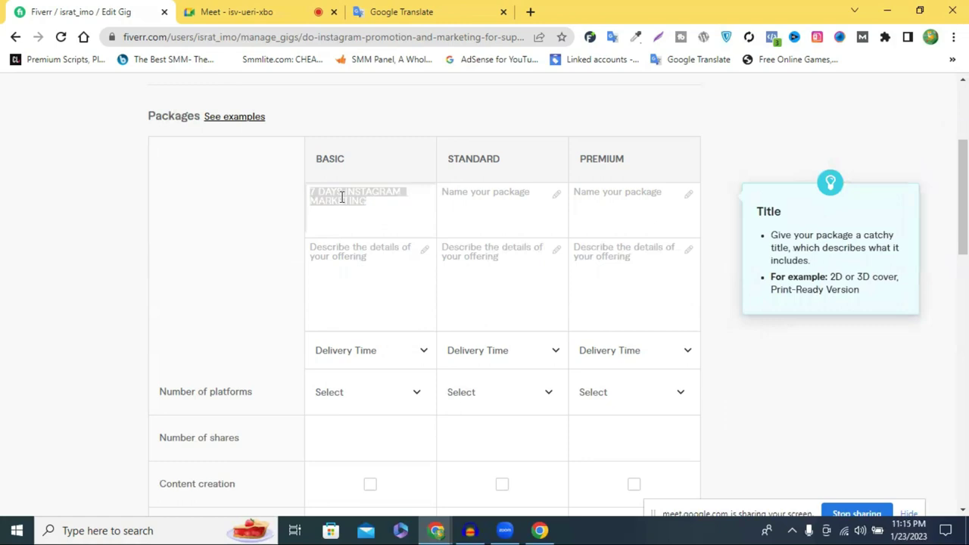
- Copy the Basic package's name "7 DAYS INSTAGRAM MARKETING" into the Standard and Premium package names
{"action": "left_click", "coordinate": [469, 201]}
{"action": "type", "text": "7 DAYS INSTAGRAM MARKETING"}
{"action": "left_click", "coordinate": [621, 207]}
{"action": "type", "text": "7 DAYS INSTAGRAM MARKETING"}
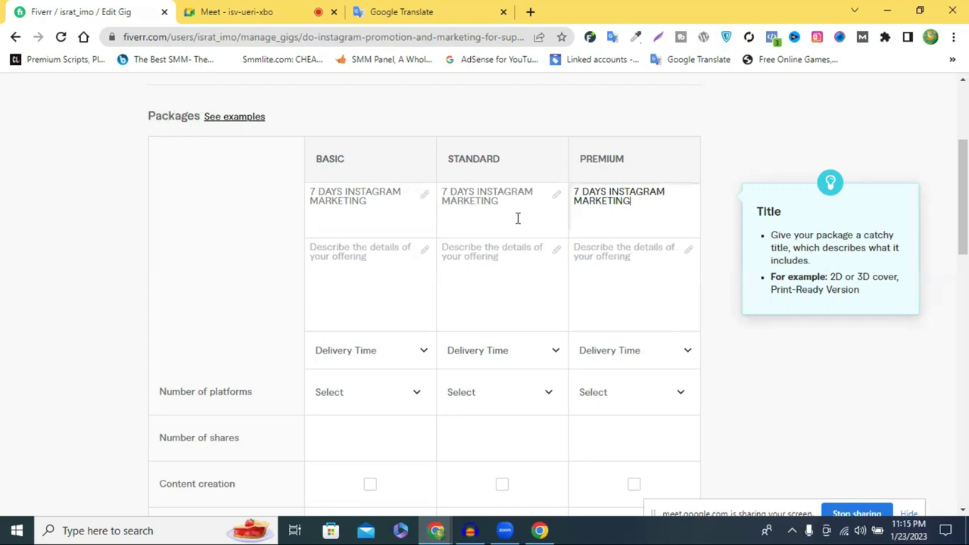
- Change the number of days in the package names to 14 for Standard and 30 for Premium
{"action": "left_click", "coordinate": [445, 193]}
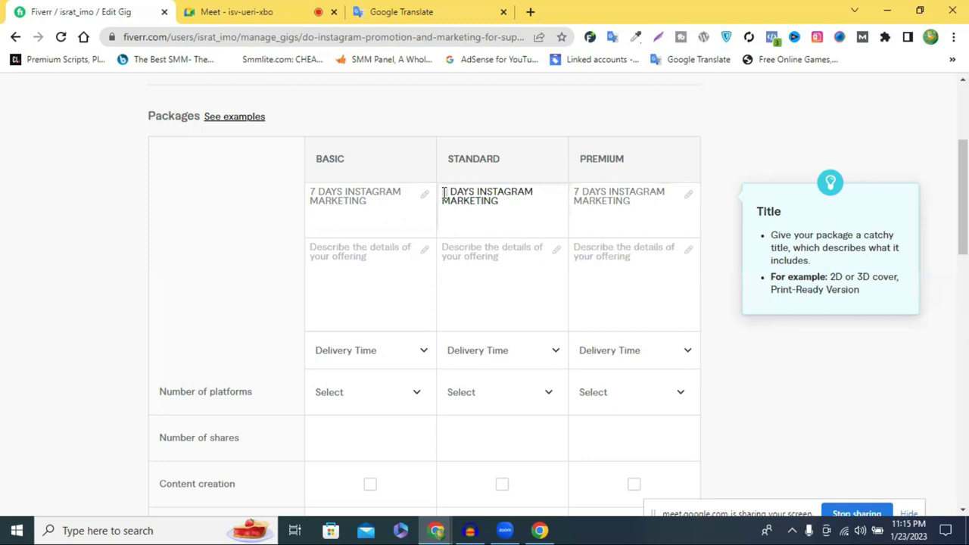
{"action": "key", "text": "Delete"}
{"action": "type", "text": "14"}
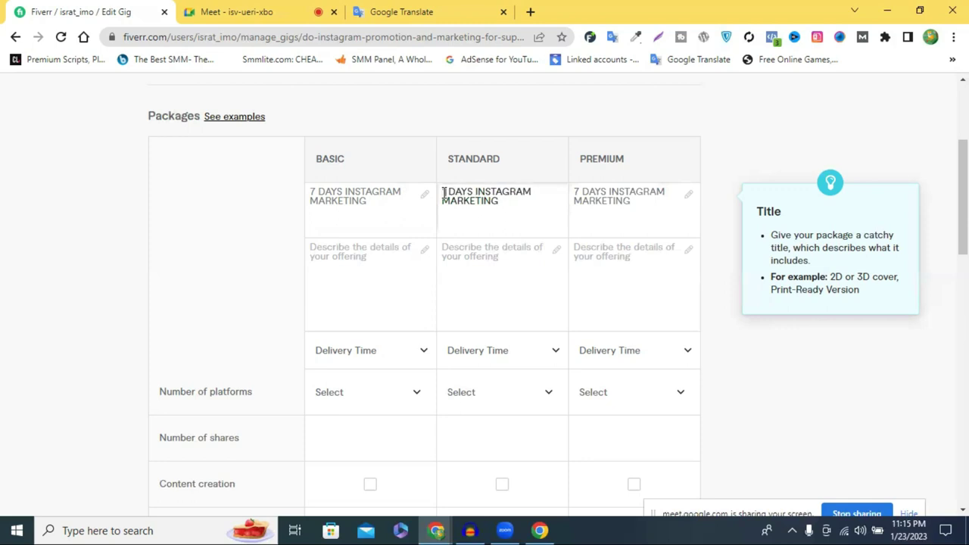
{"action": "left_click", "coordinate": [571, 195]}
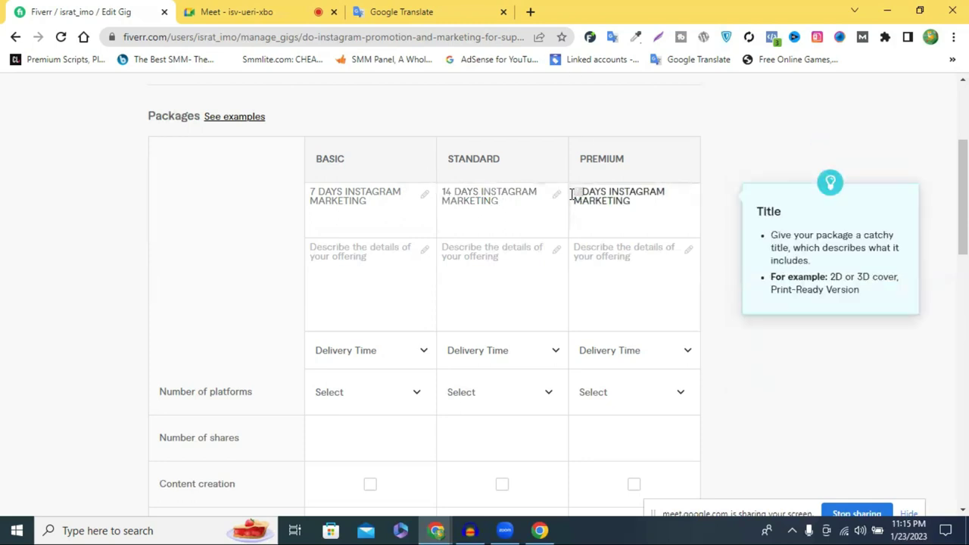
{"action": "key", "text": "Delete"}
{"action": "key", "text": "Delete"}
{"action": "type", "text": "30"}
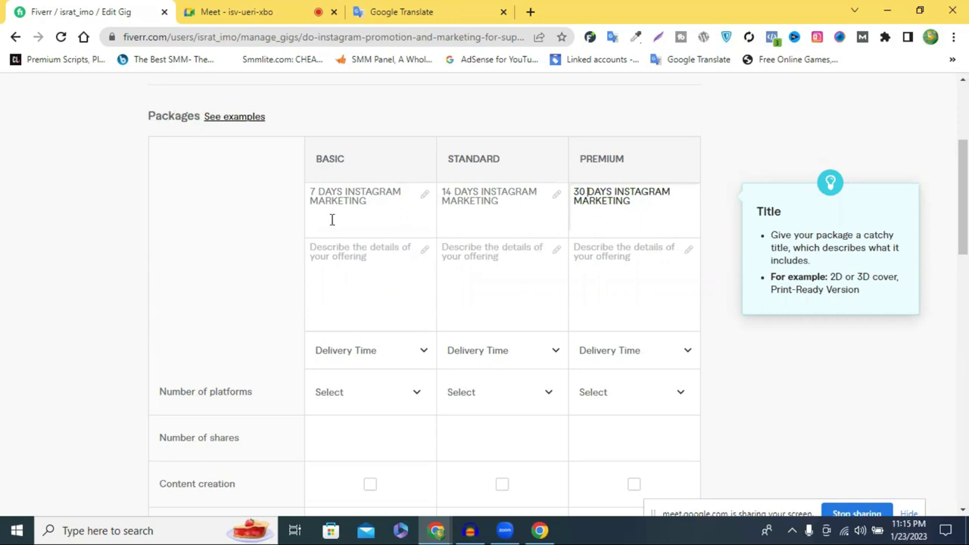
{"action": "left_click", "coordinate": [466, 187]}
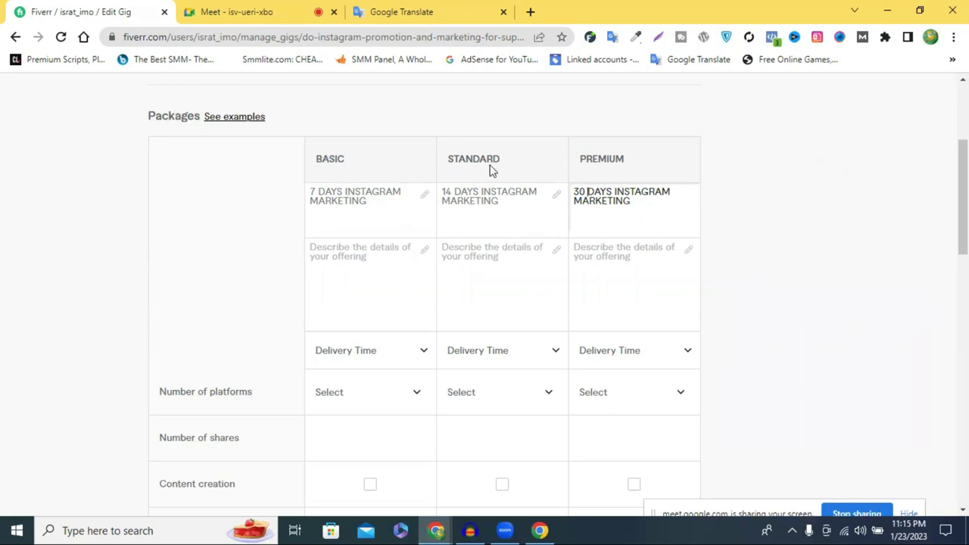
{"action": "mouse_move", "coordinate": [631, 184]}
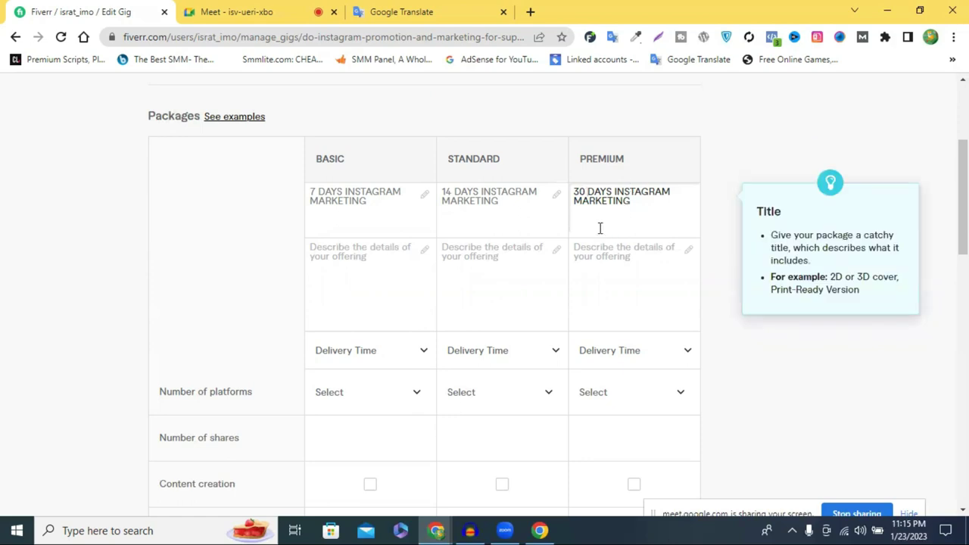
- Begin the Basic package's description with "I"
{"action": "mouse_move", "coordinate": [346, 312]}
{"action": "left_click", "coordinate": [327, 252]}
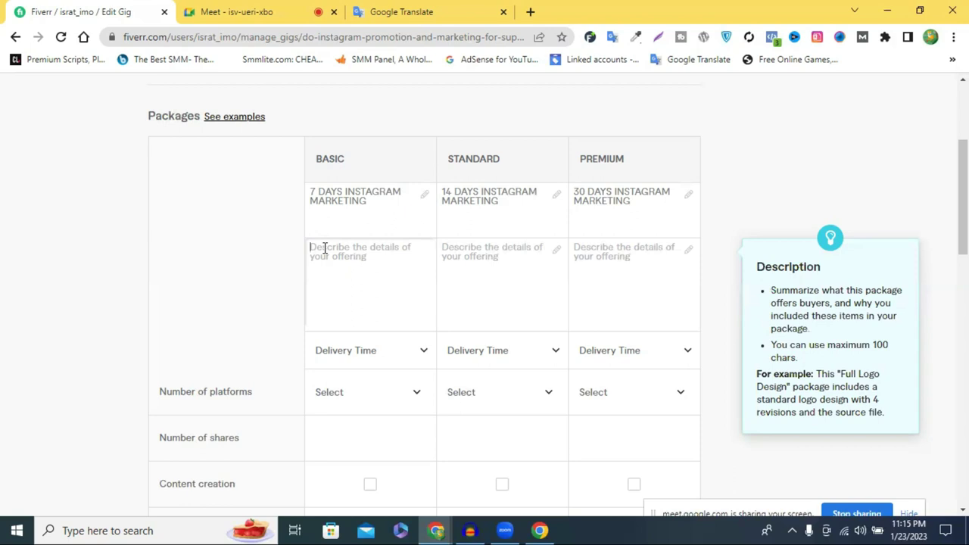
{"action": "type", "text": "I"}
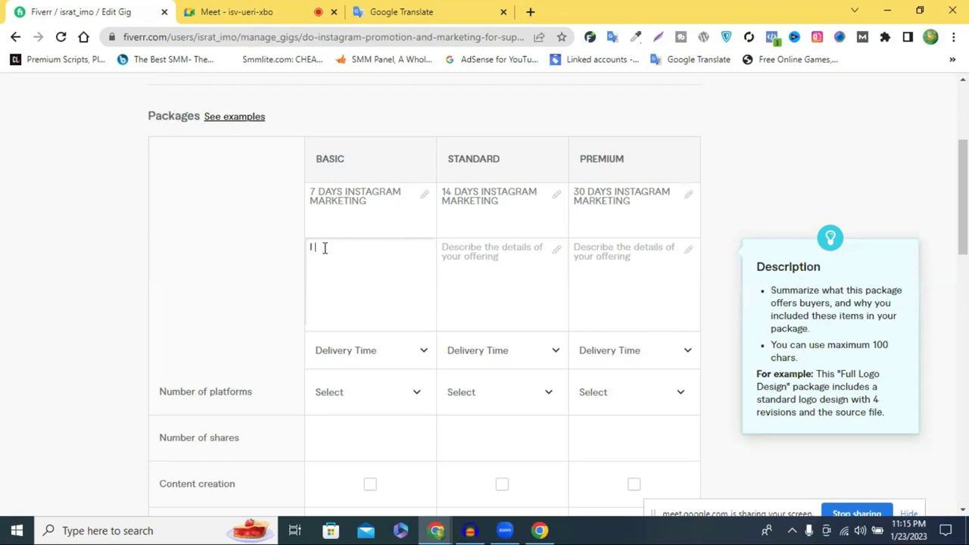
- Switch back to the "Do instagram marketing for fast" reference gig and examine its Standard and Premium package descriptions
{"action": "left_click", "coordinate": [429, 528]}
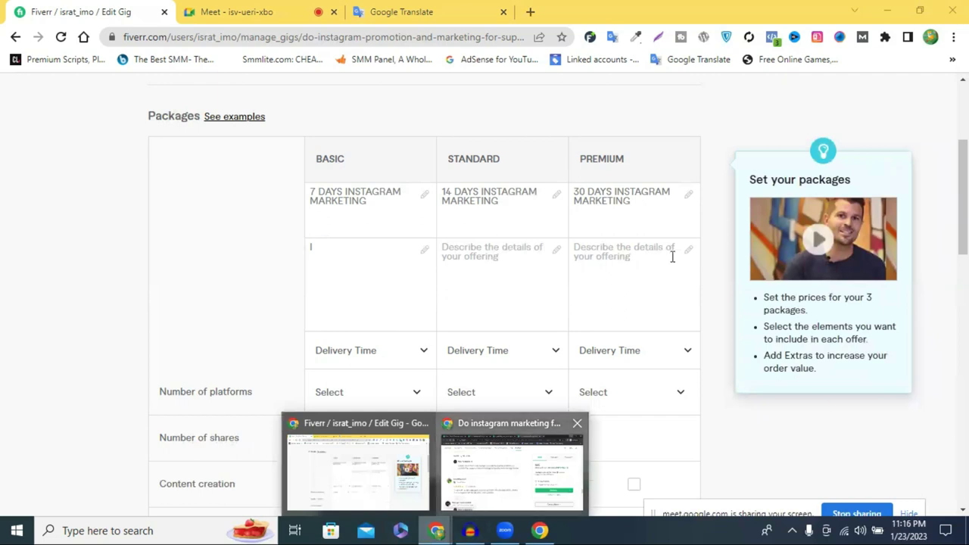
{"action": "key", "text": "alt+Tab"}
{"action": "left_click", "coordinate": [752, 153]}
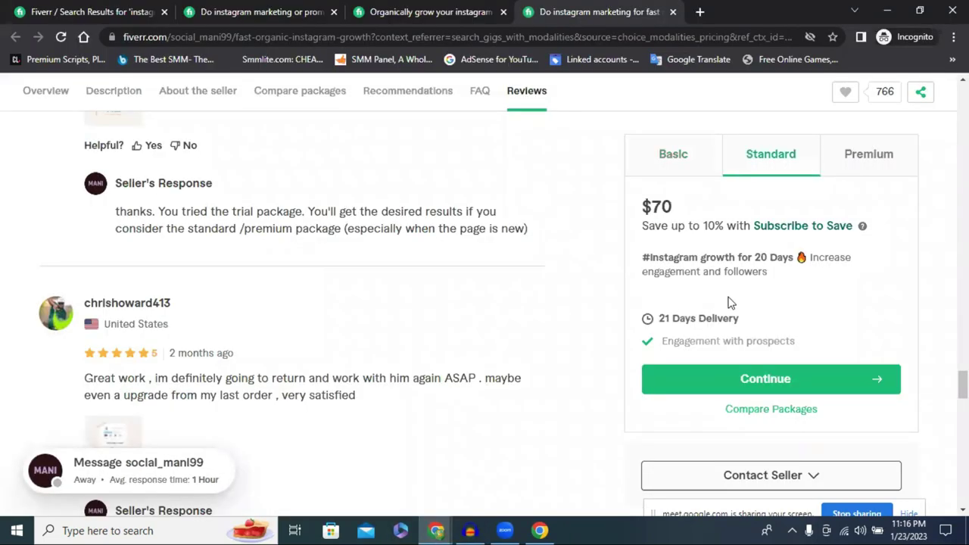
{"action": "left_click_drag", "start_coordinate": [766, 273], "coordinate": [809, 258]}
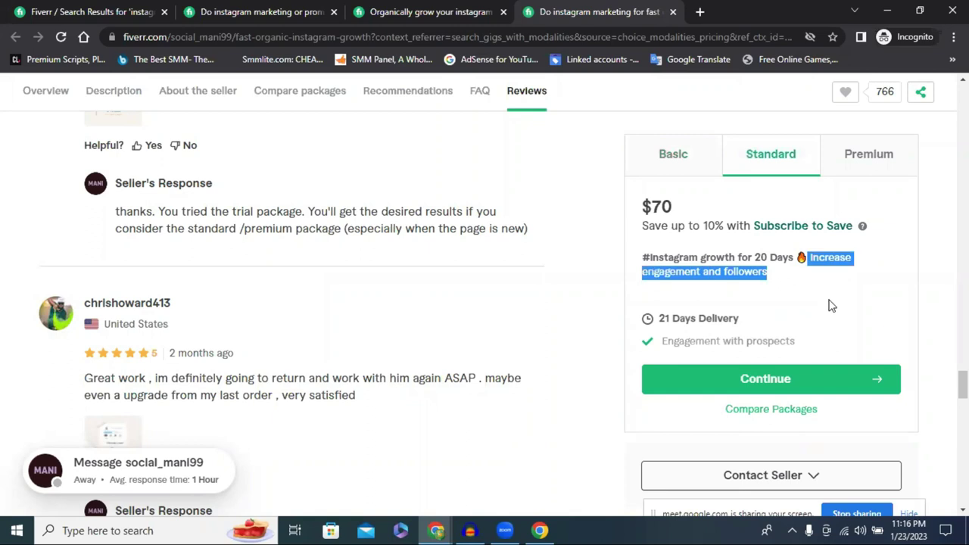
{"action": "left_click", "coordinate": [851, 172]}
{"action": "left_click_drag", "start_coordinate": [824, 294], "coordinate": [814, 184]}
{"action": "left_click", "coordinate": [771, 157]}
- Check the package descriptions of the other two reference gigs and return to the Fiverr search results
{"action": "left_click", "coordinate": [439, 13]}
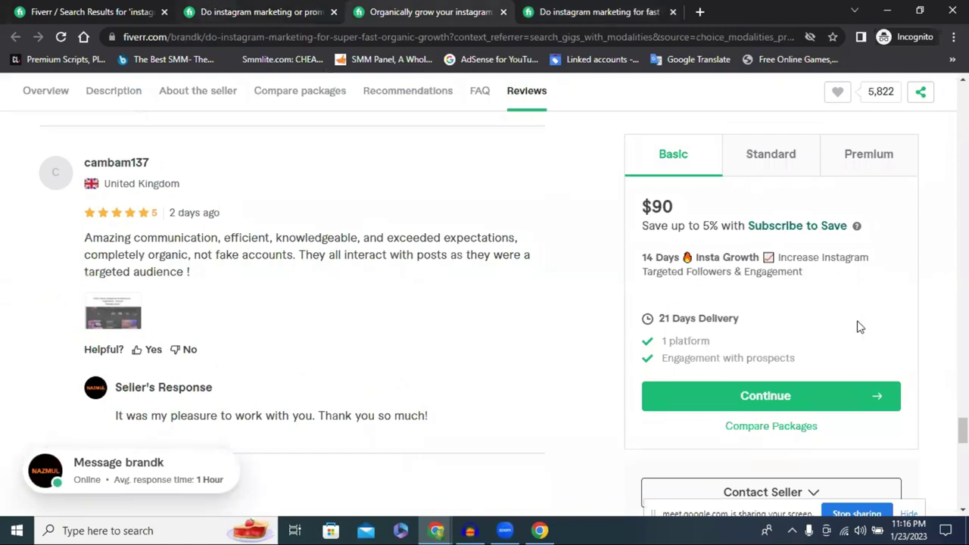
{"action": "key", "text": "ctrl+shift+Tab"}
{"action": "left_click", "coordinate": [769, 274]}
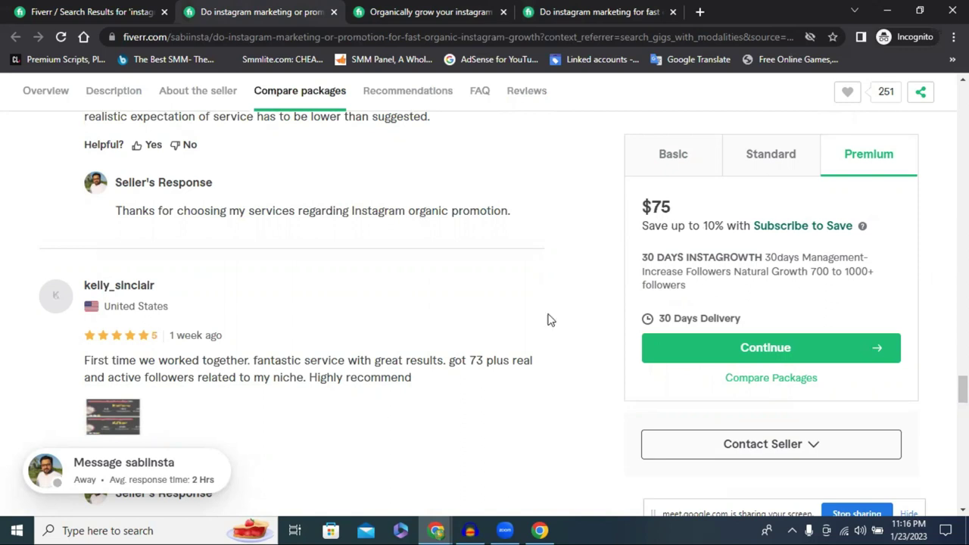
{"action": "left_click", "coordinate": [67, 11]}
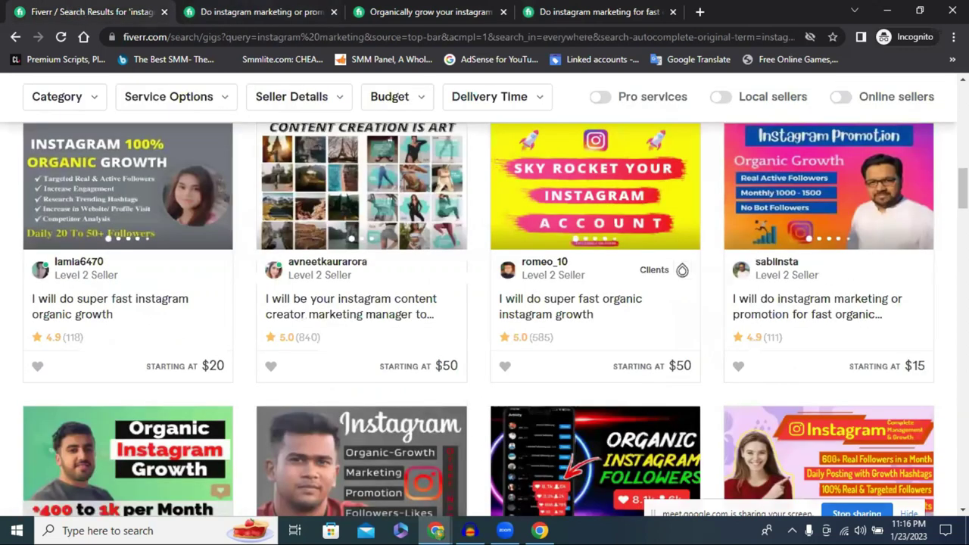
- Return to the gig being edited and extend the Basic description to "I Will Do Instagram Marketing and Managment"
{"action": "left_click", "coordinate": [888, 10]}
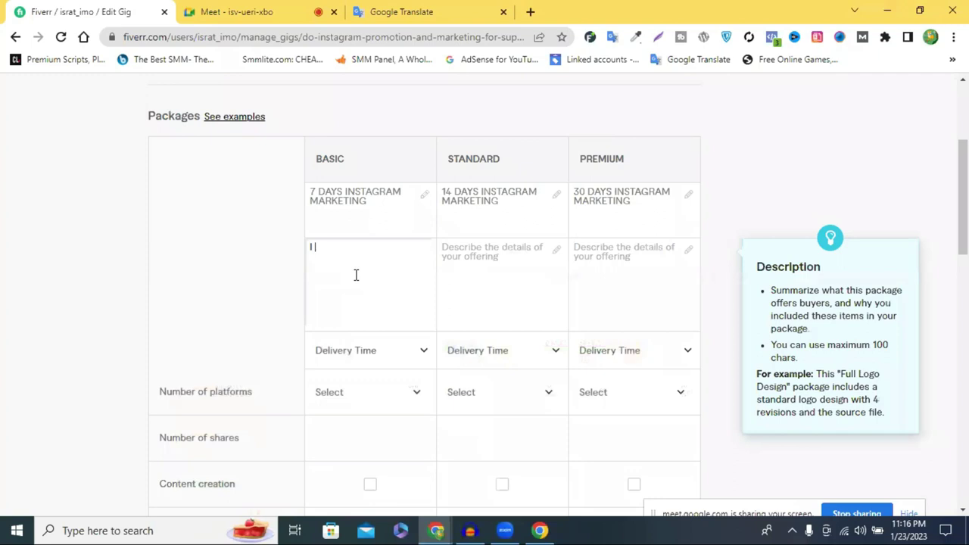
{"action": "left_click", "coordinate": [356, 274]}
{"action": "type", "text": "I Will DO"}
{"action": "key", "text": "BackSpace"}
{"action": "type", "text": "o"}
{"action": "type", "text": "Instagram"}
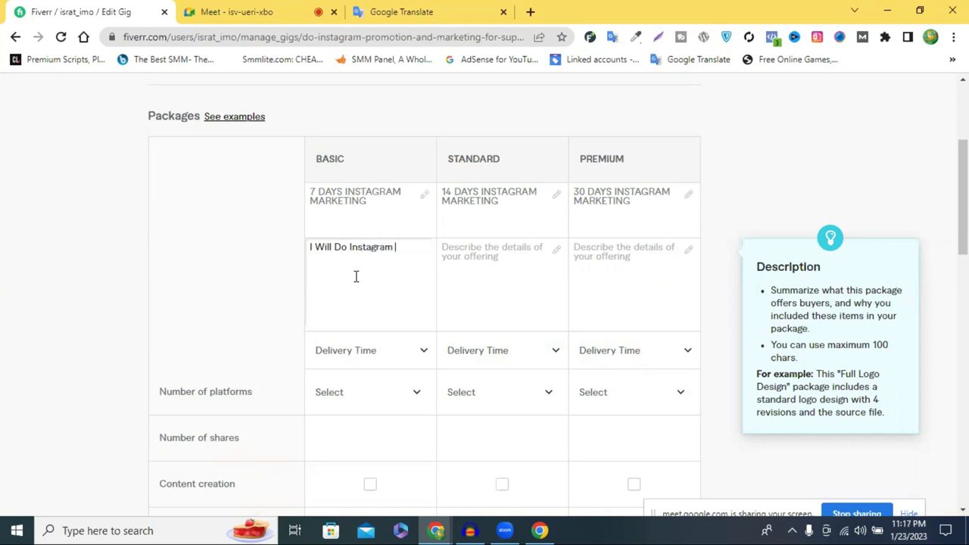
{"action": "type", "text": " Marketing"}
{"action": "type", "text": "and Managment"}
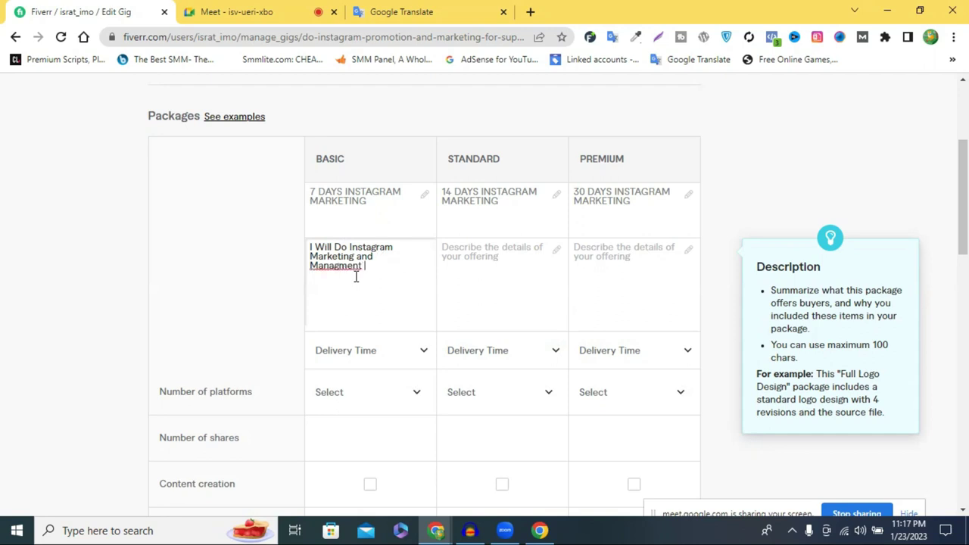
- Correct the misspelled last word of the Basic description to "Management" and append "for 7 days."
{"action": "left_click", "coordinate": [75, 225]}
{"action": "left_click", "coordinate": [328, 283]}
{"action": "right_click", "coordinate": [339, 271]}
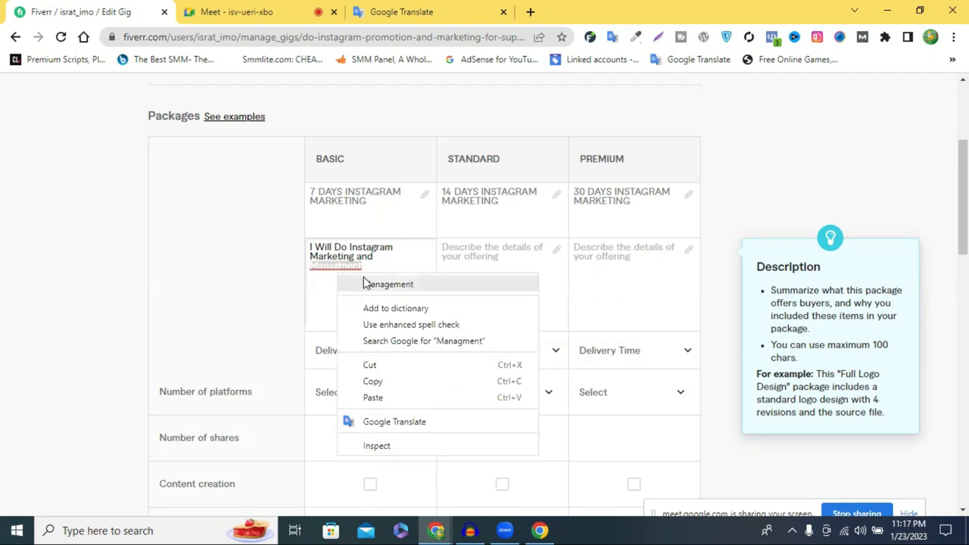
{"action": "left_click", "coordinate": [365, 283]}
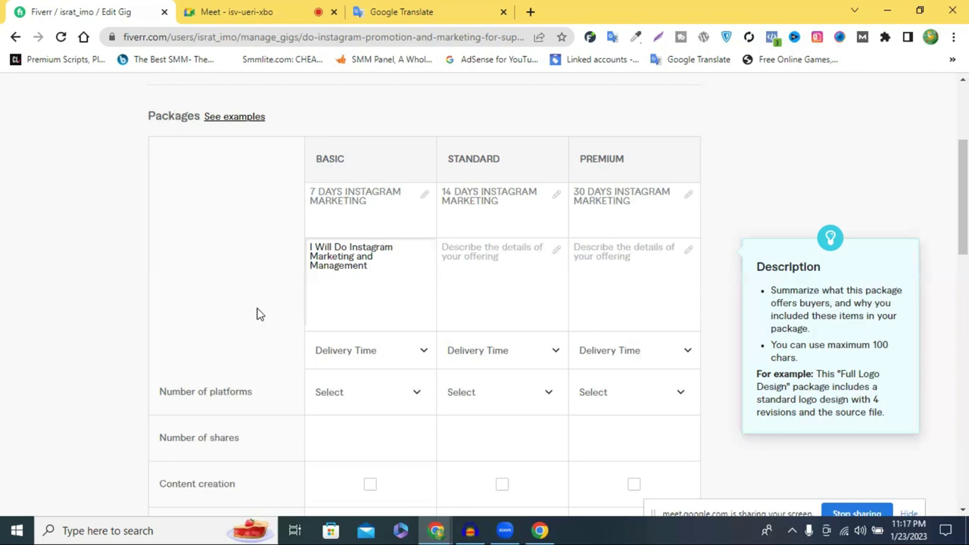
{"action": "type", "text": "for"}
{"action": "type", "text": "7 days"}
{"action": "key", "text": "BackSpace"}
{"action": "type", "text": "."}
- Capitalize "Days", "And" and "For" in the Basic package's description
{"action": "left_click", "coordinate": [389, 267]}
{"action": "left_click", "coordinate": [395, 265]}
{"action": "key", "text": "Delete"}
{"action": "type", "text": "D"}
{"action": "left_click", "coordinate": [360, 257]}
{"action": "key", "text": "Delete"}
{"action": "type", "text": "A"}
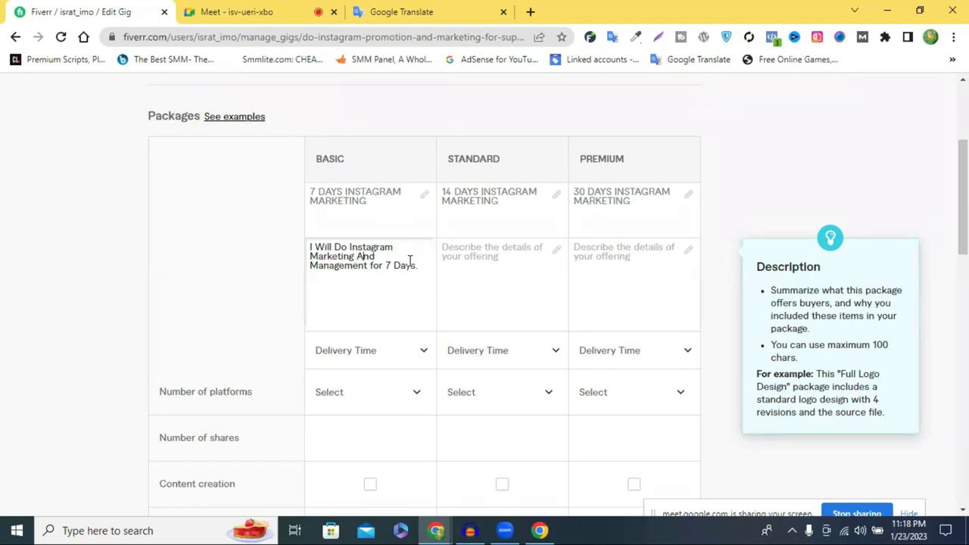
{"action": "left_click", "coordinate": [371, 266]}
{"action": "key", "text": "Delete"}
{"action": "type", "text": "F"}
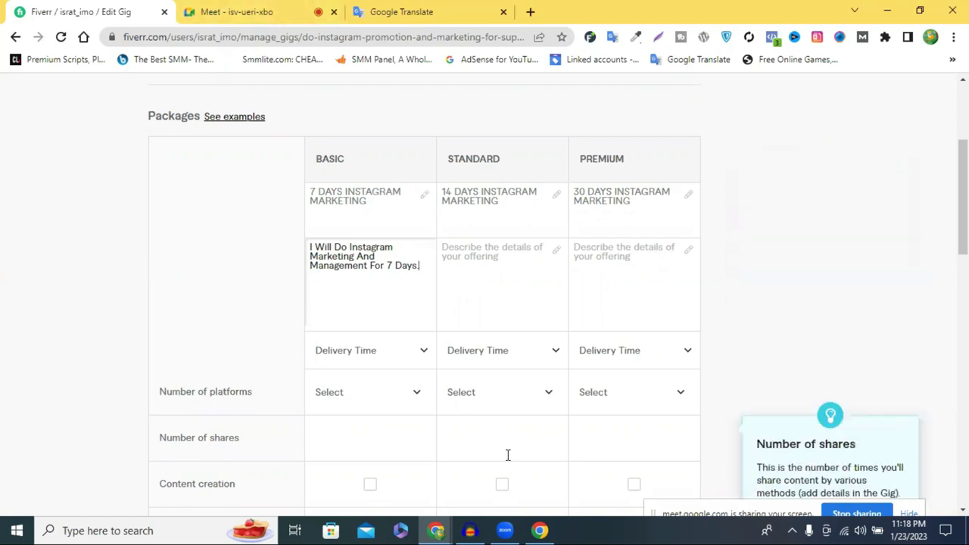
- Switch to the reference gigs and copy the Premium package description of the "instagram marketing or promotion" gig
{"action": "left_click", "coordinate": [436, 530]}
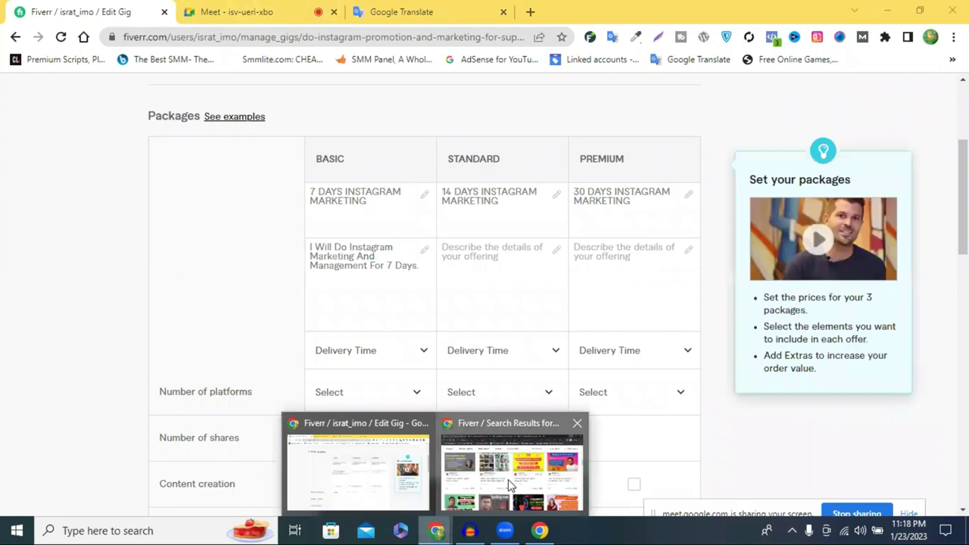
{"action": "left_click", "coordinate": [508, 483]}
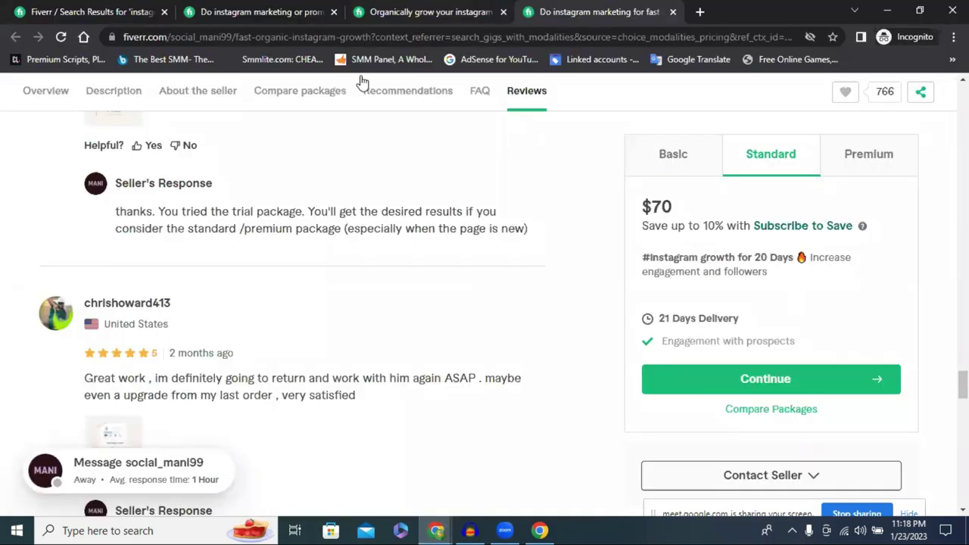
{"action": "left_click", "coordinate": [376, 10]}
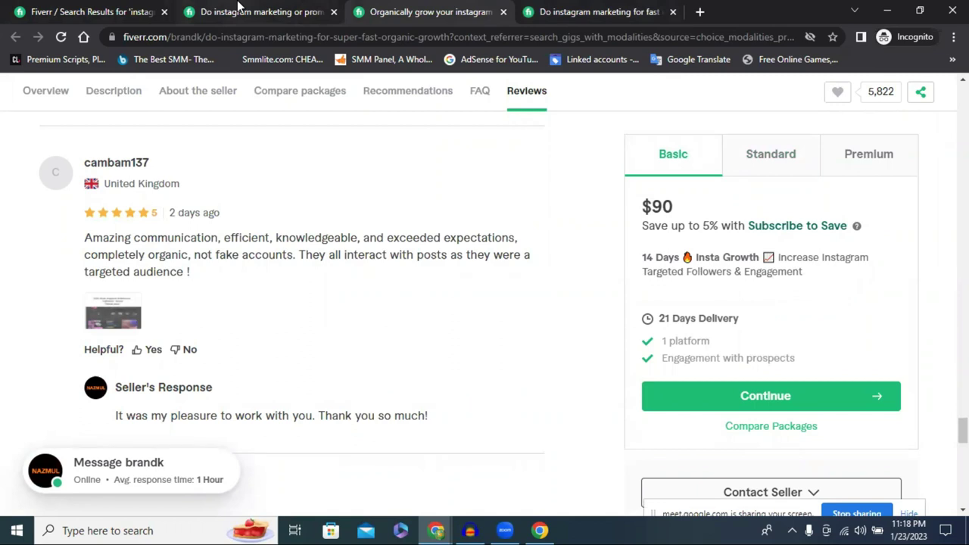
{"action": "left_click", "coordinate": [273, 14]}
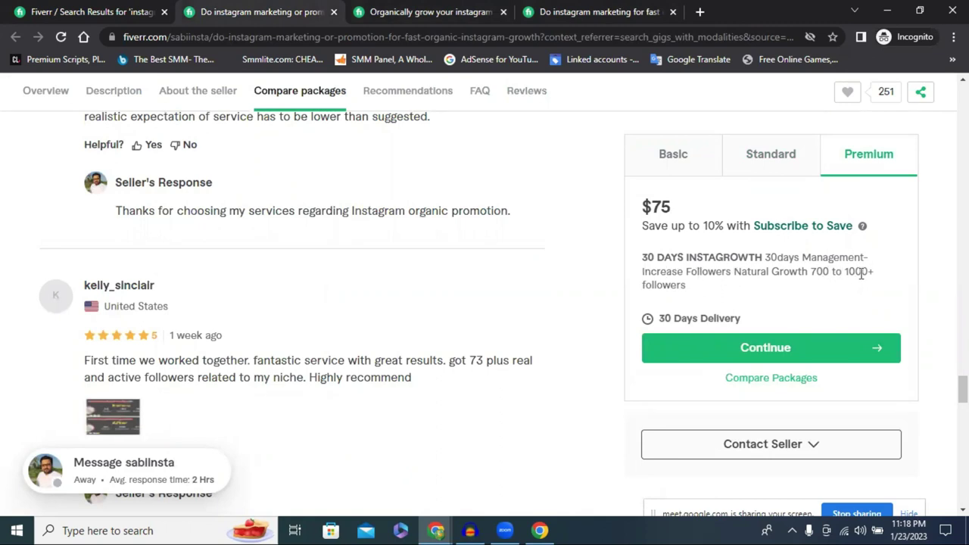
{"action": "left_click_drag", "start_coordinate": [768, 258], "coordinate": [798, 313]}
{"action": "key", "text": "ctrl+c"}
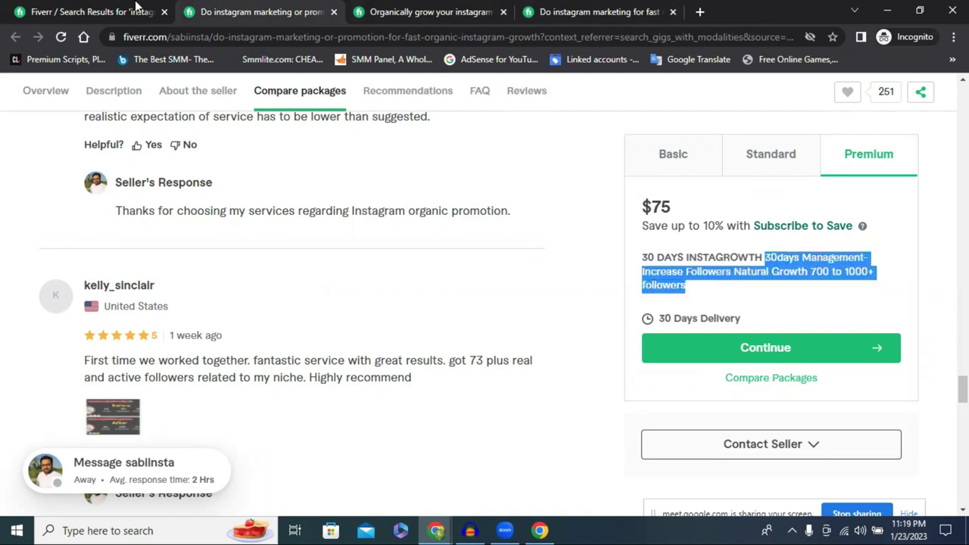
- Return to the gig being edited and replace the whole Basic description with the copied text
{"action": "left_click", "coordinate": [102, 10]}
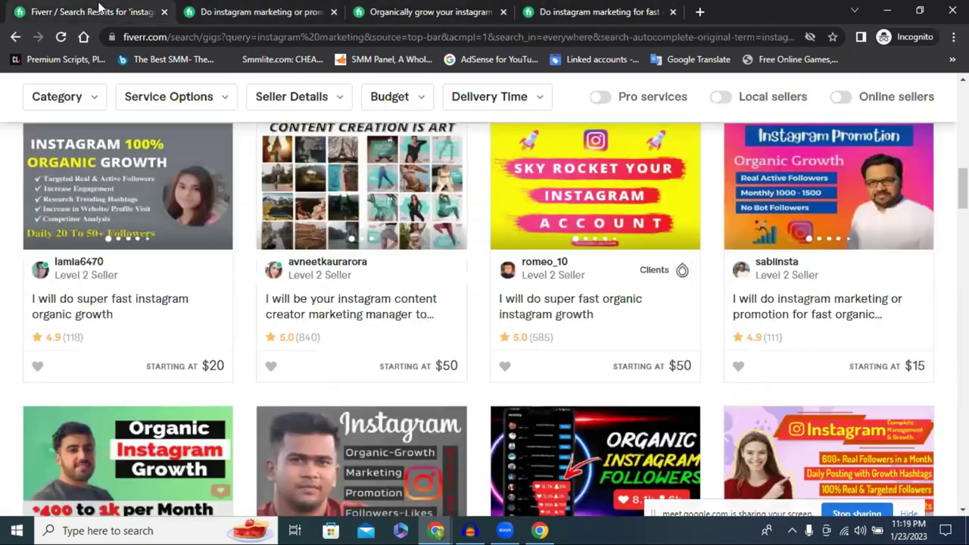
{"action": "left_click", "coordinate": [887, 10]}
{"action": "left_click", "coordinate": [345, 257]}
{"action": "triple_click", "coordinate": [344, 258]}
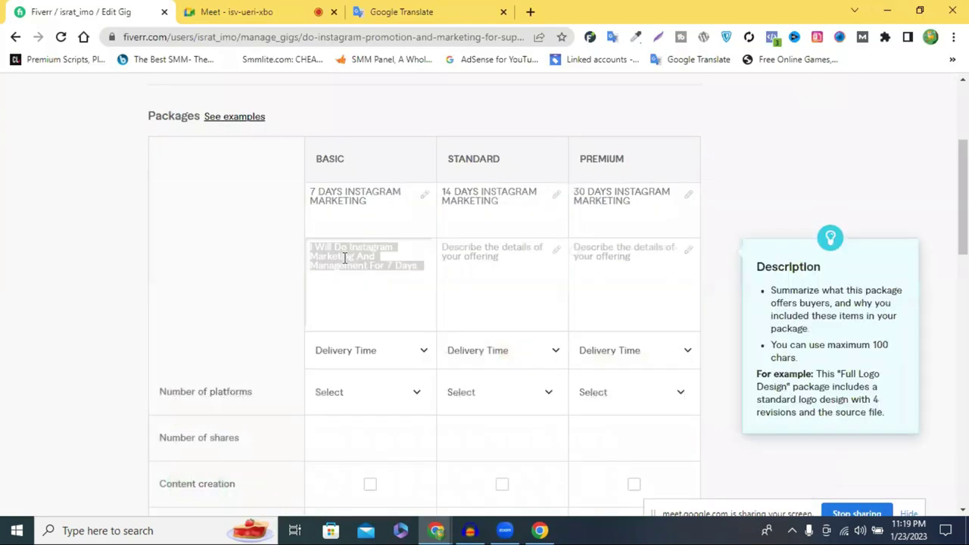
{"action": "key", "text": "ctrl+v"}
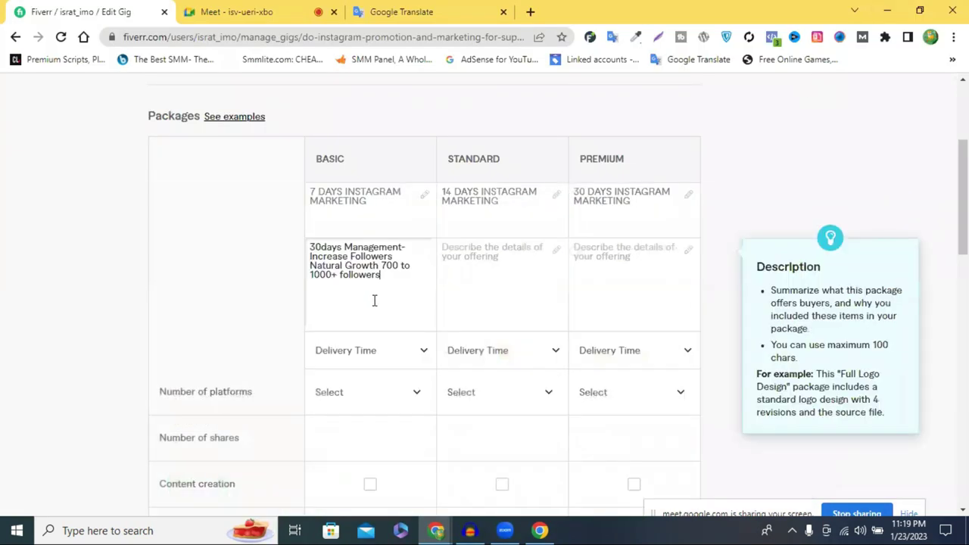
- Change the duration at the start of the Basic description to "7 Days"
{"action": "left_click", "coordinate": [322, 247]}
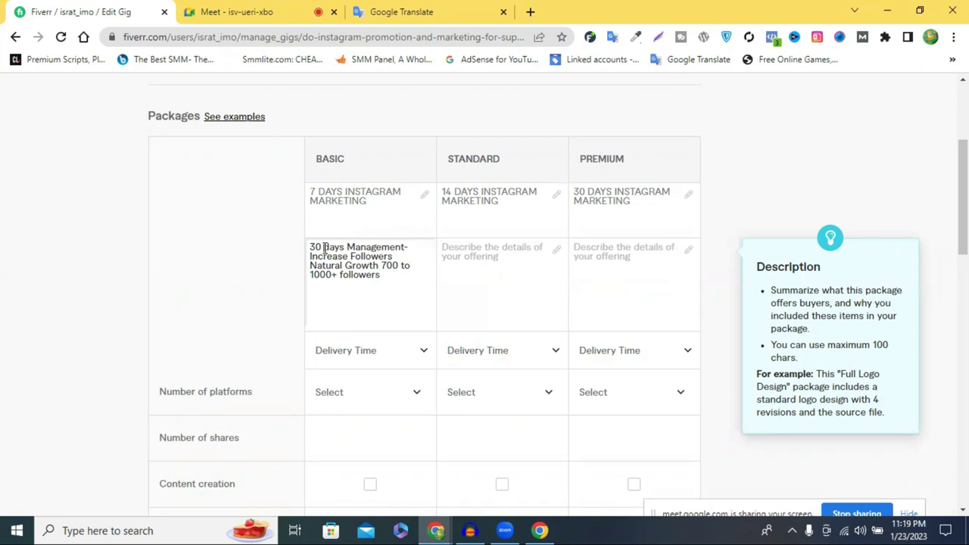
{"action": "key", "text": "Delete"}
{"action": "type", "text": "D"}
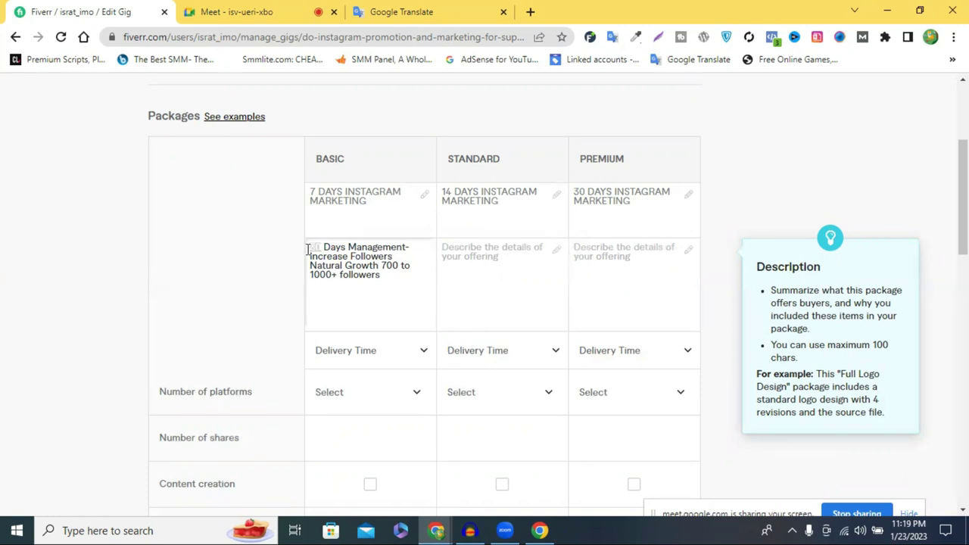
{"action": "type", "text": "7"}
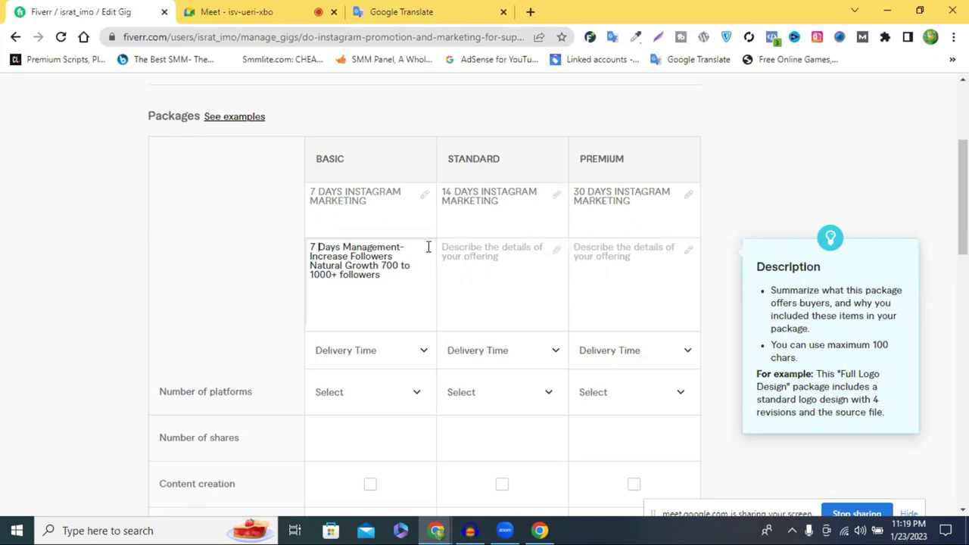
- Replace the duration at the start of the Basic description with "Instagram", correcting the spelling
{"action": "key", "text": "Delete"}
{"action": "left_click_drag", "start_coordinate": [343, 247], "coordinate": [287, 258]}
{"action": "key", "text": "BackSpace"}
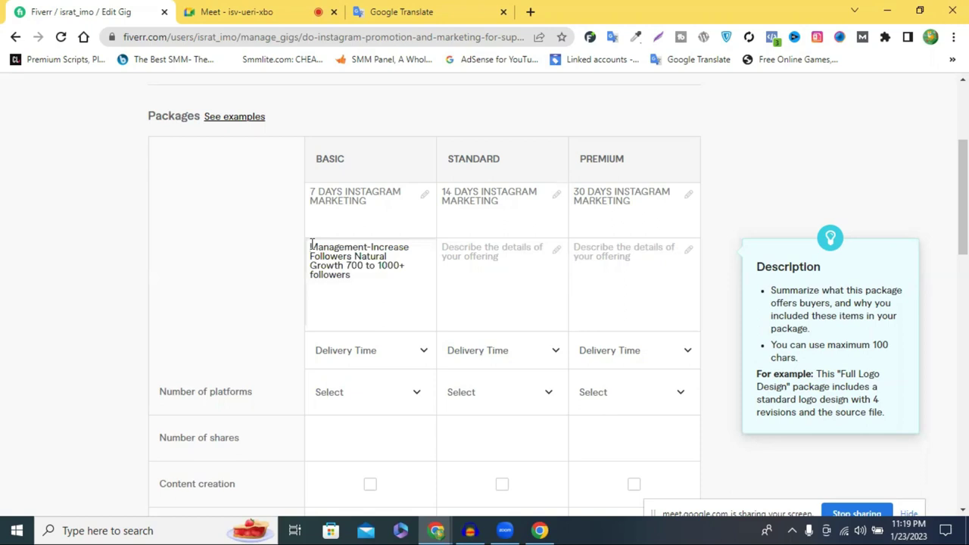
{"action": "type", "text": "1 "}
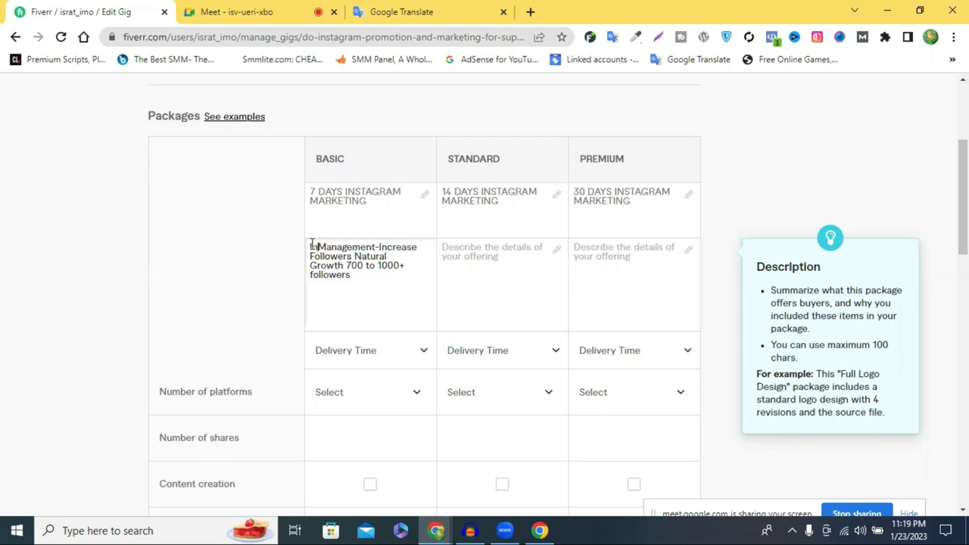
{"action": "type", "text": "nstagh"}
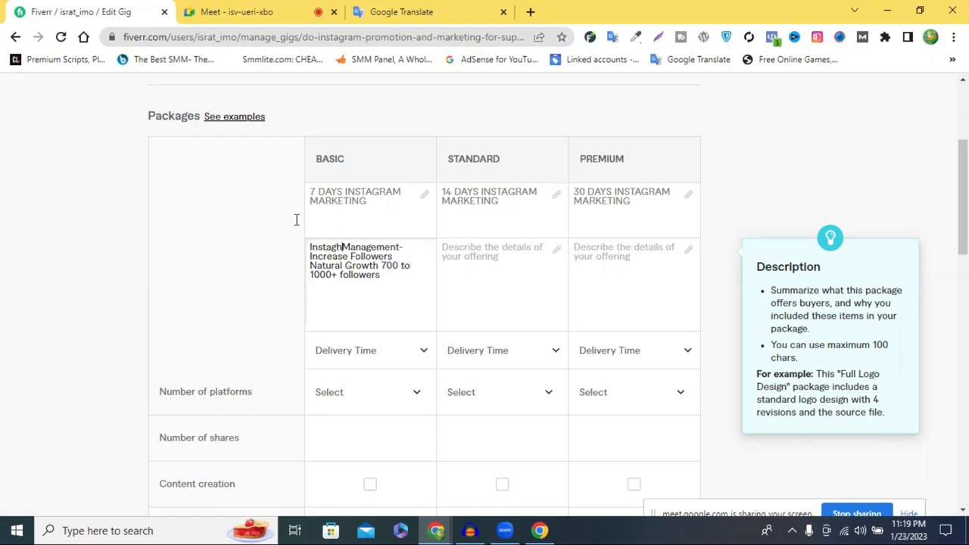
{"action": "type", "text": "ram"}
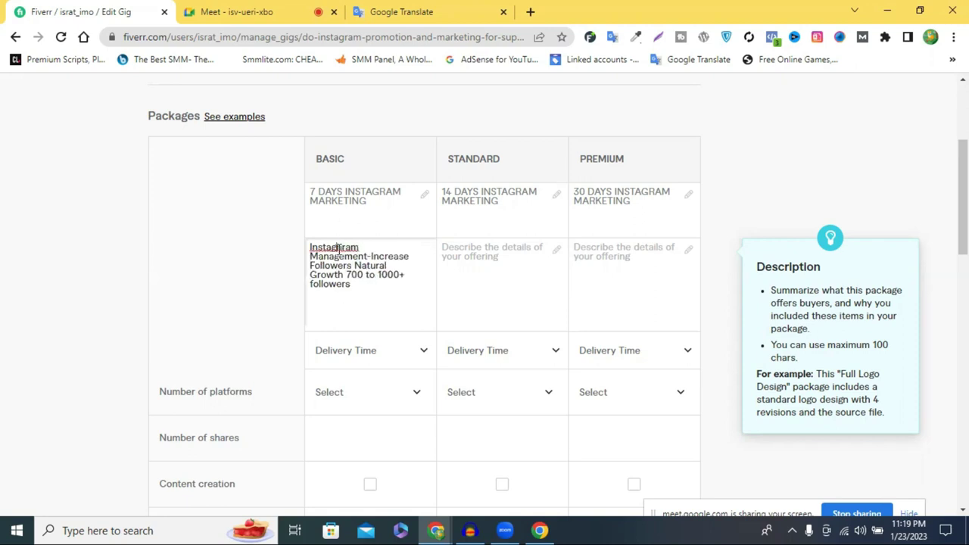
{"action": "right_click", "coordinate": [338, 252]}
{"action": "left_click", "coordinate": [362, 261]}
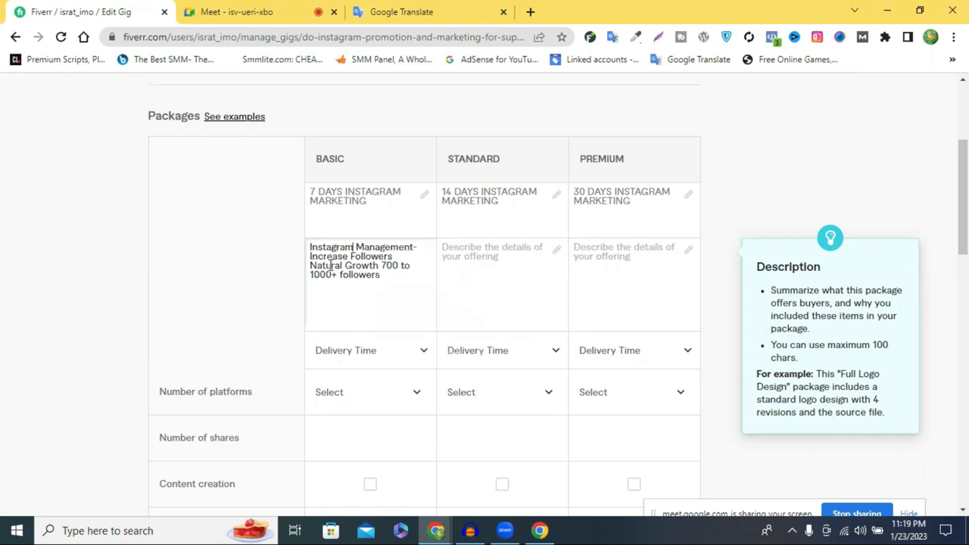
- Set the follower range in the Basic description to "150 to 200+"
{"action": "left_click", "coordinate": [383, 265]}
{"action": "type", "text": "5"}
{"action": "key", "text": "Delete"}
{"action": "left_click_drag", "start_coordinate": [333, 275], "coordinate": [311, 276]}
{"action": "type", "text": "2"}
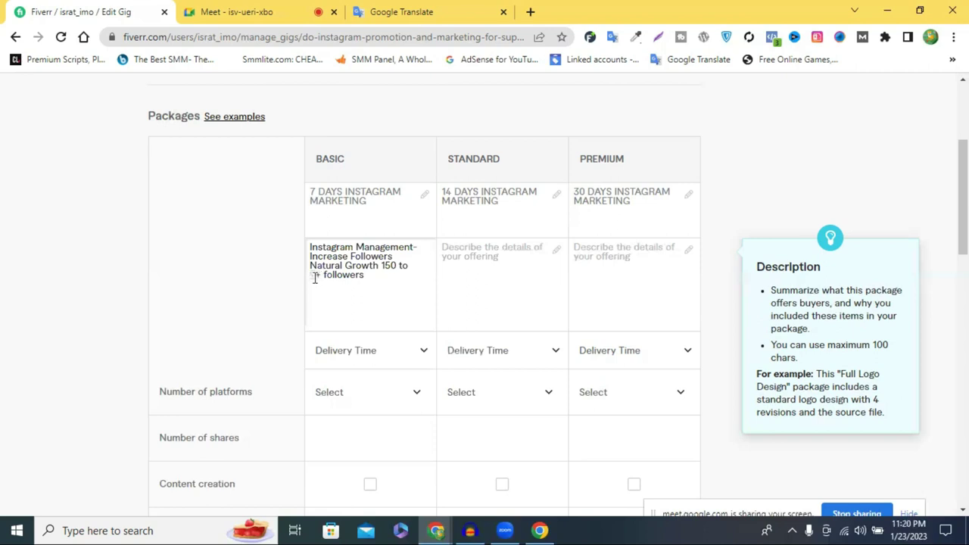
{"action": "type", "text": "00"}
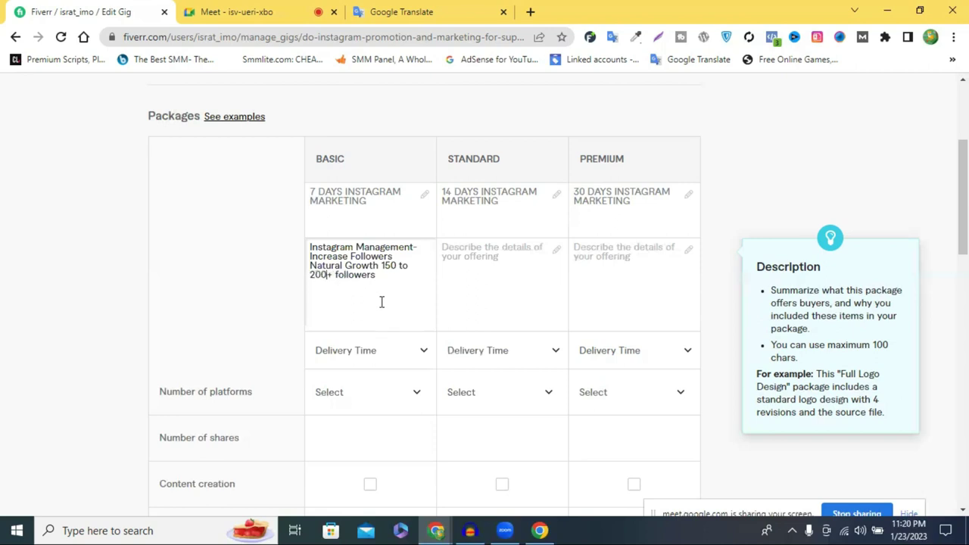
- Copy the Basic description into the Standard package and set its follower range to "300 to 400+"
{"action": "triple_click", "coordinate": [352, 256]}
{"action": "key", "text": "ctrl+c"}
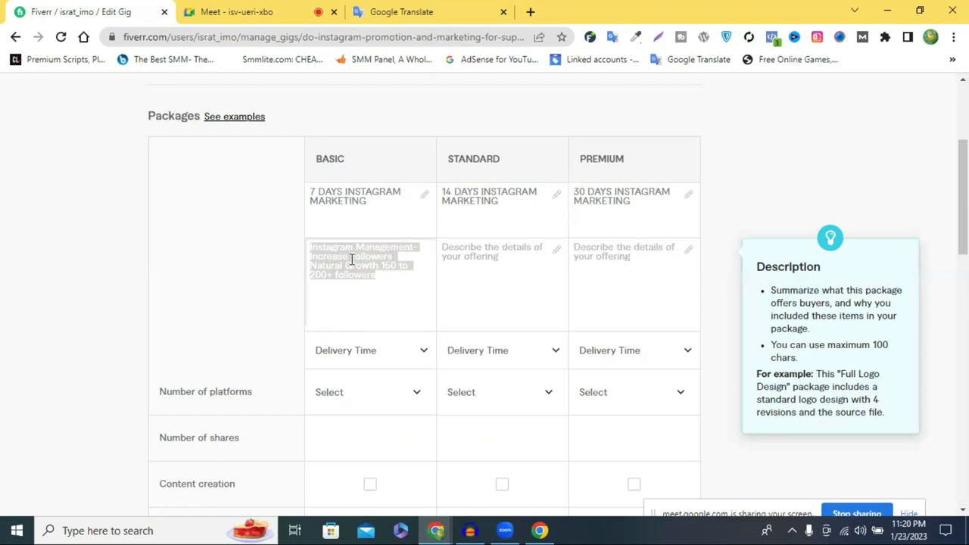
{"action": "left_click", "coordinate": [461, 273]}
{"action": "key", "text": "ctrl+v"}
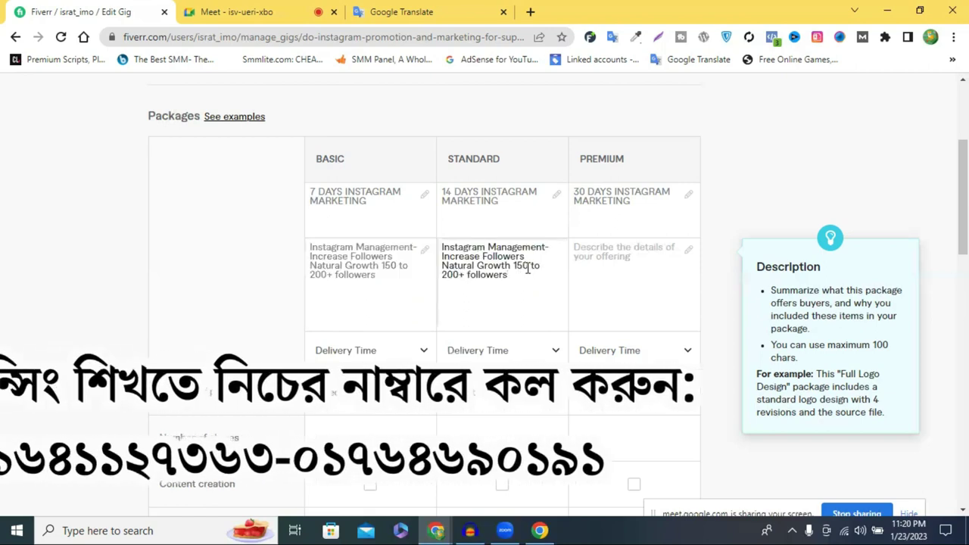
{"action": "left_click_drag", "start_coordinate": [528, 266], "coordinate": [514, 265]}
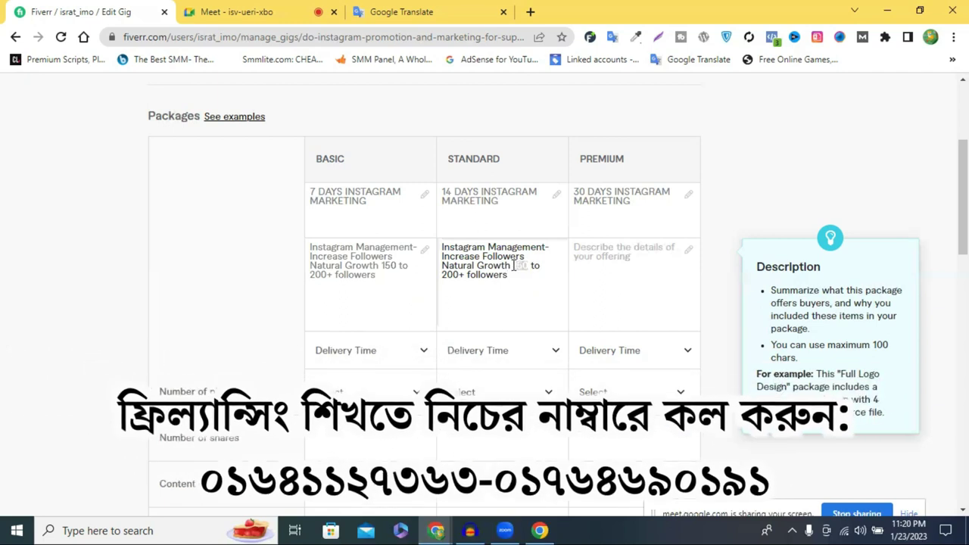
{"action": "type", "text": "300"}
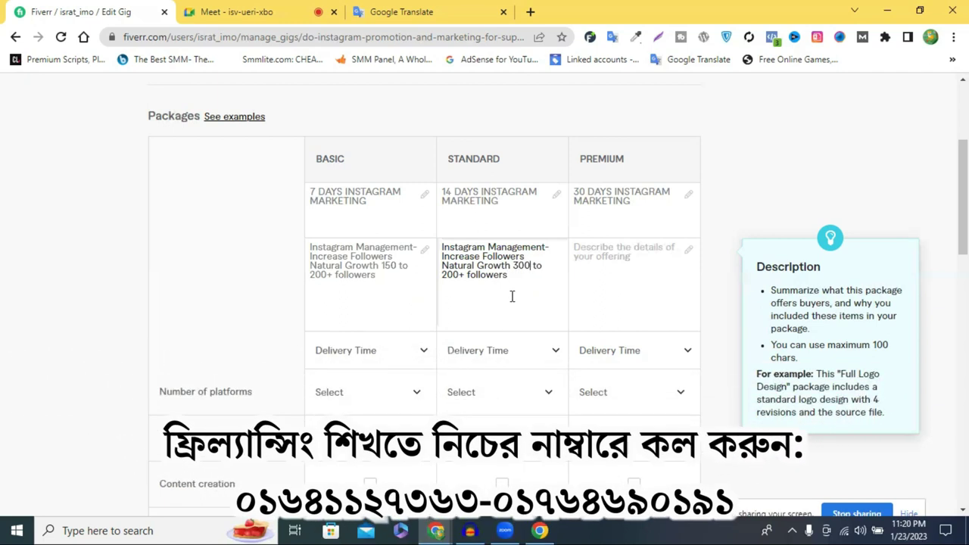
{"action": "left_click_drag", "start_coordinate": [458, 275], "coordinate": [442, 277]}
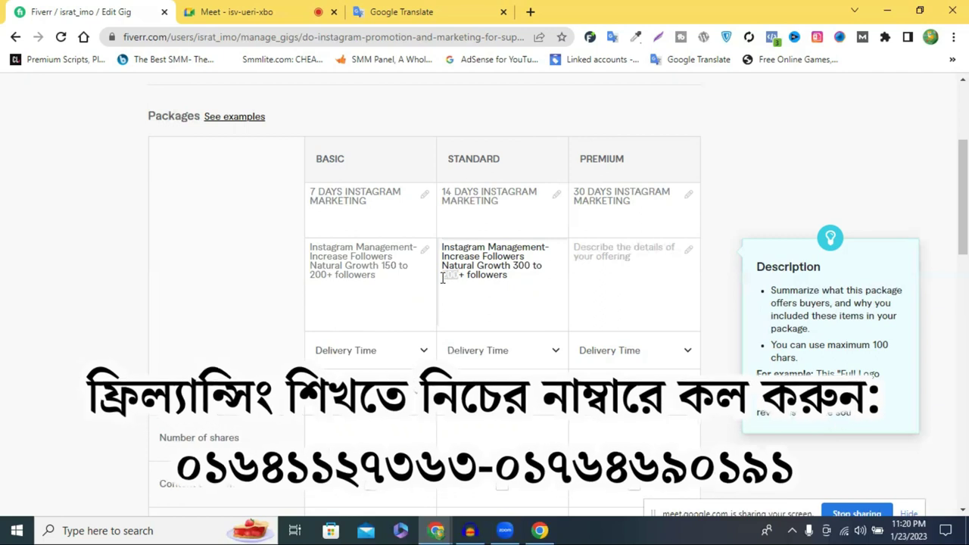
{"action": "type", "text": "400"}
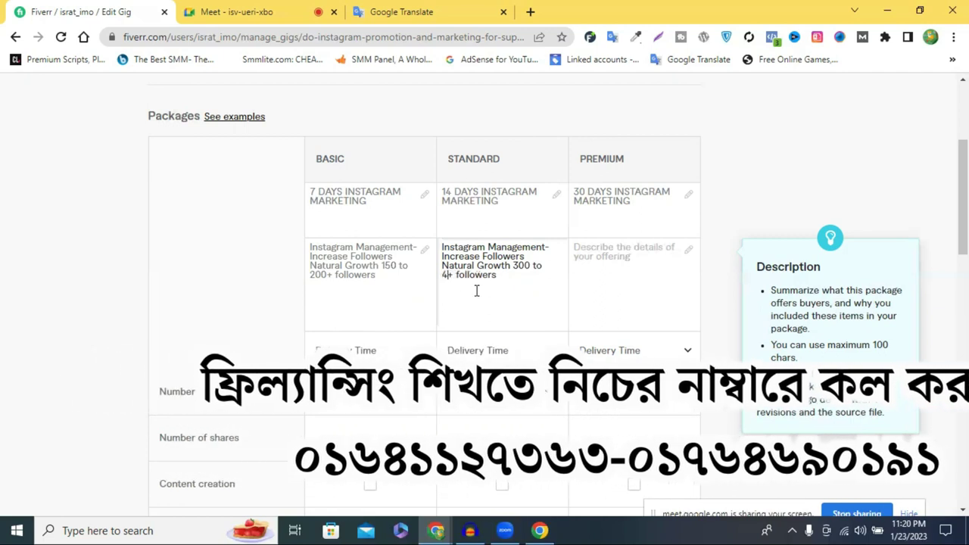
- Set the lower follower count in the Basic description to 100
{"action": "left_click", "coordinate": [393, 265]}
{"action": "key", "text": "BackSpace"}
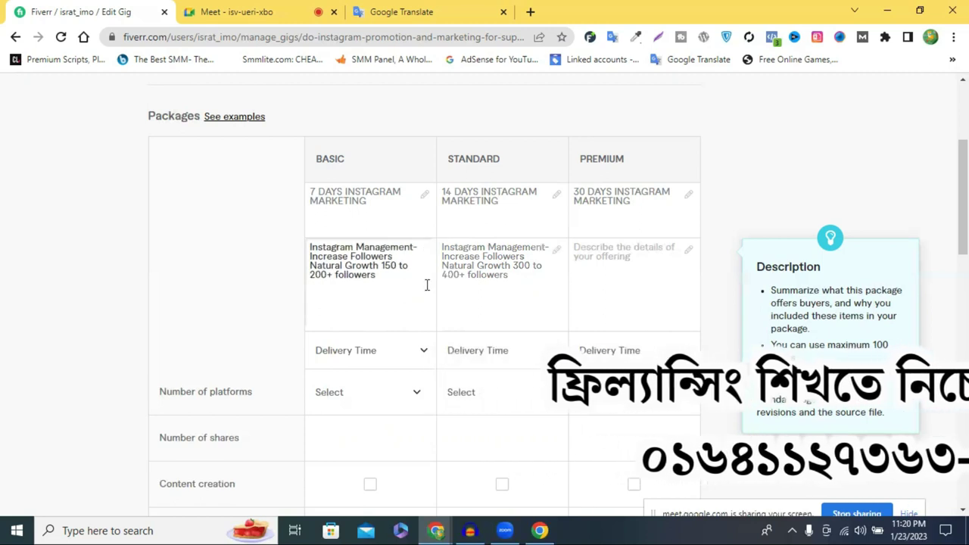
{"action": "type", "text": "0"}
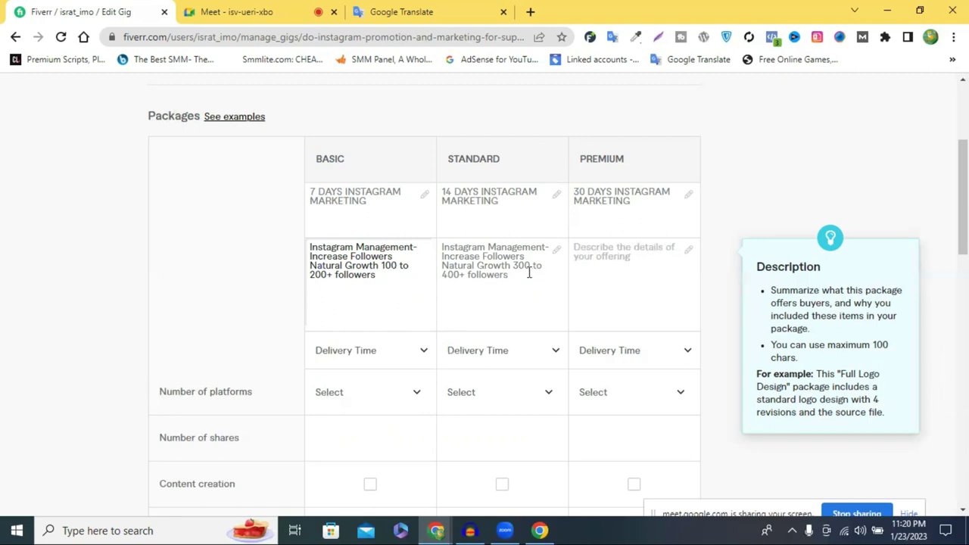
- Copy the Standard description into the Premium package's description
{"action": "left_click", "coordinate": [621, 254]}
{"action": "left_click", "coordinate": [493, 258]}
{"action": "triple_click", "coordinate": [493, 258]}
{"action": "key", "text": "ctrl+c"}
{"action": "left_click", "coordinate": [567, 257]}
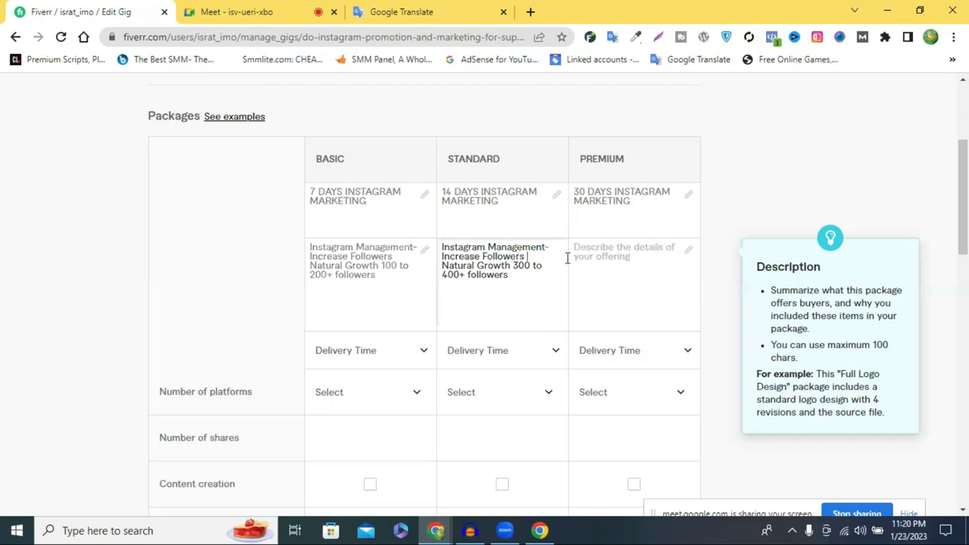
{"action": "left_click", "coordinate": [598, 251]}
{"action": "key", "text": "ctrl+v"}
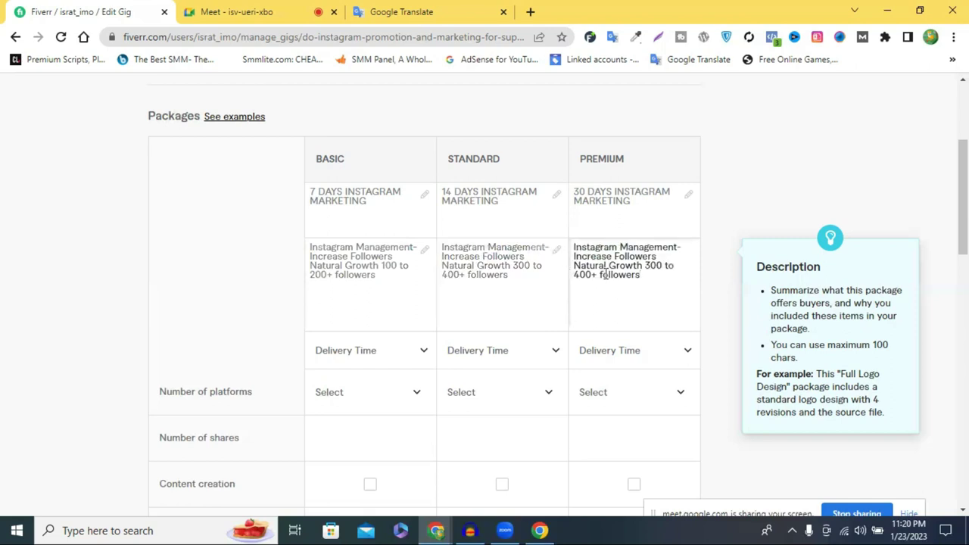
- Set the follower range in the Premium description to "600 to 1000+"
{"action": "left_click", "coordinate": [650, 265]}
{"action": "key", "text": "BackSpace"}
{"action": "type", "text": "7"}
{"action": "left_click", "coordinate": [580, 277]}
{"action": "key", "text": "BackSpace"}
{"action": "type", "text": "1"}
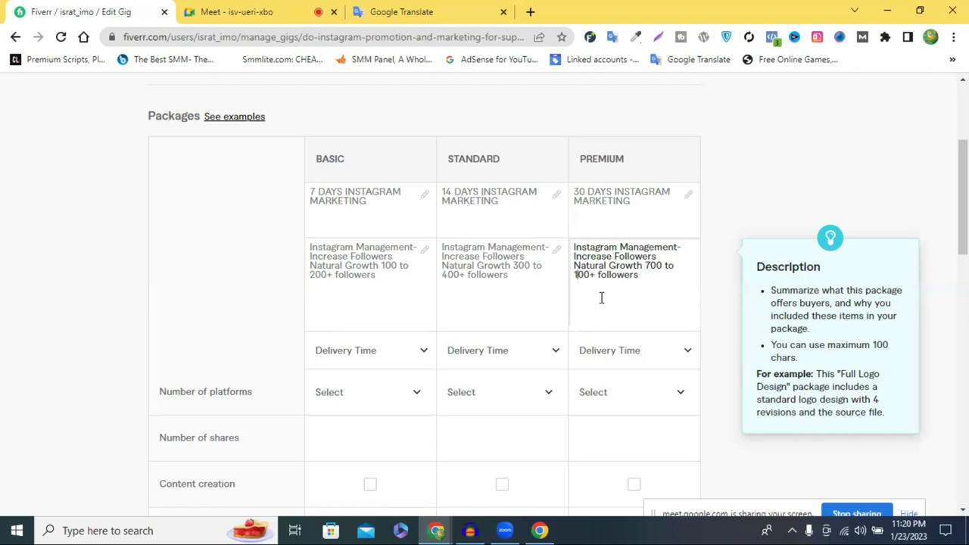
{"action": "type", "text": "0"}
{"action": "type", "text": "6"}
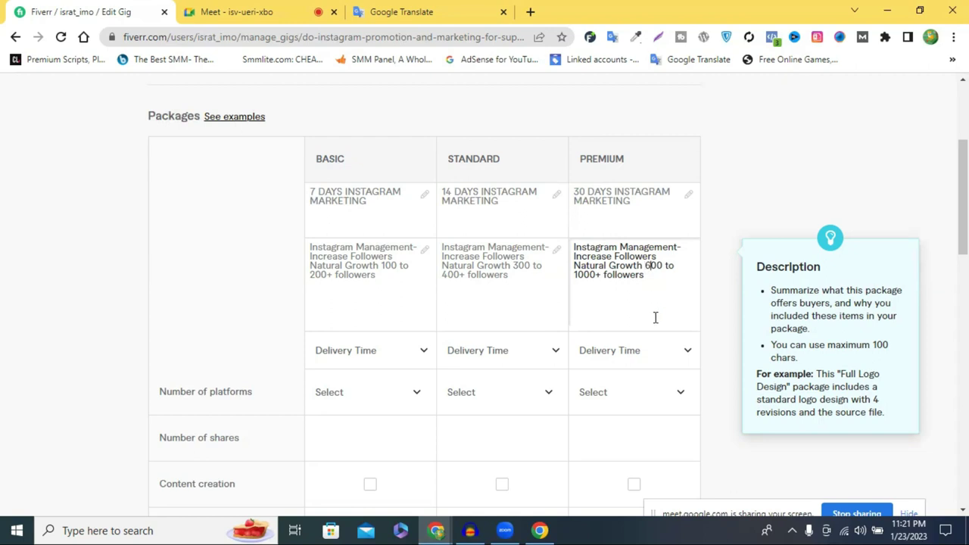
- Raise the follower range in the Premium description to "800 to 1400+"
{"action": "left_click", "coordinate": [646, 267]}
{"action": "key", "text": "BackSpace"}
{"action": "type", "text": "8"}
{"action": "left_click", "coordinate": [581, 275]}
{"action": "key", "text": "BackSpace"}
{"action": "type", "text": "2"}
{"action": "key", "text": "BackSpace"}
{"action": "type", "text": "3"}
{"action": "key", "text": "BackSpace"}
{"action": "type", "text": "1"}
{"action": "key", "text": "BackSpace"}
{"action": "type", "text": "4"}
- Set the upper follower count to 600+ in the Standard description and 300+ in the Basic description
{"action": "left_click", "coordinate": [443, 277]}
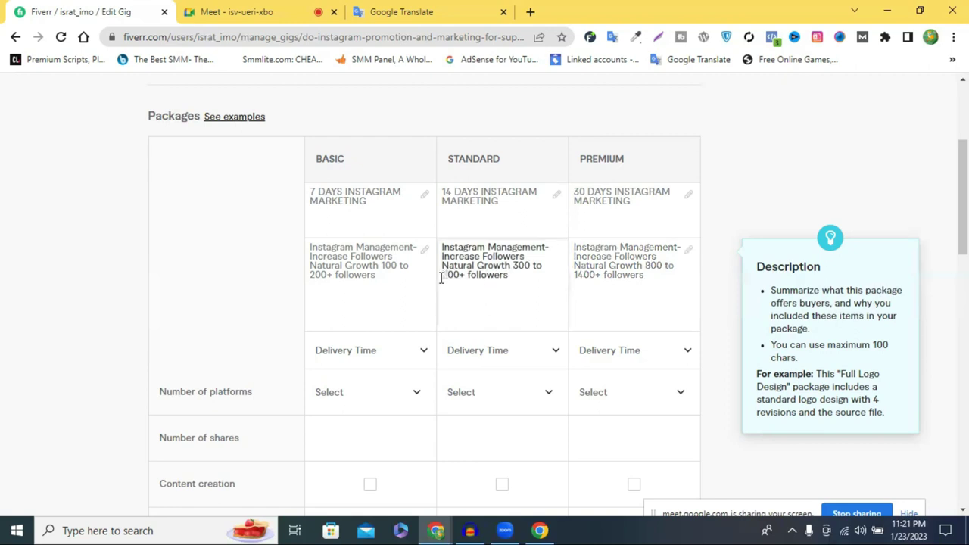
{"action": "key", "text": "BackSpace"}
{"action": "type", "text": "6"}
{"action": "left_click", "coordinate": [311, 275]}
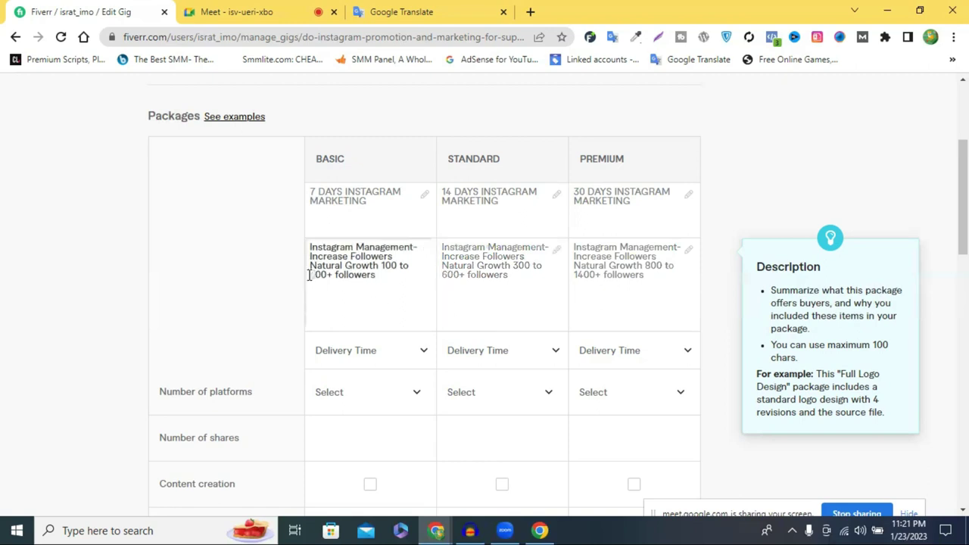
{"action": "type", "text": "3"}
{"action": "scroll", "coordinate": [85, 455], "scroll_direction": "down", "scroll_amount": 2}
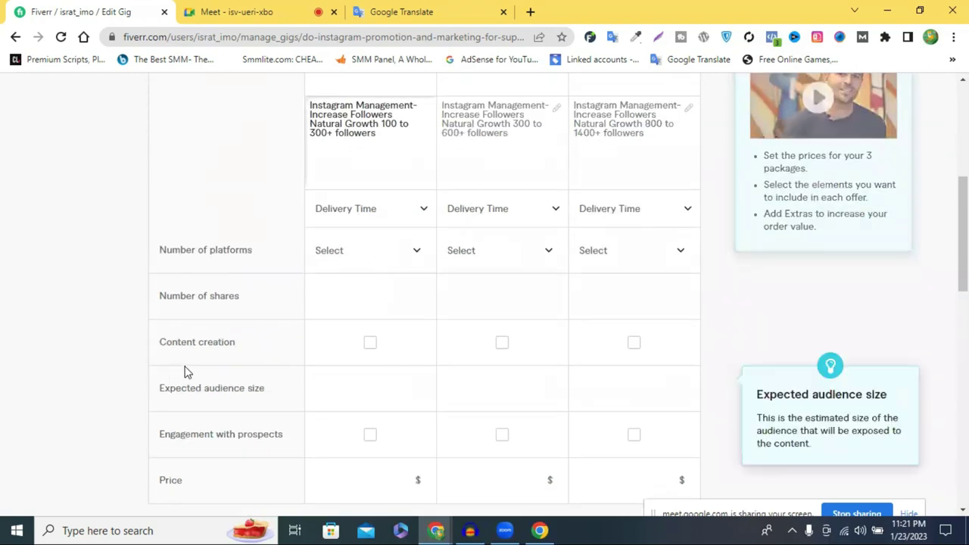
{"action": "scroll", "coordinate": [363, 272], "scroll_direction": "down", "scroll_amount": 1}
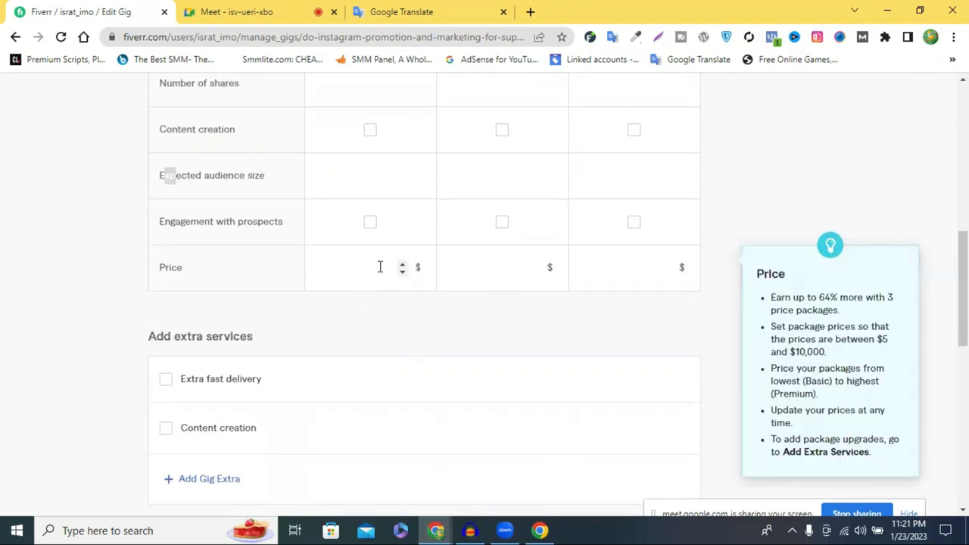
{"action": "scroll", "coordinate": [402, 273], "scroll_direction": "up", "scroll_amount": 4}
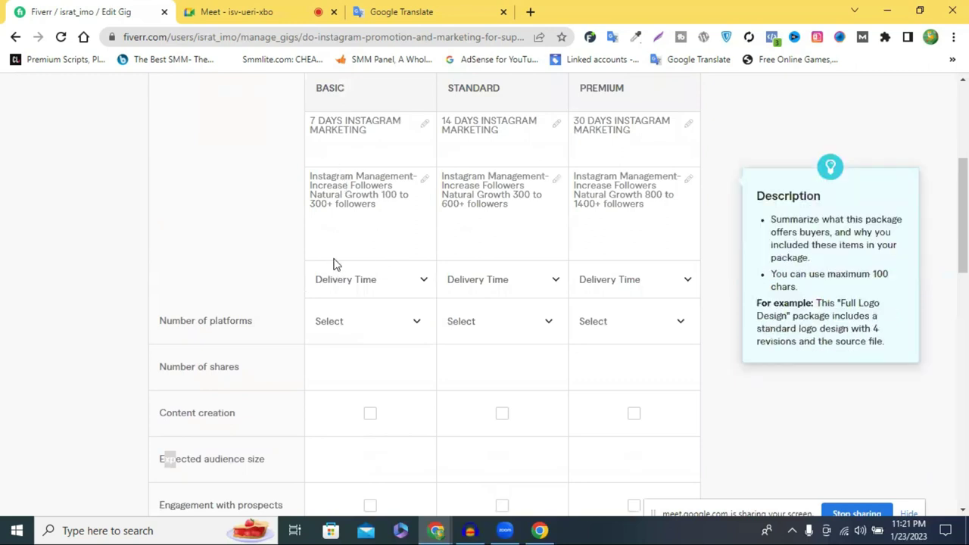
- Set the Basic package's price to $10
{"action": "scroll", "coordinate": [333, 264], "scroll_direction": "down", "scroll_amount": 4}
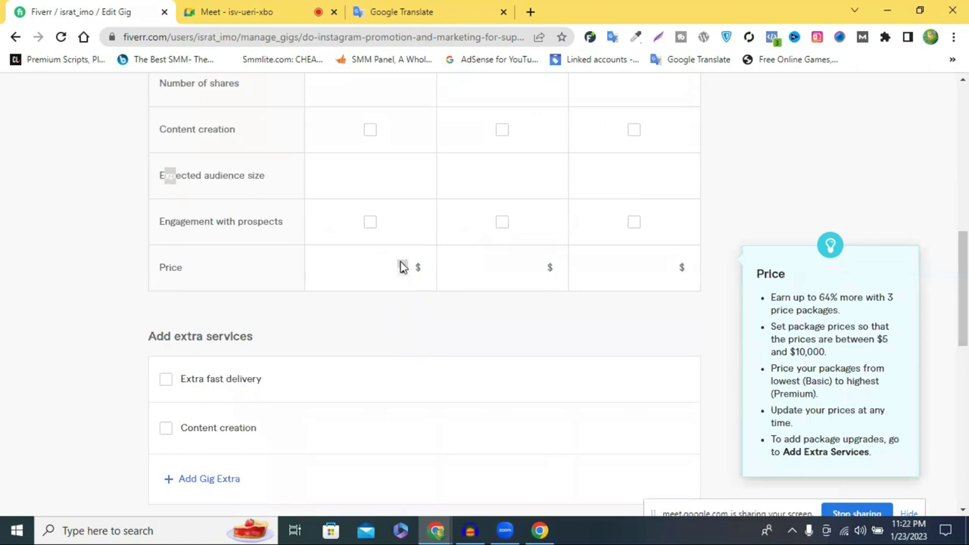
{"action": "left_click", "coordinate": [402, 267]}
{"action": "type", "text": "10"}
{"action": "scroll", "coordinate": [628, 292], "scroll_direction": "up", "scroll_amount": 2}
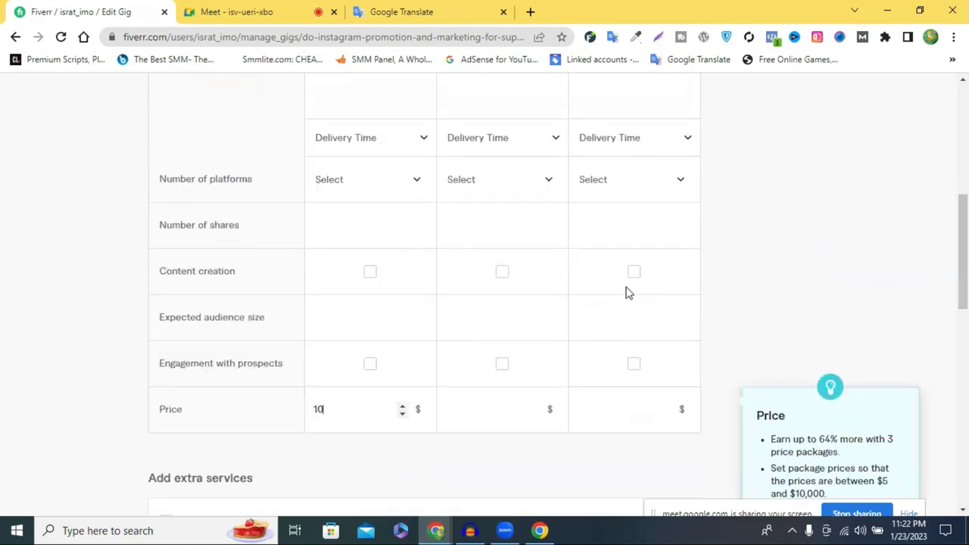
{"action": "scroll", "coordinate": [627, 292], "scroll_direction": "up", "scroll_amount": 1}
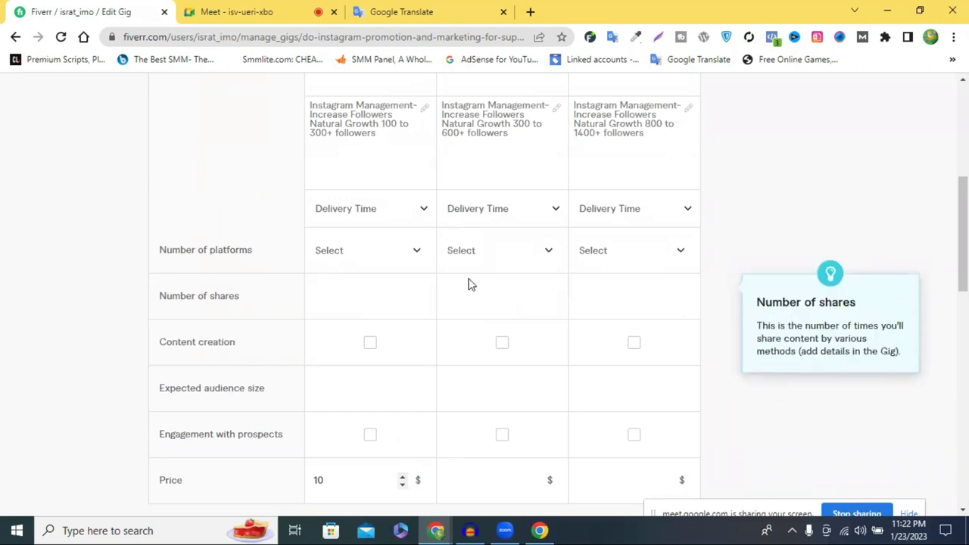
{"action": "scroll", "coordinate": [465, 280], "scroll_direction": "down", "scroll_amount": 2}
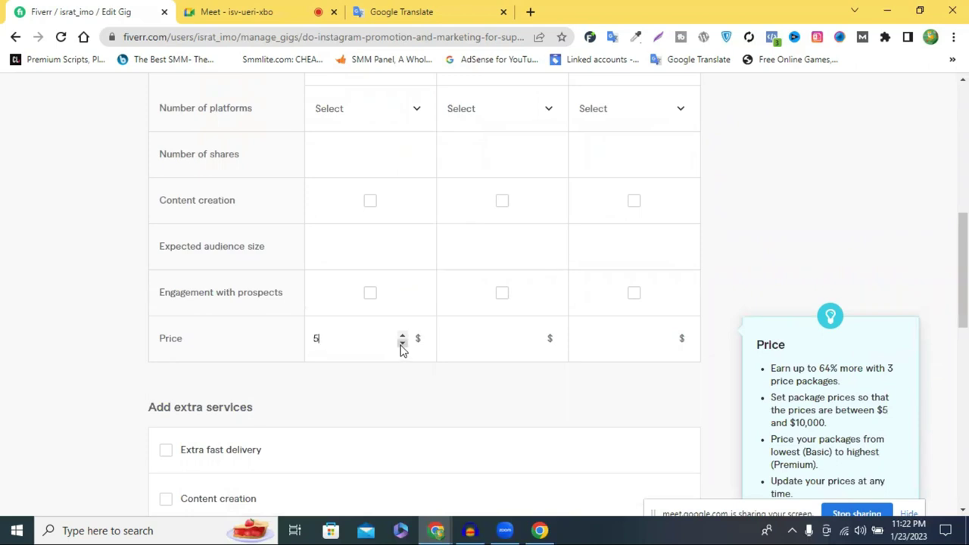
{"action": "scroll", "coordinate": [331, 234], "scroll_direction": "down", "scroll_amount": 1}
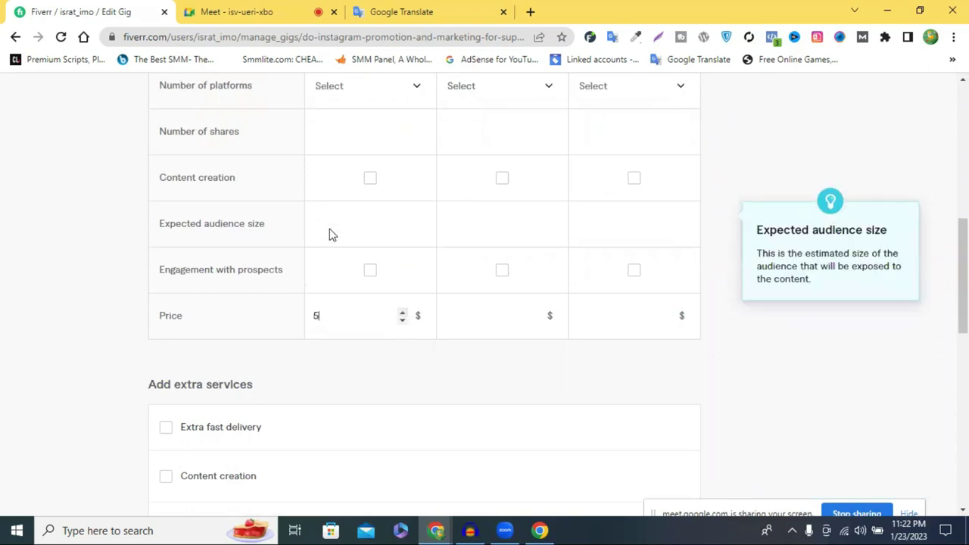
{"action": "scroll", "coordinate": [331, 227], "scroll_direction": "up", "scroll_amount": 3}
{"action": "scroll", "coordinate": [348, 238], "scroll_direction": "down", "scroll_amount": 3}
{"action": "scroll", "coordinate": [386, 265], "scroll_direction": "up", "scroll_amount": 1}
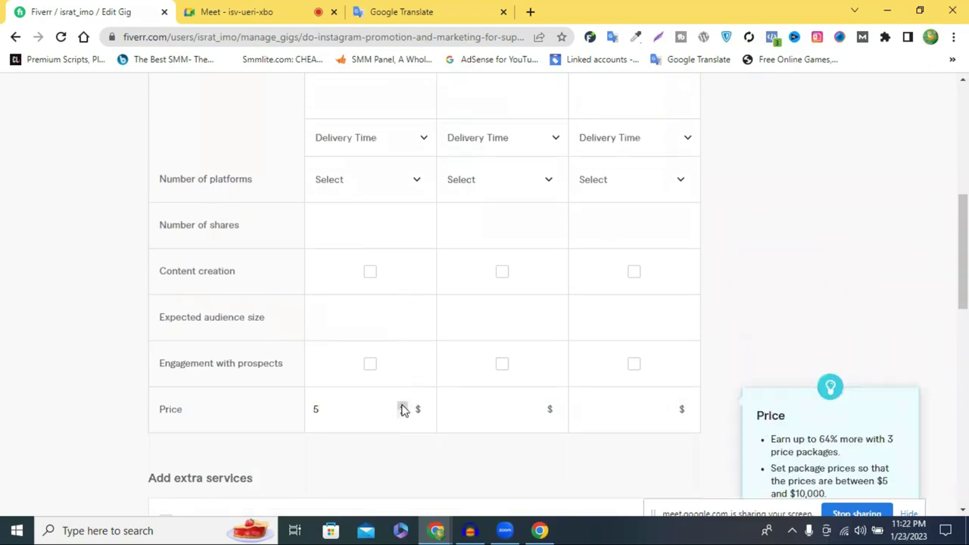
{"action": "scroll", "coordinate": [534, 362], "scroll_direction": "up", "scroll_amount": 3}
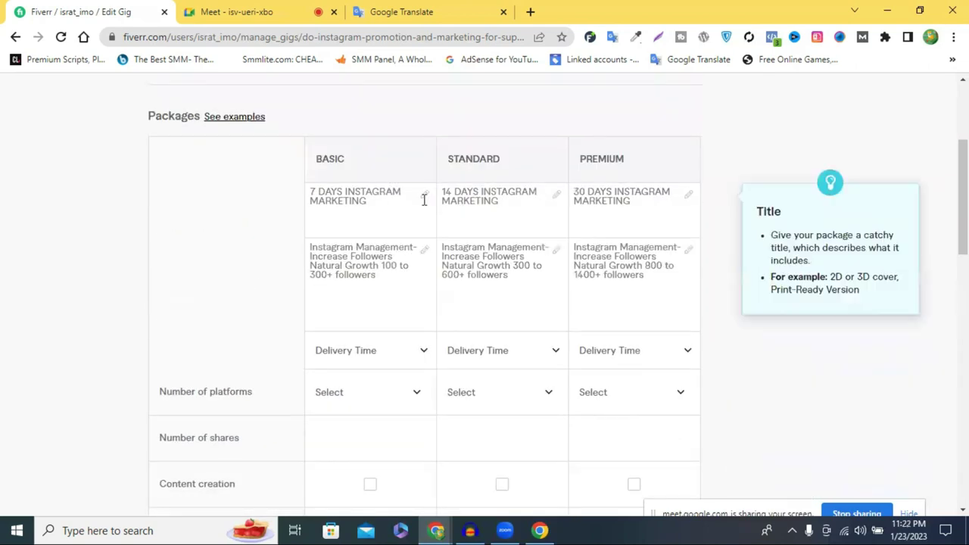
{"action": "scroll", "coordinate": [522, 302], "scroll_direction": "down", "scroll_amount": 5}
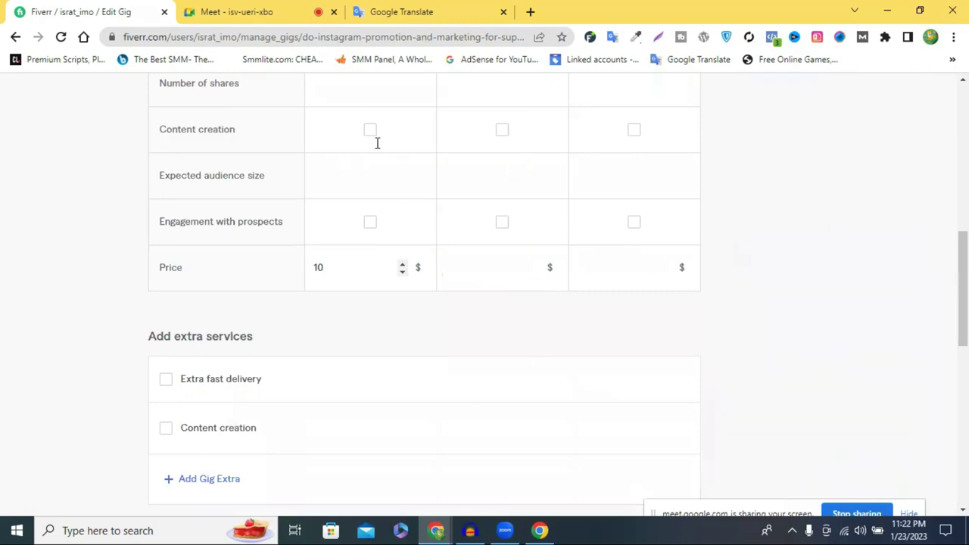
- Check the Basic package prices and the promised follower range in the two competitor gigs open in the other browser window
{"action": "mouse_move", "coordinate": [431, 529]}
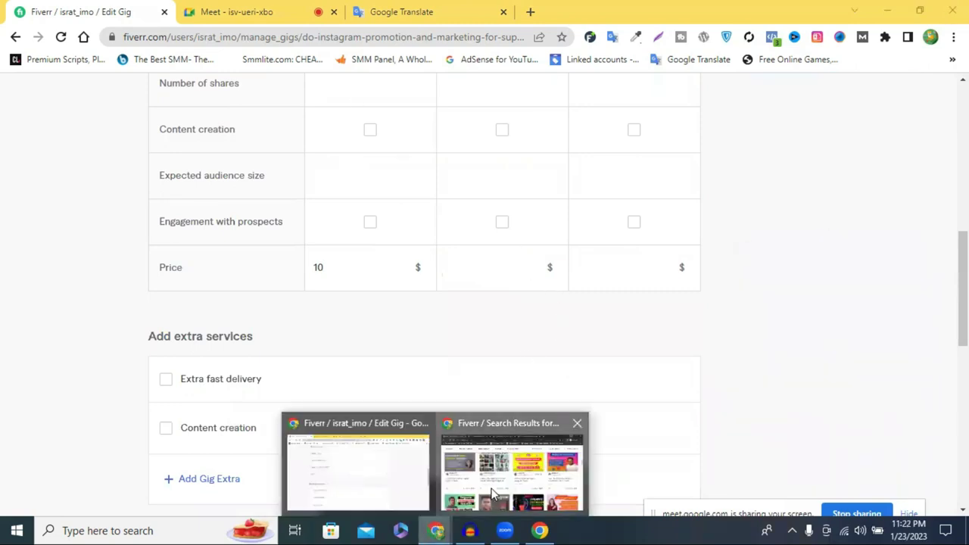
{"action": "left_click", "coordinate": [494, 493]}
{"action": "left_click", "coordinate": [406, 9]}
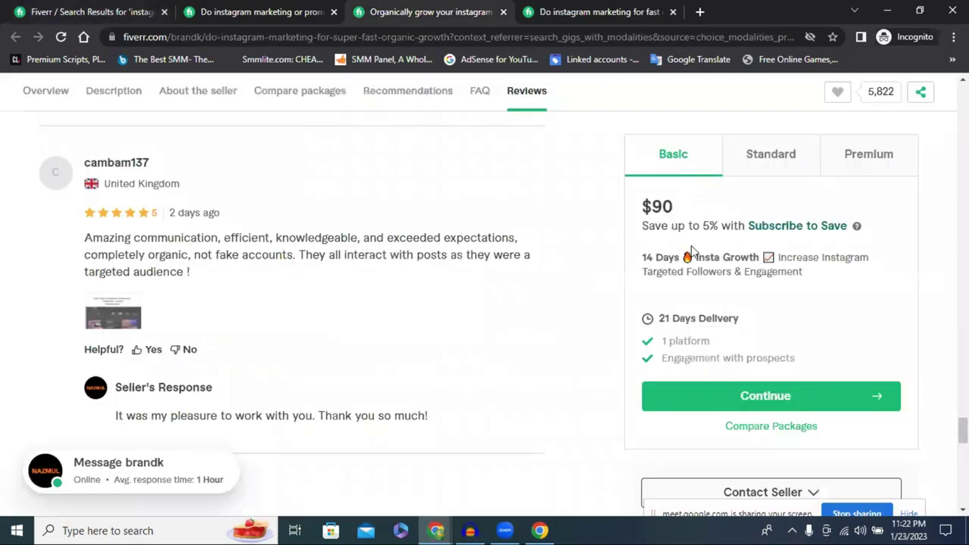
{"action": "left_click_drag", "start_coordinate": [672, 209], "coordinate": [644, 215]}
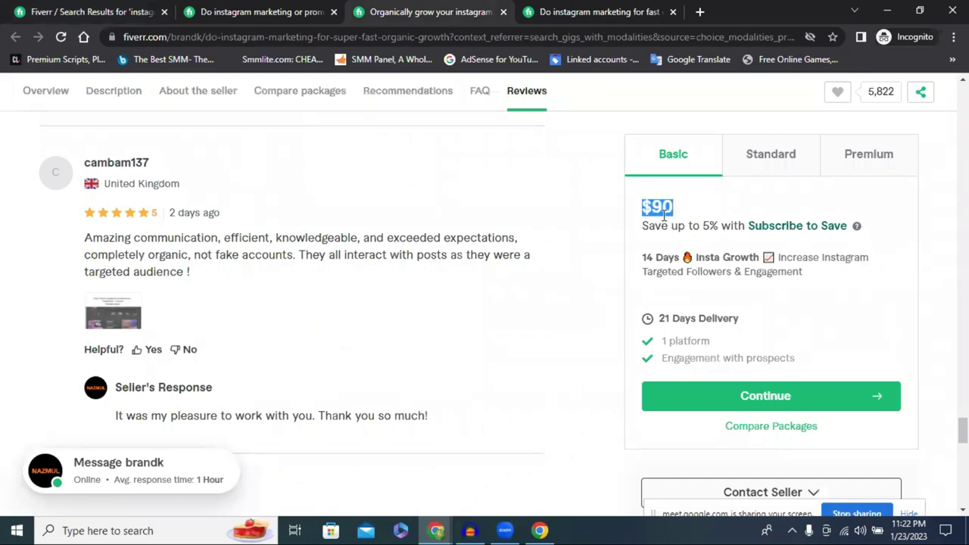
{"action": "left_click", "coordinate": [284, 11]}
{"action": "left_click", "coordinate": [670, 151]}
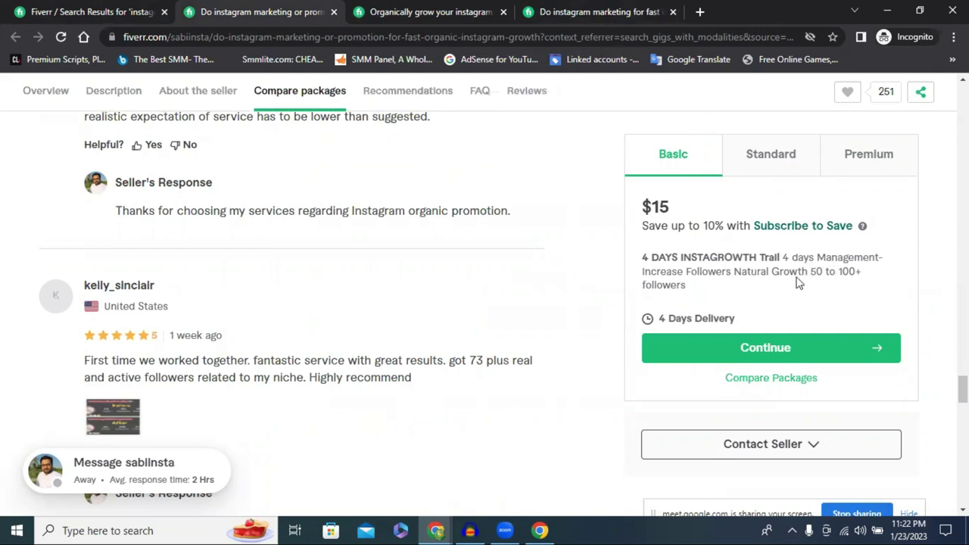
{"action": "left_click_drag", "start_coordinate": [810, 272], "coordinate": [858, 273]}
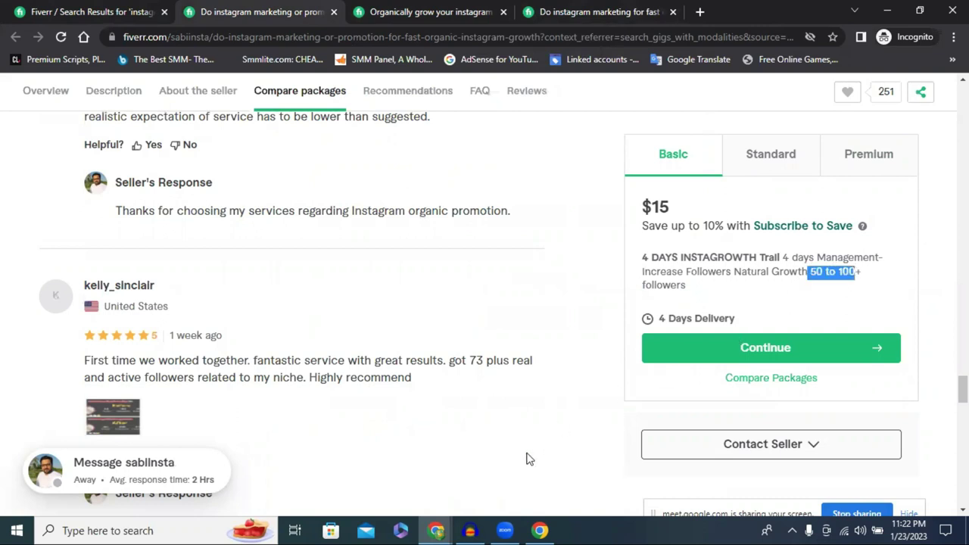
- Return to the gig editing window and set the Standard package's price to $20
{"action": "left_click", "coordinate": [438, 529]}
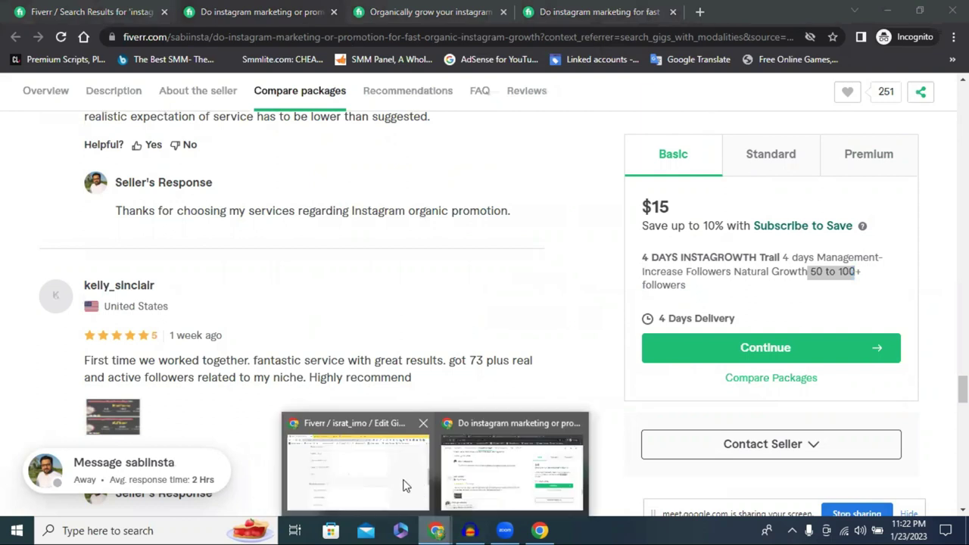
{"action": "left_click", "coordinate": [402, 485]}
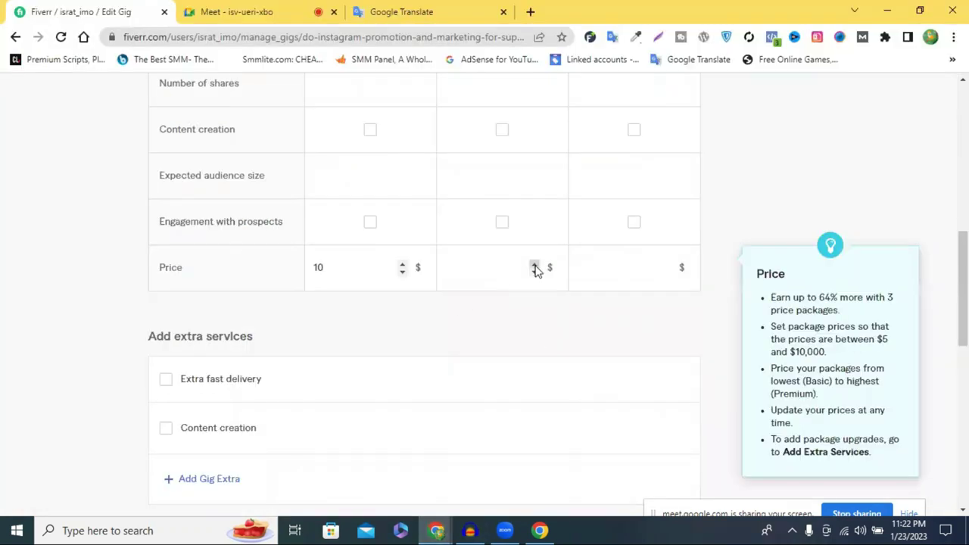
{"action": "left_click", "coordinate": [535, 268]}
{"action": "scroll", "coordinate": [536, 298], "scroll_direction": "up", "scroll_amount": 1}
{"action": "left_click", "coordinate": [533, 336]}
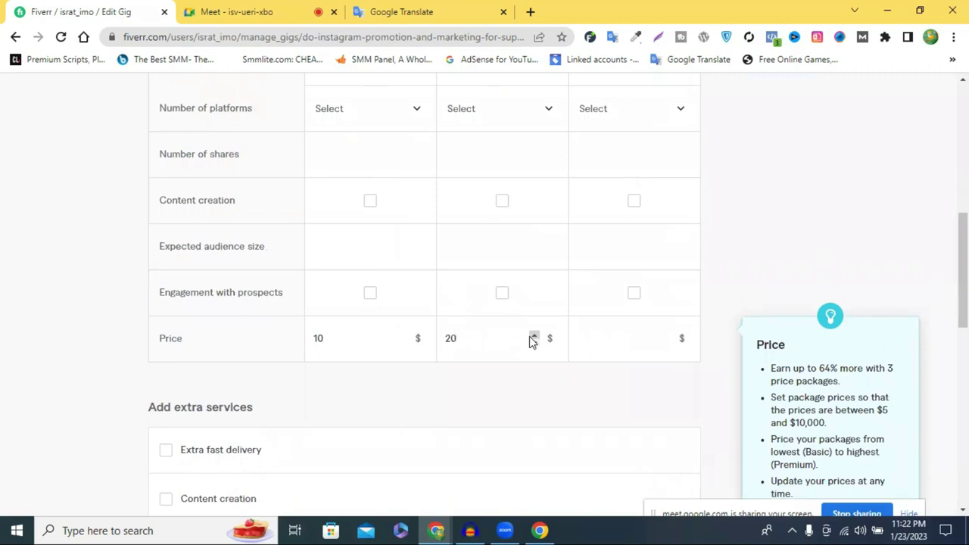
{"action": "scroll", "coordinate": [532, 341], "scroll_direction": "up", "scroll_amount": 4}
{"action": "scroll", "coordinate": [532, 342], "scroll_direction": "down", "scroll_amount": 2}
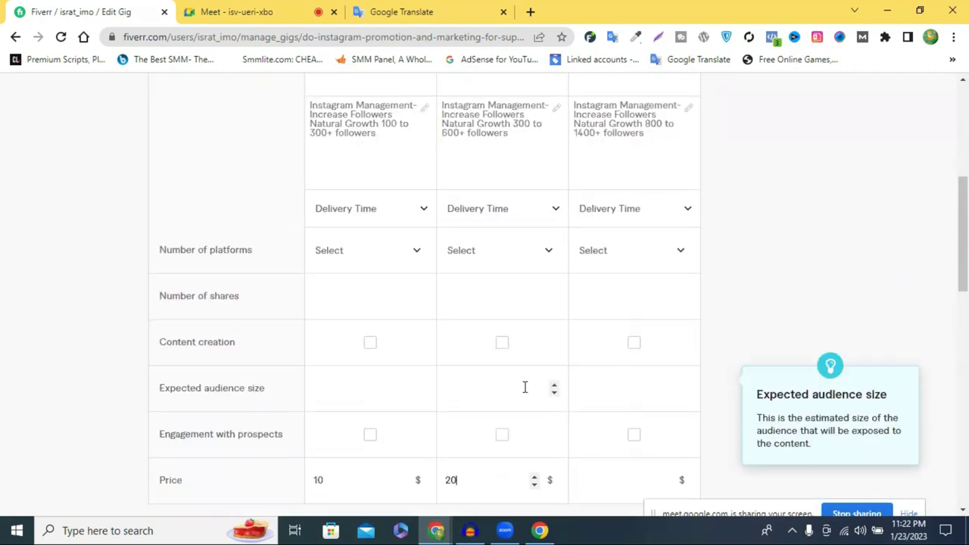
{"action": "scroll", "coordinate": [524, 386], "scroll_direction": "down", "scroll_amount": 2}
{"action": "left_click", "coordinate": [533, 336]}
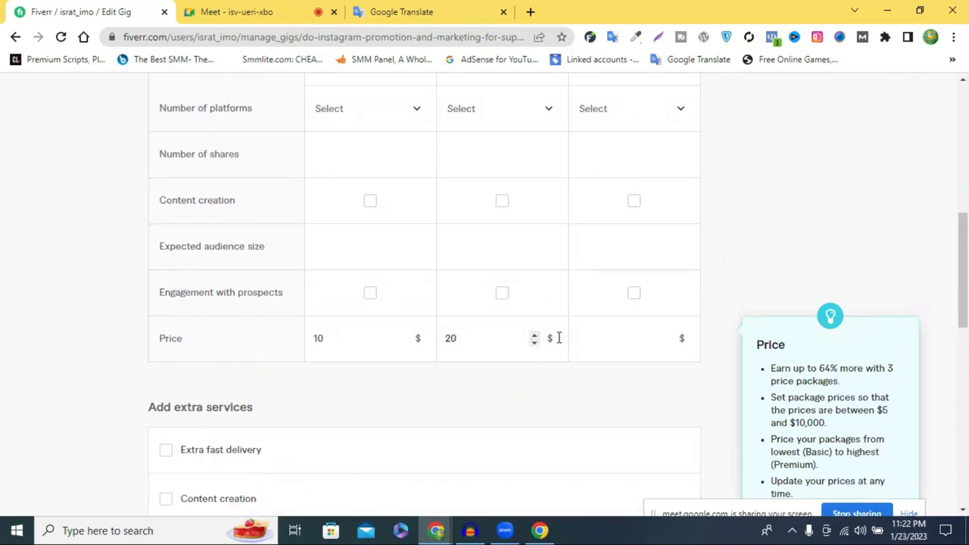
- Set the Premium package's price to $30
{"action": "scroll", "coordinate": [664, 346], "scroll_direction": "up", "scroll_amount": 1}
{"action": "scroll", "coordinate": [659, 348], "scroll_direction": "down", "scroll_amount": 1}
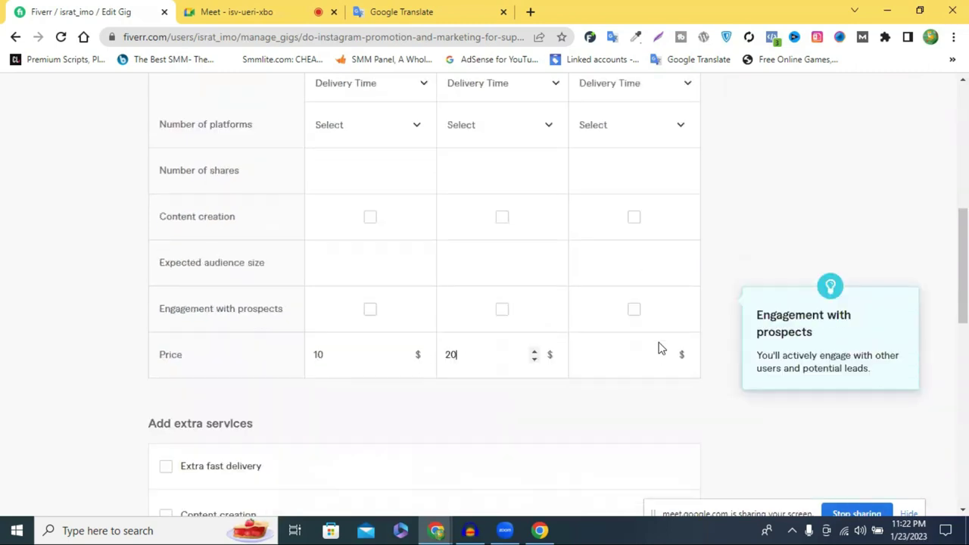
{"action": "scroll", "coordinate": [658, 348], "scroll_direction": "down", "scroll_amount": 1}
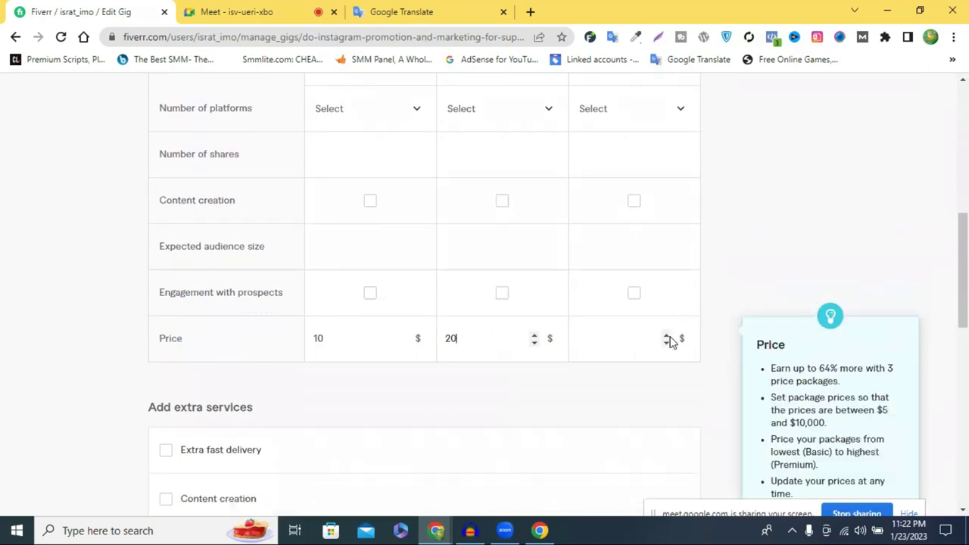
{"action": "double_click", "coordinate": [665, 339]}
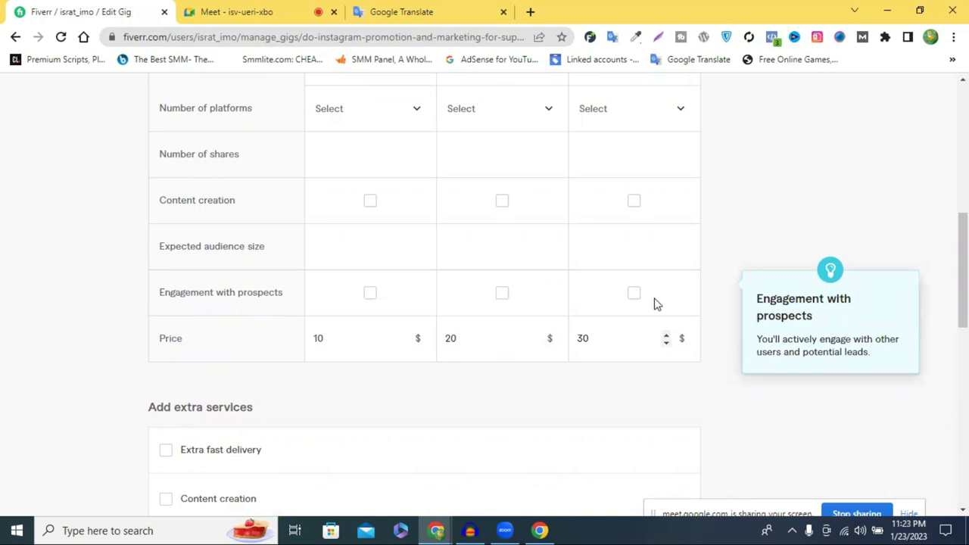
- Review the titles, follower ranges and prices of the three packages against each other
{"action": "scroll", "coordinate": [614, 209], "scroll_direction": "up", "scroll_amount": 4}
{"action": "left_click", "coordinate": [654, 200]}
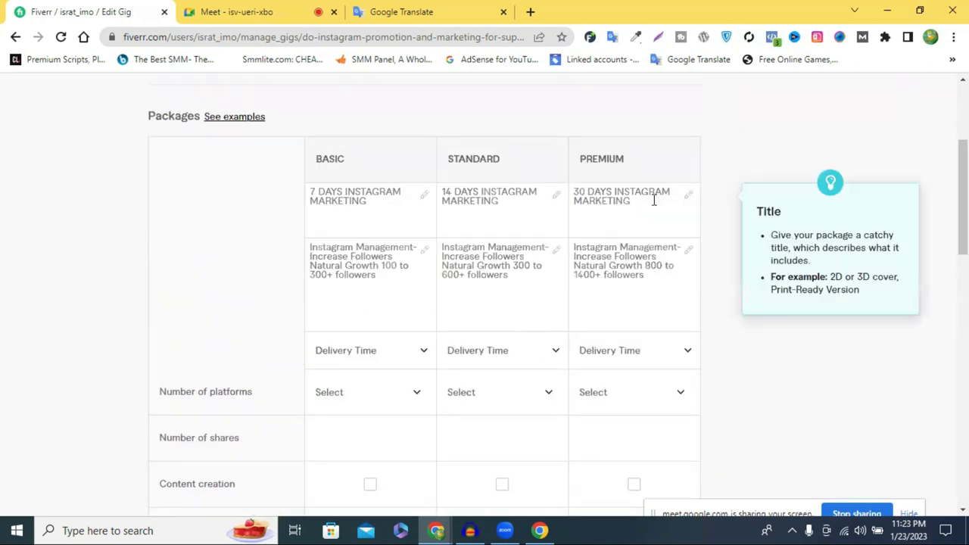
{"action": "scroll", "coordinate": [587, 199], "scroll_direction": "down", "scroll_amount": 1}
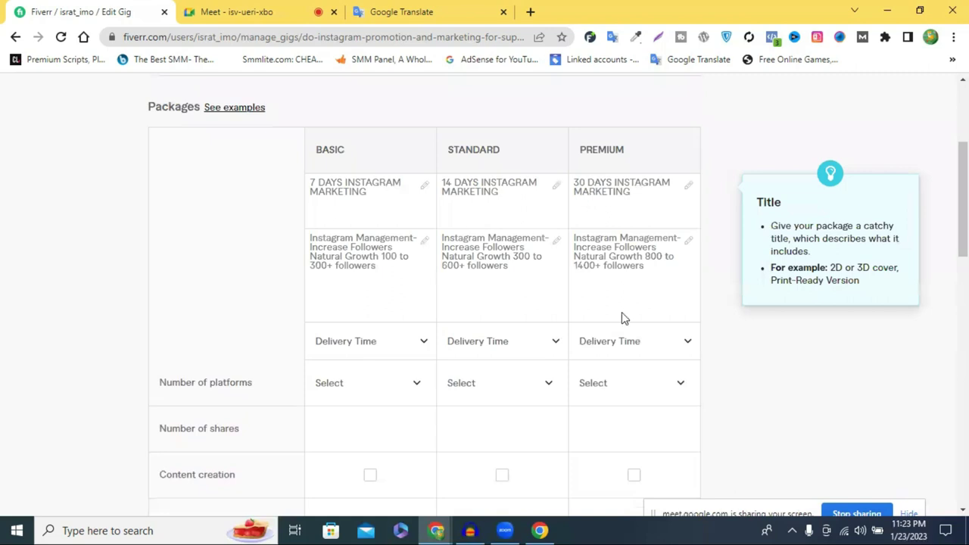
{"action": "scroll", "coordinate": [622, 318], "scroll_direction": "down", "scroll_amount": 4}
{"action": "scroll", "coordinate": [608, 233], "scroll_direction": "up", "scroll_amount": 1}
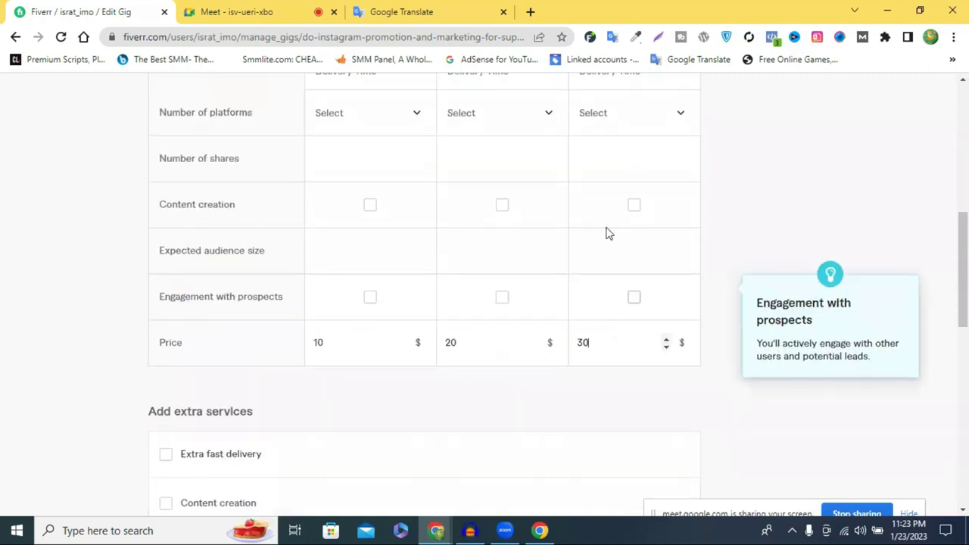
{"action": "scroll", "coordinate": [646, 221], "scroll_direction": "up", "scroll_amount": 4}
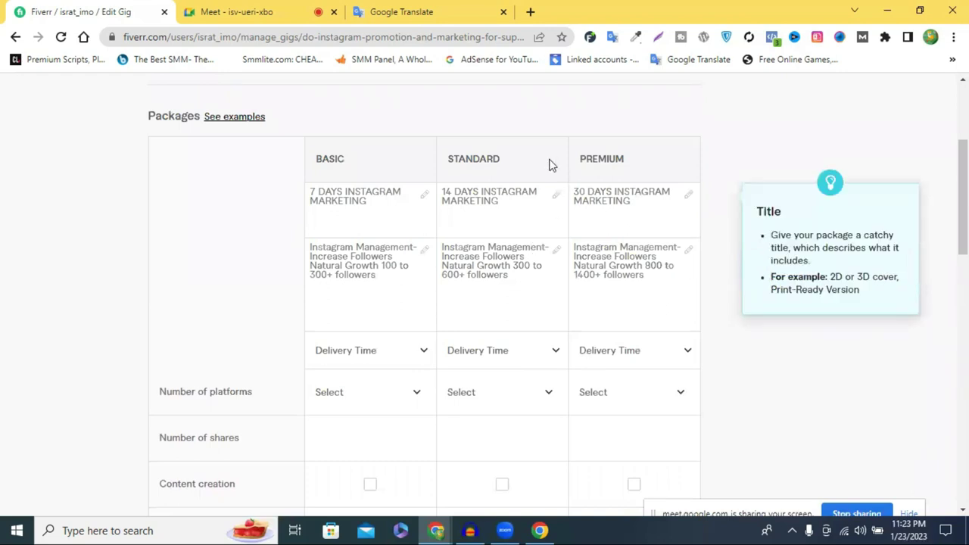
{"action": "scroll", "coordinate": [666, 190], "scroll_direction": "down", "scroll_amount": 3}
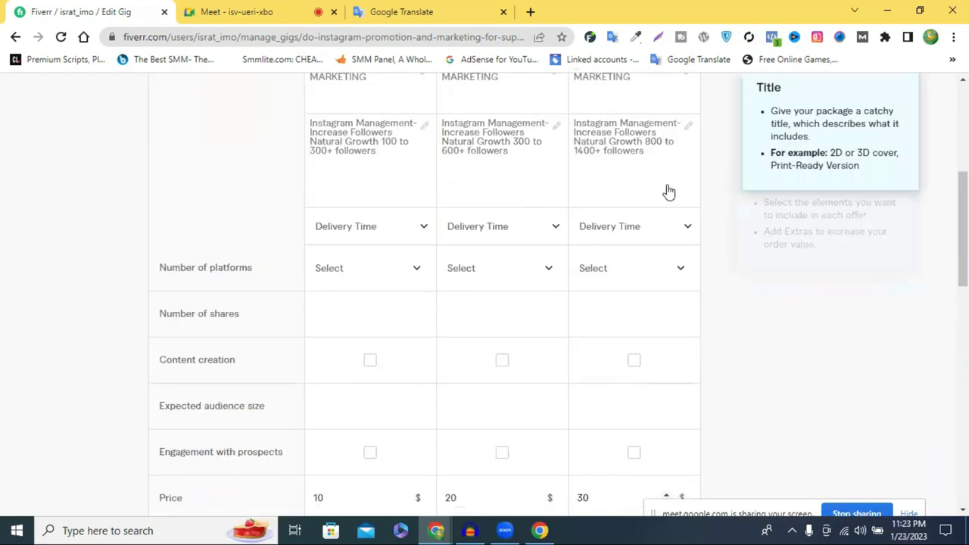
{"action": "scroll", "coordinate": [543, 199], "scroll_direction": "up", "scroll_amount": 1}
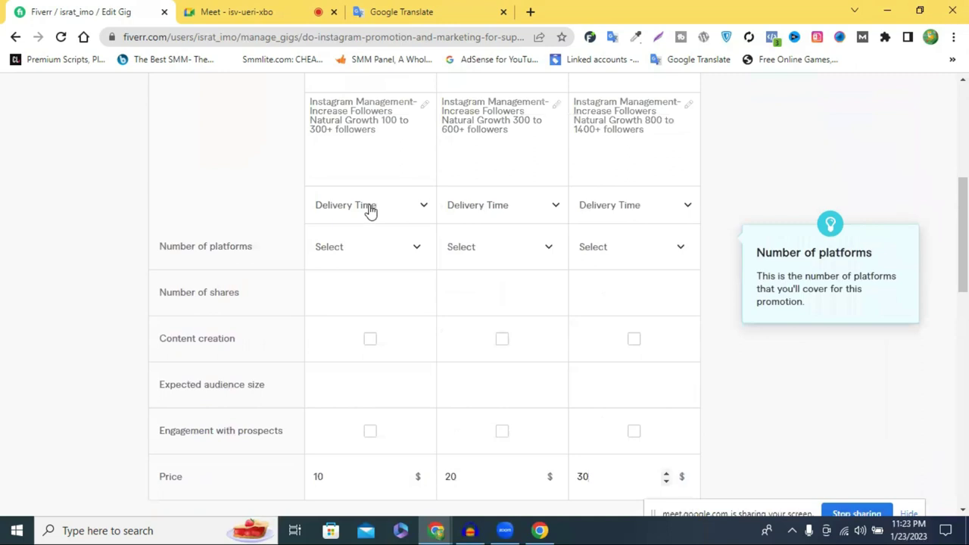
- Set the Basic package's delivery time to 7 days
{"action": "left_click", "coordinate": [371, 211]}
{"action": "scroll", "coordinate": [354, 347], "scroll_direction": "down", "scroll_amount": 2}
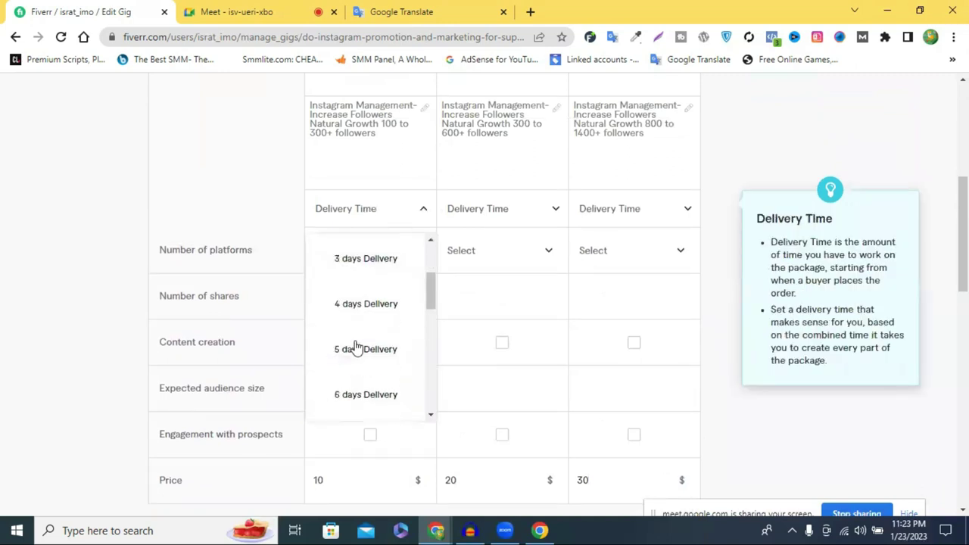
{"action": "scroll", "coordinate": [357, 372], "scroll_direction": "down", "scroll_amount": 2}
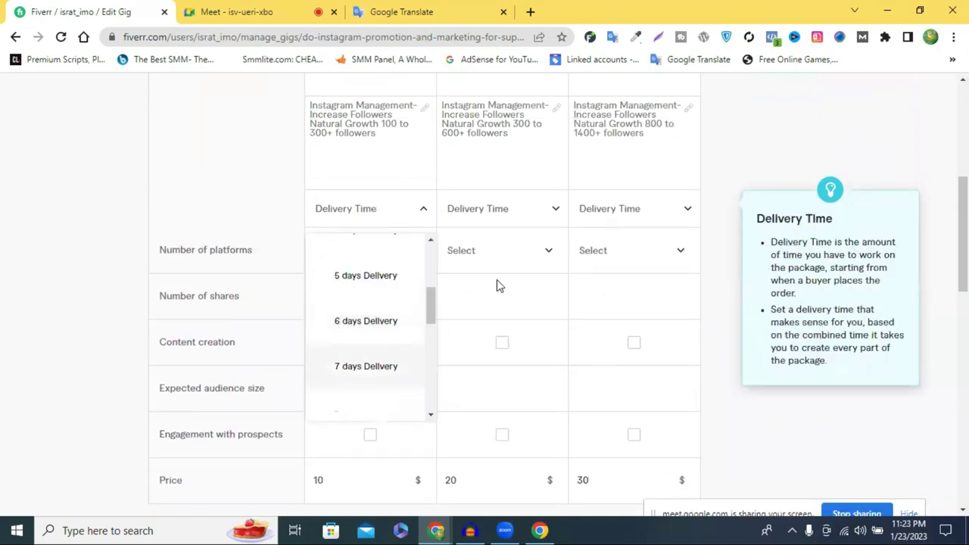
{"action": "left_click", "coordinate": [491, 210]}
- Set the Standard package's delivery time to 14 days
{"action": "left_click", "coordinate": [491, 210]}
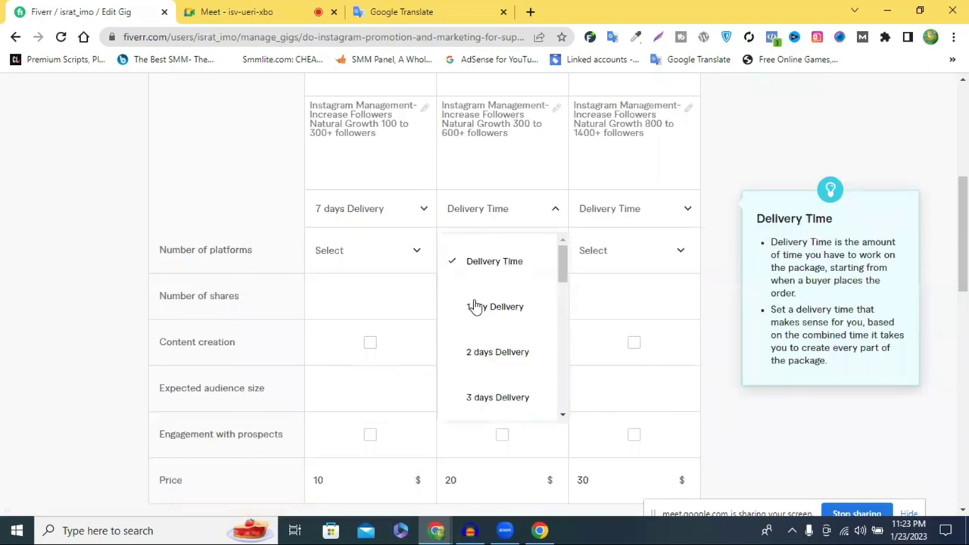
{"action": "scroll", "coordinate": [481, 291], "scroll_direction": "down", "scroll_amount": 5}
{"action": "scroll", "coordinate": [487, 275], "scroll_direction": "up", "scroll_amount": 3}
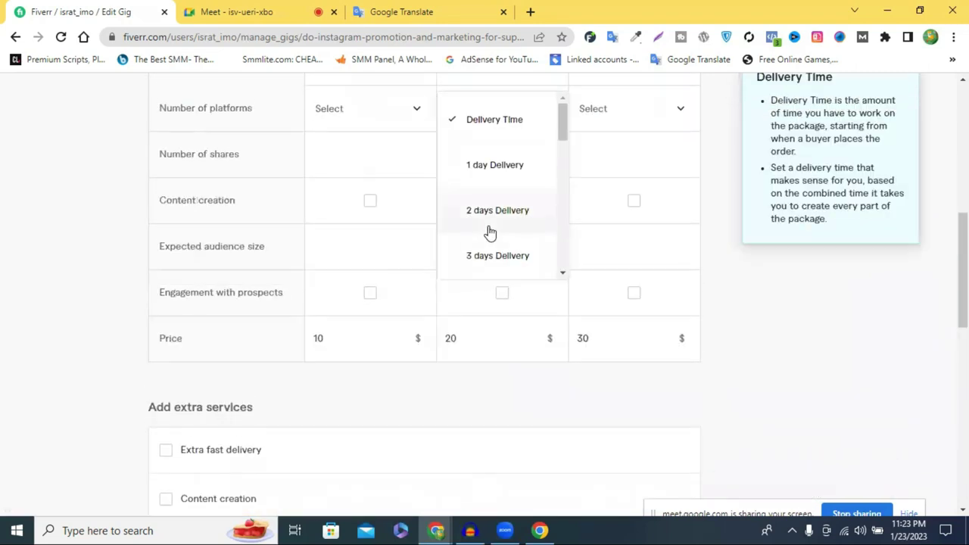
{"action": "scroll", "coordinate": [488, 231], "scroll_direction": "down", "scroll_amount": 5}
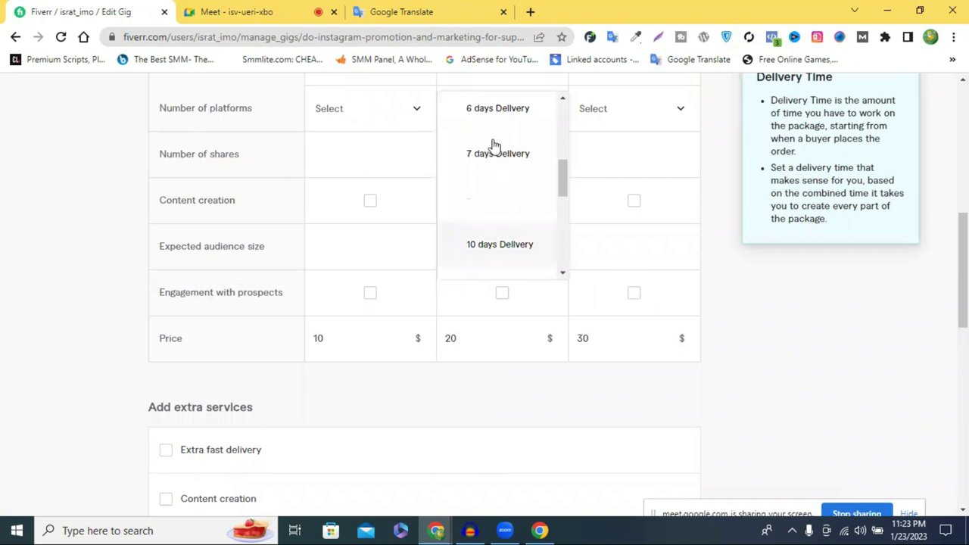
{"action": "scroll", "coordinate": [485, 181], "scroll_direction": "down", "scroll_amount": 4}
{"action": "scroll", "coordinate": [485, 167], "scroll_direction": "up", "scroll_amount": 3}
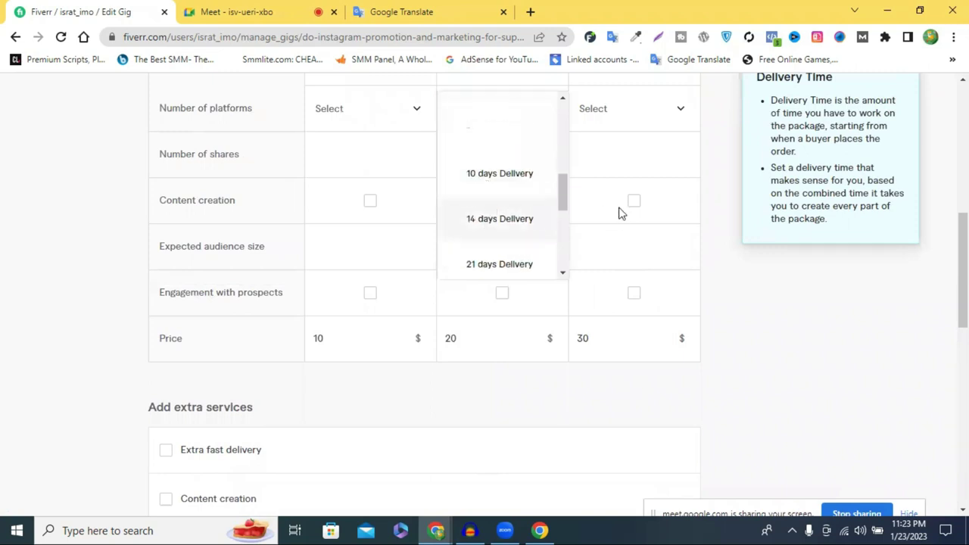
{"action": "left_click", "coordinate": [618, 212]}
- Set the Premium package's delivery time to 30 days
{"action": "scroll", "coordinate": [615, 209], "scroll_direction": "up", "scroll_amount": 2}
{"action": "left_click", "coordinate": [594, 221]}
{"action": "scroll", "coordinate": [596, 304], "scroll_direction": "down", "scroll_amount": 7}
{"action": "scroll", "coordinate": [613, 329], "scroll_direction": "up", "scroll_amount": 3}
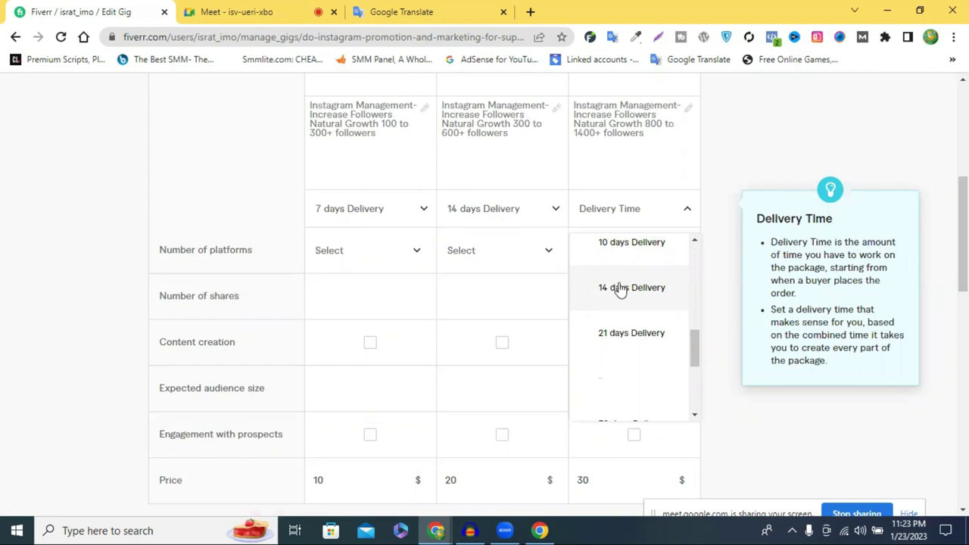
{"action": "scroll", "coordinate": [617, 291], "scroll_direction": "down", "scroll_amount": 1}
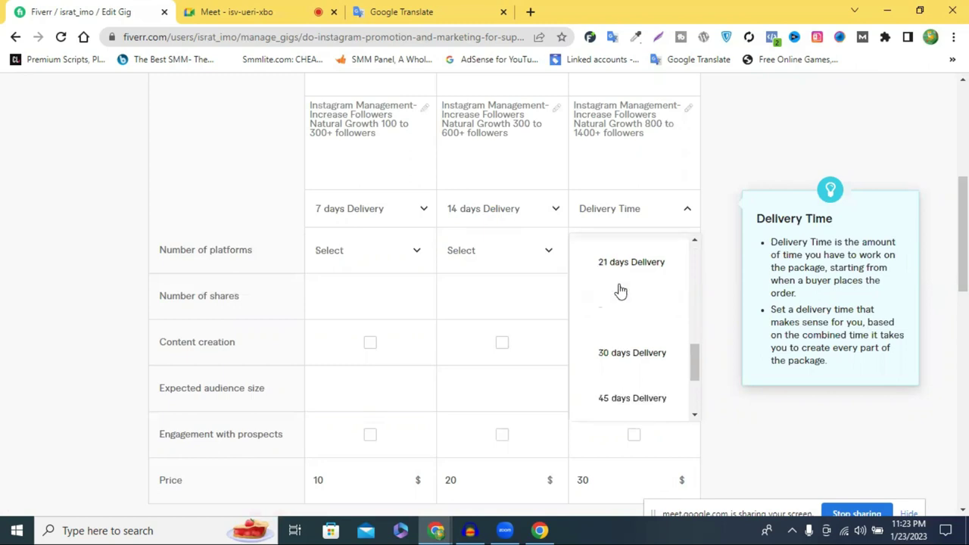
{"action": "left_click", "coordinate": [631, 353]}
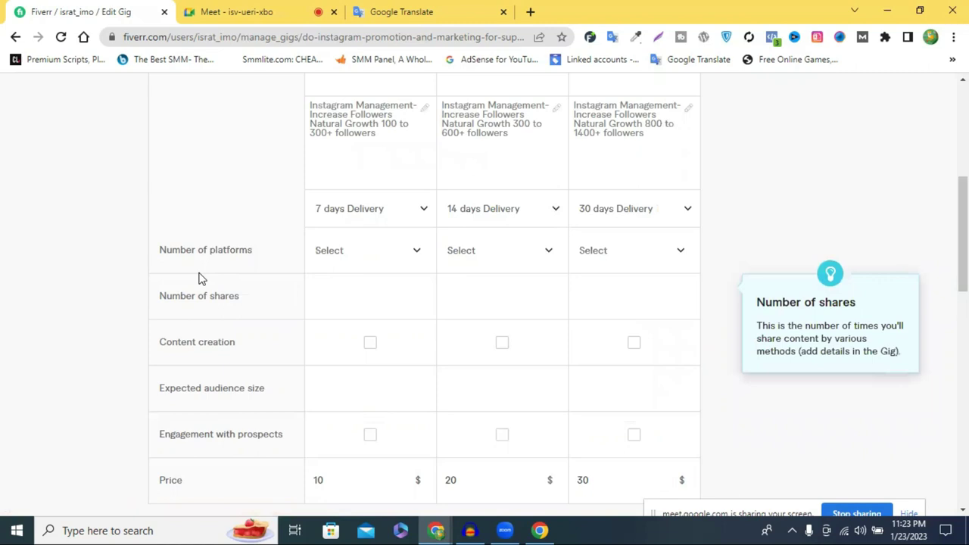
- Set the number of platforms to 1 for the Basic, Standard and Premium packages
{"action": "left_click", "coordinate": [344, 263]}
{"action": "left_click", "coordinate": [337, 350]}
{"action": "left_click", "coordinate": [461, 259]}
{"action": "left_click", "coordinate": [470, 350]}
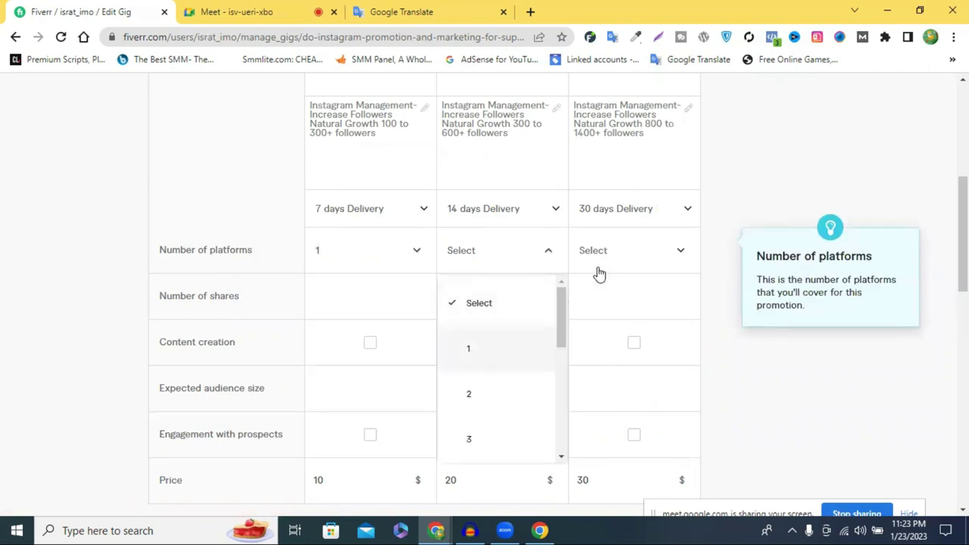
{"action": "left_click", "coordinate": [612, 262]}
{"action": "left_click", "coordinate": [601, 351]}
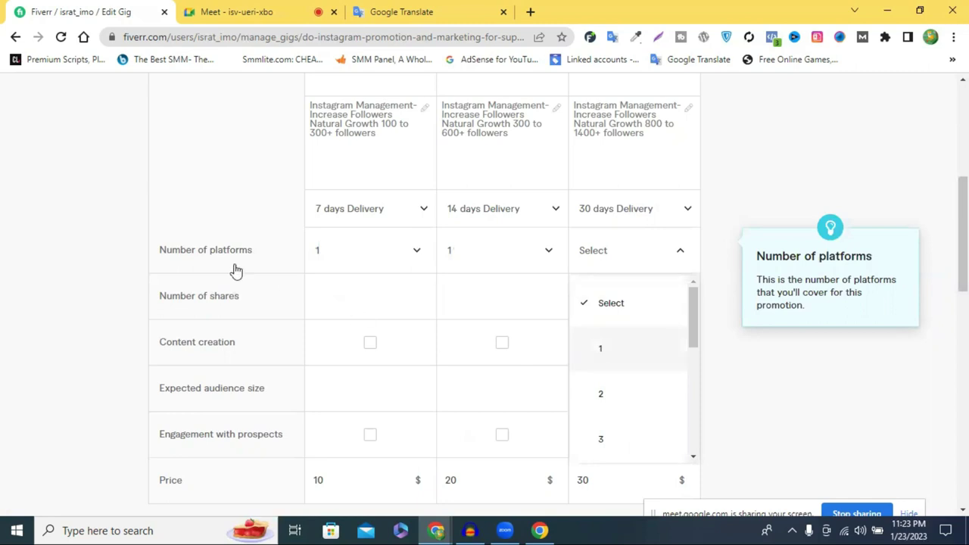
- Reset the number of platforms to the unselected option in all three packages
{"action": "scroll", "coordinate": [615, 274], "scroll_direction": "down", "scroll_amount": 1}
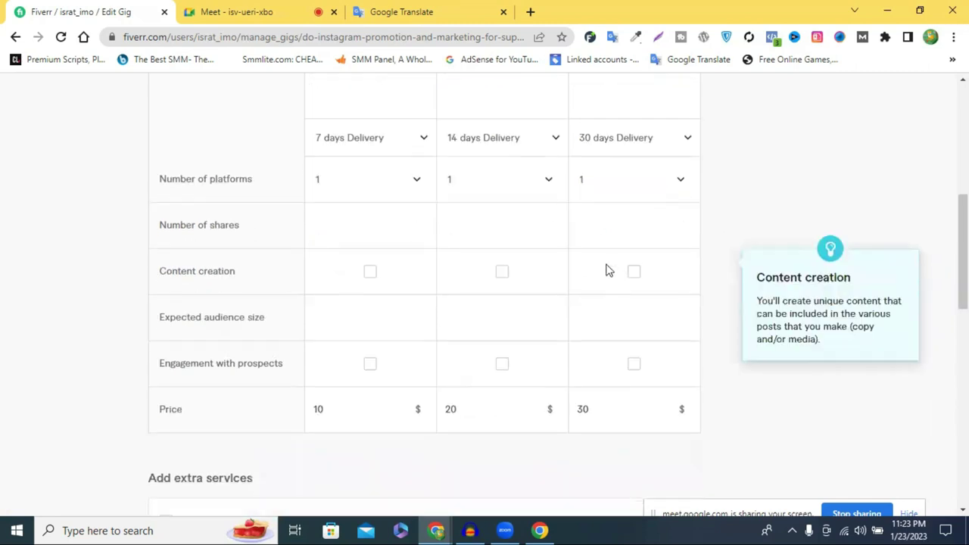
{"action": "left_click", "coordinate": [371, 191]}
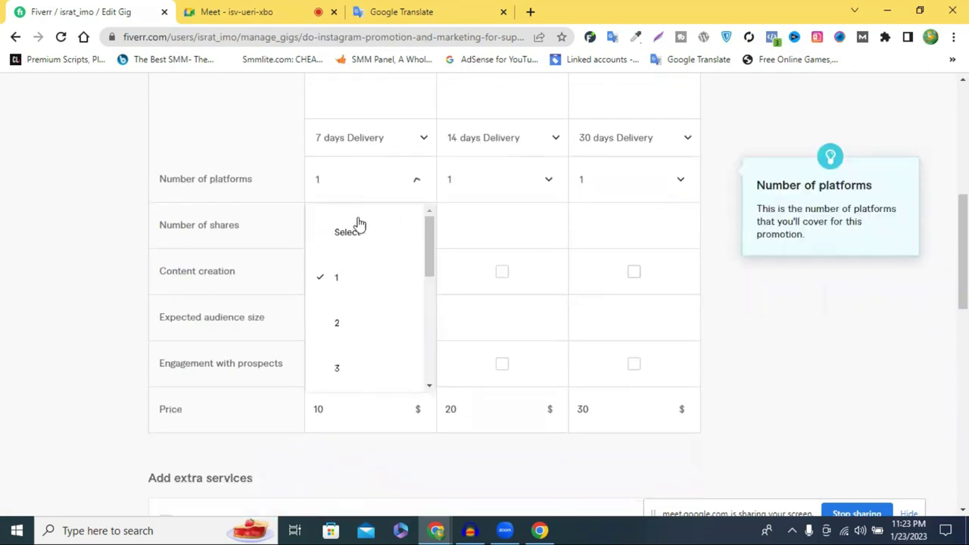
{"action": "left_click", "coordinate": [466, 222]}
{"action": "left_click", "coordinate": [621, 196]}
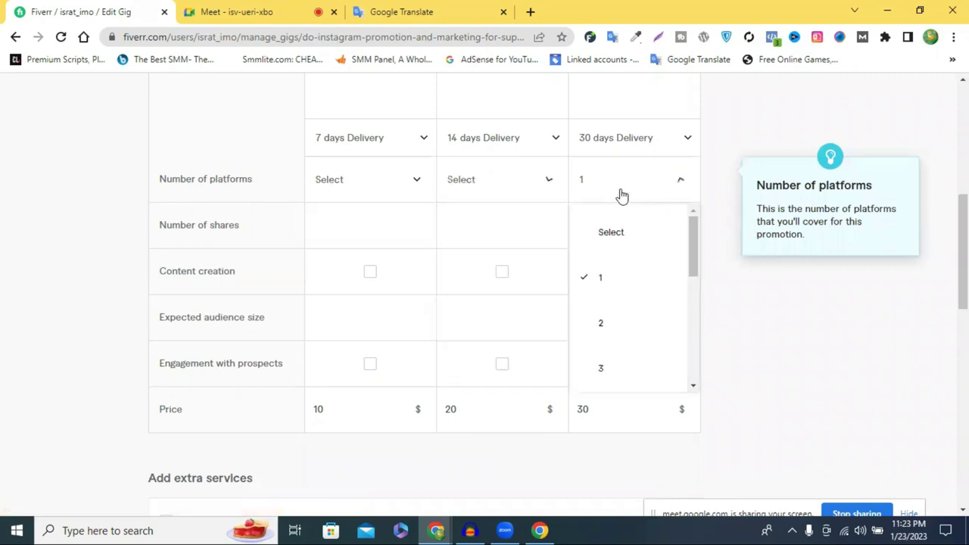
{"action": "left_click", "coordinate": [610, 234]}
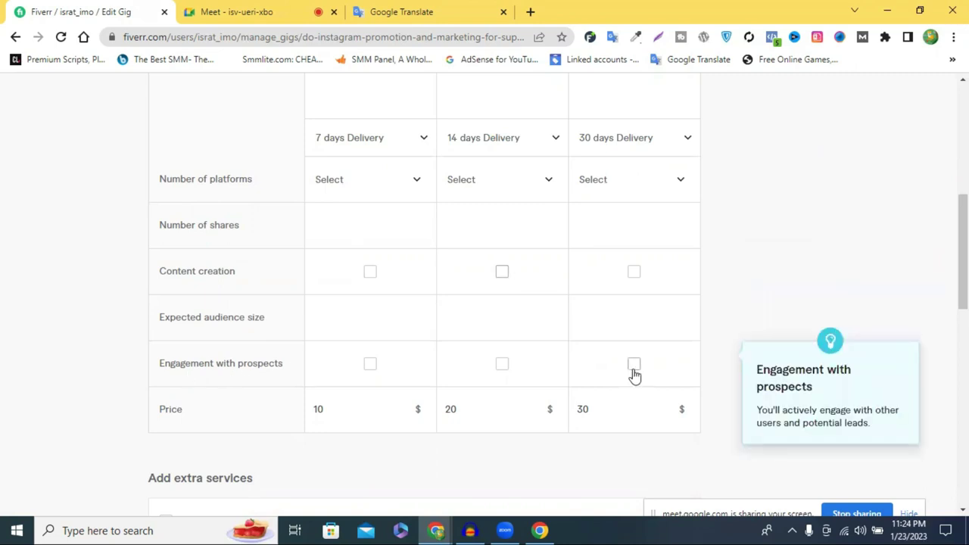
- Include engagement with prospects in all three packages and content creation in the Standard and Premium packages
{"action": "left_click", "coordinate": [501, 364]}
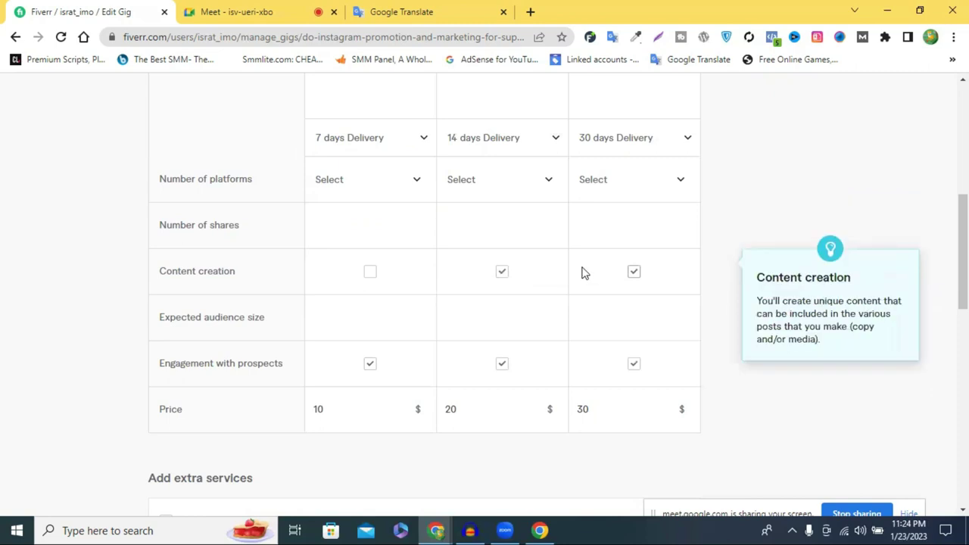
{"action": "scroll", "coordinate": [582, 273], "scroll_direction": "up", "scroll_amount": 1}
{"action": "scroll", "coordinate": [434, 253], "scroll_direction": "down", "scroll_amount": 5}
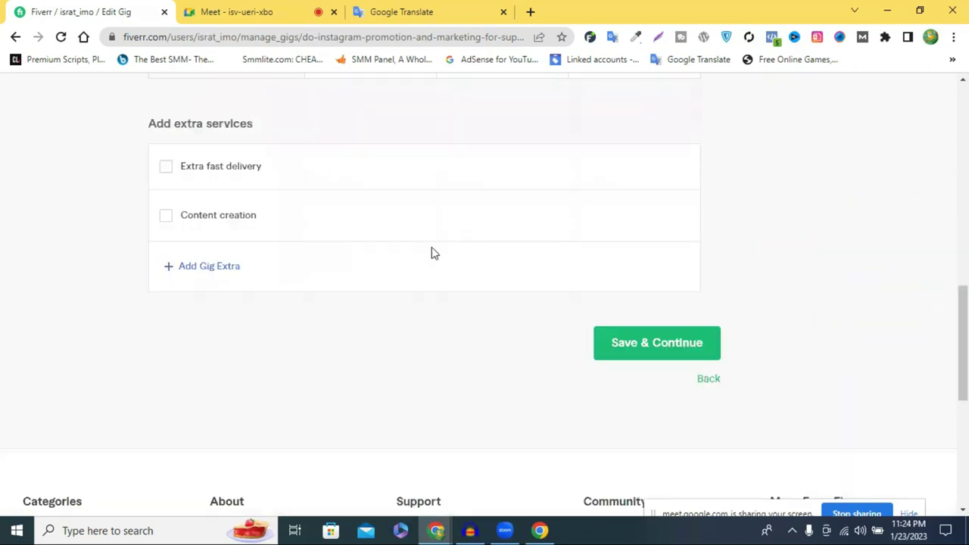
{"action": "scroll", "coordinate": [408, 251], "scroll_direction": "up", "scroll_amount": 3}
{"action": "scroll", "coordinate": [158, 231], "scroll_direction": "down", "scroll_amount": 3}
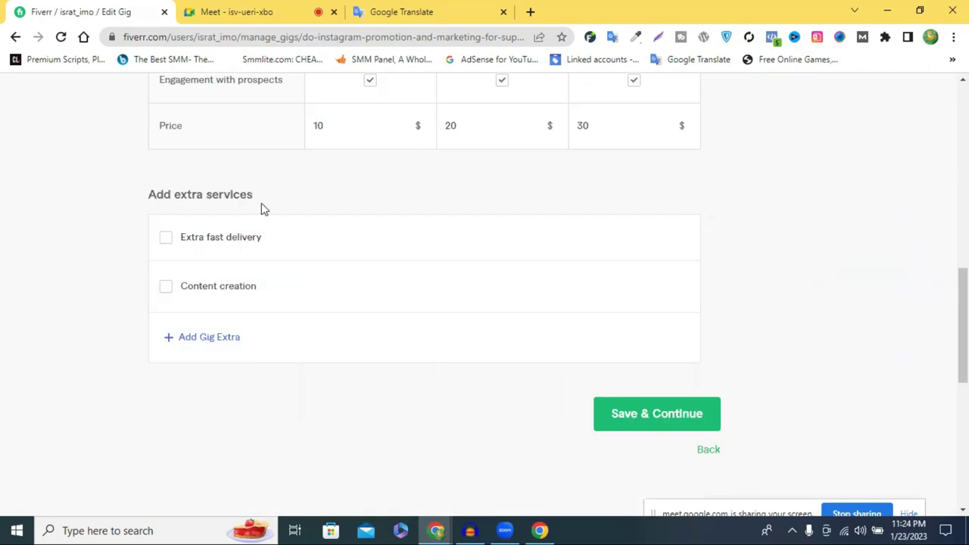
{"action": "scroll", "coordinate": [305, 190], "scroll_direction": "up", "scroll_amount": 1}
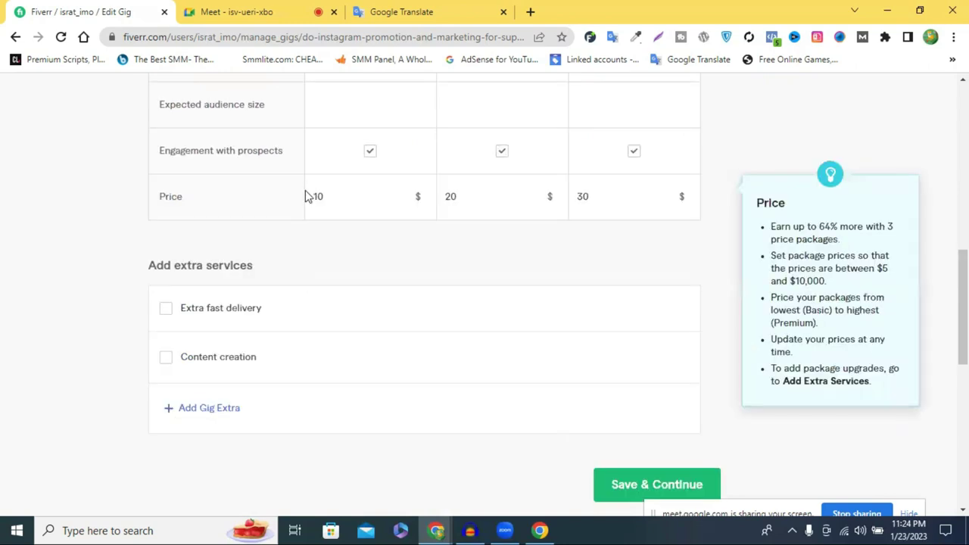
{"action": "scroll", "coordinate": [305, 196], "scroll_direction": "up", "scroll_amount": 1}
{"action": "scroll", "coordinate": [194, 253], "scroll_direction": "down", "scroll_amount": 2}
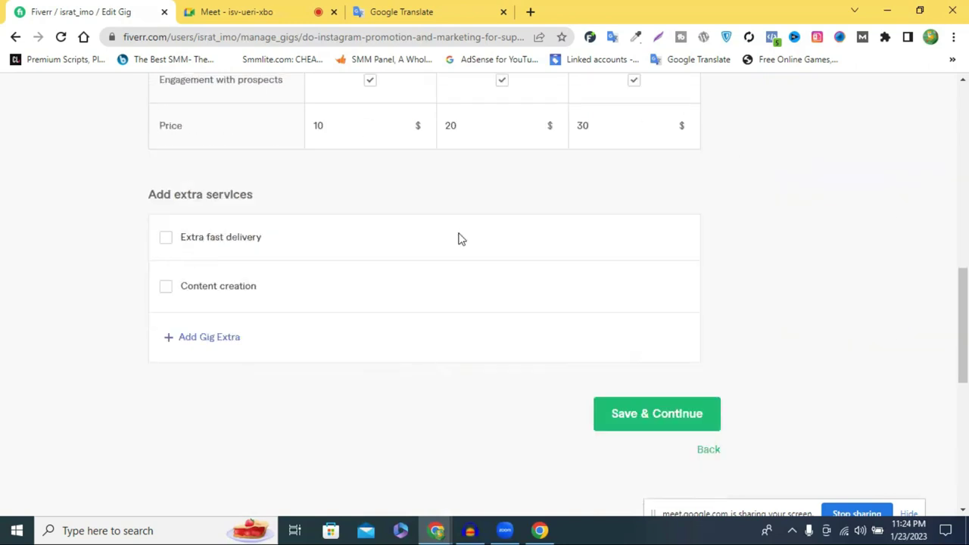
- Add extra fast delivery for the Basic package, in 1 day for an extra $5
{"action": "left_click", "coordinate": [346, 136]}
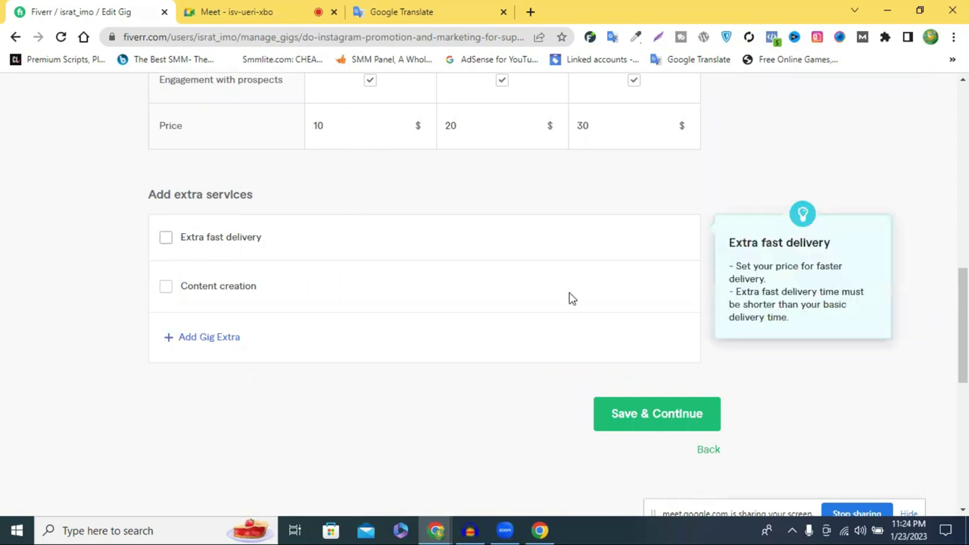
{"action": "left_click", "coordinate": [545, 239]}
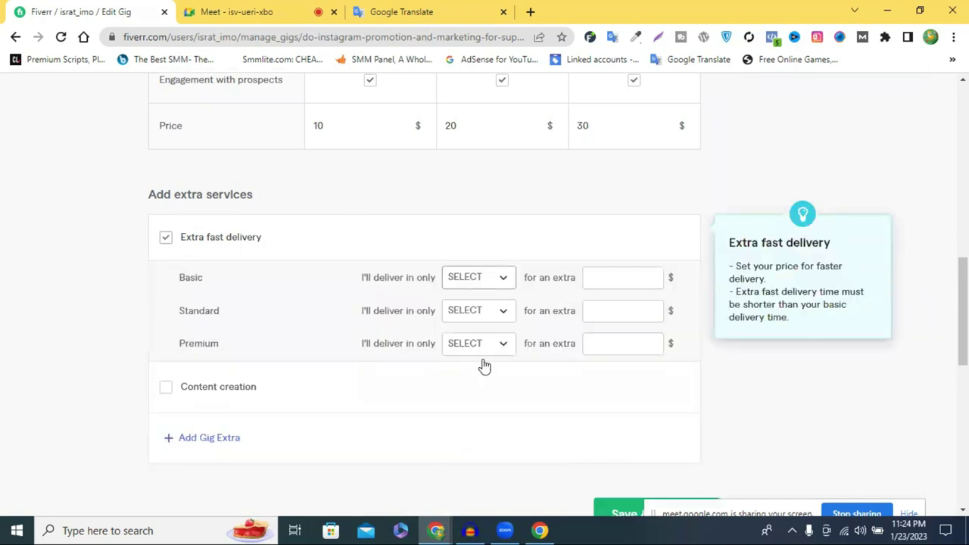
{"action": "left_click", "coordinate": [475, 281]}
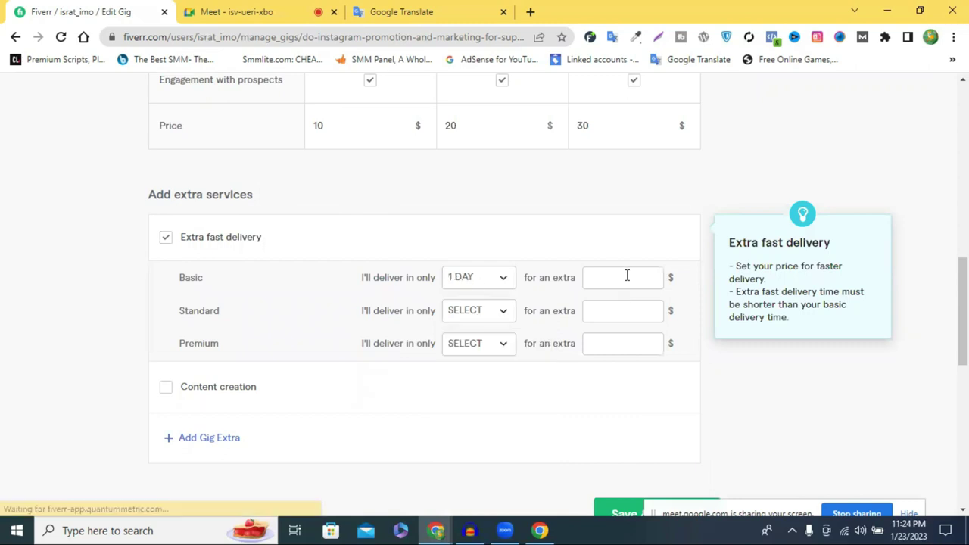
{"action": "left_click", "coordinate": [626, 275]}
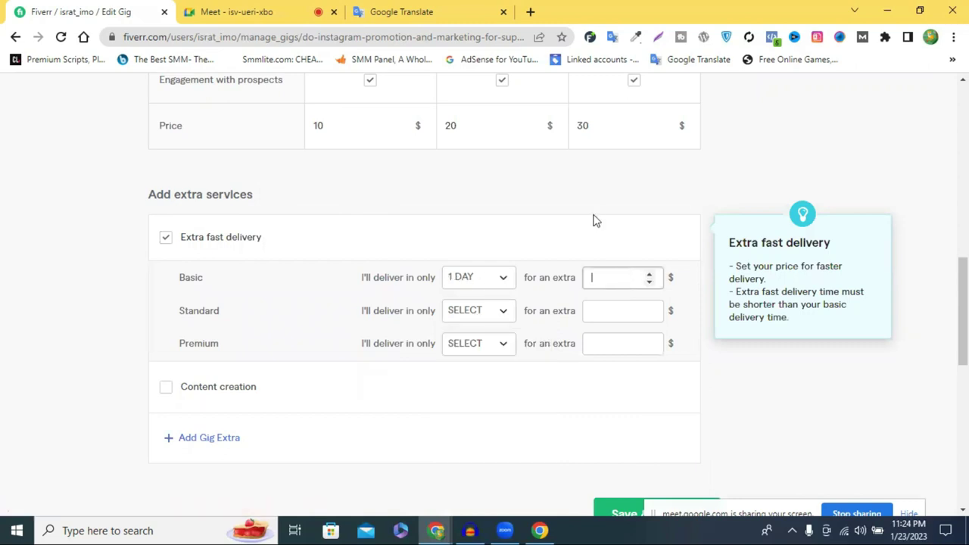
{"action": "type", "text": "5"}
{"action": "left_click", "coordinate": [285, 299]}
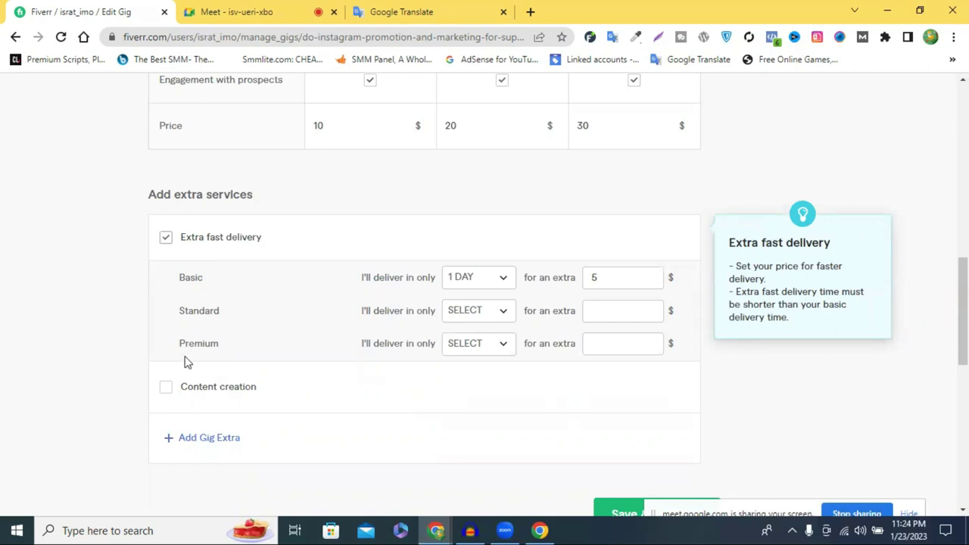
- Try the content creation extra, withdraw it, and set the Basic package's extra fast delivery price to $1000
{"action": "left_click", "coordinate": [168, 393]}
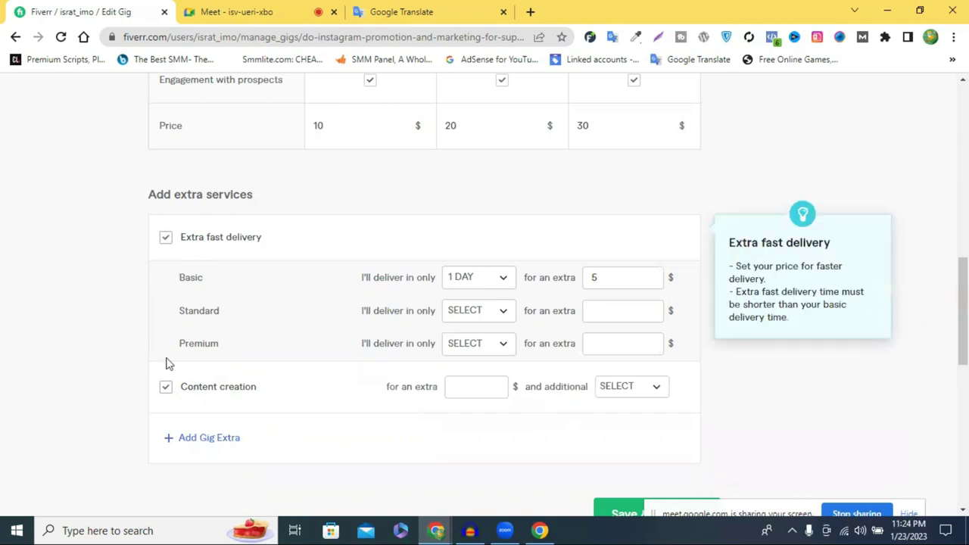
{"action": "left_click", "coordinate": [167, 388]}
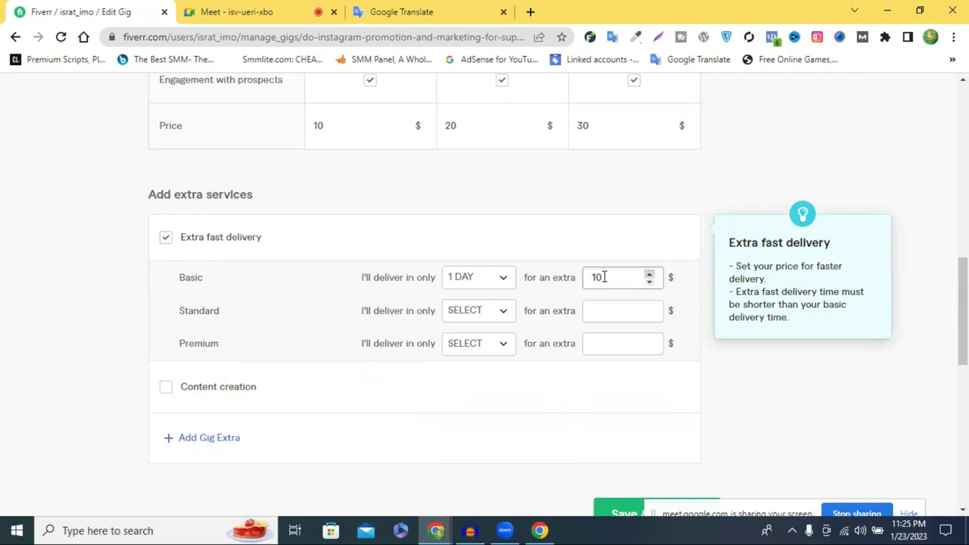
{"action": "type", "text": "00"}
- Clear the Basic package's fast delivery time and price, and remove the extra fast delivery service
{"action": "left_click", "coordinate": [473, 286]}
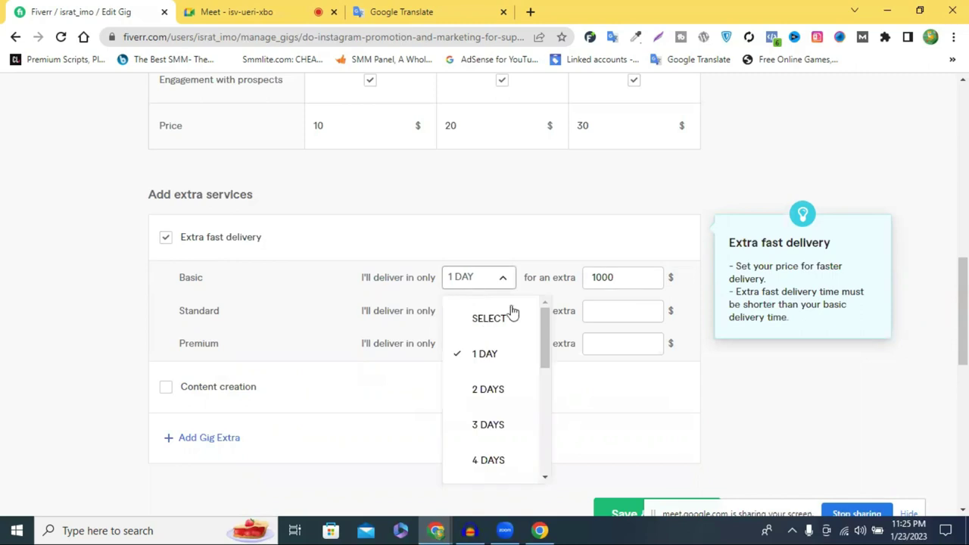
{"action": "left_click", "coordinate": [627, 274]}
{"action": "double_click", "coordinate": [627, 274]}
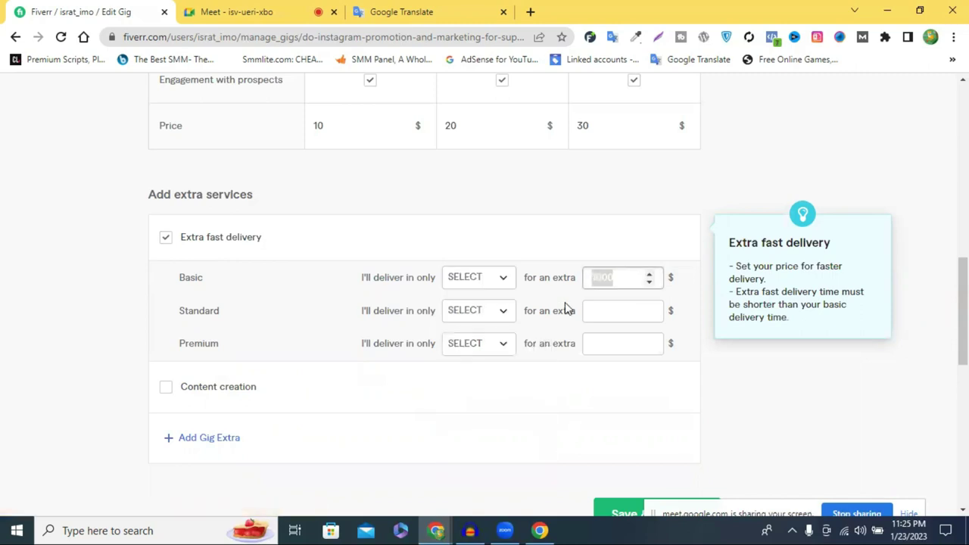
{"action": "key", "text": "BackSpace"}
{"action": "left_click", "coordinate": [165, 239]}
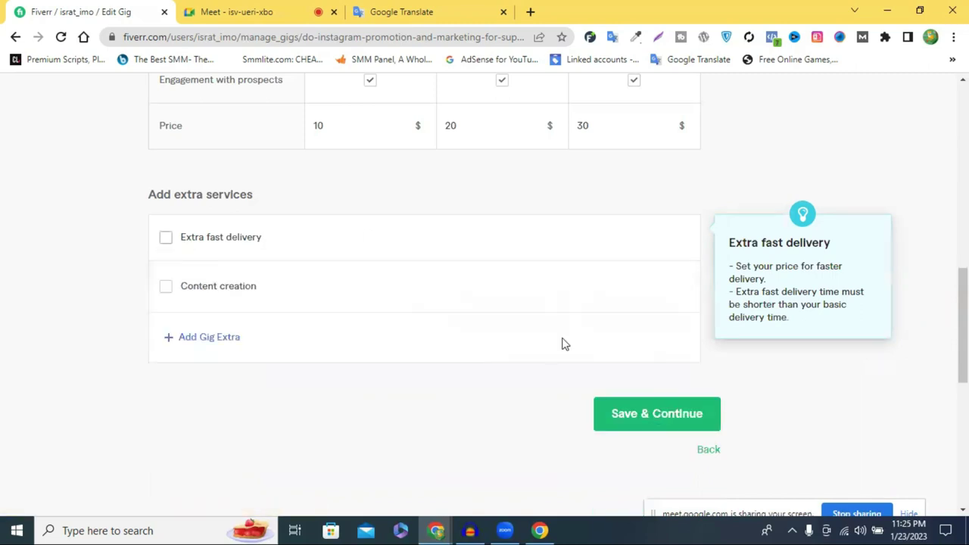
- Check the completed packages, save the pricing and continue to the Description & FAQ stage
{"action": "scroll", "coordinate": [397, 218], "scroll_direction": "up", "scroll_amount": 9}
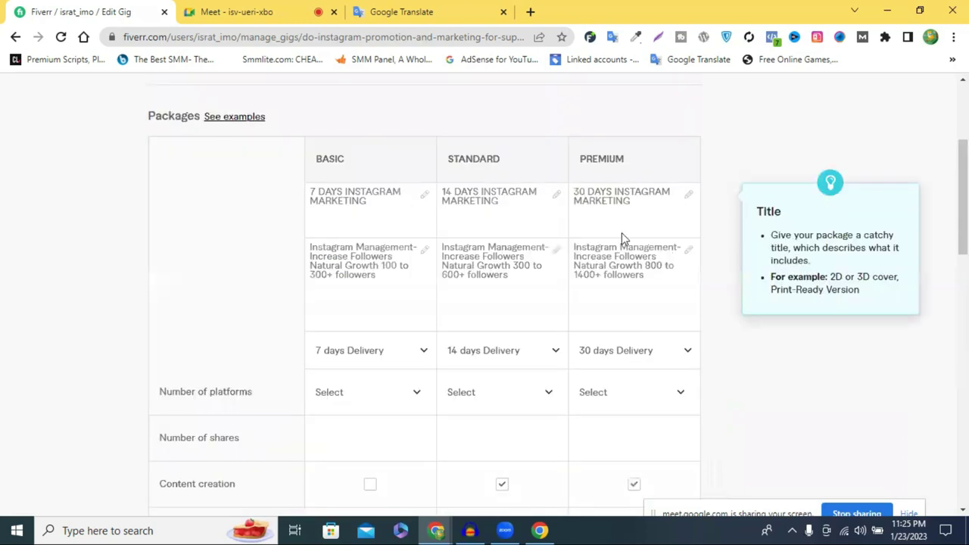
{"action": "scroll", "coordinate": [591, 238], "scroll_direction": "down", "scroll_amount": 10}
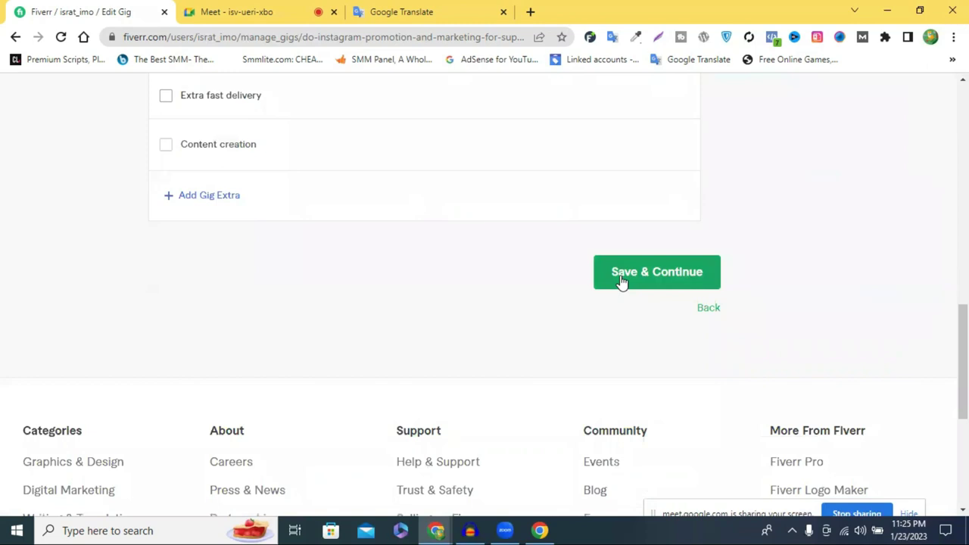
{"action": "left_click", "coordinate": [622, 278]}
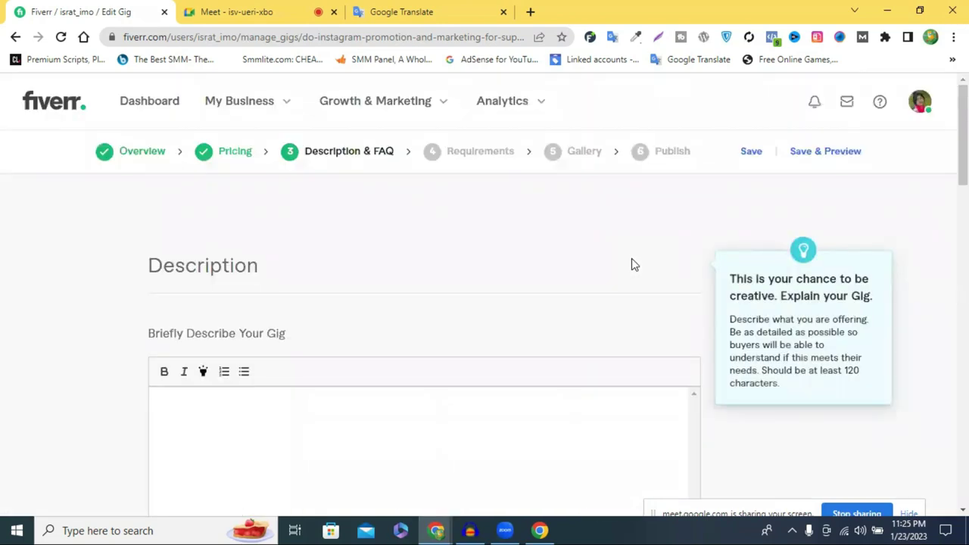
- Place the cursor in the empty gig description field
{"action": "scroll", "coordinate": [631, 261], "scroll_direction": "down", "scroll_amount": 3}
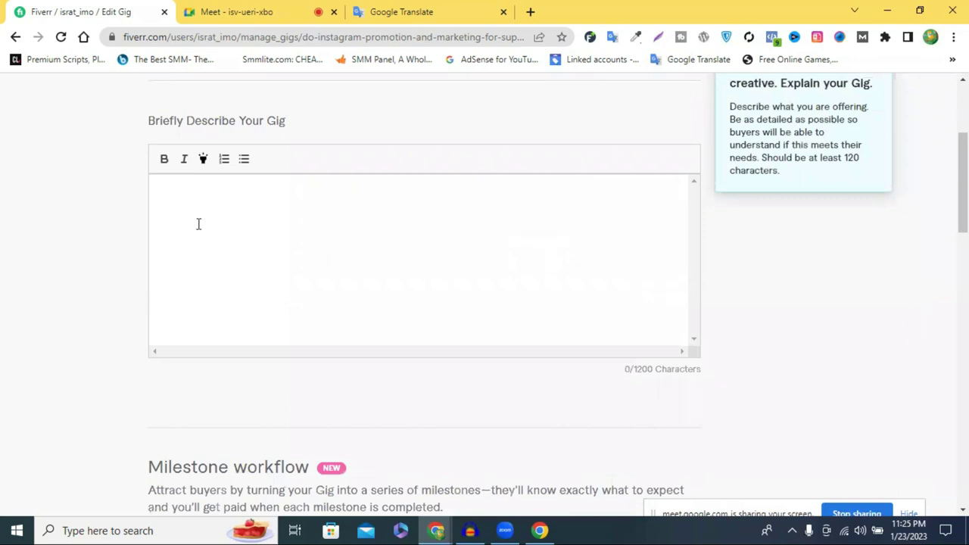
{"action": "left_click", "coordinate": [198, 220]}
{"action": "scroll", "coordinate": [197, 224], "scroll_direction": "up", "scroll_amount": 2}
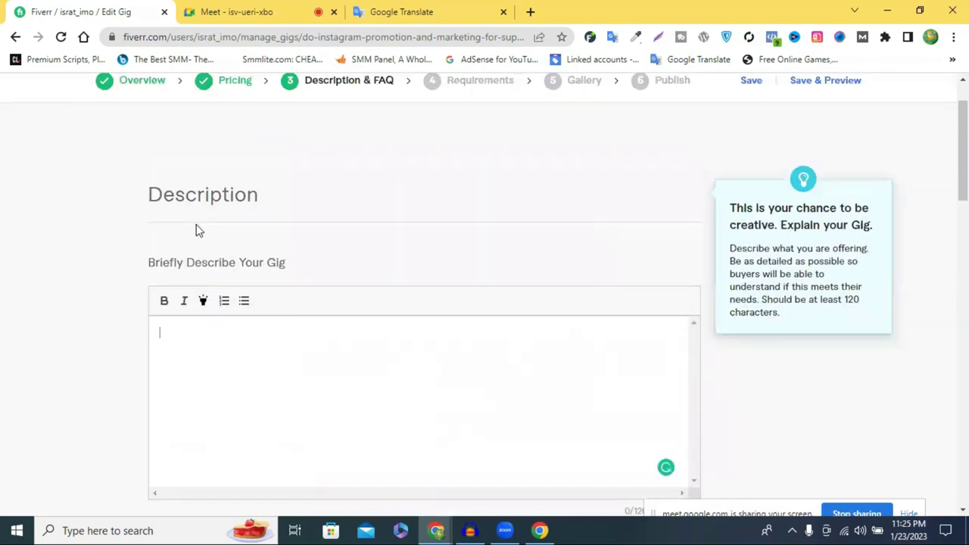
{"action": "scroll", "coordinate": [198, 225], "scroll_direction": "down", "scroll_amount": 3}
{"action": "scroll", "coordinate": [200, 225], "scroll_direction": "up", "scroll_amount": 2}
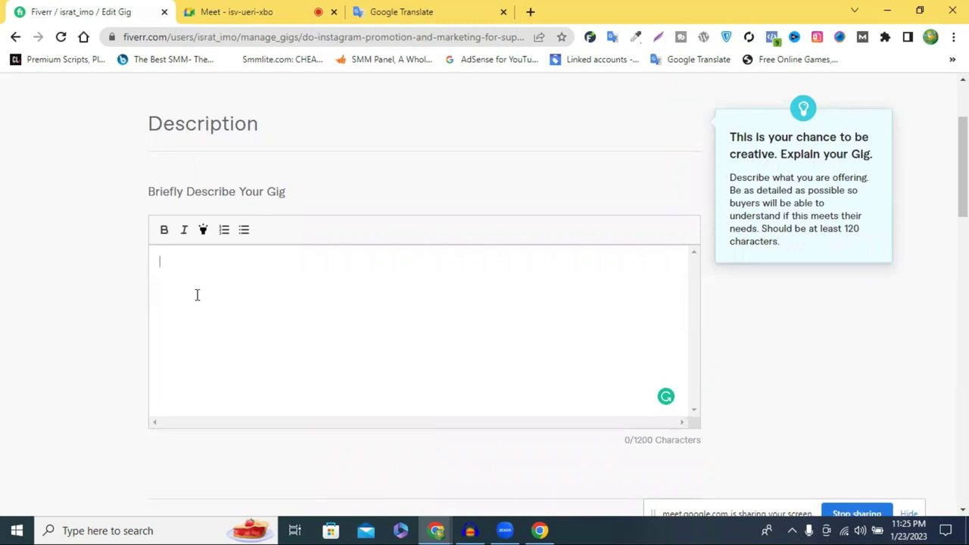
- Switch to the competitor's Instagram marketing gig and find its written gig description
{"action": "left_click", "coordinate": [437, 531]}
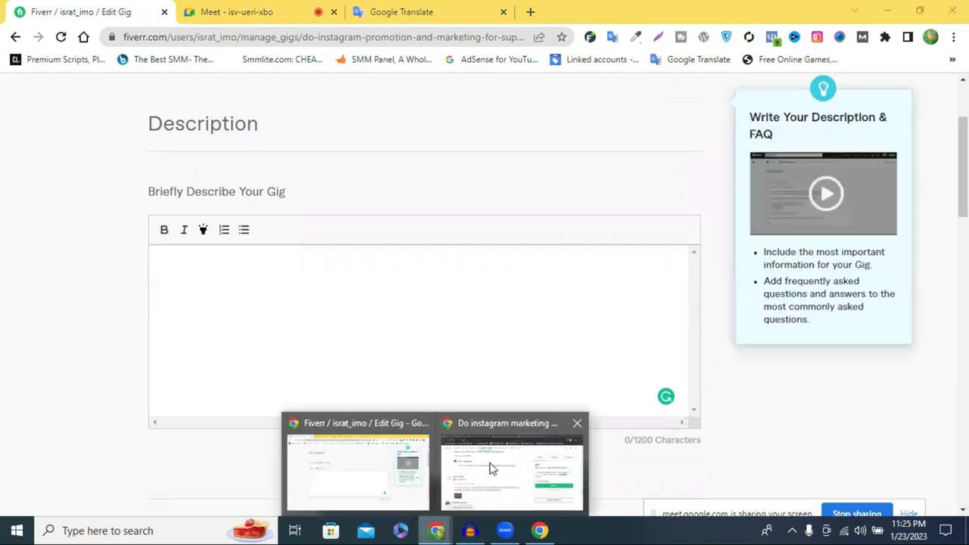
{"action": "left_click", "coordinate": [489, 467]}
{"action": "scroll", "coordinate": [357, 357], "scroll_direction": "up", "scroll_amount": 10}
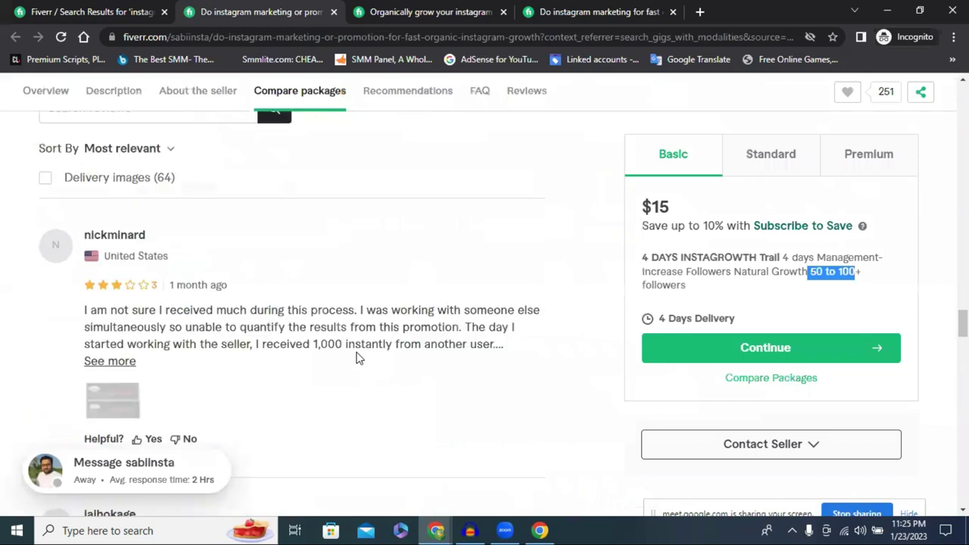
{"action": "scroll", "coordinate": [356, 357], "scroll_direction": "up", "scroll_amount": 20}
{"action": "scroll", "coordinate": [353, 357], "scroll_direction": "up", "scroll_amount": 12}
{"action": "scroll", "coordinate": [123, 224], "scroll_direction": "down", "scroll_amount": 3}
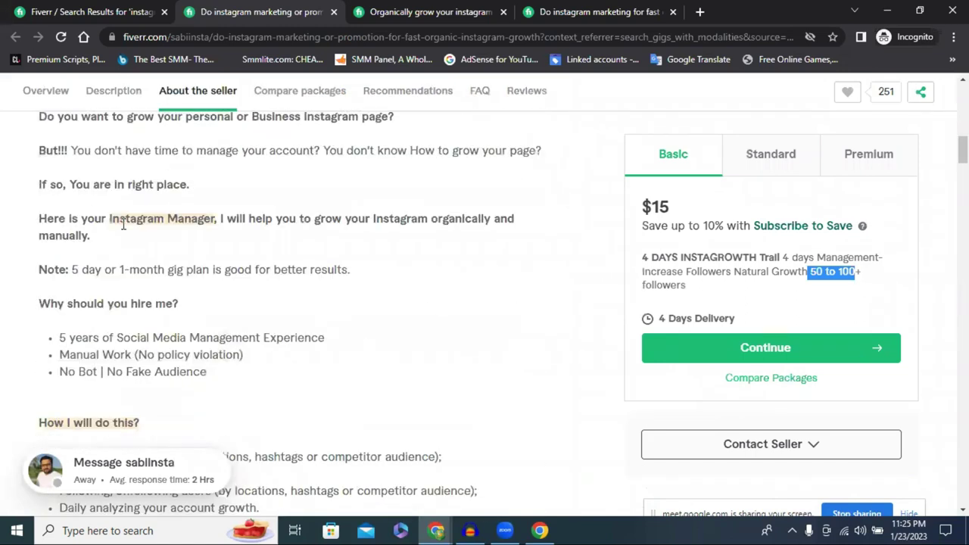
- Read the competitor's description, highlighting its opening lines and the list under "What will you get?"
{"action": "scroll", "coordinate": [123, 225], "scroll_direction": "up", "scroll_amount": 2}
{"action": "left_click_drag", "start_coordinate": [32, 267], "coordinate": [406, 303]}
{"action": "left_click", "coordinate": [360, 330]}
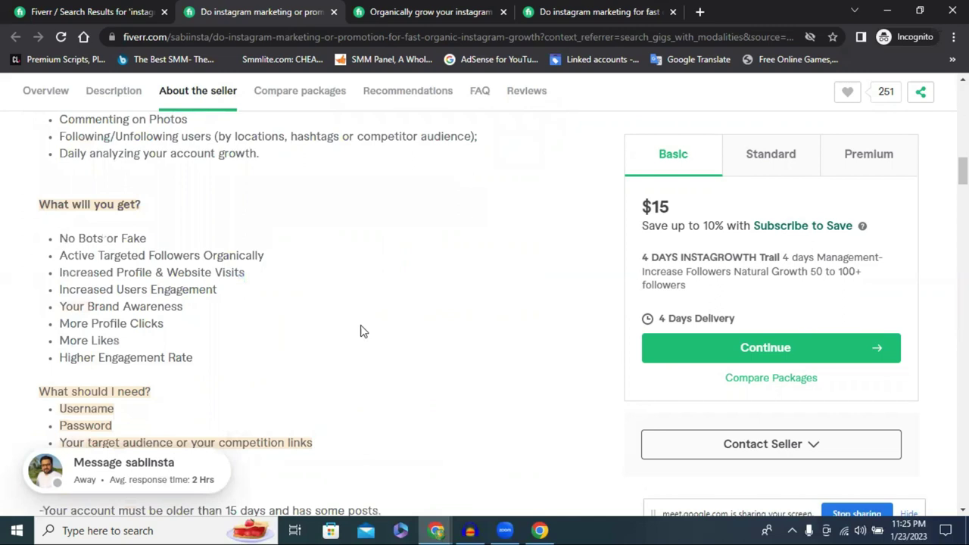
{"action": "left_click_drag", "start_coordinate": [47, 218], "coordinate": [47, 237]}
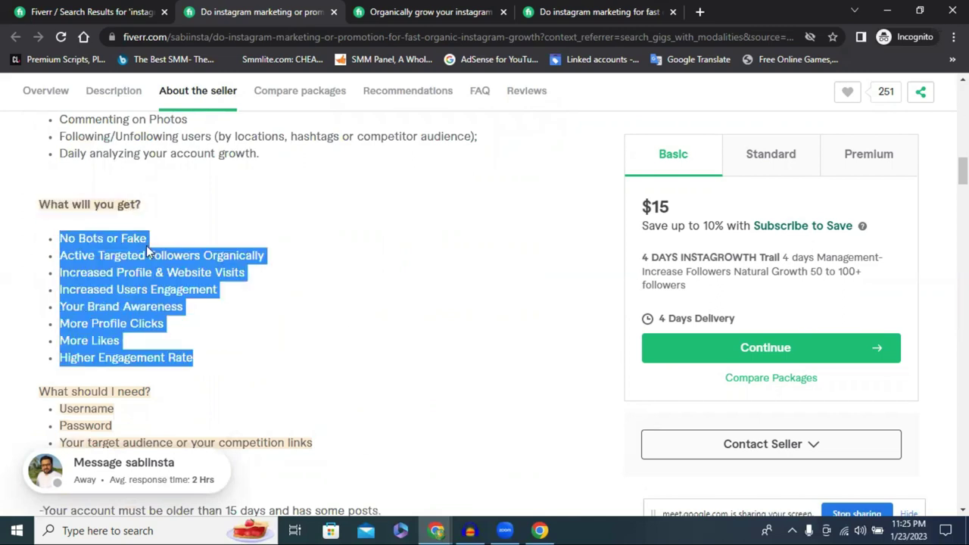
- Review the competitor's gig again, examining the description's section structure, the gig title and image, and the seller information
{"action": "left_click", "coordinate": [385, 313]}
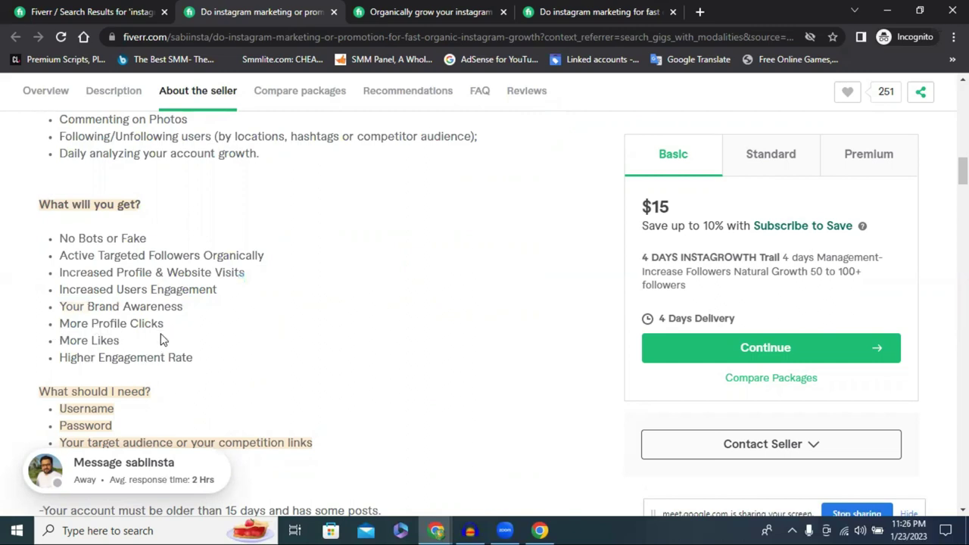
{"action": "scroll", "coordinate": [144, 309], "scroll_direction": "up", "scroll_amount": 10}
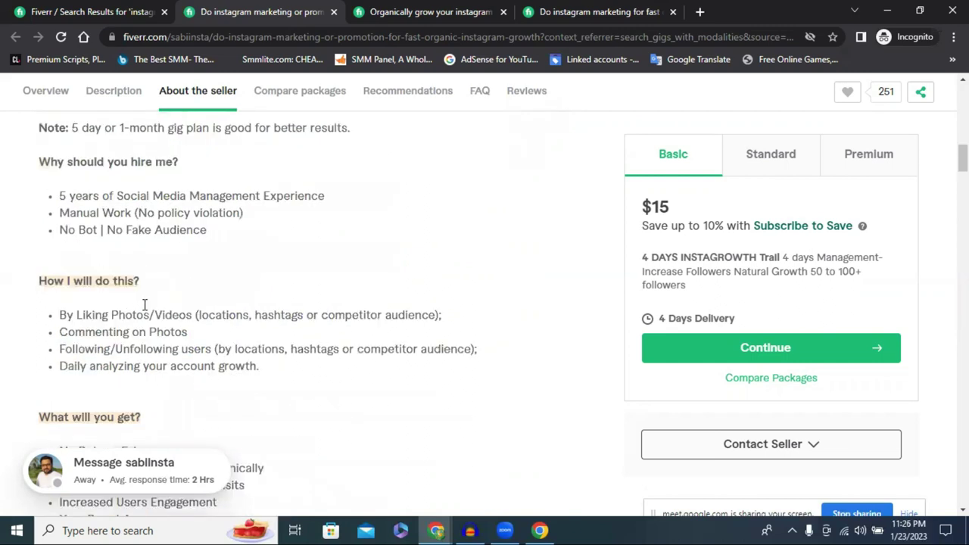
{"action": "scroll", "coordinate": [143, 314], "scroll_direction": "up", "scroll_amount": 7}
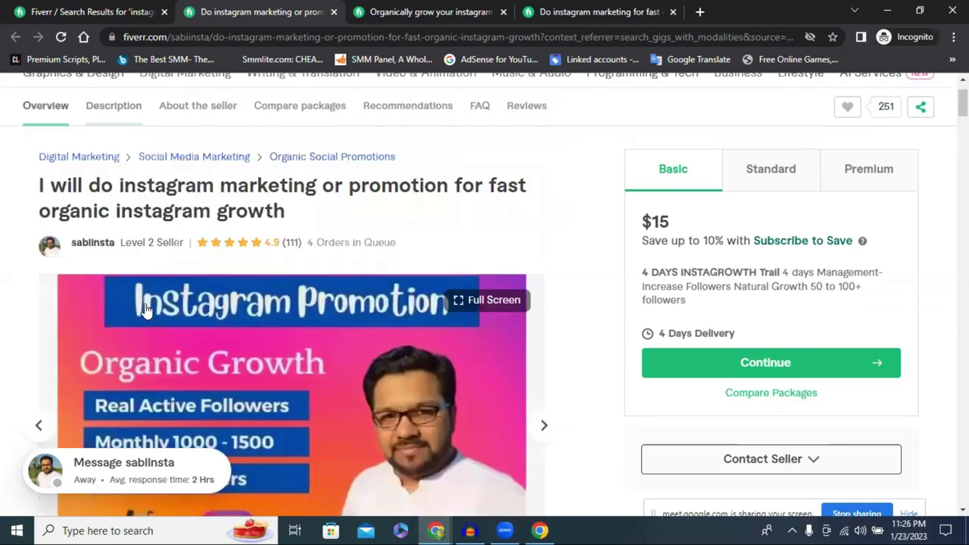
{"action": "scroll", "coordinate": [164, 288], "scroll_direction": "down", "scroll_amount": 15}
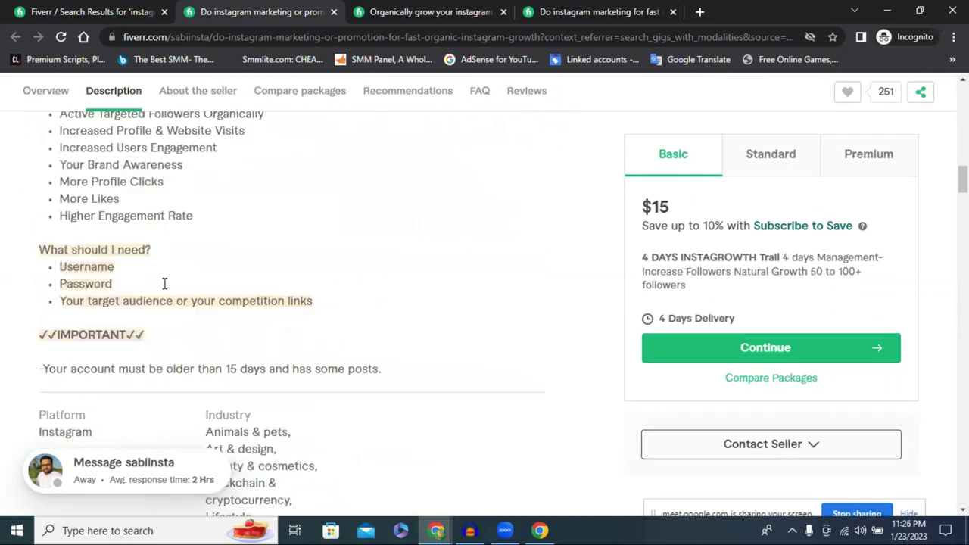
{"action": "scroll", "coordinate": [164, 287], "scroll_direction": "up", "scroll_amount": 2}
{"action": "scroll", "coordinate": [250, 297], "scroll_direction": "up", "scroll_amount": 1}
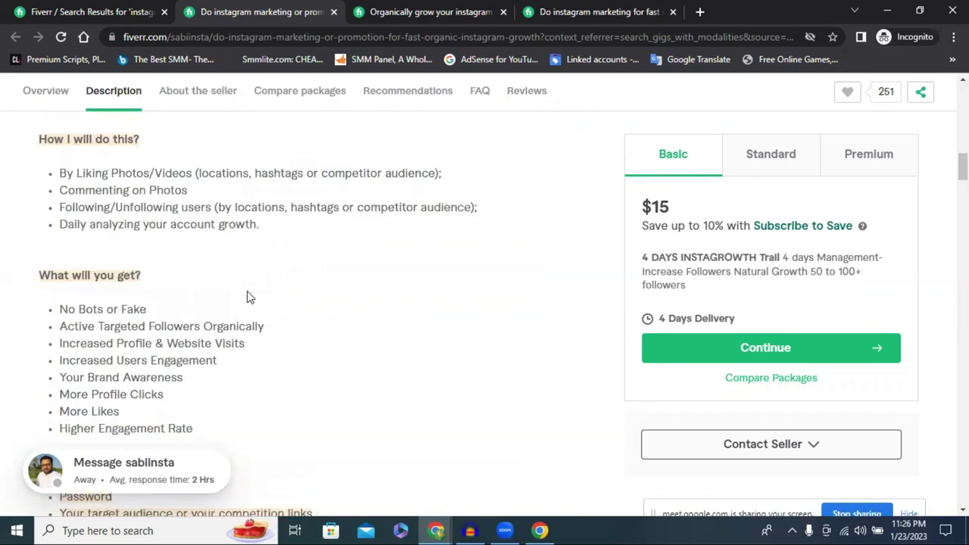
{"action": "scroll", "coordinate": [139, 225], "scroll_direction": "up", "scroll_amount": 2}
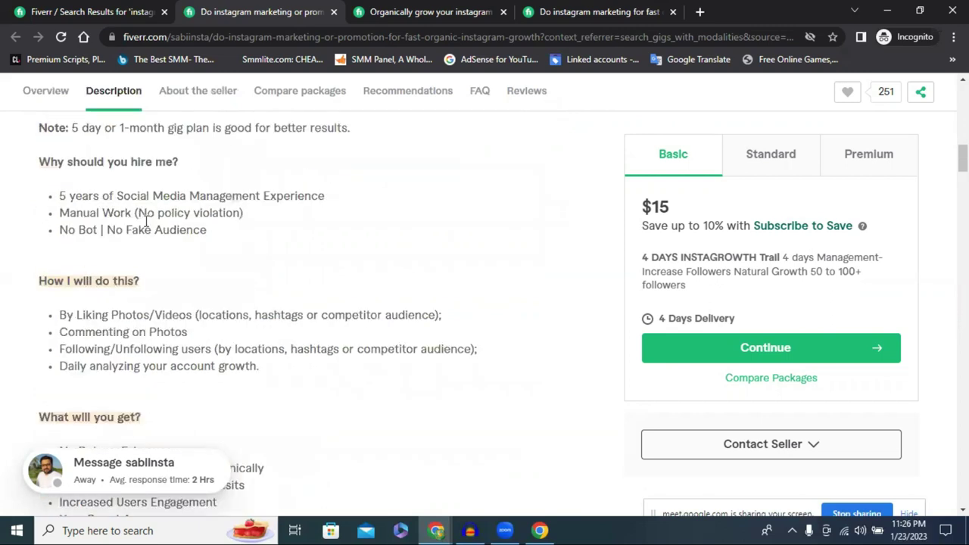
{"action": "scroll", "coordinate": [242, 213], "scroll_direction": "up", "scroll_amount": 2}
{"action": "scroll", "coordinate": [236, 244], "scroll_direction": "down", "scroll_amount": 3}
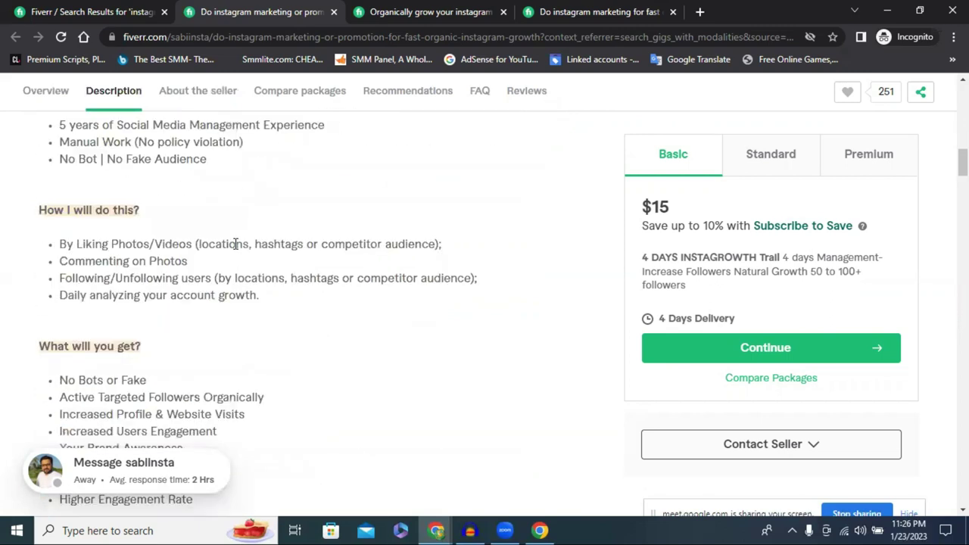
{"action": "scroll", "coordinate": [236, 246], "scroll_direction": "down", "scroll_amount": 5}
{"action": "scroll", "coordinate": [234, 250], "scroll_direction": "up", "scroll_amount": 5}
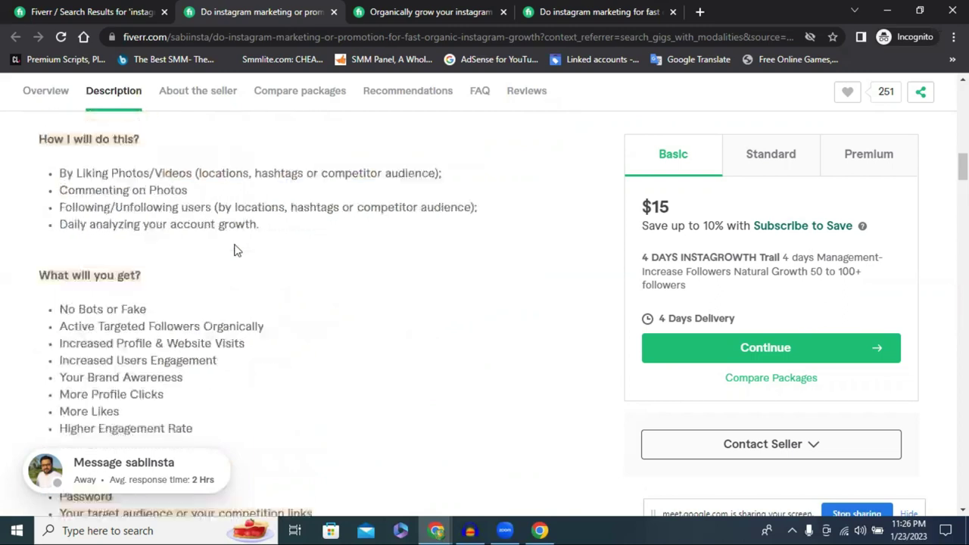
{"action": "scroll", "coordinate": [234, 249], "scroll_direction": "up", "scroll_amount": 3}
{"action": "scroll", "coordinate": [234, 250], "scroll_direction": "up", "scroll_amount": 5}
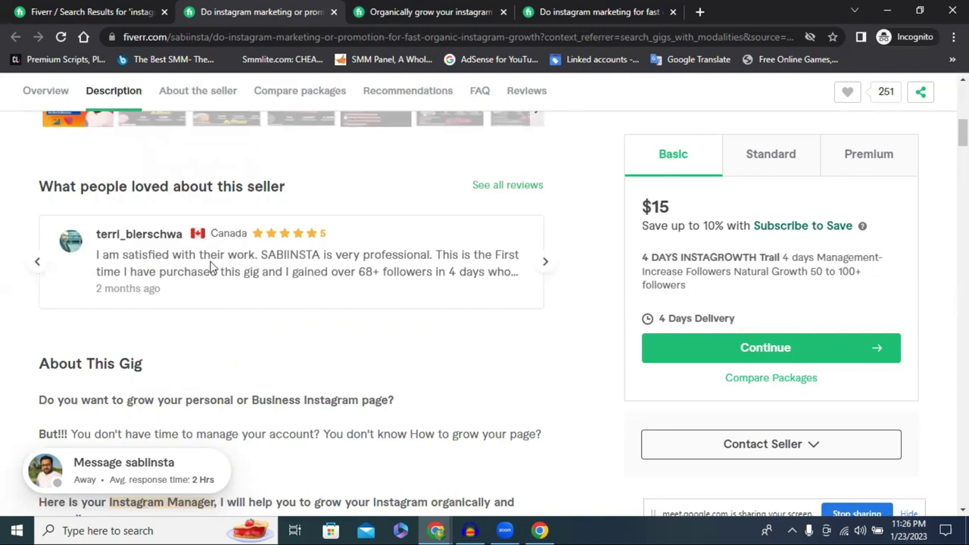
{"action": "scroll", "coordinate": [210, 270], "scroll_direction": "up", "scroll_amount": 1}
{"action": "scroll", "coordinate": [210, 270], "scroll_direction": "up", "scroll_amount": 6}
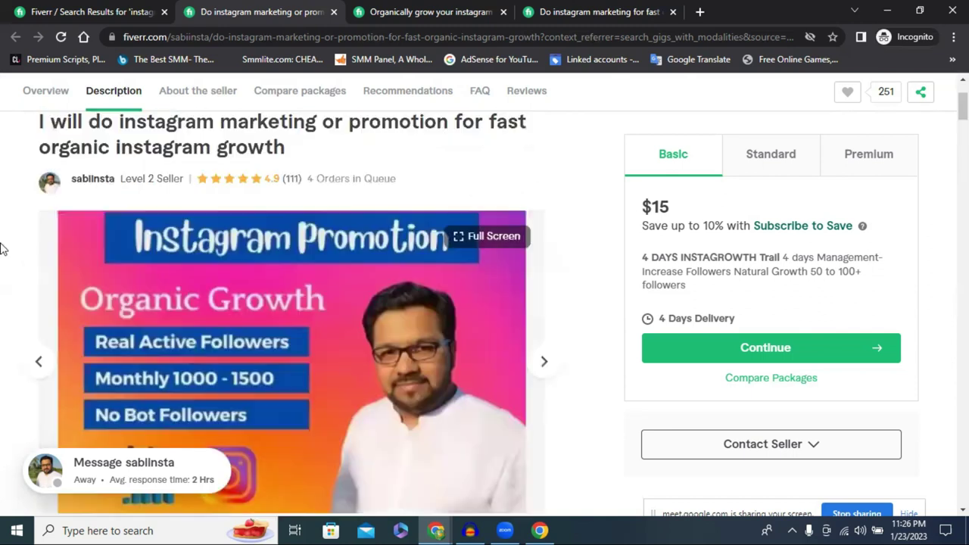
{"action": "scroll", "coordinate": [322, 269], "scroll_direction": "up", "scroll_amount": 2}
{"action": "scroll", "coordinate": [418, 281], "scroll_direction": "down", "scroll_amount": 5}
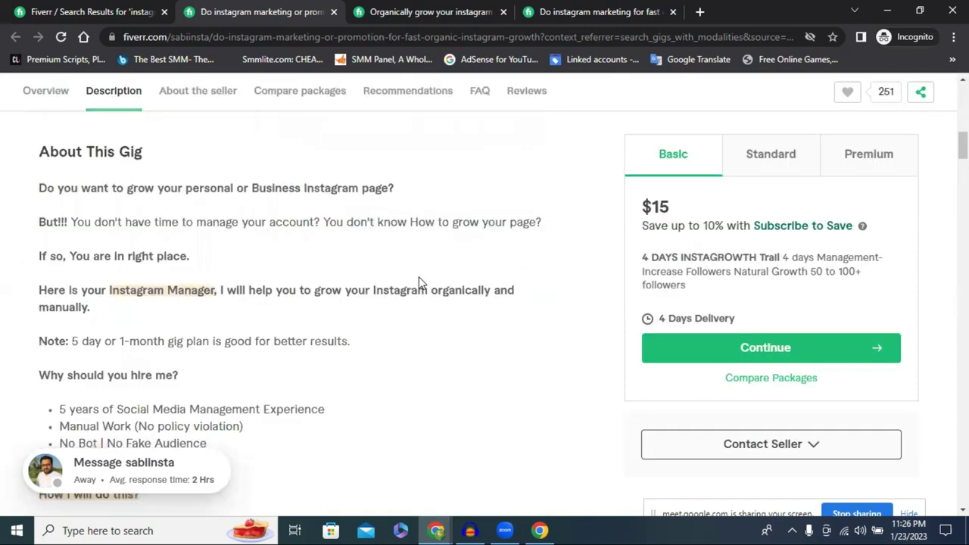
{"action": "scroll", "coordinate": [456, 318], "scroll_direction": "down", "scroll_amount": 5}
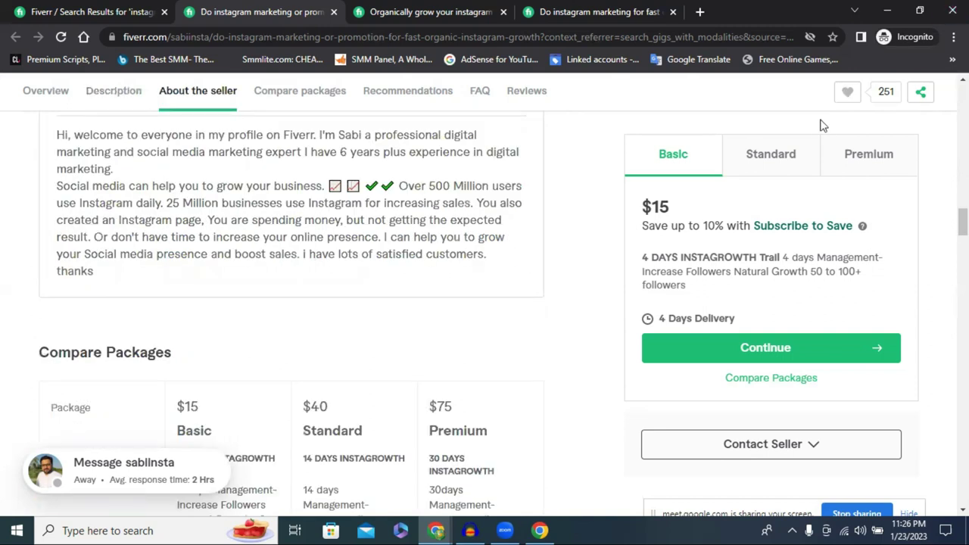
- Return to the gig being edited and start its description with "Are you looking to grow your instagram following"
{"action": "key", "text": "alt+Tab"}
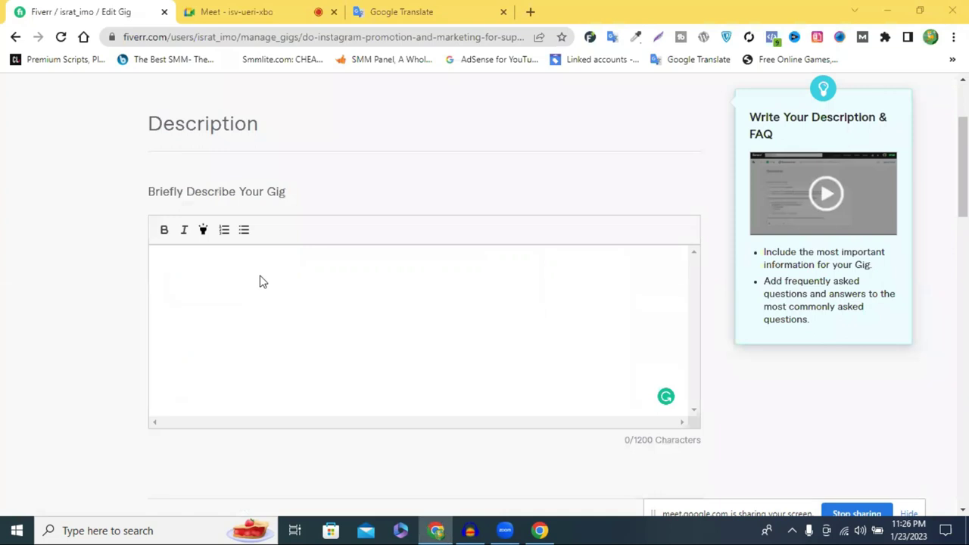
{"action": "left_click", "coordinate": [223, 271]}
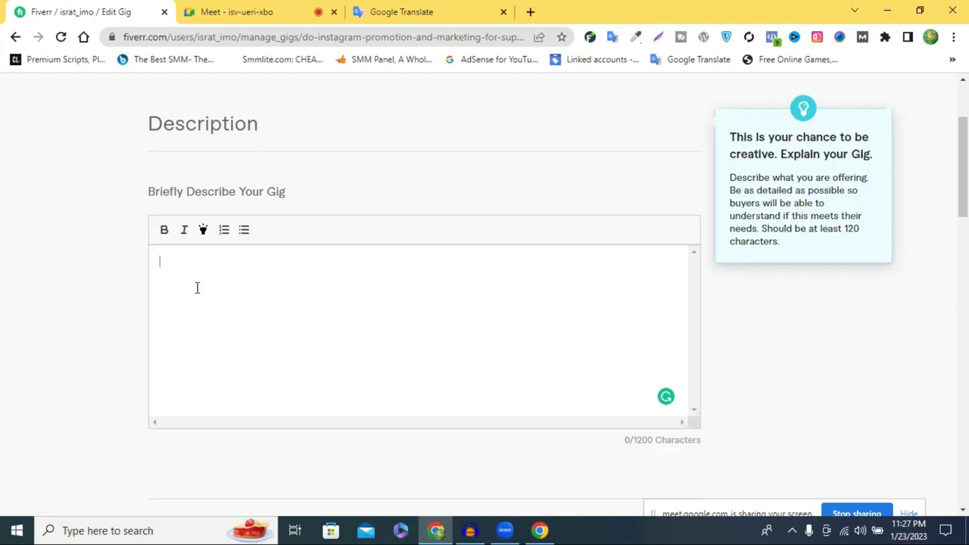
{"action": "left_click", "coordinate": [197, 287]}
{"action": "type", "text": "Are you looking "}
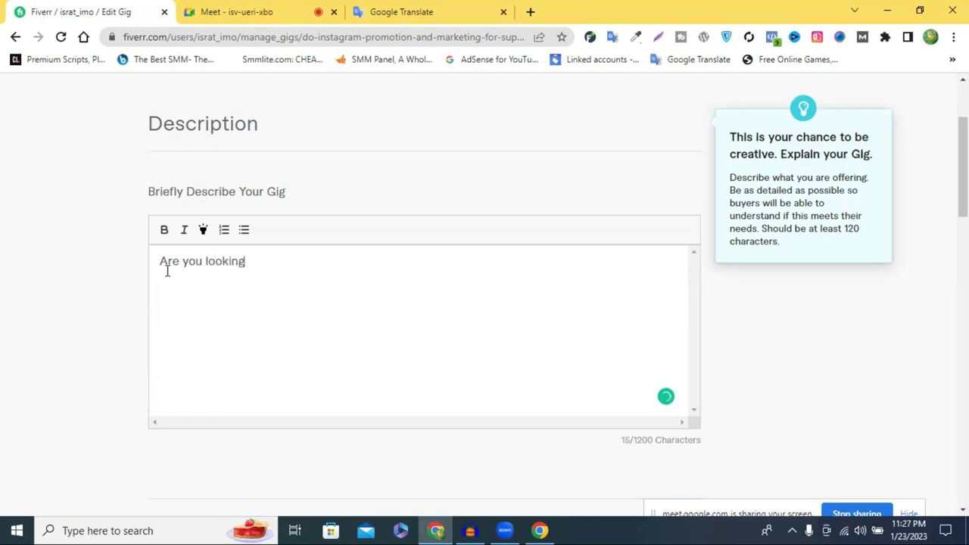
{"action": "type", "text": "to grow your"}
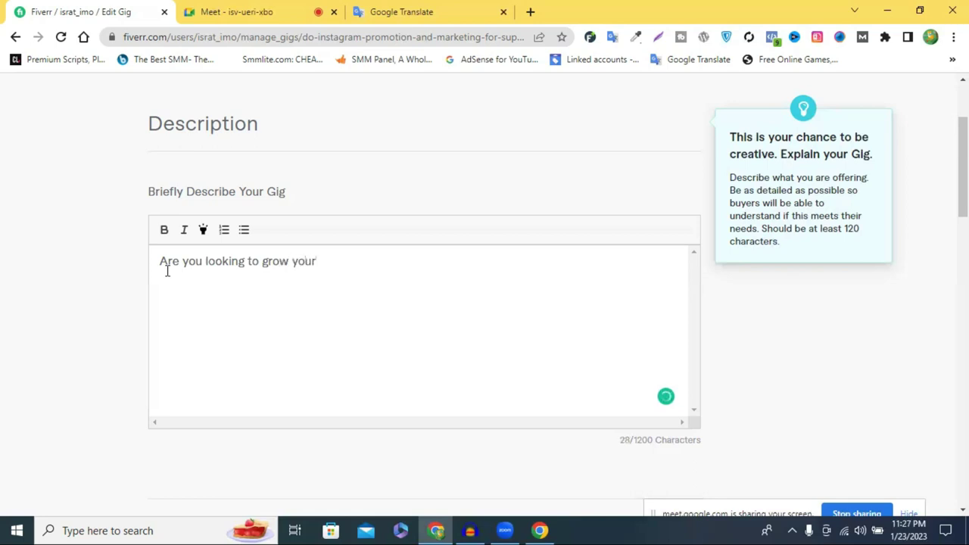
{"action": "type", "text": " instagram"}
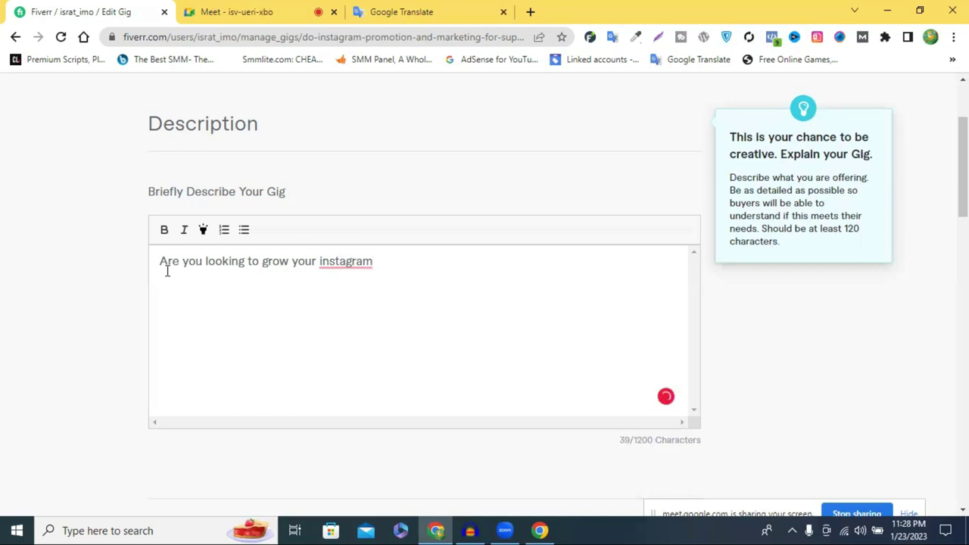
{"action": "type", "text": " following"}
- Capitalize "Instagram" in the description using the suggested correction, leaving no stray characters in "following"
{"action": "left_click", "coordinate": [346, 262]}
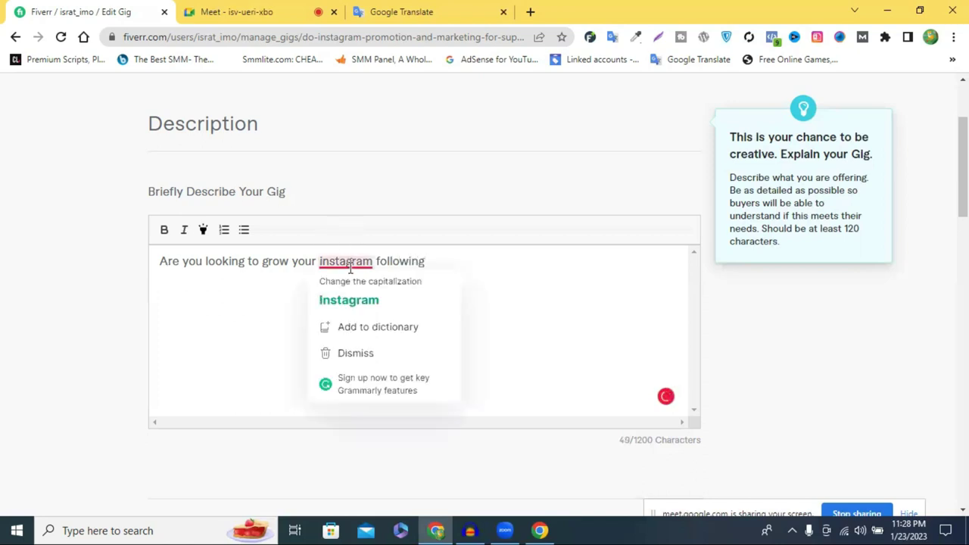
{"action": "right_click", "coordinate": [350, 298]}
{"action": "left_click", "coordinate": [336, 299]}
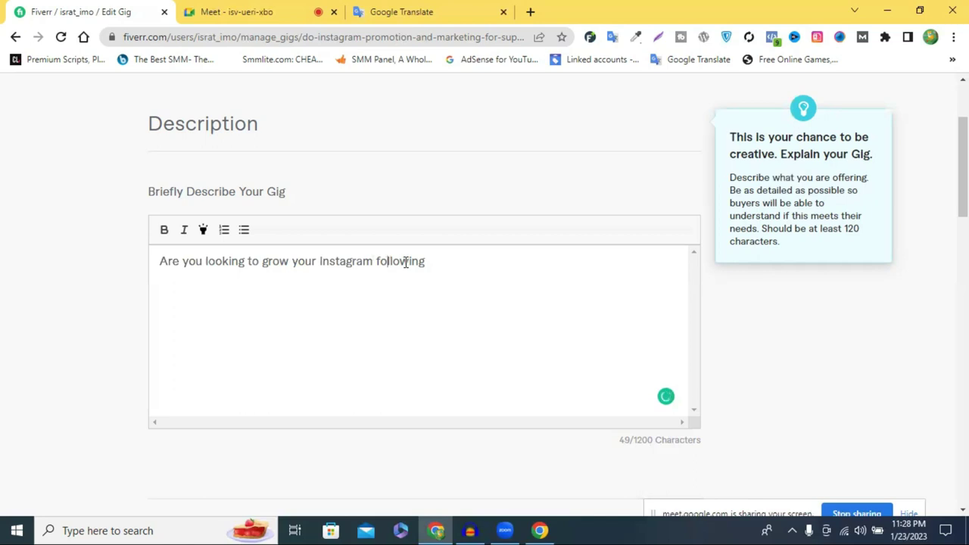
{"action": "type", "text": "-"}
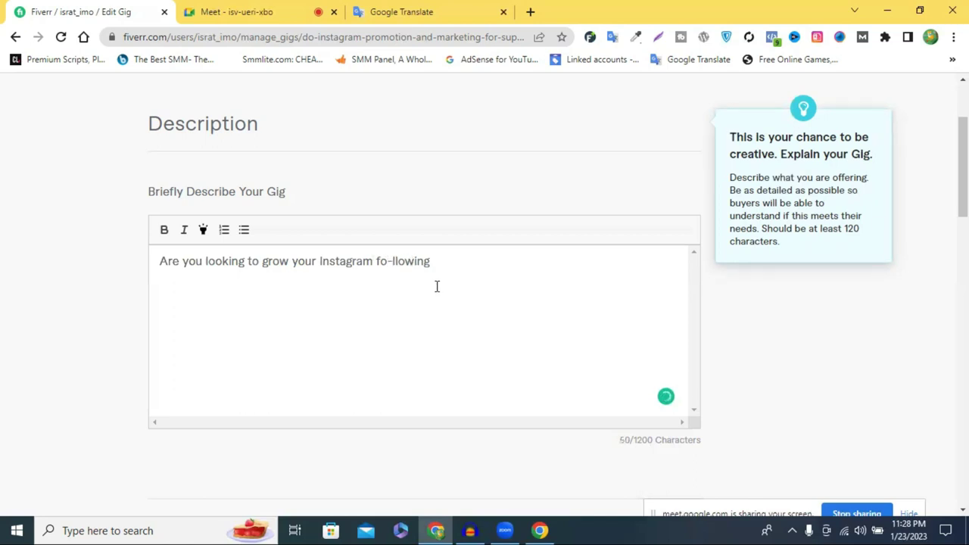
{"action": "key", "text": "BackSpace"}
- Continue the sentence after "following" with "and Increase engagement on your posts", correcting the spelling of "engagement"
{"action": "left_click", "coordinate": [435, 264]}
{"action": "type", "text": "and"}
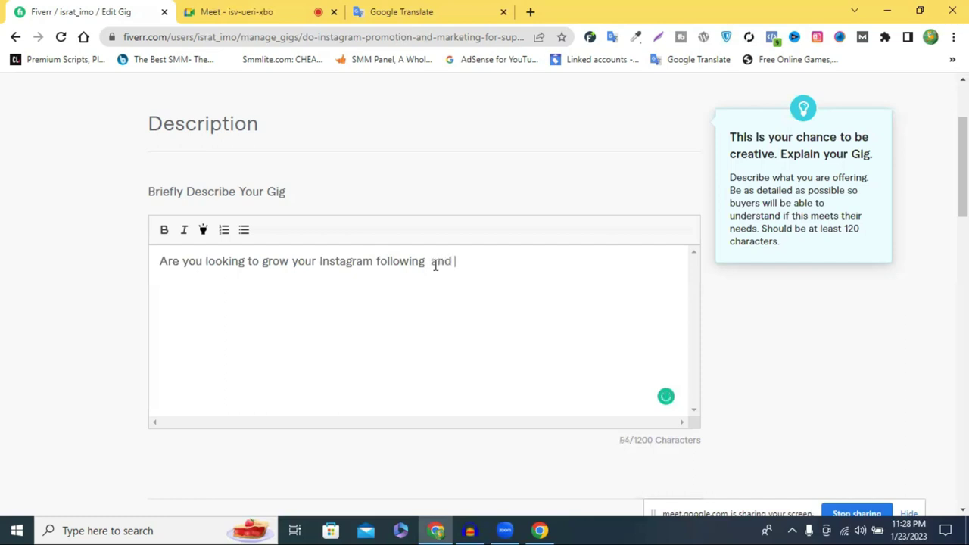
{"action": "type", "text": "Increase en"}
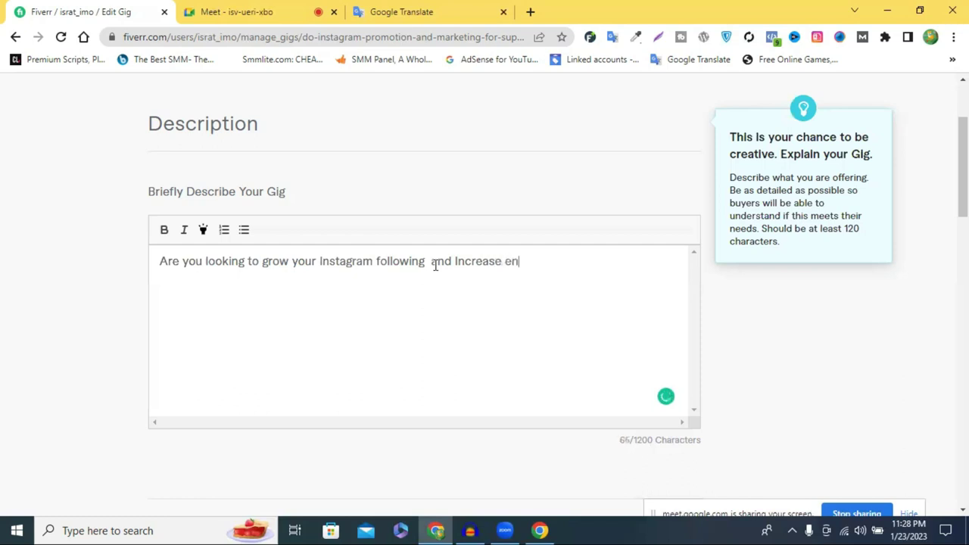
{"action": "type", "text": "gamenent"}
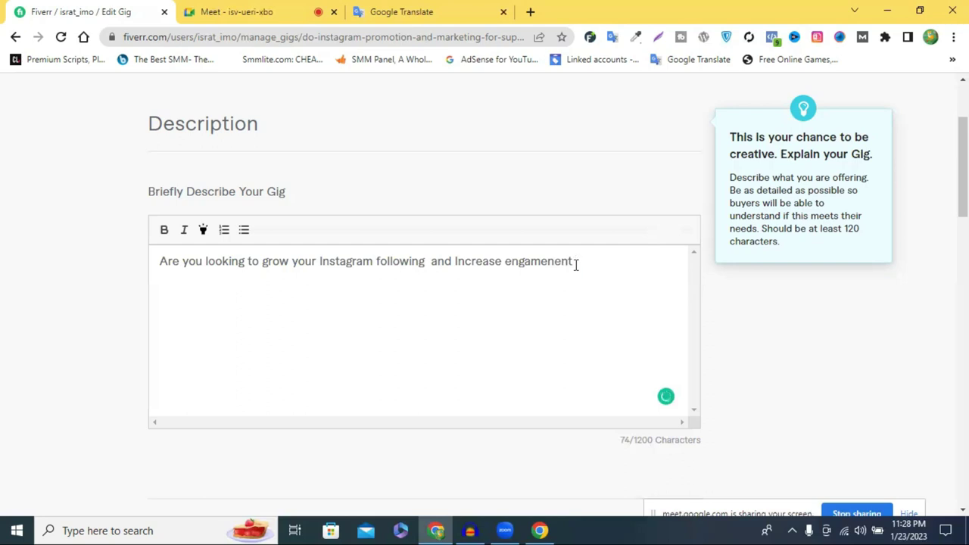
{"action": "type", "text": " on"}
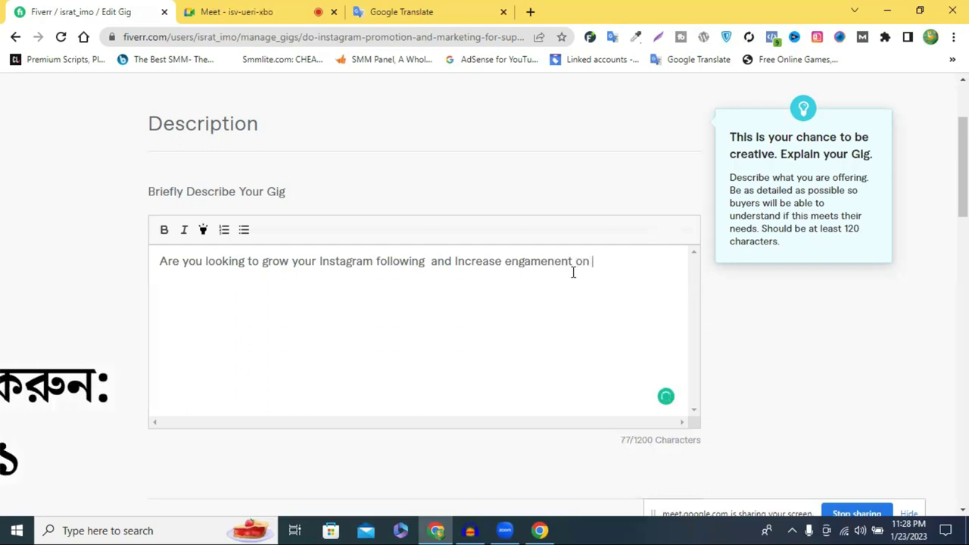
{"action": "type", "text": " your "}
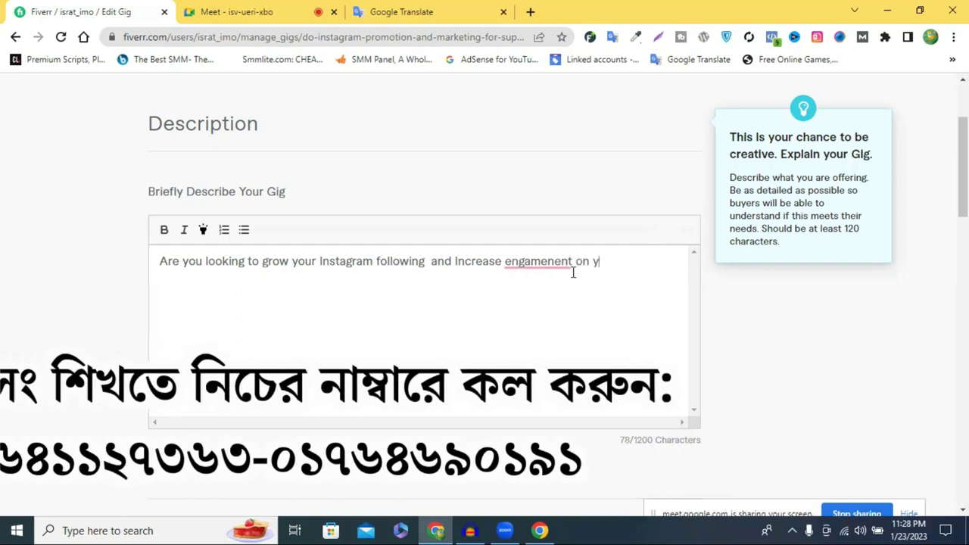
{"action": "type", "text": "post"}
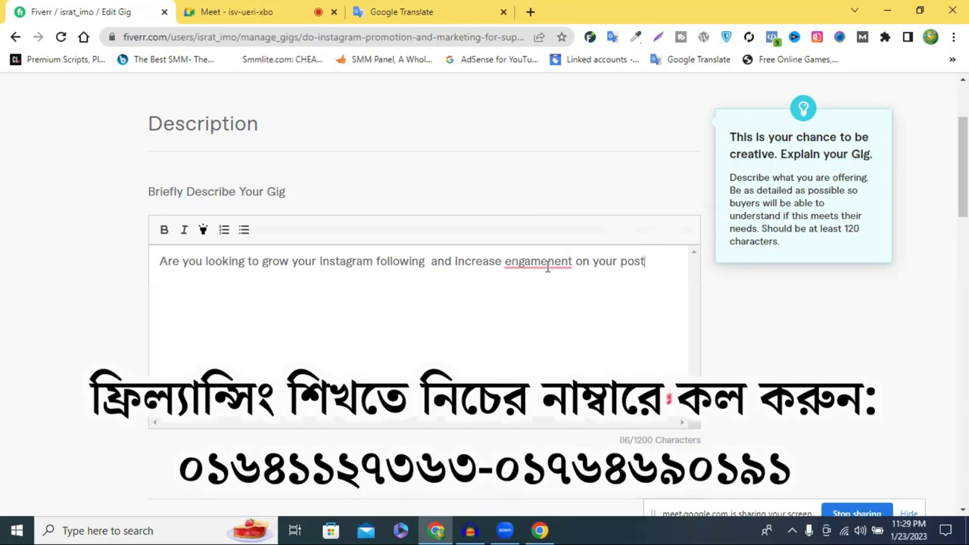
{"action": "right_click", "coordinate": [522, 262]}
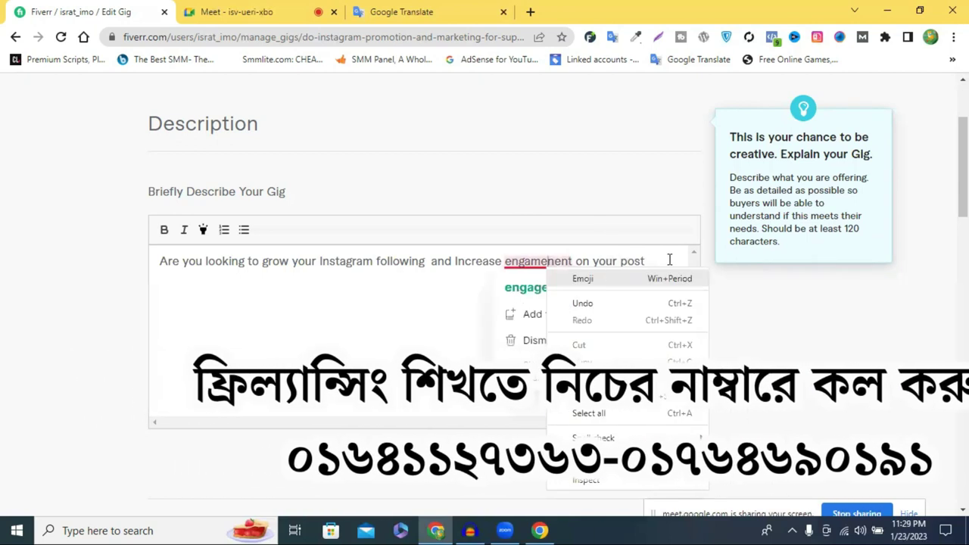
{"action": "left_click", "coordinate": [530, 287]}
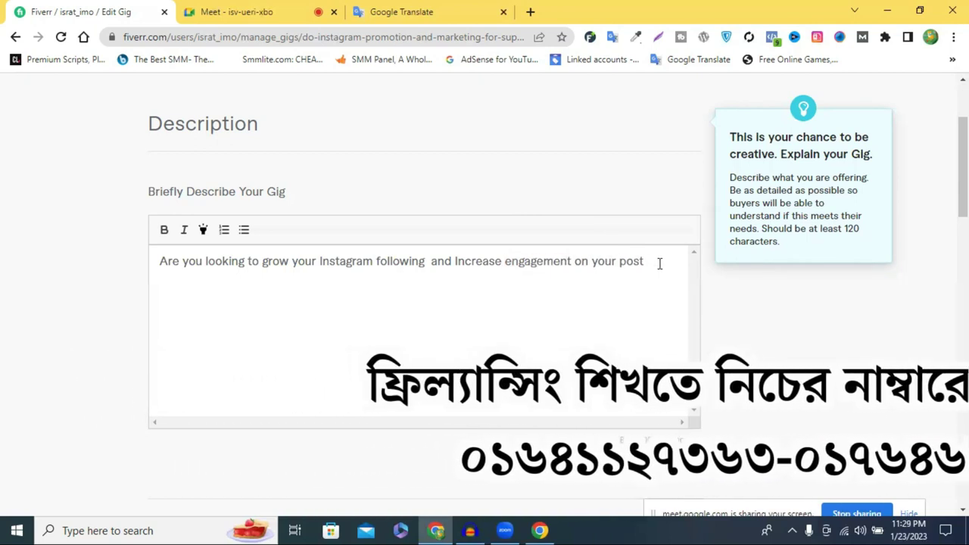
{"action": "type", "text": "s"}
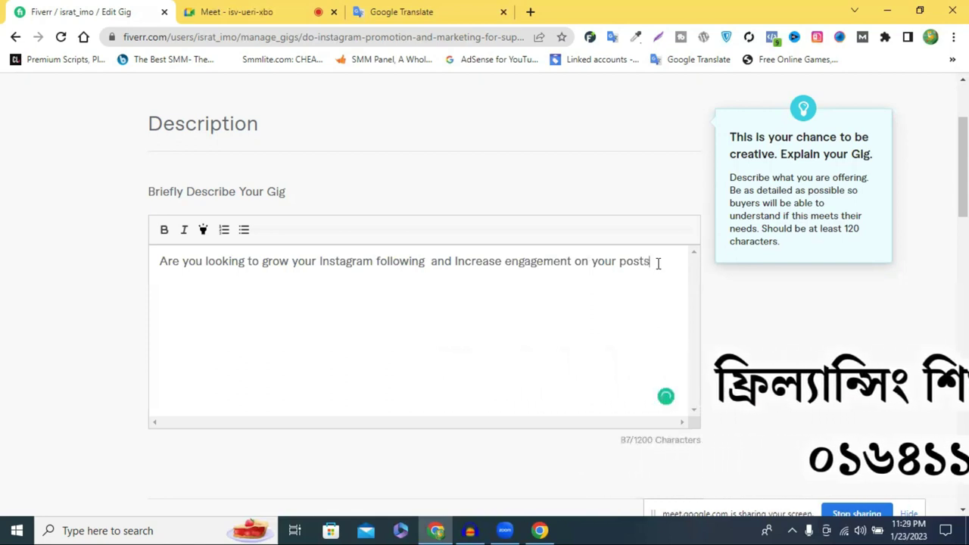
- End the opening sentence with a question mark and remove the extra space between "following" and "and"
{"action": "type", "text": "->"}
{"action": "key", "text": "BackSpace"}
{"action": "key", "text": "BackSpace"}
{"action": "type", "text": "."}
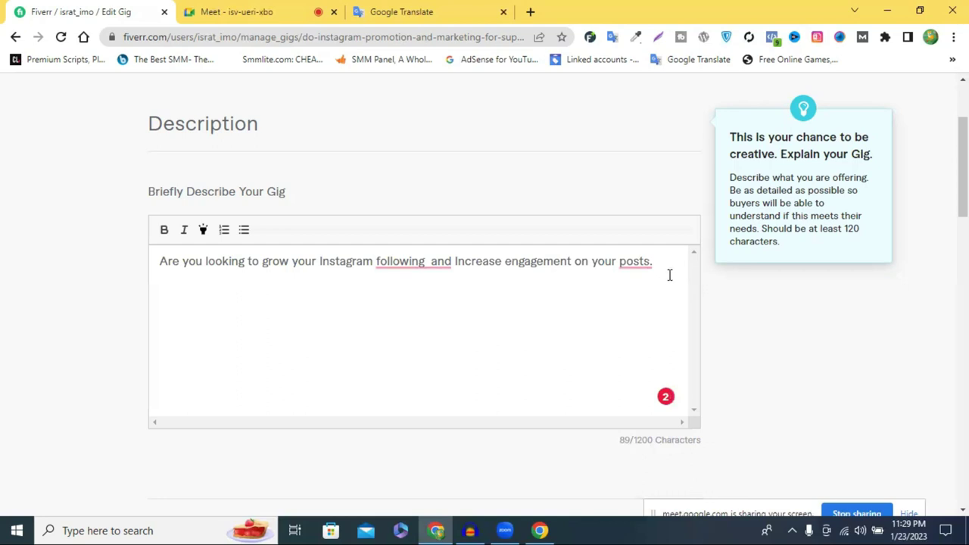
{"action": "mouse_move", "coordinate": [648, 261]}
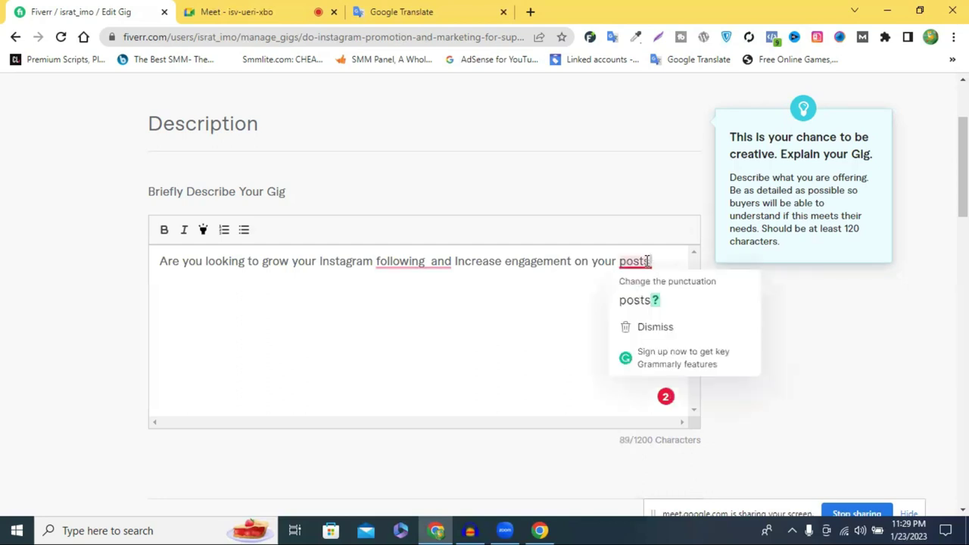
{"action": "left_click", "coordinate": [640, 301]}
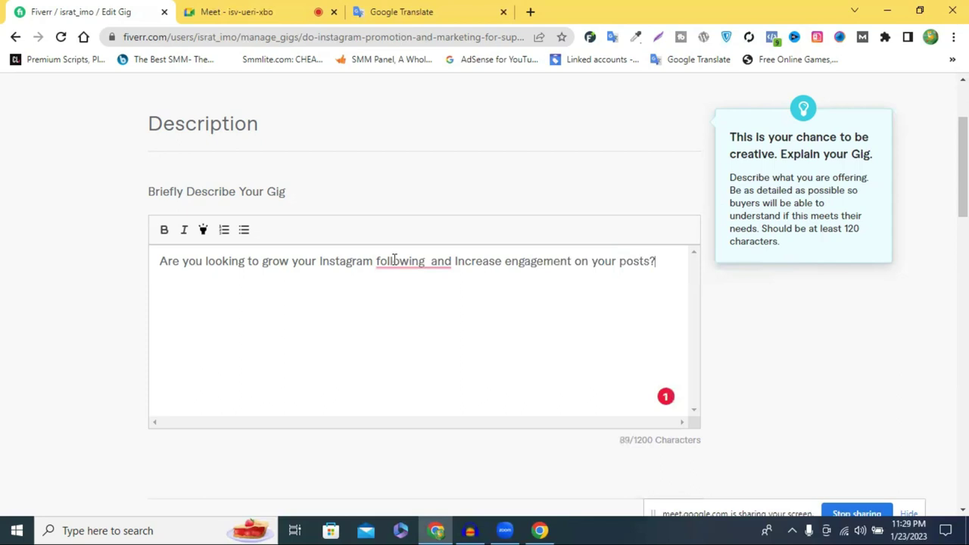
{"action": "mouse_move", "coordinate": [394, 260]}
{"action": "left_click", "coordinate": [396, 309]}
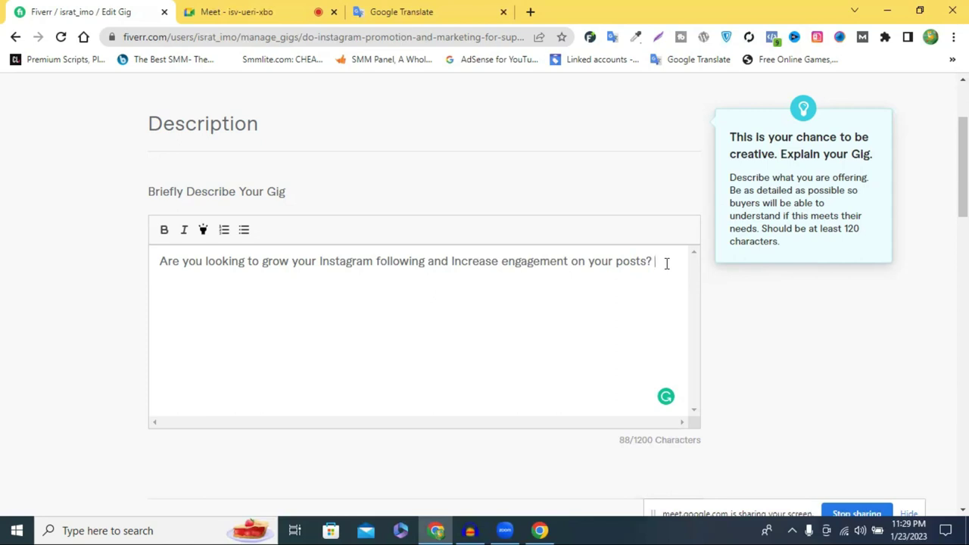
- Continue the description with "Look no further! As a freelancer Instagram", capitalizing "Instagram" through the suggested correction
{"action": "type", "text": "Look no further"}
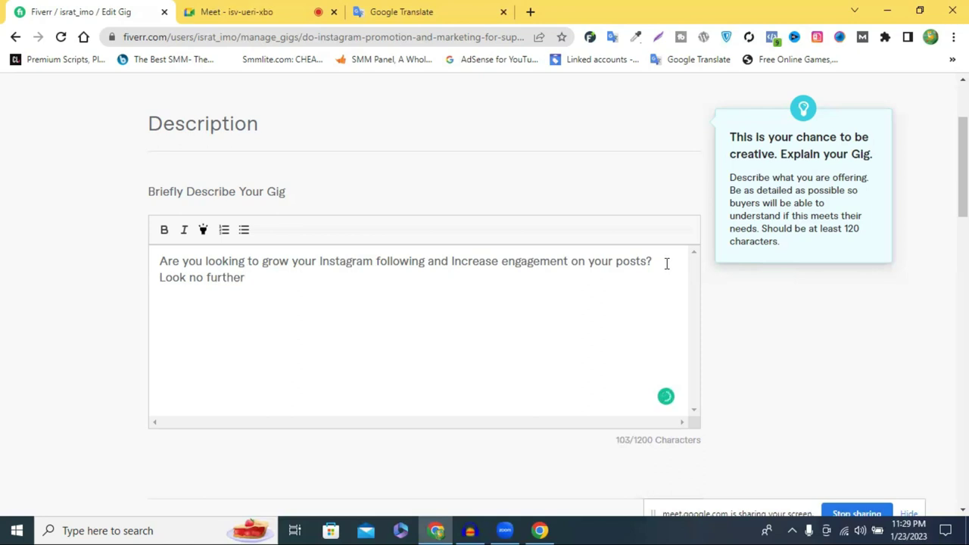
{"action": "type", "text": "!"}
{"action": "type", "text": "As a free"}
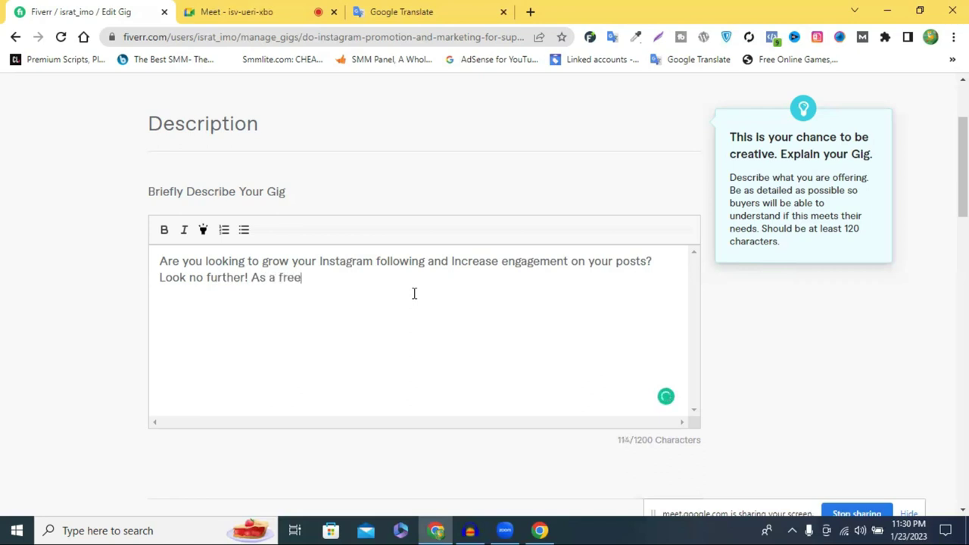
{"action": "type", "text": "lancer instagram"}
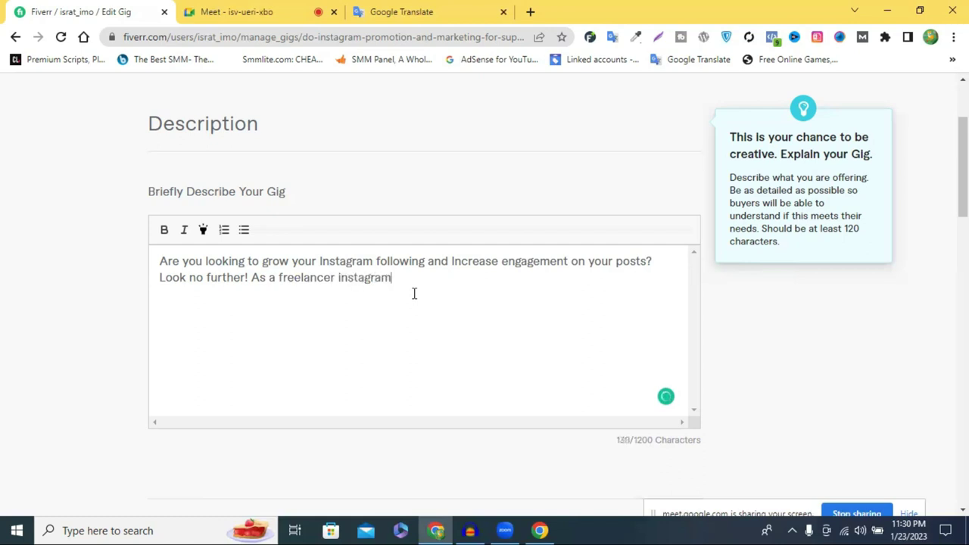
{"action": "right_click", "coordinate": [358, 282]}
{"action": "left_click", "coordinate": [351, 317]}
- Continue the sentence after "Instagram" with "Marketer with over 4 years of experience"
{"action": "type", "text": "Marketer with "}
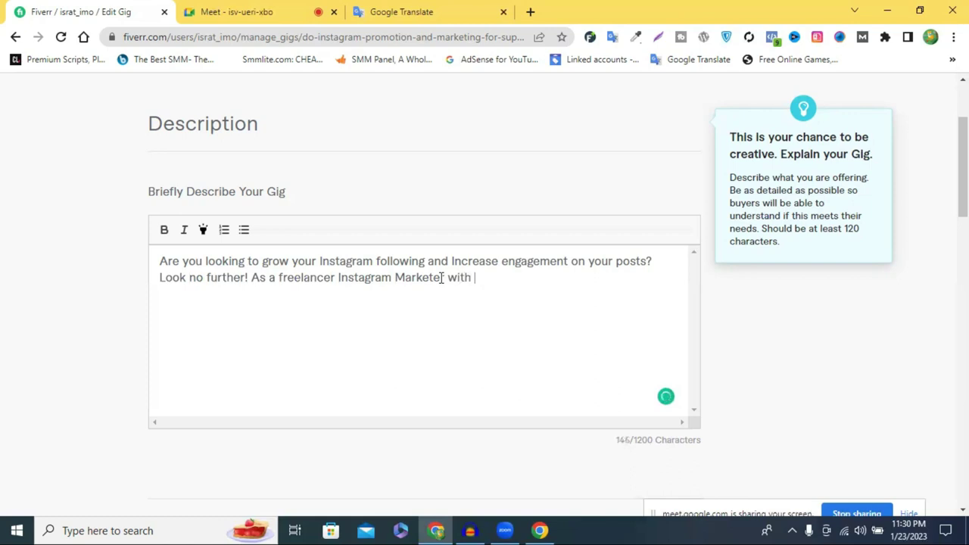
{"action": "type", "text": "over 3"}
{"action": "key", "text": "BackSpace"}
{"action": "type", "text": "4 years"}
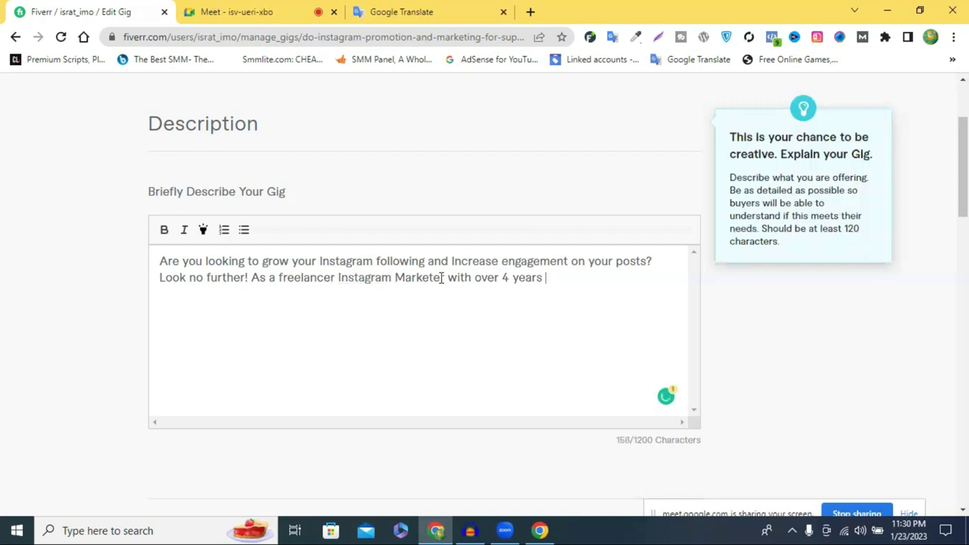
{"action": "type", "text": "of exper"}
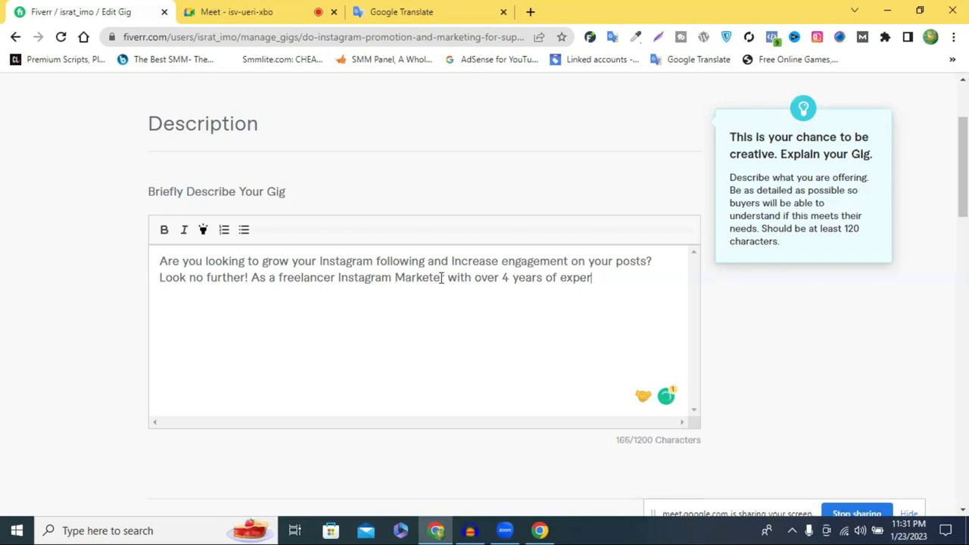
{"action": "type", "text": "ience"}
{"action": "key", "text": "BackSpace"}
- End the sentence with a period and begin the next one with "I can help you achieve", spelling "achieve" correctly
{"action": "type", "text": ".  I can help "}
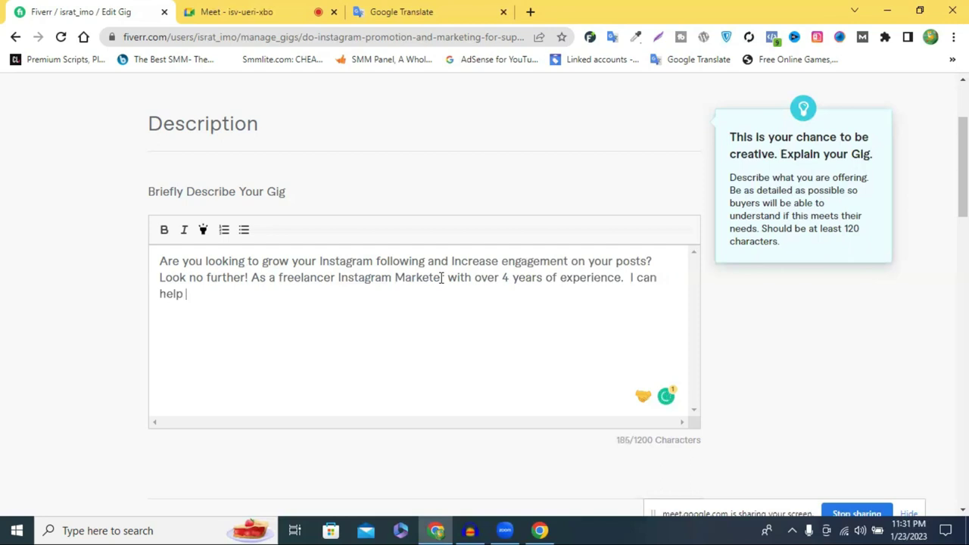
{"action": "type", "text": "you"}
{"action": "type", "text": " ax"}
{"action": "type", "text": "hiv"}
{"action": "key", "text": "BackSpace"}
{"action": "type", "text": "e"}
{"action": "key", "text": "BackSpace"}
{"action": "key", "text": "BackSpace"}
{"action": "key", "text": "BackSpace"}
{"action": "key", "text": "BackSpace"}
{"action": "key", "text": "BackSpace"}
{"action": "type", "text": "chieve "}
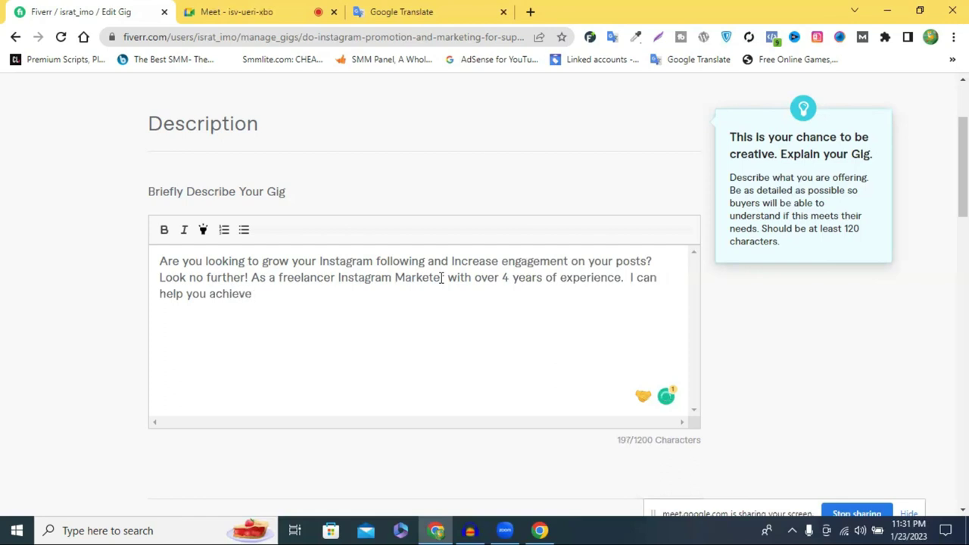
- Complete the sentence with "your social media Goals.", correcting the spelling of "Goals"
{"action": "type", "text": "your so"}
{"action": "type", "text": "cial me"}
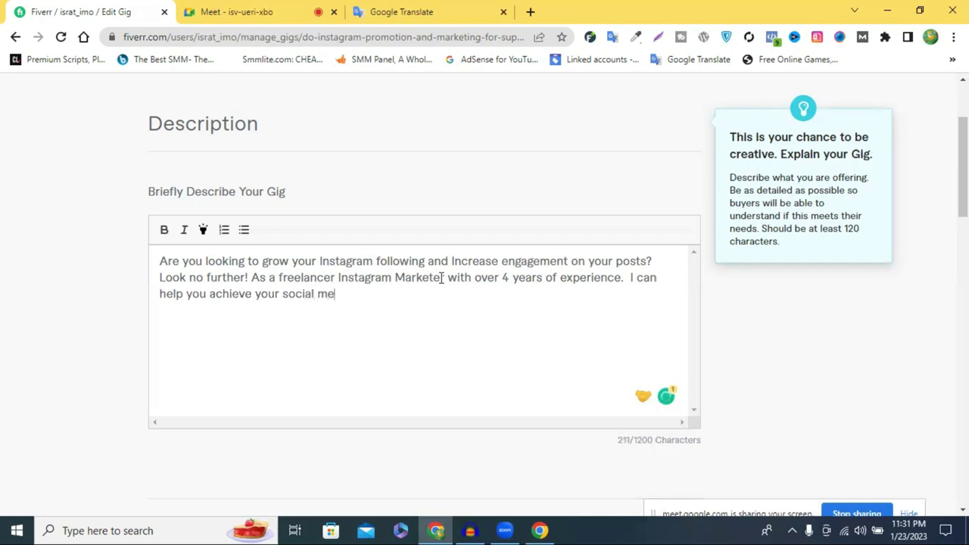
{"action": "type", "text": "dia Gols"}
{"action": "left_click", "coordinate": [371, 294]}
{"action": "type", "text": "a"}
{"action": "left_click", "coordinate": [414, 294]}
{"action": "type", "text": "."}
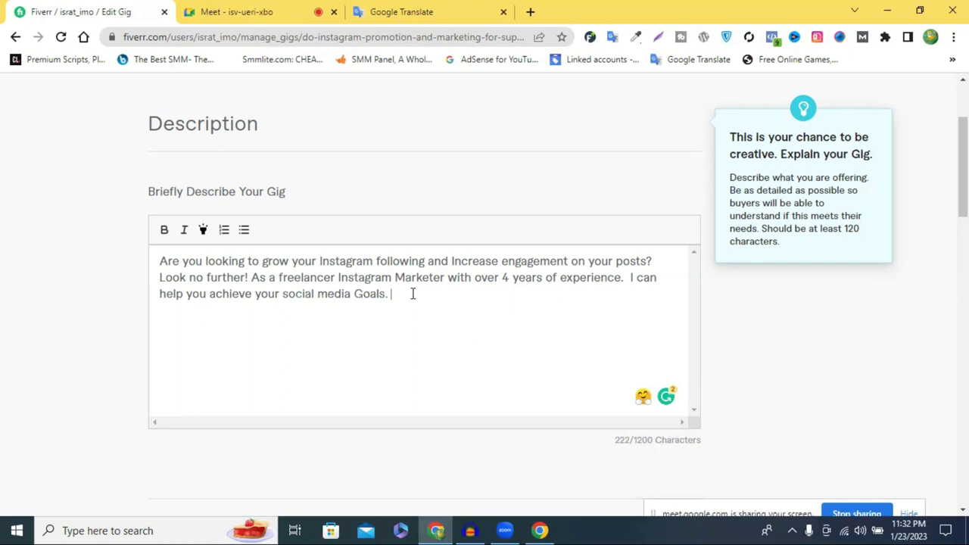
- Leave a blank line after the first paragraph and start a second one with "I will create a custom strategy to help"
{"action": "double_click", "coordinate": [270, 278]}
{"action": "left_click", "coordinate": [403, 296]}
{"action": "key", "text": "Return"}
{"action": "key", "text": "Return"}
{"action": "type", "text": "I will create a cu"}
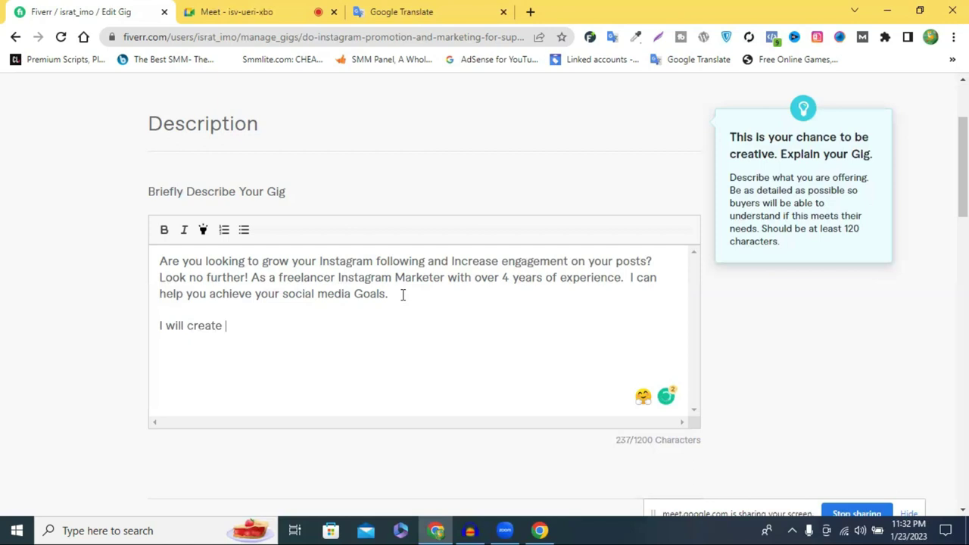
{"action": "type", "text": "stom st"}
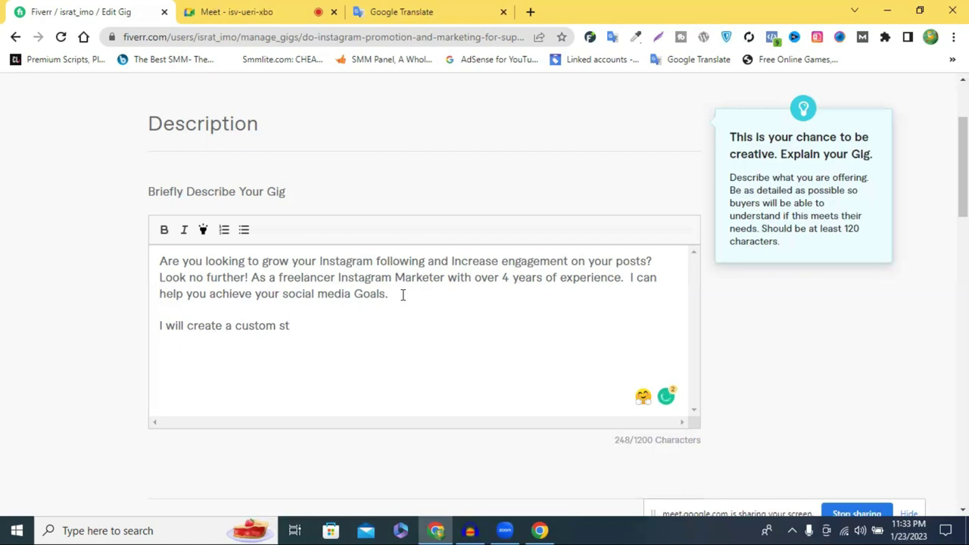
{"action": "type", "text": "rategy  to help y"}
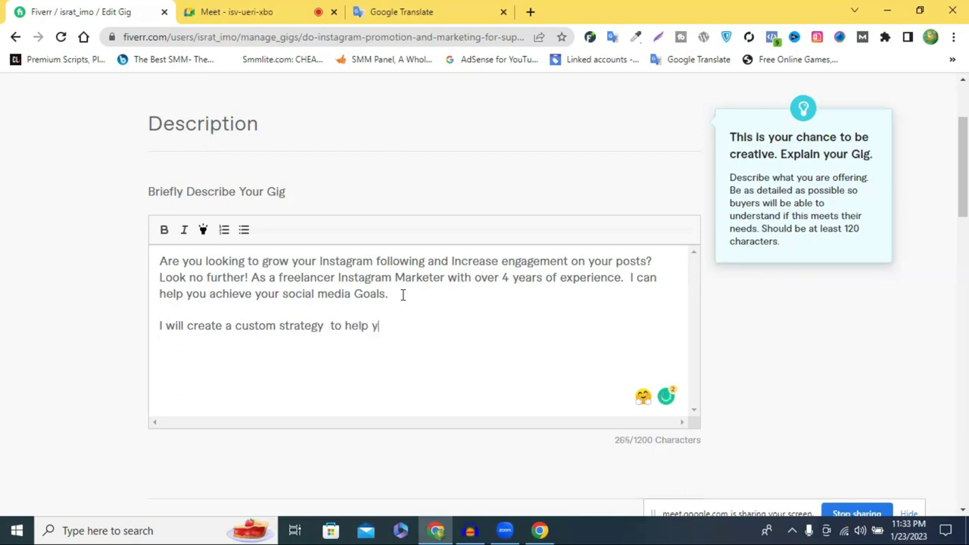
- Continue the second paragraph with "your Increase", copying the word "Increase" from the opening sentence
{"action": "type", "text": "our in"}
{"action": "double_click", "coordinate": [471, 261]}
{"action": "key", "text": "ctrl+c"}
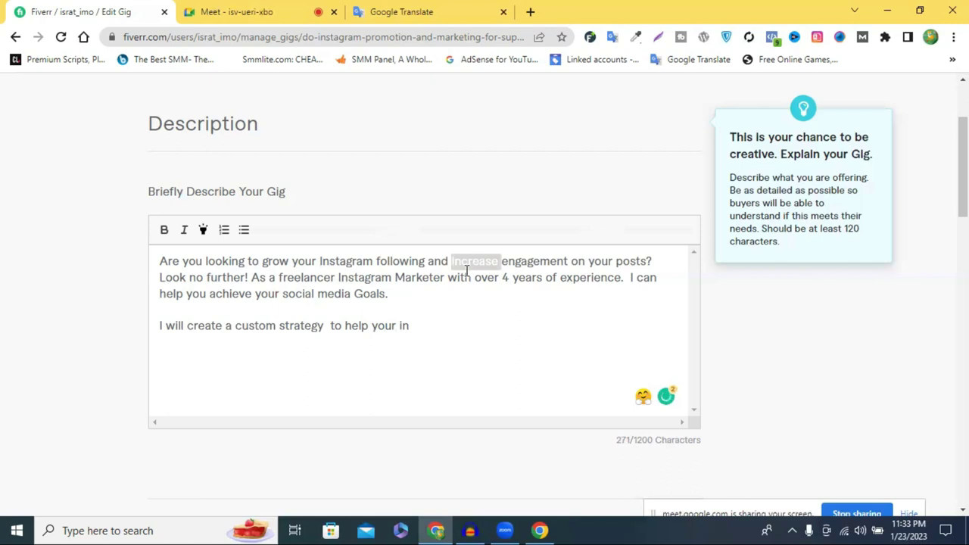
{"action": "double_click", "coordinate": [404, 326]}
{"action": "key", "text": "ctrl+v"}
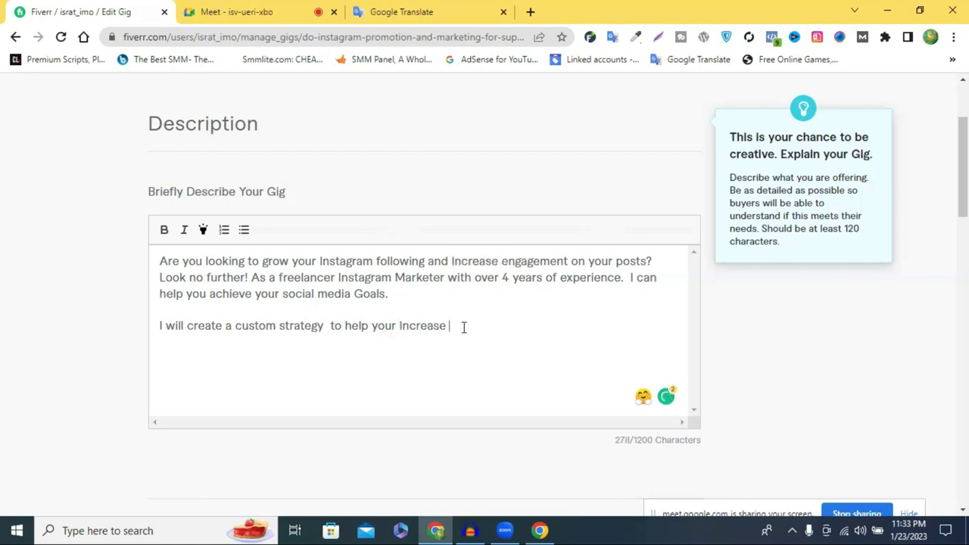
- Add "your" after "Increase" in the second paragraph and change the "your" before it to "you"
{"action": "type", "text": "your"}
{"action": "key", "text": "BackSpace"}
{"action": "key", "text": "BackSpace"}
{"action": "key", "text": "BackSpace"}
{"action": "key", "text": "BackSpace"}
{"action": "type", "text": "u"}
{"action": "key", "text": "BackSpace"}
{"action": "type", "text": "our"}
{"action": "left_click", "coordinate": [396, 325]}
{"action": "key", "text": "BackSpace"}
{"action": "left_click", "coordinate": [522, 330]}
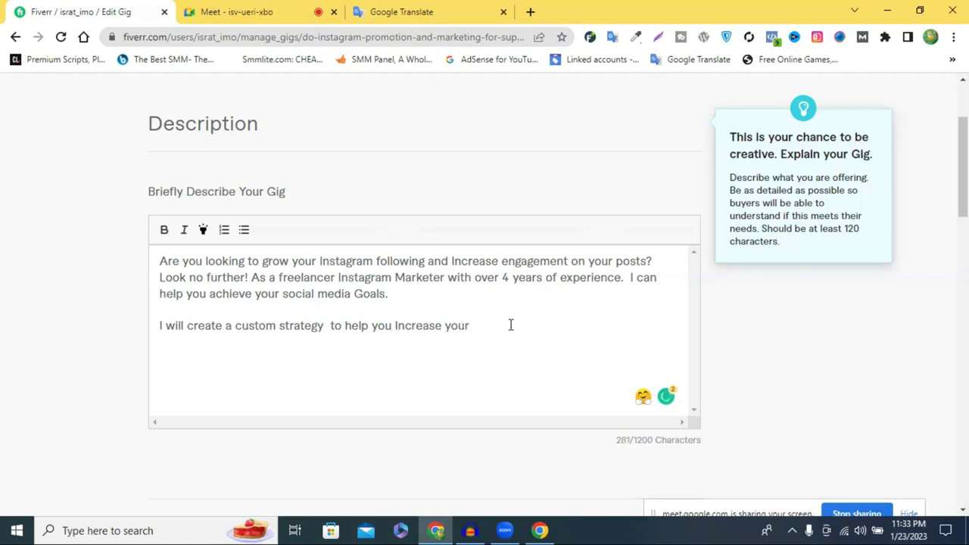
- Continue the sentence with "followers, engagement", reusing the word "engagement" from the opening sentence
{"action": "type", "text": "follower"}
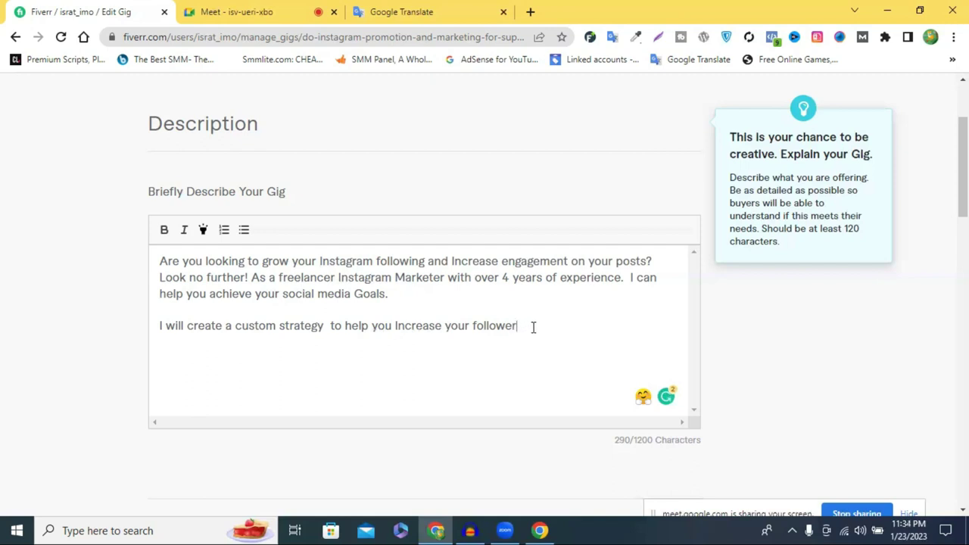
{"action": "type", "text": "s."}
{"action": "key", "text": "BackSpace"}
{"action": "type", "text": ","}
{"action": "double_click", "coordinate": [547, 261]}
{"action": "left_click", "coordinate": [539, 331]}
{"action": "key", "text": "ctrl+v"}
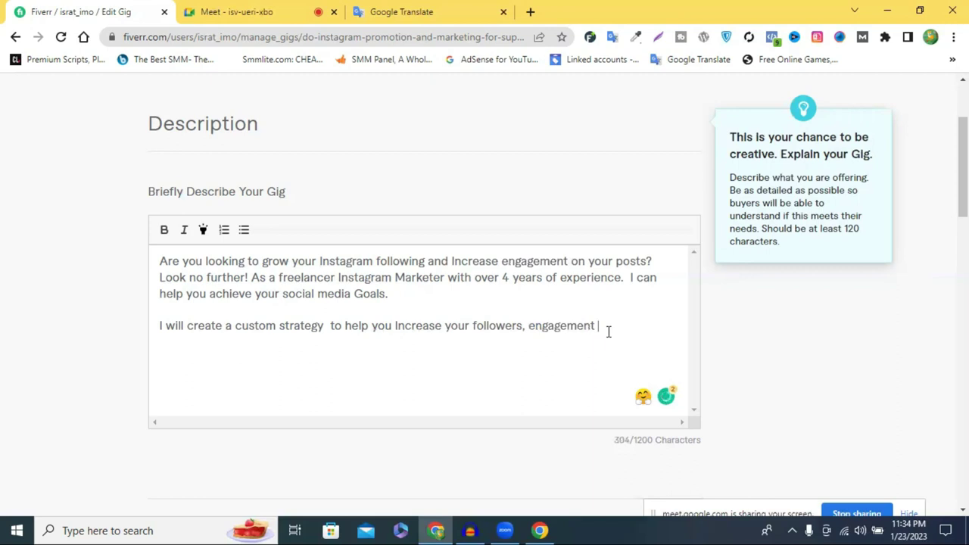
- Finish the custom strategy sentence with "and sales.", leaving no comma after "engagement"
{"action": "type", "text": ","}
{"action": "key", "text": "BackSpace"}
{"action": "key", "text": "BackSpace"}
{"action": "type", "text": "and sales.  "}
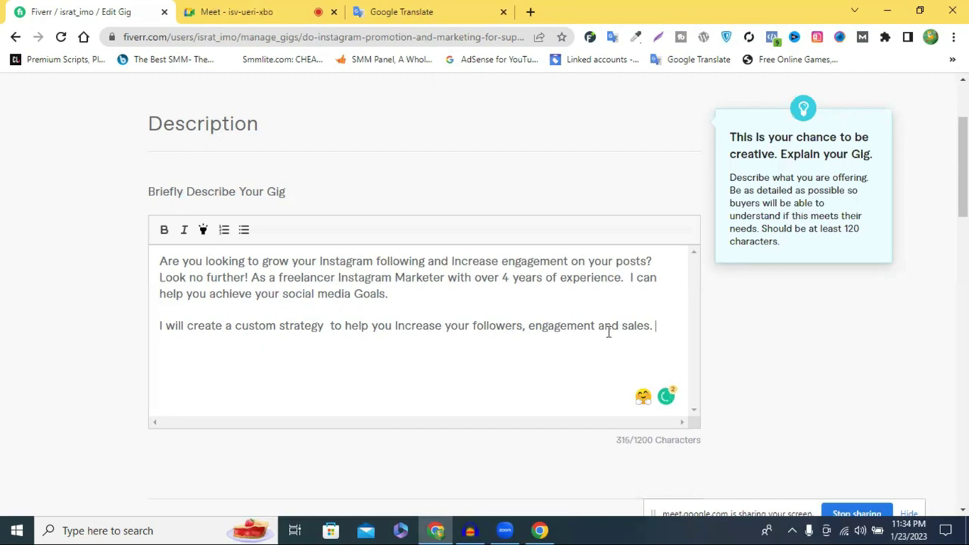
- Begin the next sentence with "I can help you with account", applying the suggested spelling correction for "with"
{"action": "type", "text": "I can "}
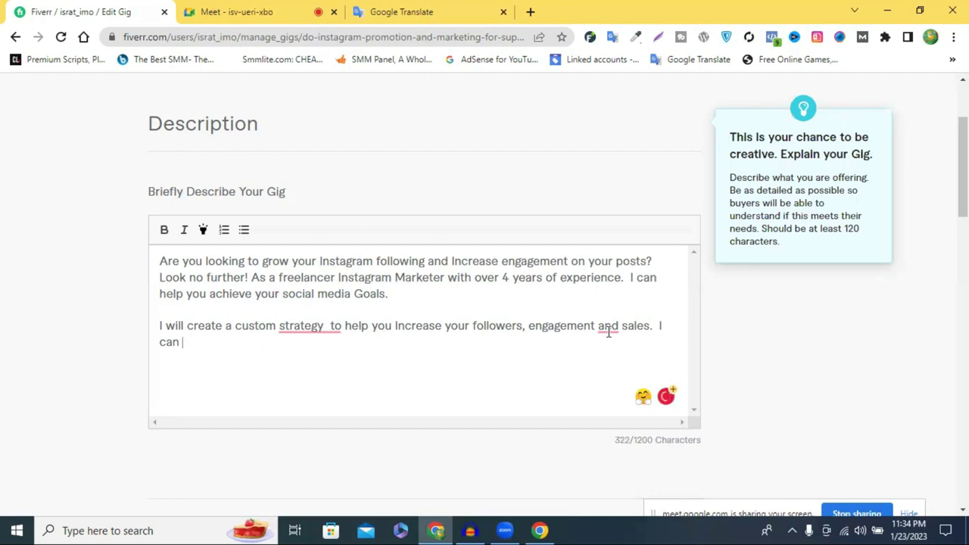
{"action": "type", "text": "help you wa"}
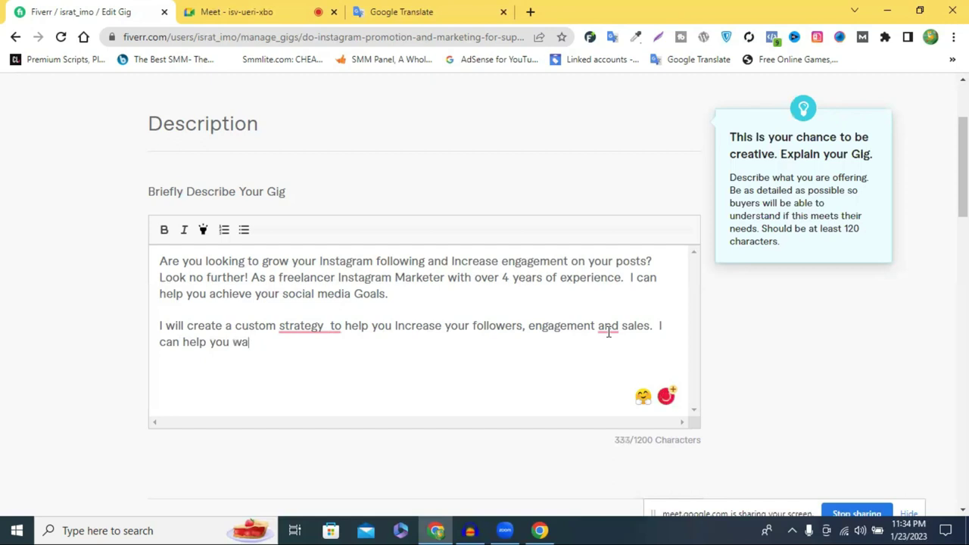
{"action": "type", "text": "th"}
{"action": "right_click", "coordinate": [252, 344]}
{"action": "left_click", "coordinate": [245, 368]}
{"action": "type", "text": "account "}
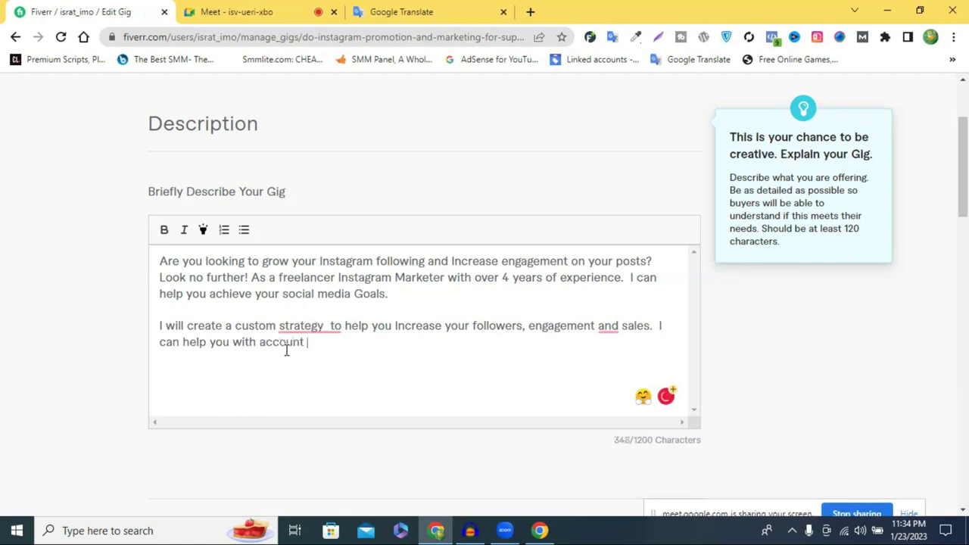
- Continue the list of services with "setup, content creation,"
{"action": "type", "text": "setup, com"}
{"action": "key", "text": "BackSpace"}
{"action": "type", "text": "n"}
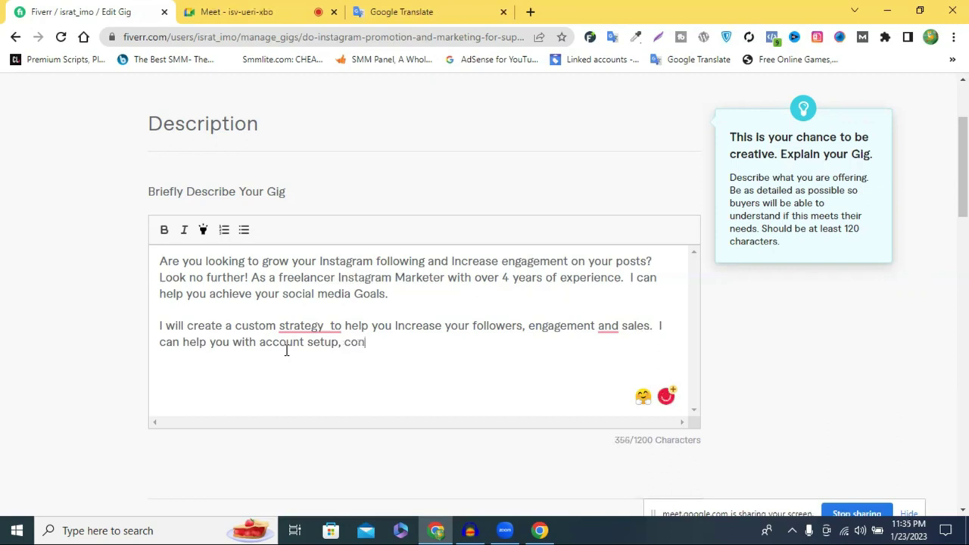
{"action": "type", "text": "tent "}
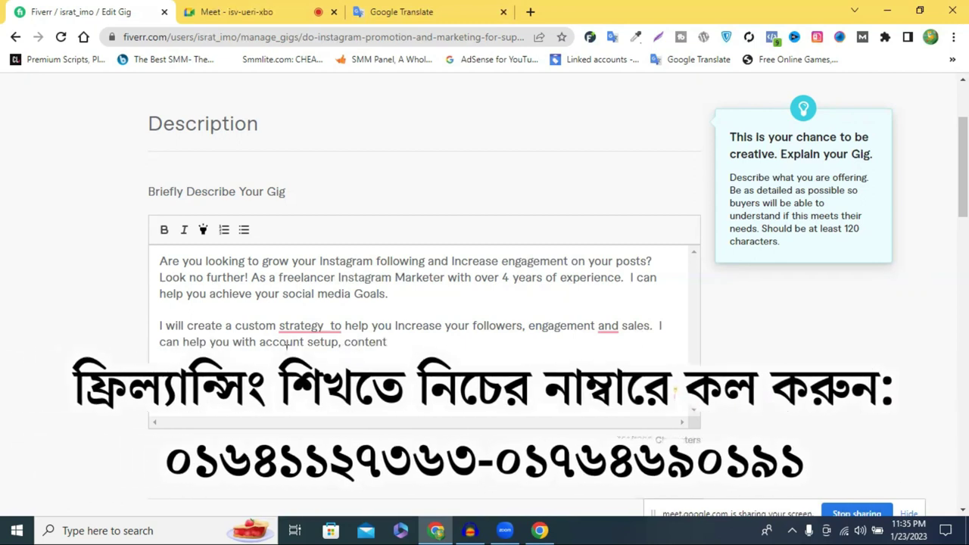
{"action": "type", "text": "cre"}
{"action": "type", "text": "ation"}
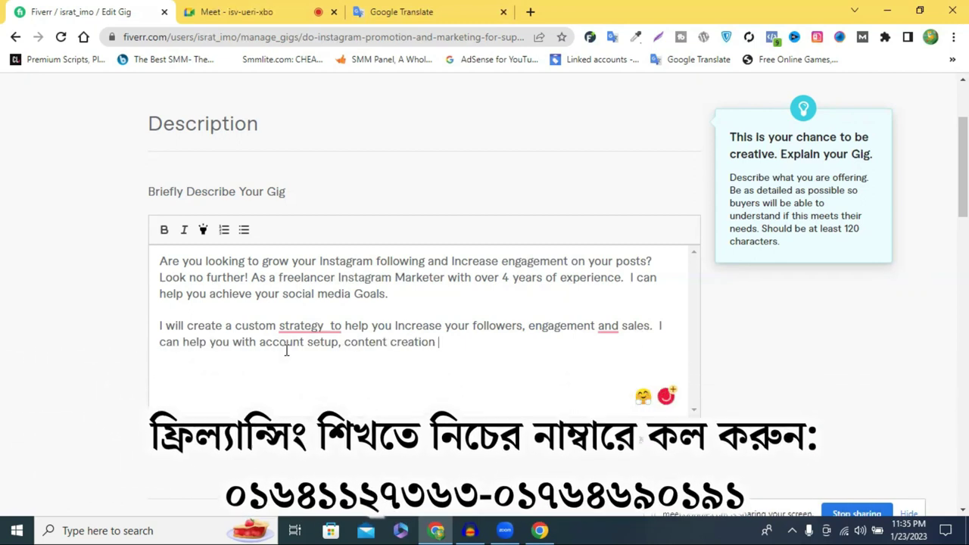
{"action": "key", "text": "BackSpace"}
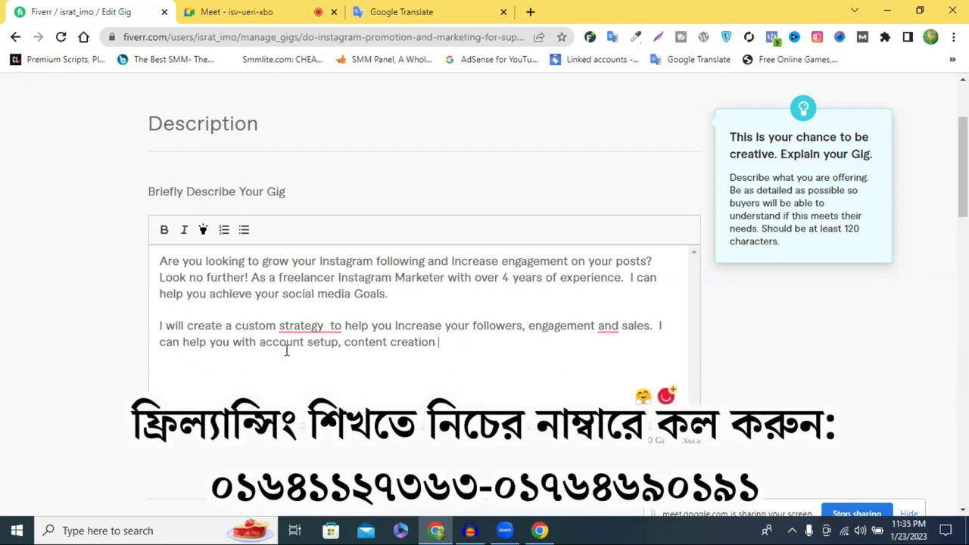
{"action": "type", "text": ",  "}
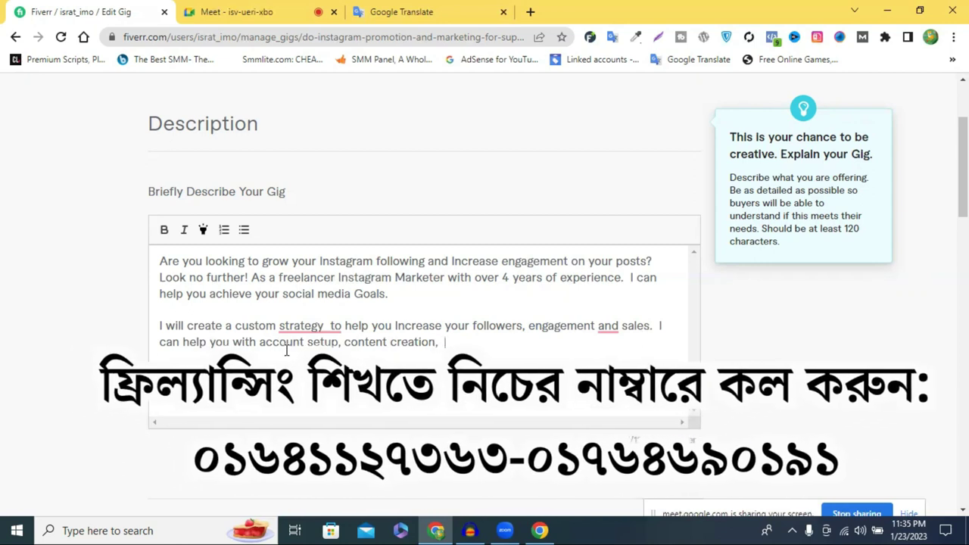
- Add "Hashtag" to the services, applying the suggested spelling and removing the extra space before it
{"action": "type", "text": "Hastag"}
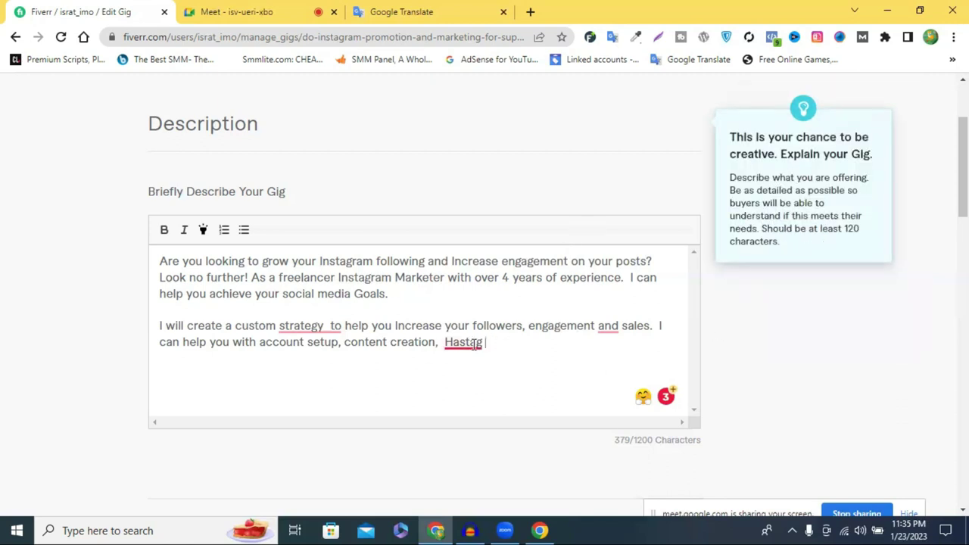
{"action": "right_click", "coordinate": [474, 344]}
{"action": "left_click", "coordinate": [467, 368]}
{"action": "left_click", "coordinate": [467, 367]}
{"action": "left_click", "coordinate": [445, 342]}
{"action": "key", "text": "BackSpace"}
{"action": "left_click", "coordinate": [511, 350]}
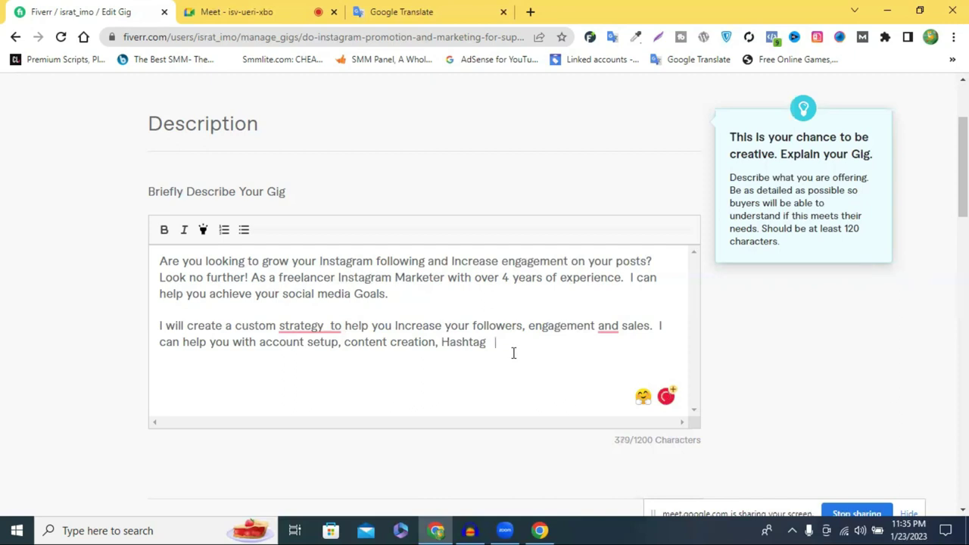
- Remove the trailing spaces after "Hashtag" and add ", outreach", applying the suggested spelling of "outreach"
{"action": "key", "text": "BackSpace"}
{"action": "key", "text": "BackSpace"}
{"action": "key", "text": "BackSpace"}
{"action": "type", "text": ",  outtrach"}
{"action": "right_click", "coordinate": [511, 350]}
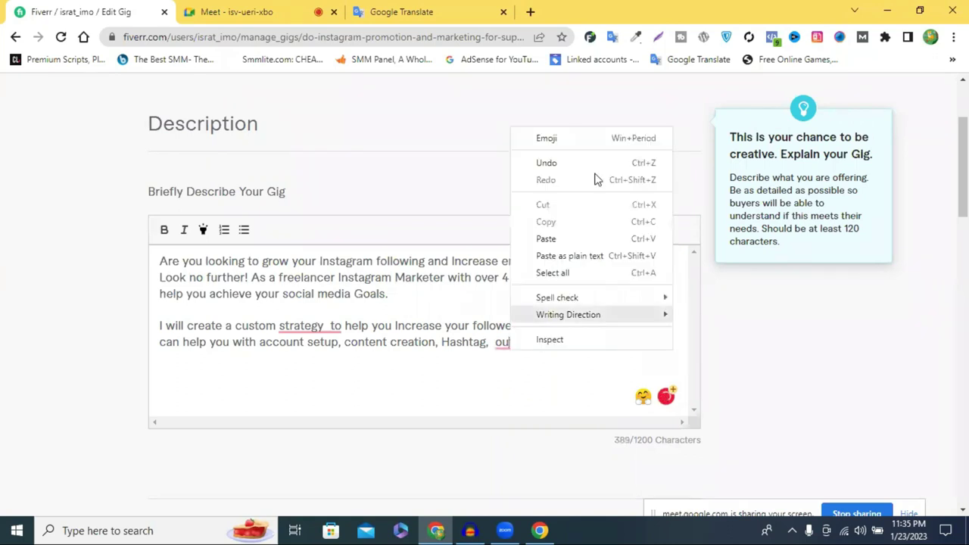
{"action": "left_click", "coordinate": [493, 345]}
{"action": "mouse_move", "coordinate": [515, 346]}
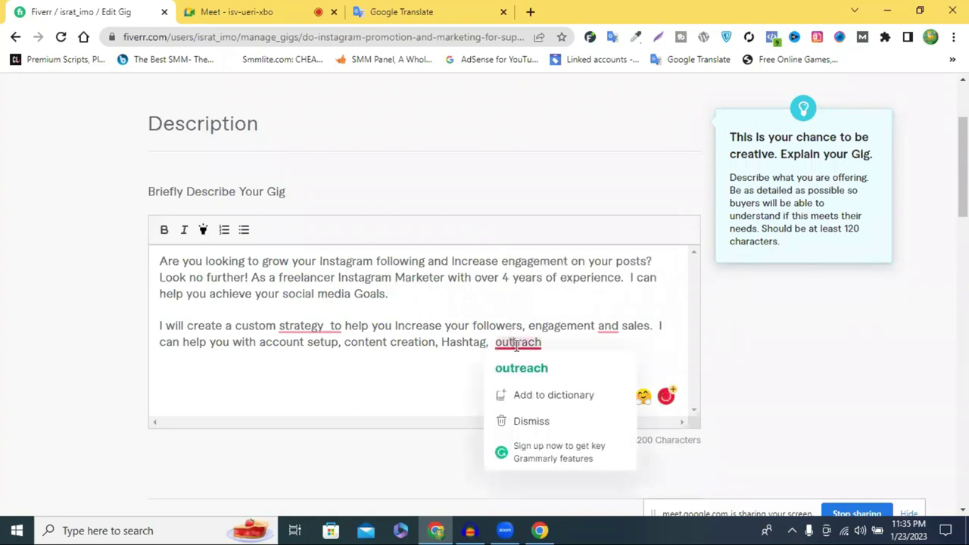
{"action": "left_click", "coordinate": [556, 367]}
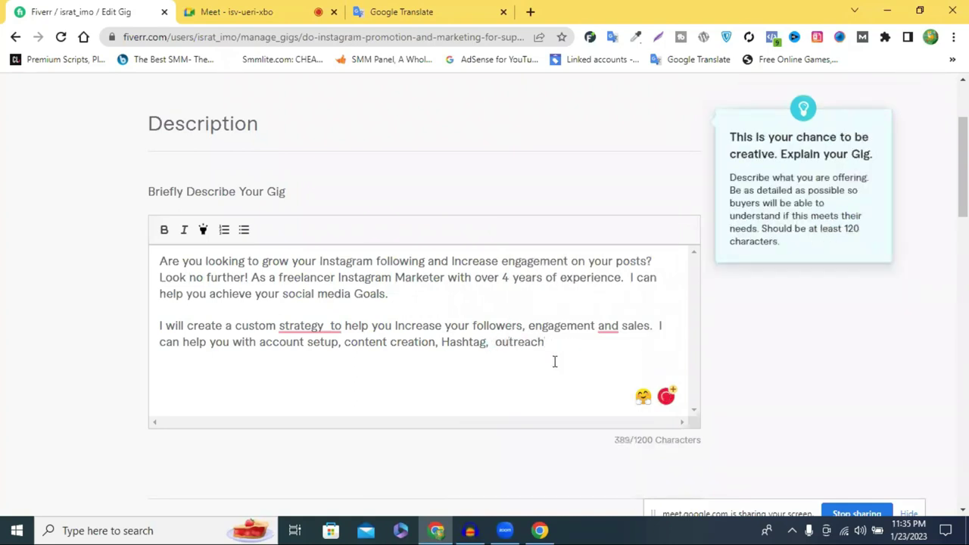
- End the services sentence with "and ad campaigns."
{"action": "type", "text": "and"}
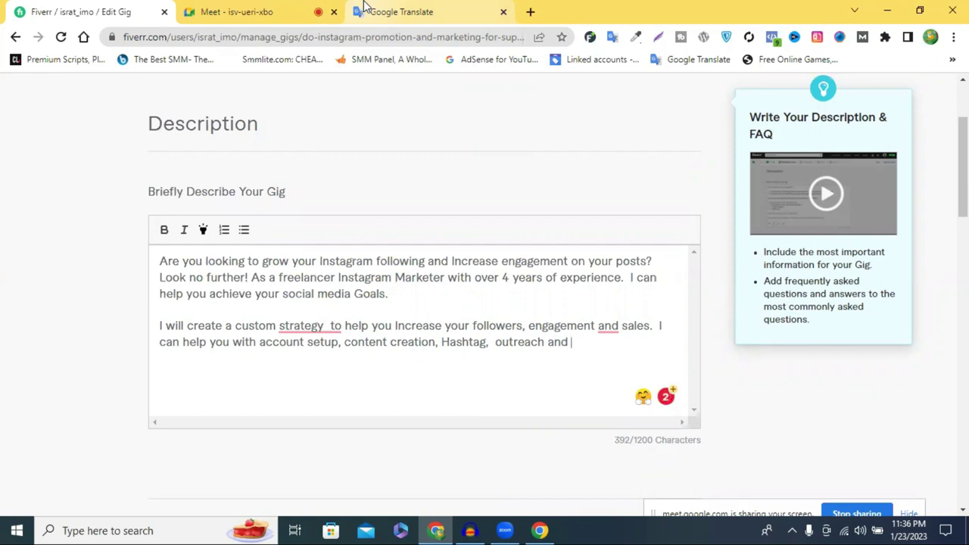
{"action": "type", "text": "ad campaign"}
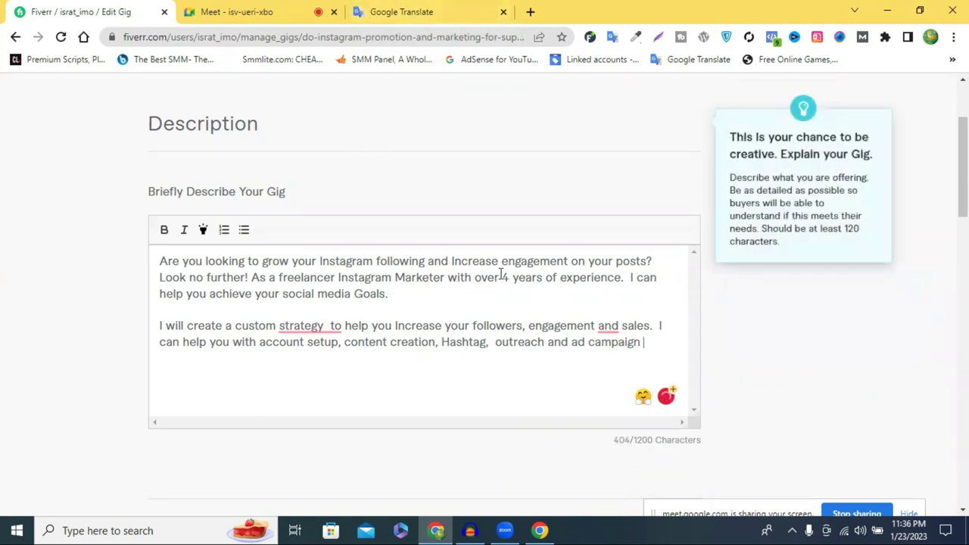
{"action": "key", "text": "BackSpace"}
{"action": "type", "text": "s. "}
- Write the next sentence as "I have a proven track record of success and will work with", spelling "success" correctly
{"action": "type", "text": "I"}
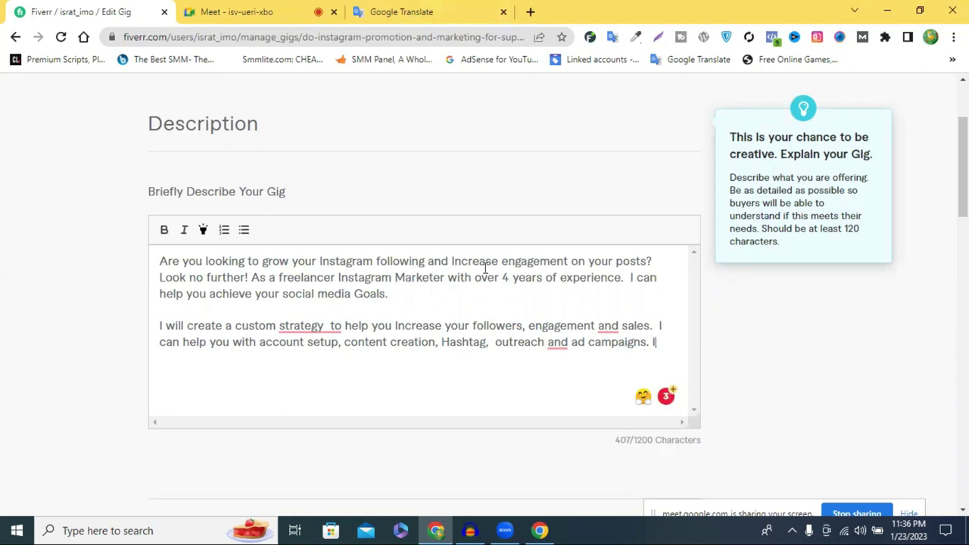
{"action": "type", "text": " have a pro"}
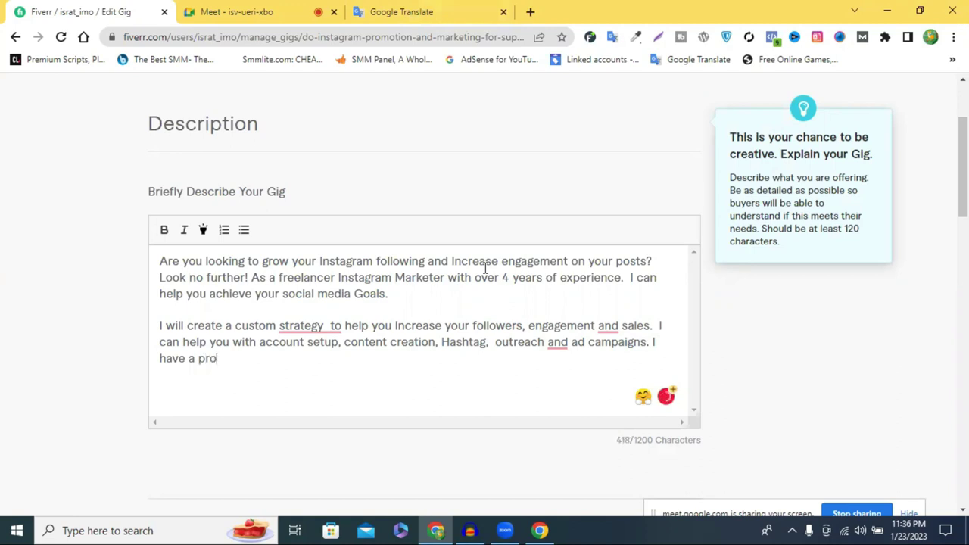
{"action": "type", "text": "ven track record "}
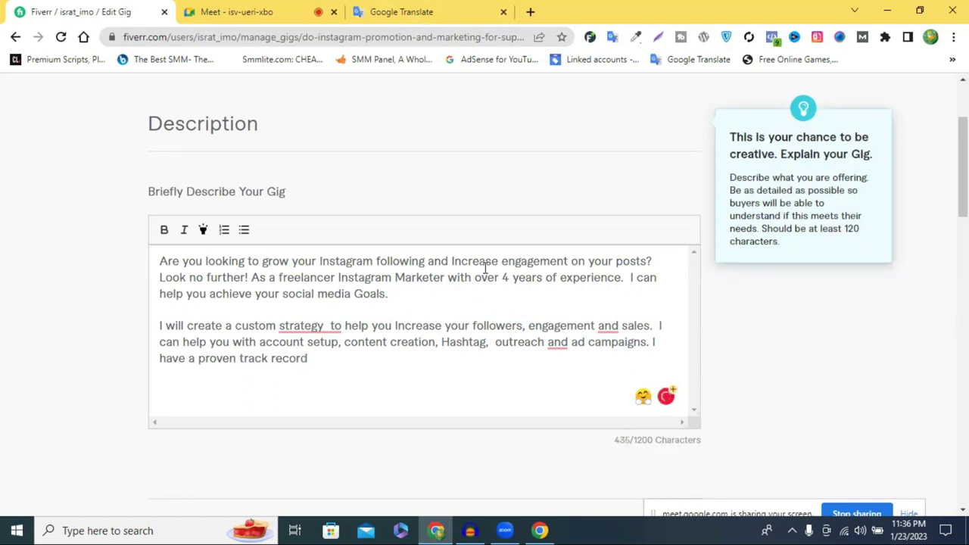
{"action": "type", "text": "of suce"}
{"action": "key", "text": "BackSpace"}
{"action": "type", "text": "cess an"}
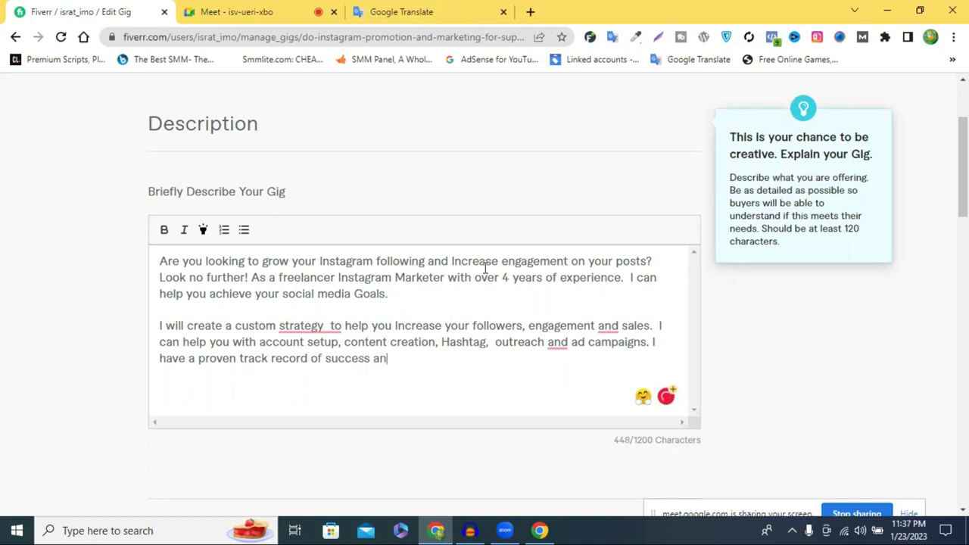
{"action": "type", "text": "d will work i"}
{"action": "key", "text": "BackSpace"}
{"action": "type", "text": "with"}
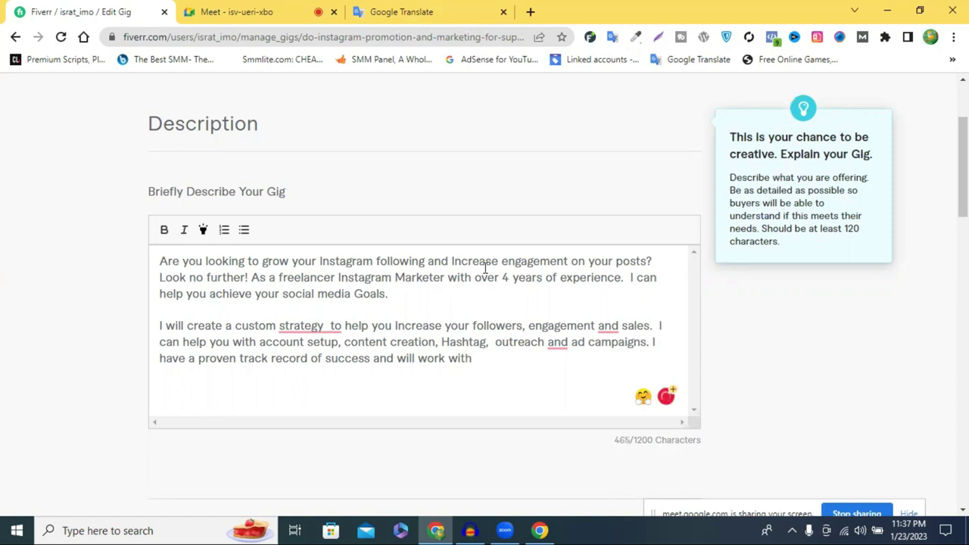
- Complete the last sentence of the description's second paragraph with "you to achieve your goals."
{"action": "type", "text": " you to achieve "}
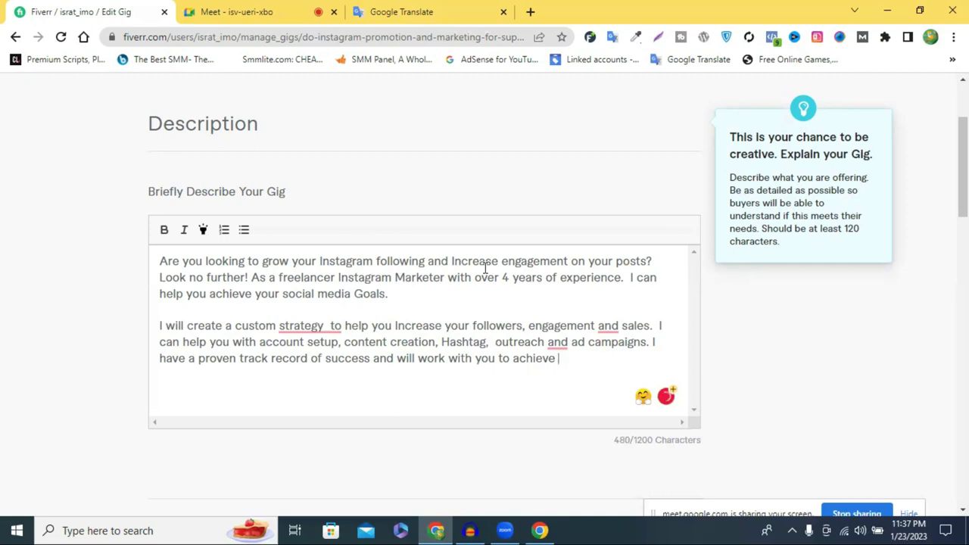
{"action": "type", "text": "your goals."}
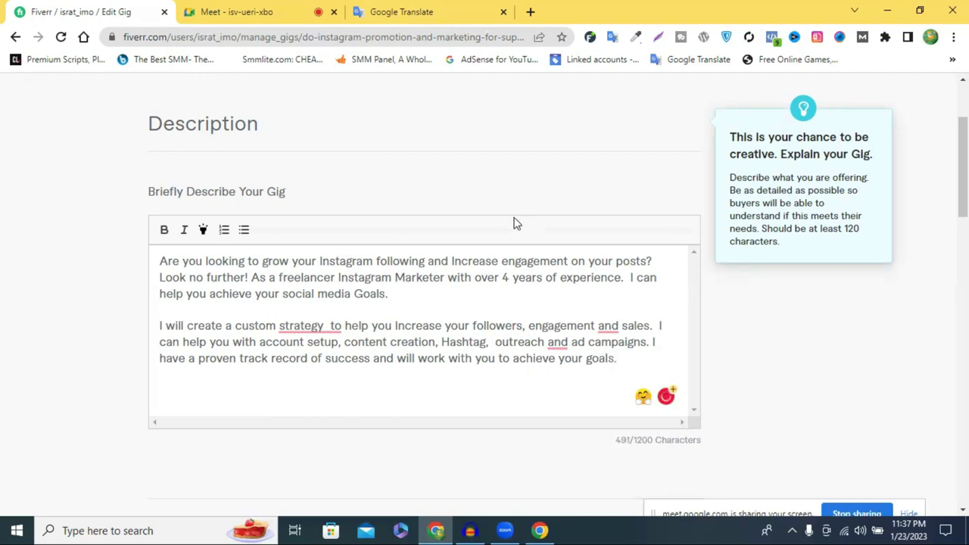
- Copy both description paragraphs into Google Translate and review their Bengali translation
{"action": "left_click_drag", "start_coordinate": [627, 359], "coordinate": [157, 261]}
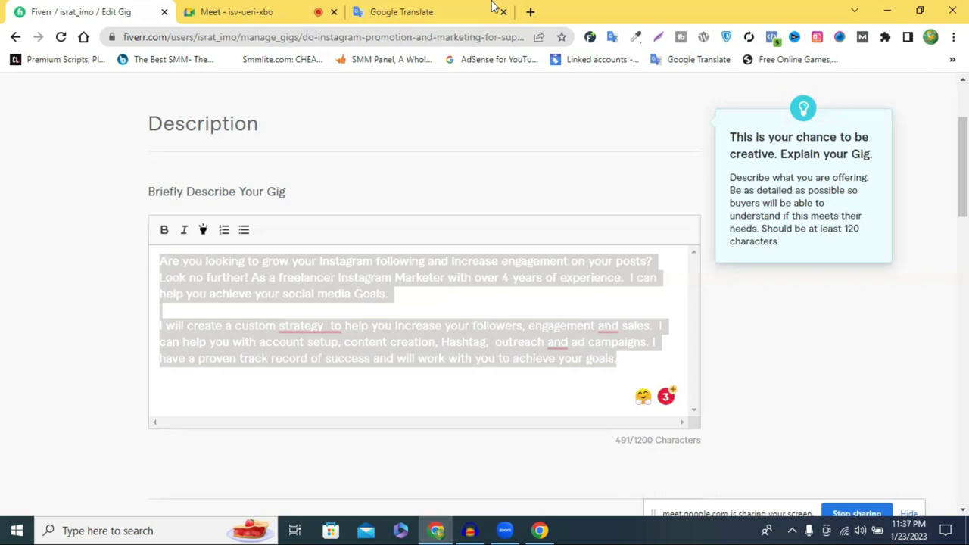
{"action": "left_click", "coordinate": [401, 11]}
{"action": "left_click", "coordinate": [457, 235]}
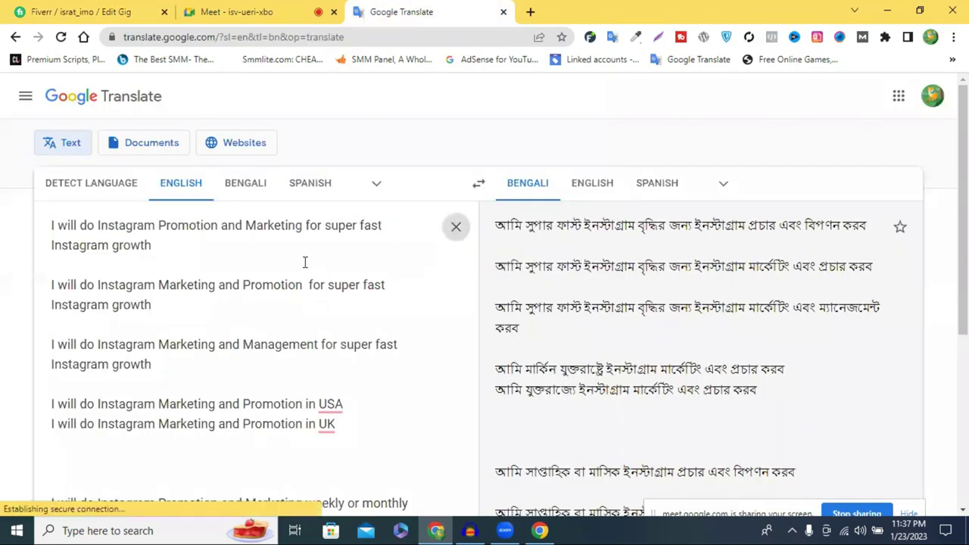
{"action": "type", "text": "Are you looking to grow your Instagram following and Increase engagement on your posts? Look no further! As a freelancer Instagram Marketer with over 4 years of experience.  I can help you achieve your social media Goals.    I will create a custom strategy  to help you Increase your followers, engagement and sales.  I can help you with account setup, content creation, Hashtag,  outreach and ad campaigns. I have a proven track record of success and will work with you to achieve your goals."}
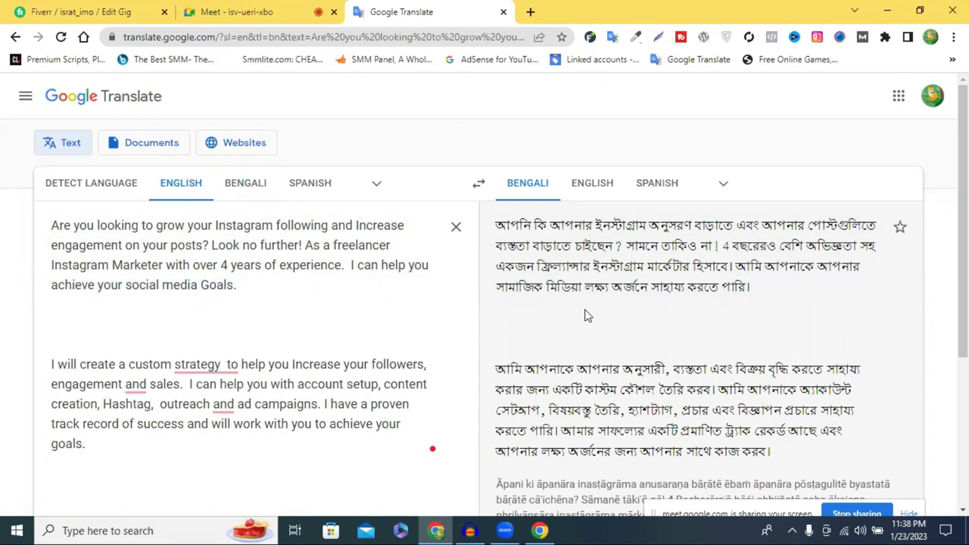
{"action": "scroll", "coordinate": [586, 316], "scroll_direction": "down", "scroll_amount": 2}
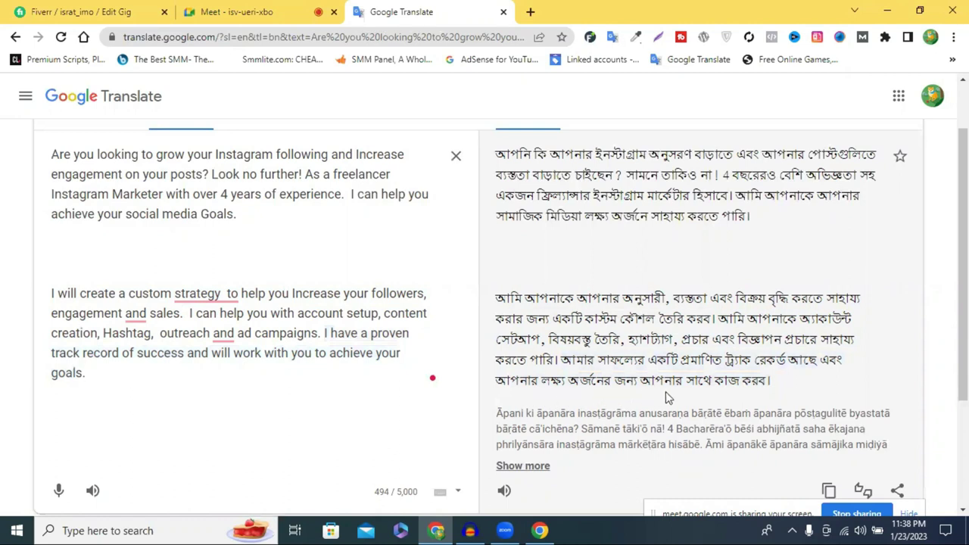
{"action": "scroll", "coordinate": [0, 352], "scroll_direction": "up", "scroll_amount": 1}
{"action": "left_click_drag", "start_coordinate": [96, 448], "coordinate": [64, 224]}
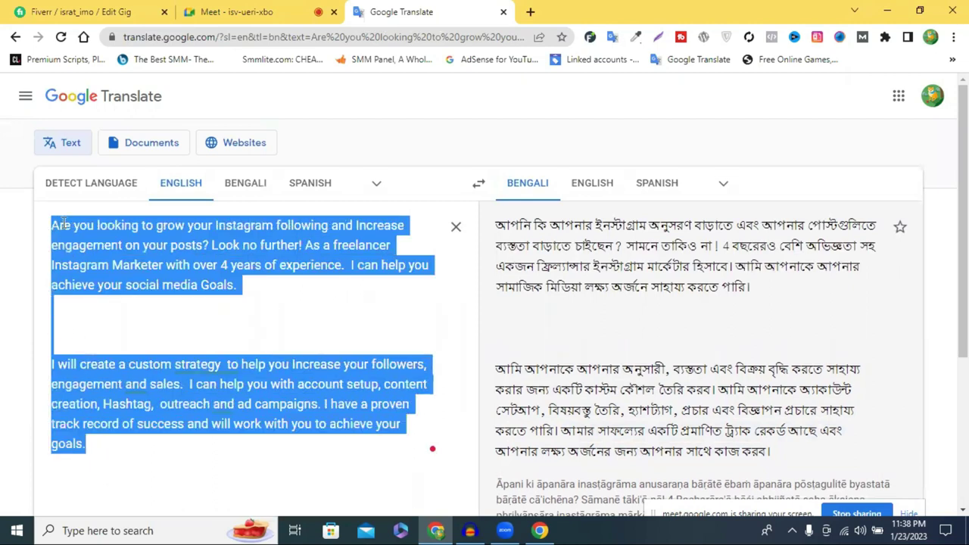
{"action": "left_click", "coordinate": [69, 331]}
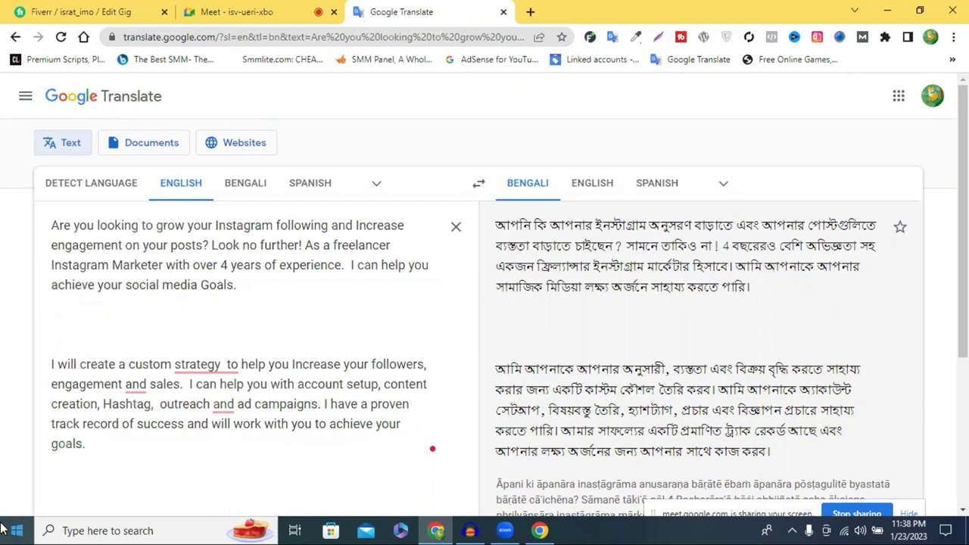
{"action": "key", "text": "BackSpace"}
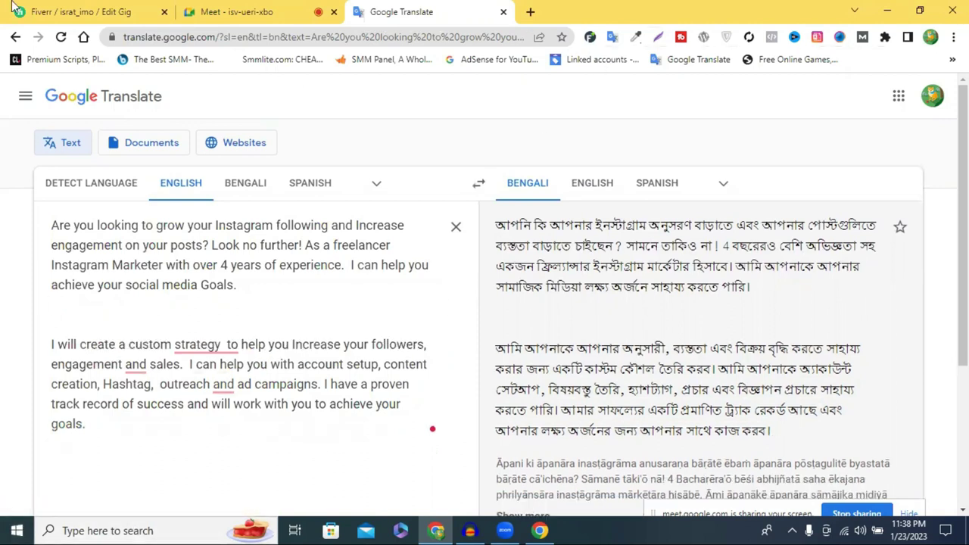
- Back in the Fiverr gig description, hyphenate the first paragraph's words as "en-gagement" and "fo-llowing"
{"action": "left_click", "coordinate": [76, 11]}
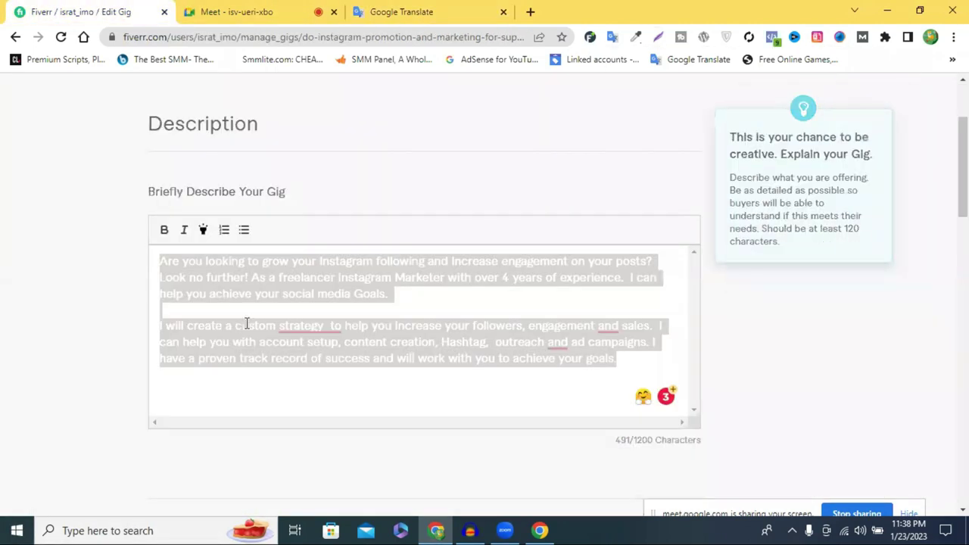
{"action": "left_click", "coordinate": [277, 327]}
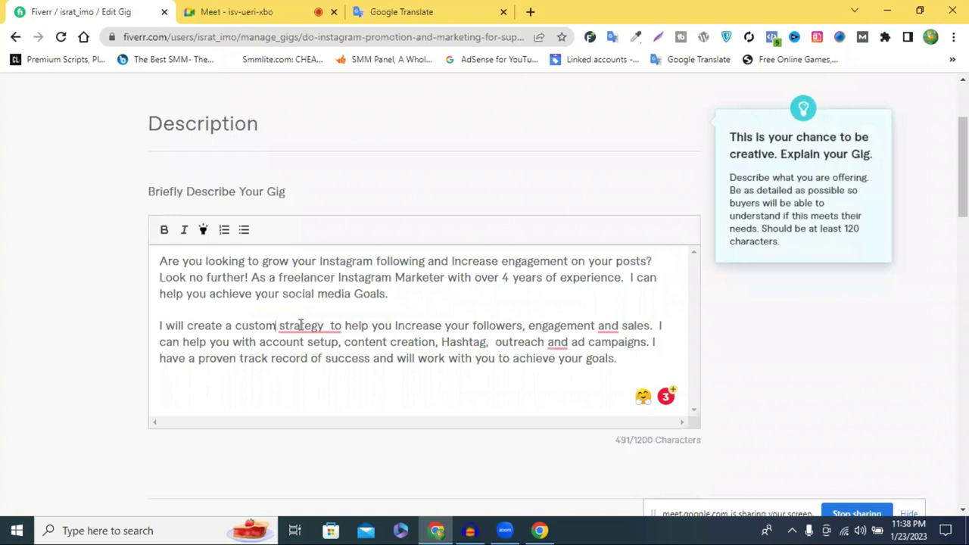
{"action": "left_click", "coordinate": [517, 261]}
{"action": "type", "text": "-"}
{"action": "left_click", "coordinate": [387, 262]}
{"action": "type", "text": "-"}
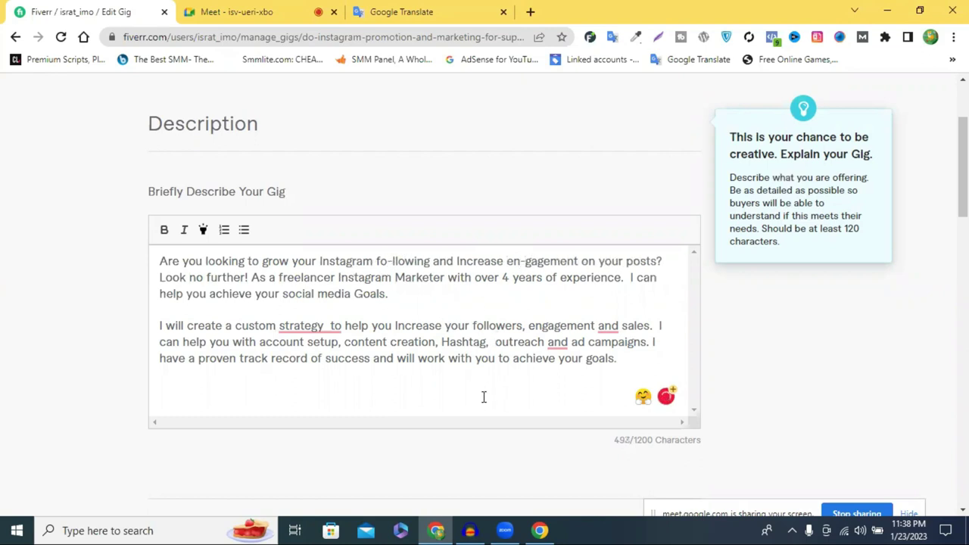
- In the second paragraph, remove the extra space after "strategy" and hyphenate the words as "en-gagement" and "fo-llowers"
{"action": "left_click", "coordinate": [306, 330]}
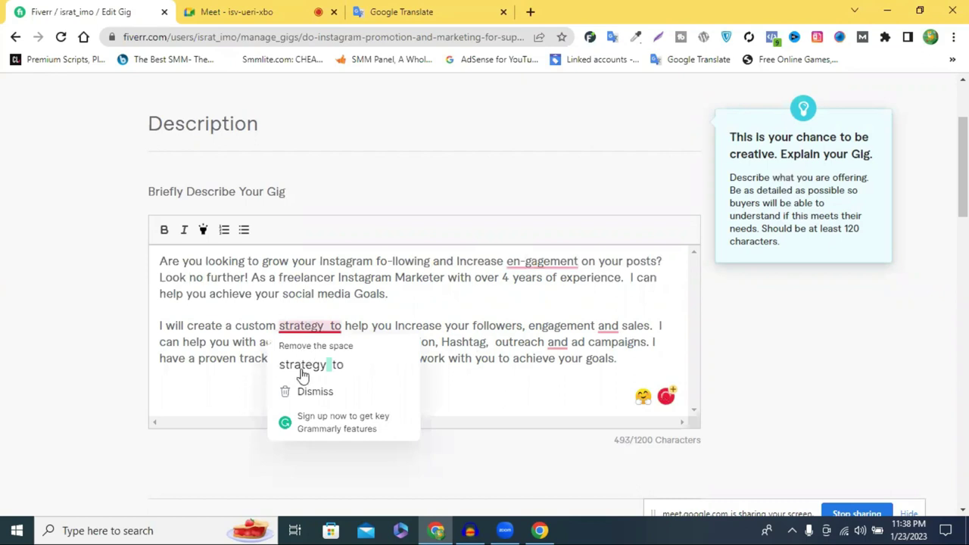
{"action": "left_click", "coordinate": [303, 365]}
{"action": "left_click", "coordinate": [542, 326]}
{"action": "type", "text": "-"}
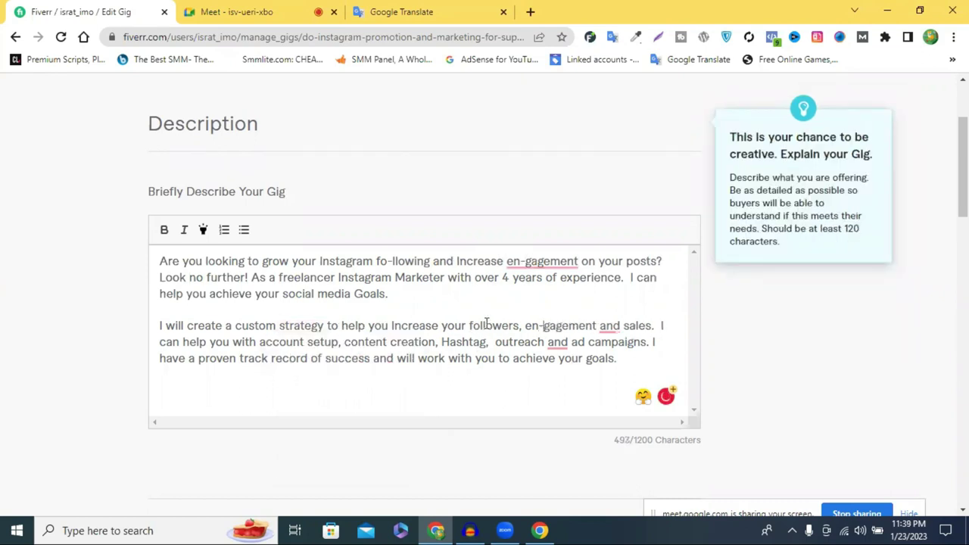
{"action": "type", "text": "-"}
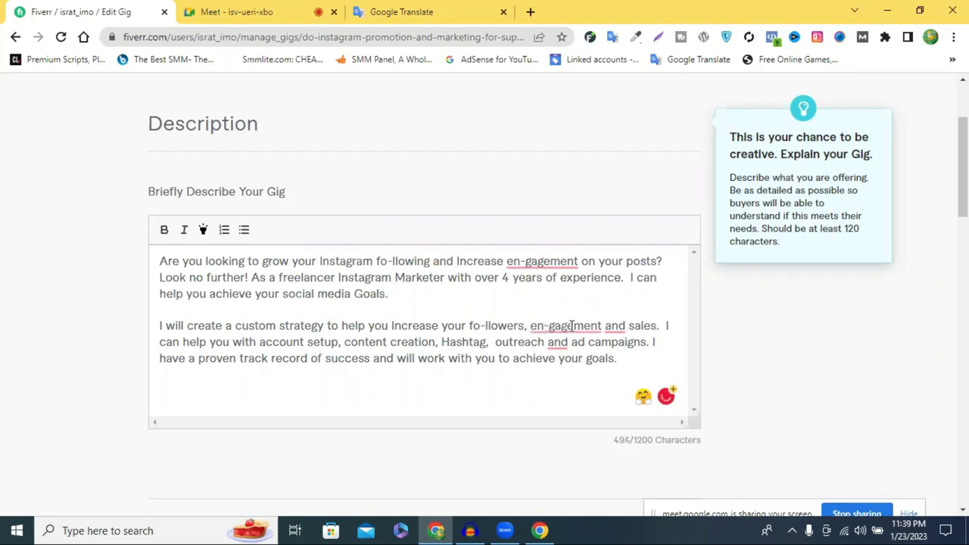
- Add the heading "What This Offer Includes:" below the second paragraph, separated by a blank line
{"action": "left_click", "coordinate": [434, 377]}
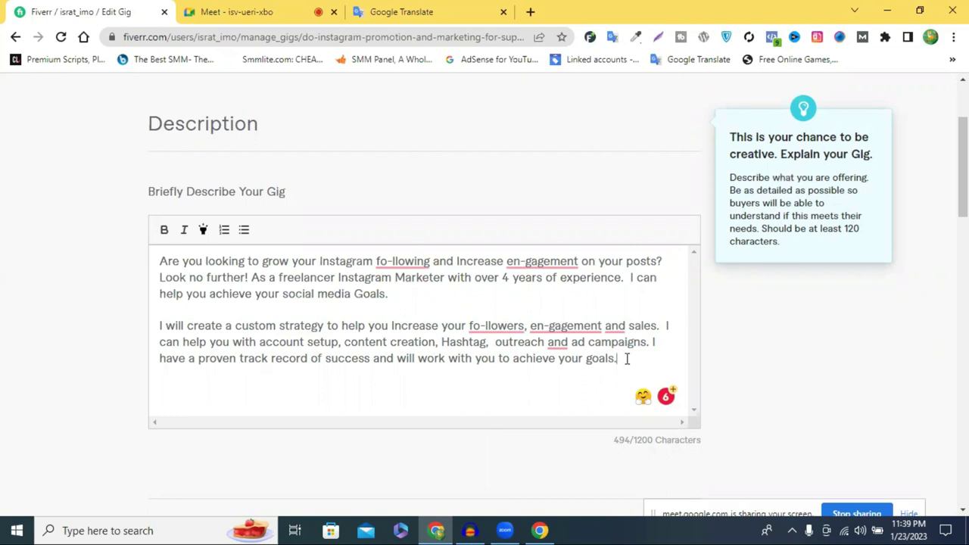
{"action": "key", "text": "Return"}
{"action": "key", "text": "Return"}
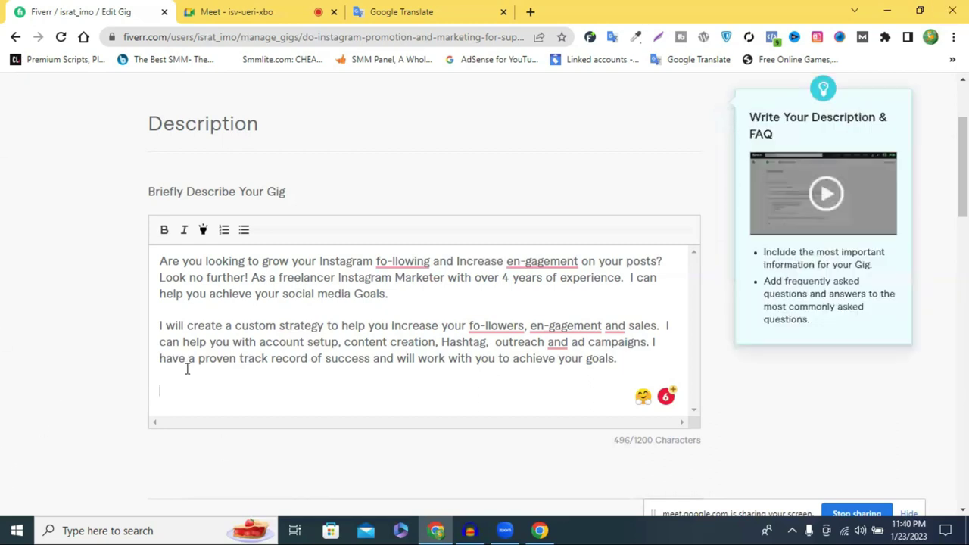
{"action": "mouse_move", "coordinate": [220, 354]}
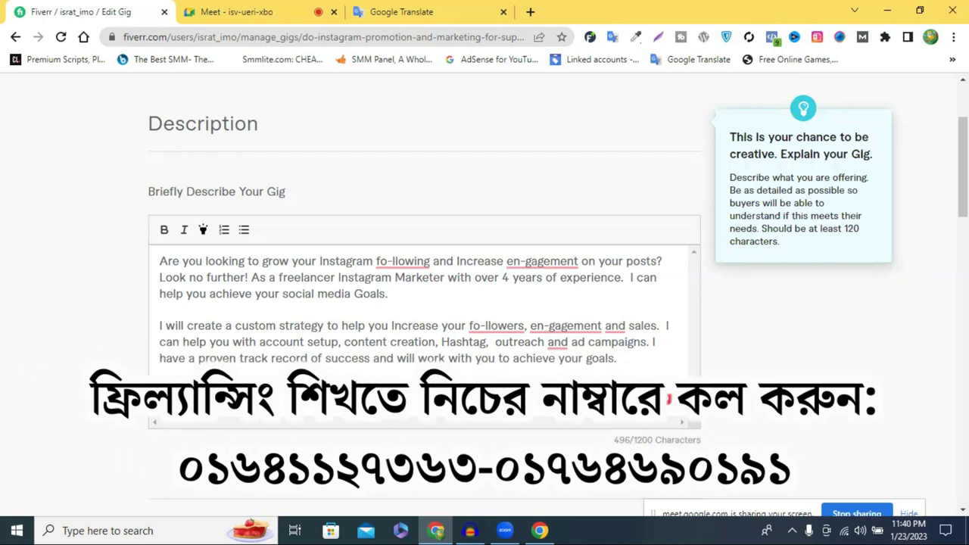
{"action": "type", "text": "What"}
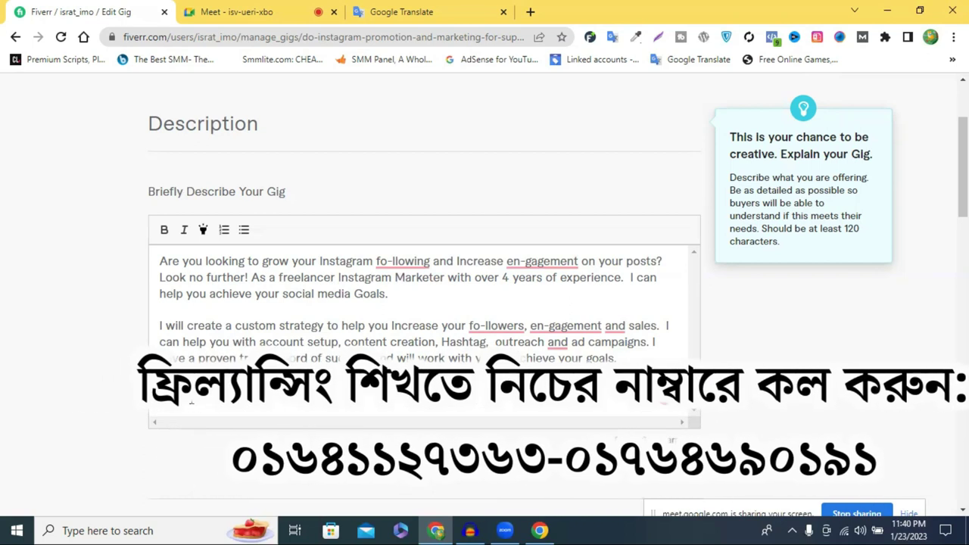
{"action": "type", "text": "This Offer"}
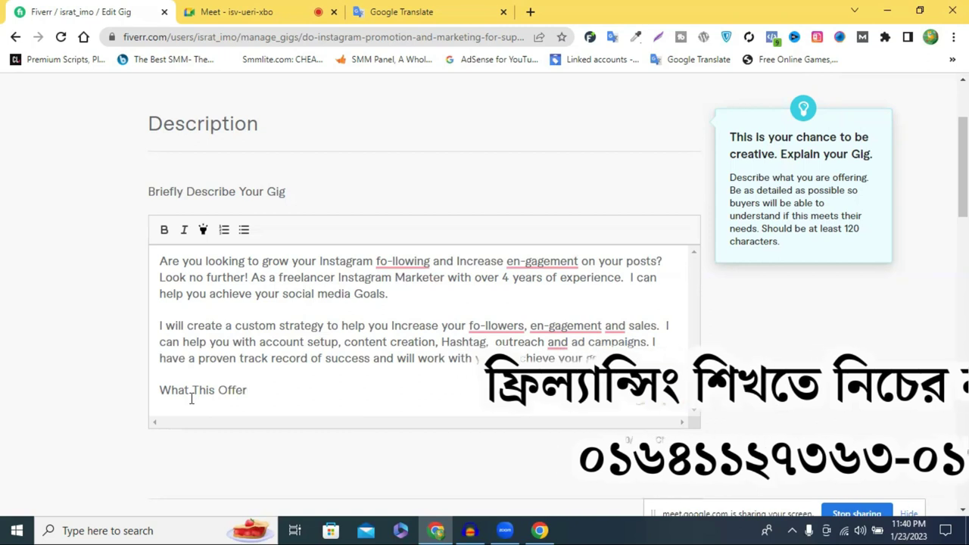
{"action": "type", "text": " In"}
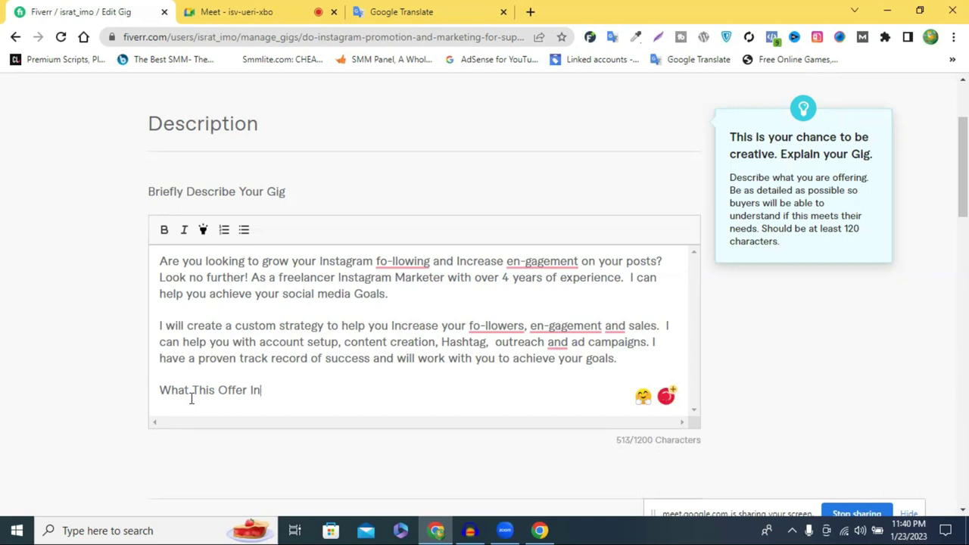
{"action": "type", "text": "cludes:"}
- Make the "What This Offer Includes:" heading bold and highlighted
{"action": "left_click_drag", "start_coordinate": [311, 391], "coordinate": [151, 392]}
{"action": "left_click", "coordinate": [164, 230]}
{"action": "left_click", "coordinate": [202, 231]}
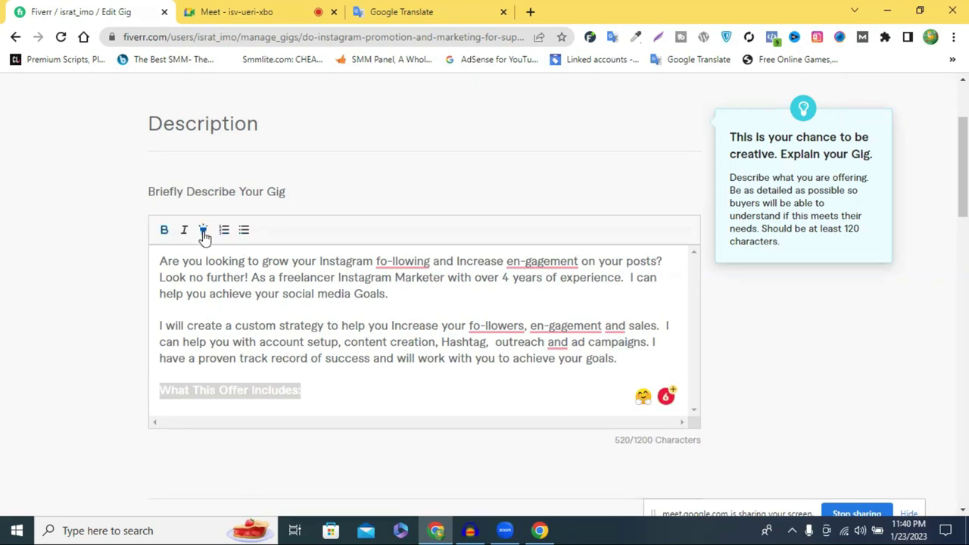
{"action": "left_click", "coordinate": [362, 402]}
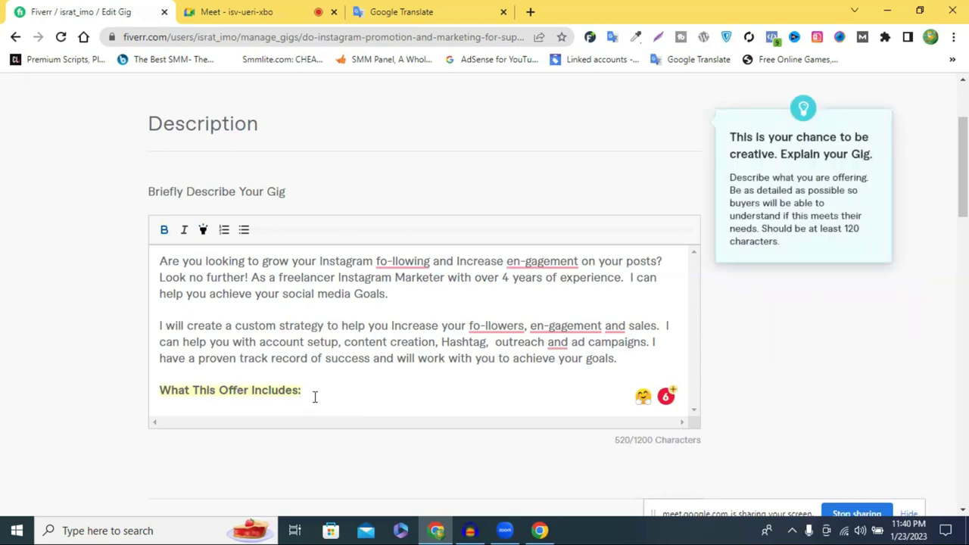
- Start a numbered list on a new line below the "What This Offer Includes:" heading
{"action": "key", "text": "Return"}
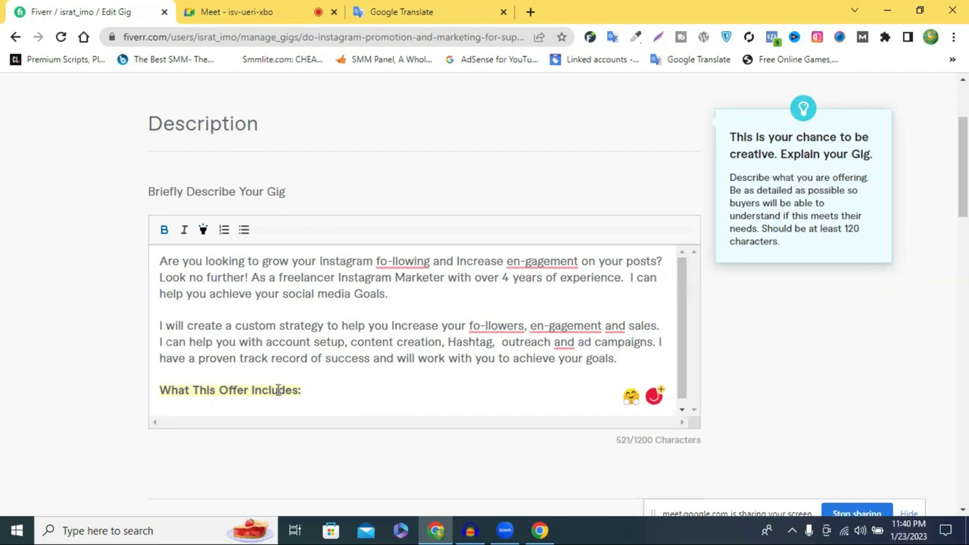
{"action": "left_click", "coordinate": [223, 230]}
{"action": "scroll", "coordinate": [346, 363], "scroll_direction": "down", "scroll_amount": 2}
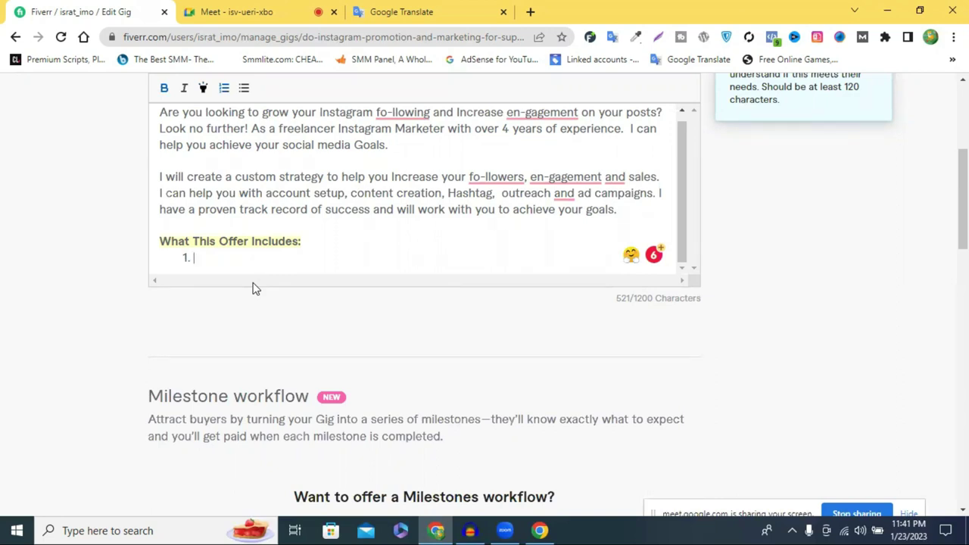
{"action": "type", "text": "get"}
{"action": "key", "text": "BackSpace"}
{"action": "key", "text": "BackSpace"}
{"action": "key", "text": "BackSpace"}
{"action": "key", "text": "BackSpace"}
{"action": "key", "text": "BackSpace"}
- Enter "Get Real And active Fo-llowers" as the first numbered item and start a second item
{"action": "left_click", "coordinate": [224, 88]}
{"action": "type", "text": "Get "}
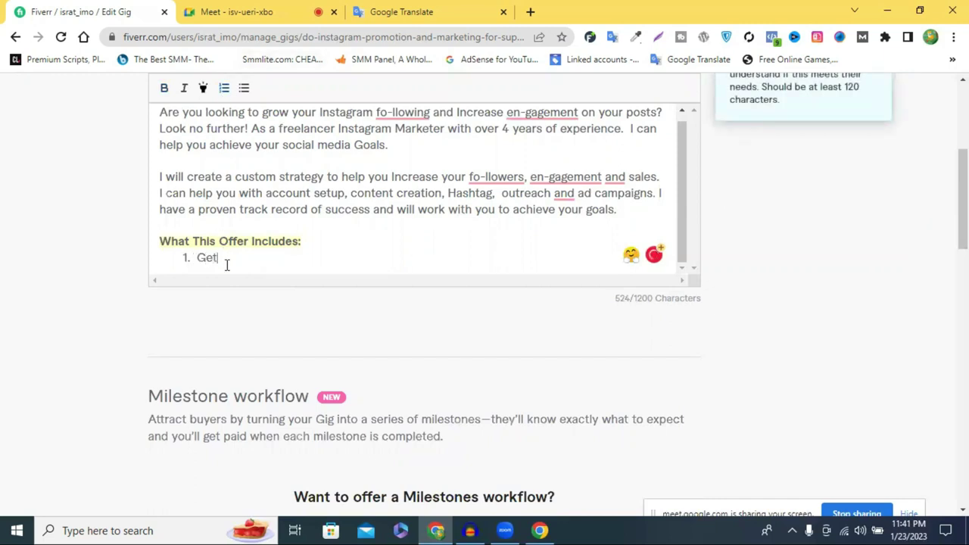
{"action": "type", "text": "Real And active "}
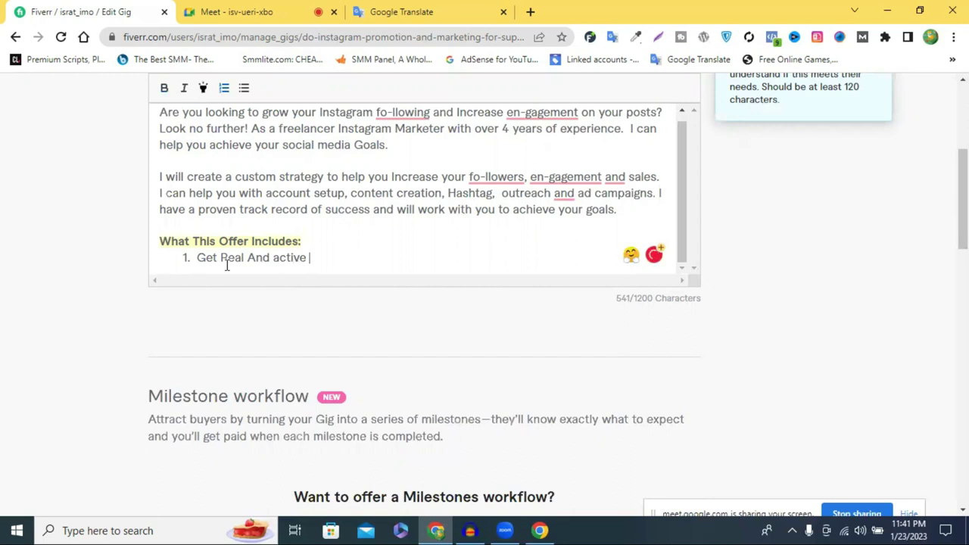
{"action": "type", "text": "Followers"}
{"action": "left_click", "coordinate": [324, 259]}
{"action": "type", "text": "-"}
{"action": "left_click", "coordinate": [391, 265]}
{"action": "key", "text": "Return"}
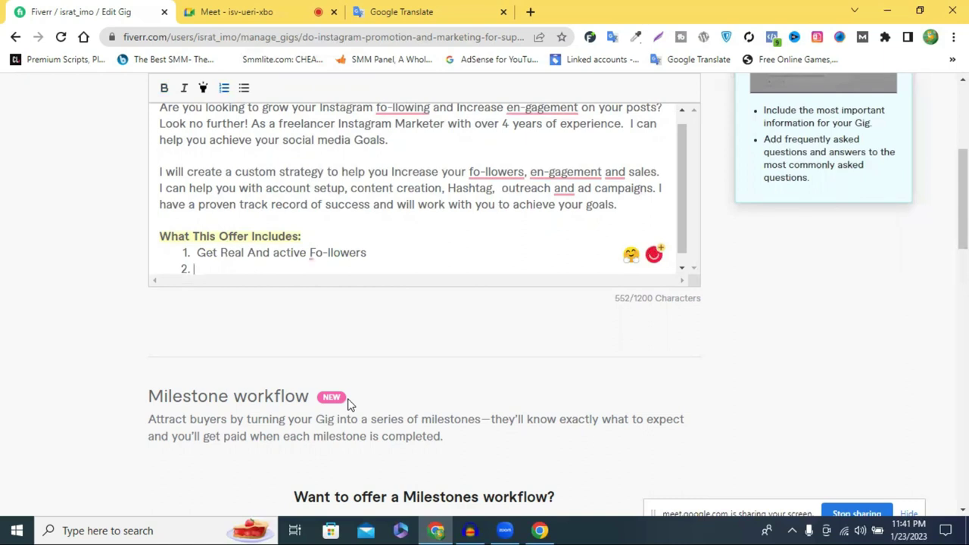
- Reword the first list item as "Real And Active Followers", removing the hyphen and "Get" and capitalizing "Active"
{"action": "mouse_move", "coordinate": [332, 256]}
{"action": "left_click", "coordinate": [335, 279]}
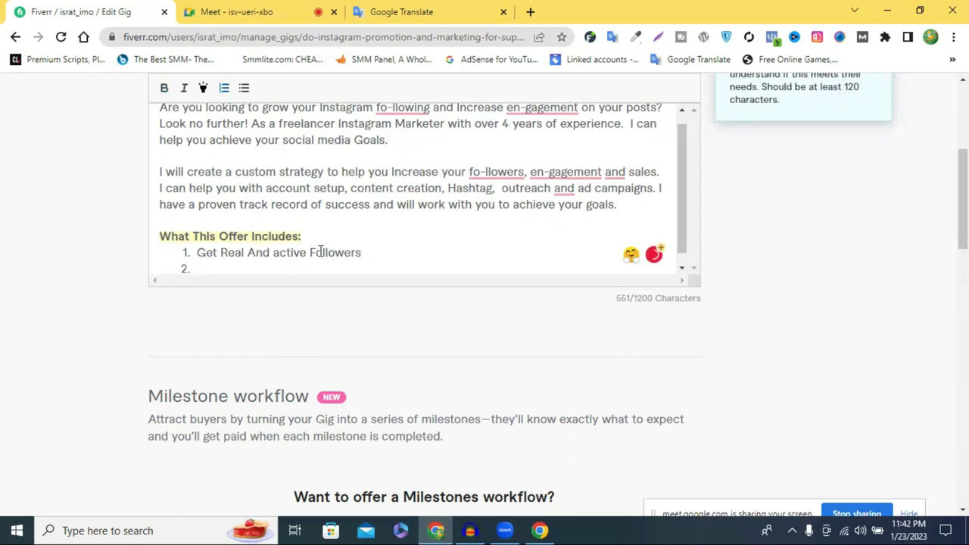
{"action": "mouse_move", "coordinate": [291, 254]}
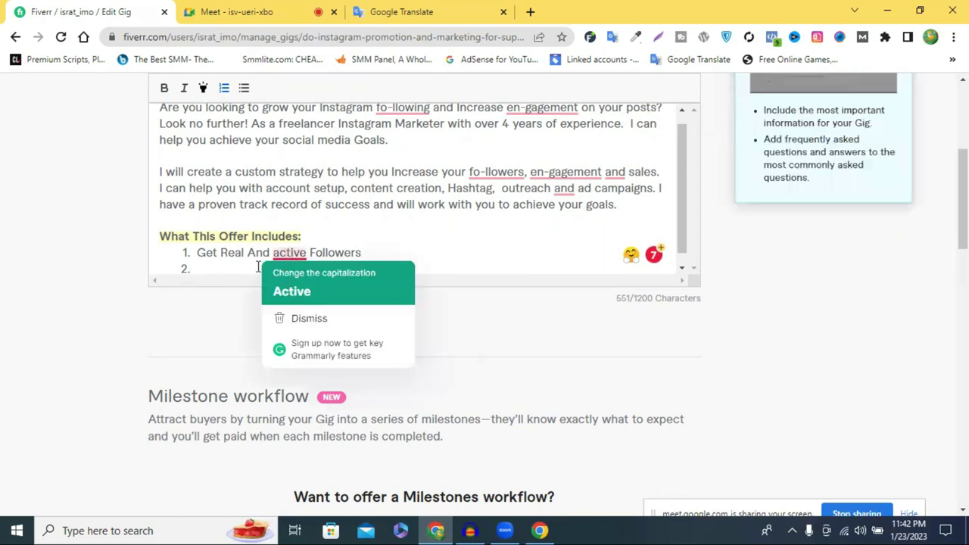
{"action": "left_click", "coordinate": [263, 269]}
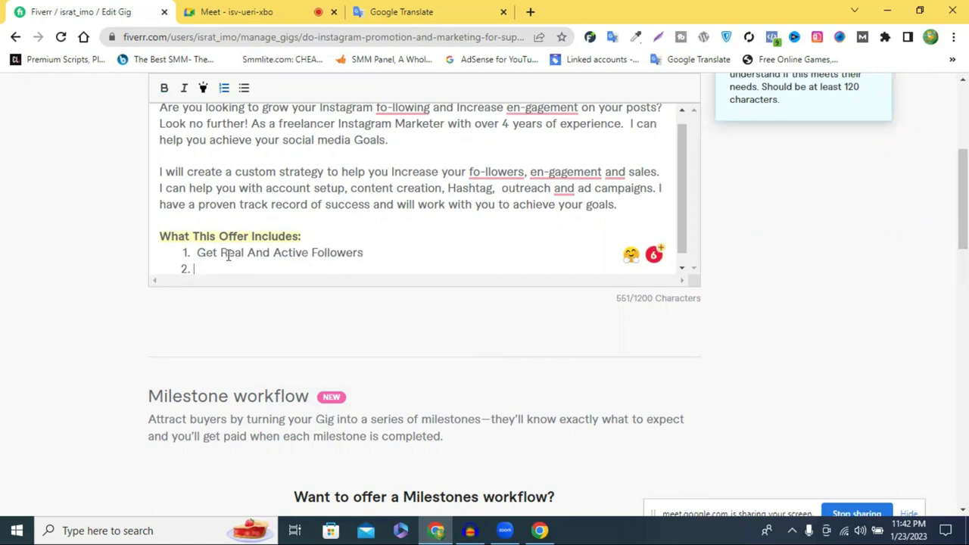
{"action": "double_click", "coordinate": [206, 253]}
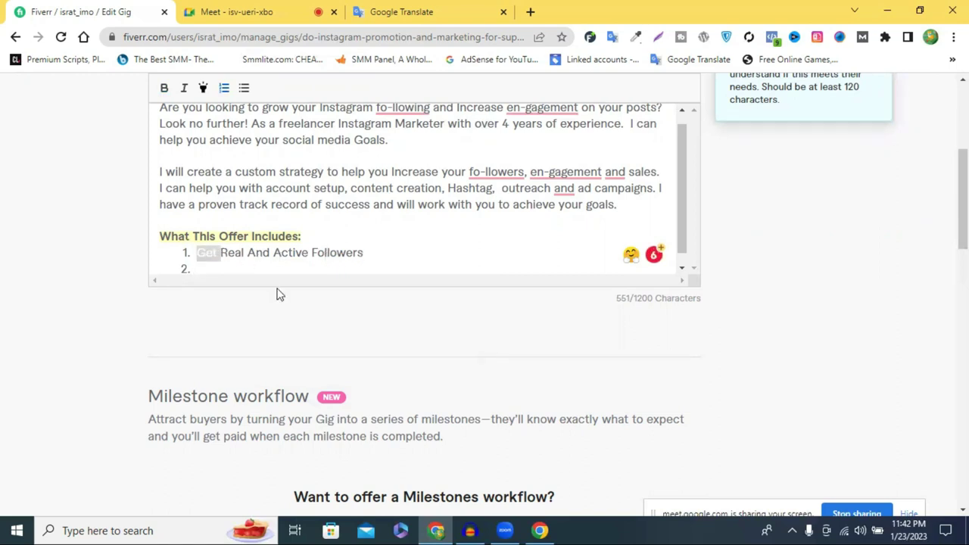
{"action": "key", "text": "BackSpace"}
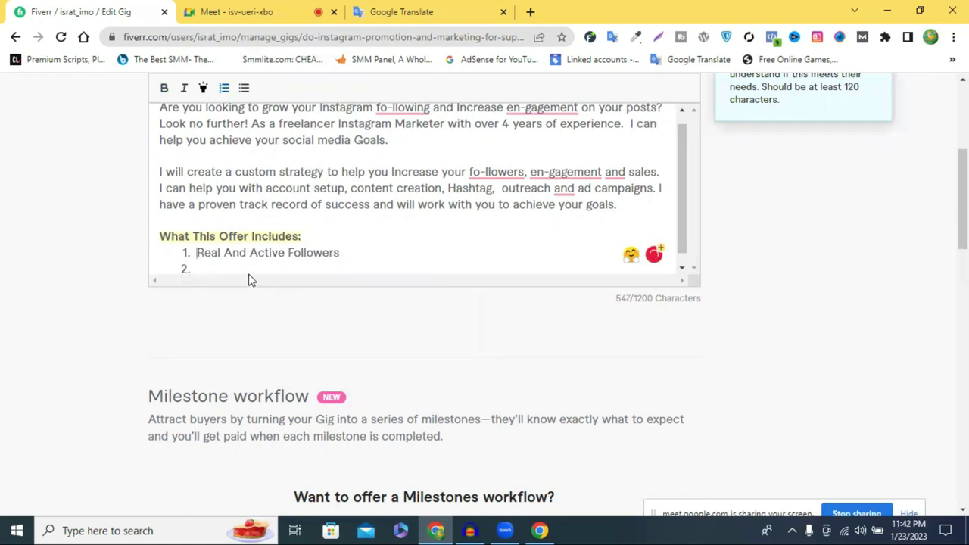
- Enter "Targeted Audience" as the second item of the numbered list
{"action": "left_click", "coordinate": [364, 259]}
{"action": "left_click", "coordinate": [214, 273]}
{"action": "type", "text": "Targebn"}
{"action": "key", "text": "BackSpace"}
{"action": "key", "text": "BackSpace"}
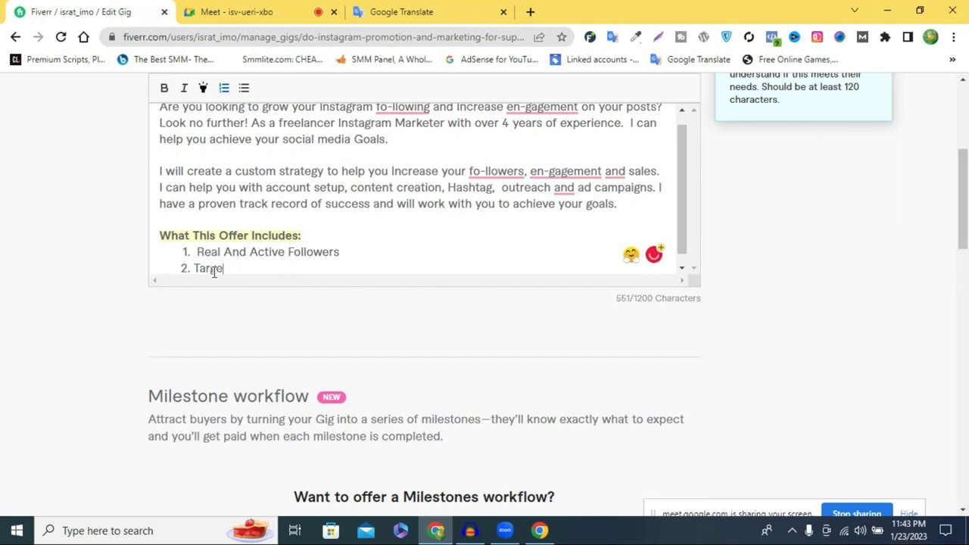
{"action": "type", "text": "ted Audience"}
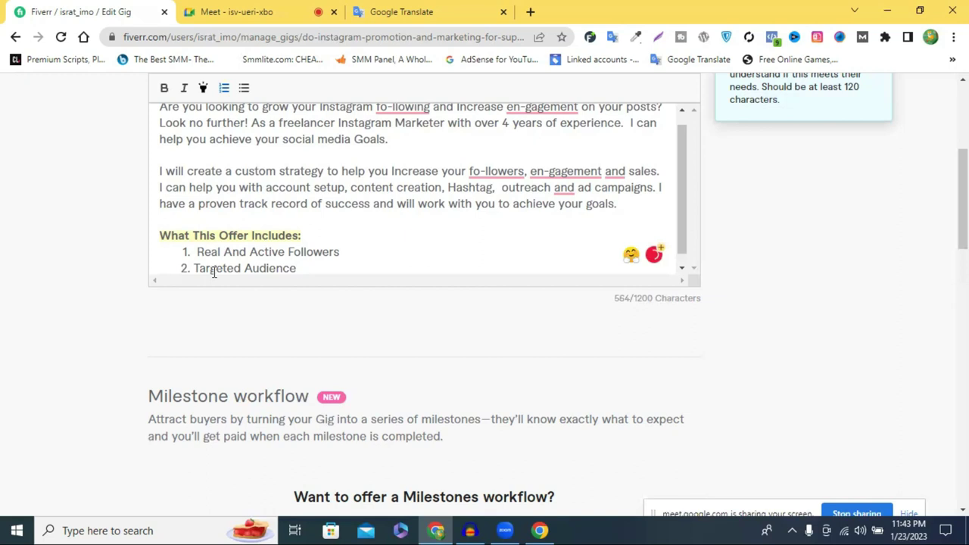
- Extend the second list item to "Targeted Audience research and Analysis" and start a third item
{"action": "type", "text": " research  and "}
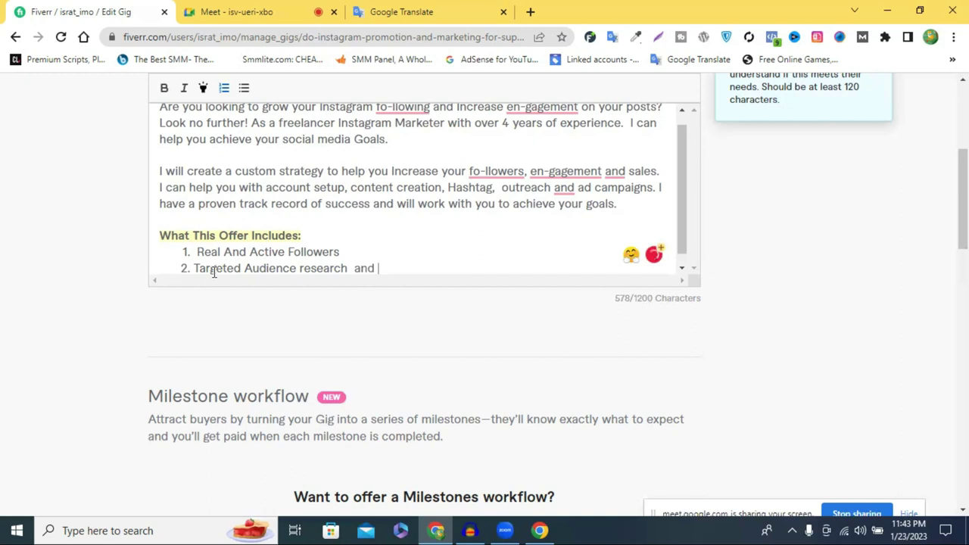
{"action": "type", "text": "Analysis"}
{"action": "key", "text": "Return"}
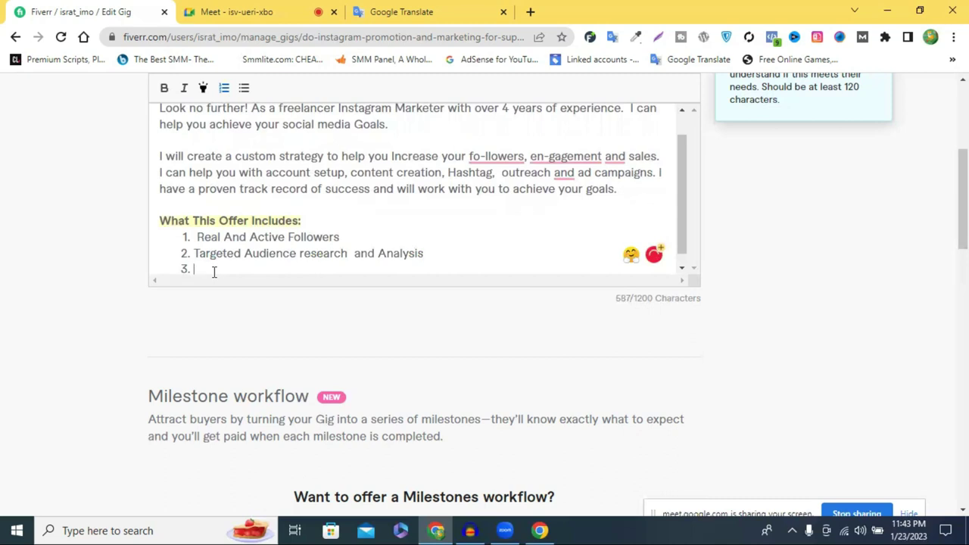
- Remove the extra space before "Real And Active Followers" and keep the "Targeted Audience" line formatted as the second numbered item
{"action": "left_click", "coordinate": [199, 227]}
{"action": "key", "text": "BackSpace"}
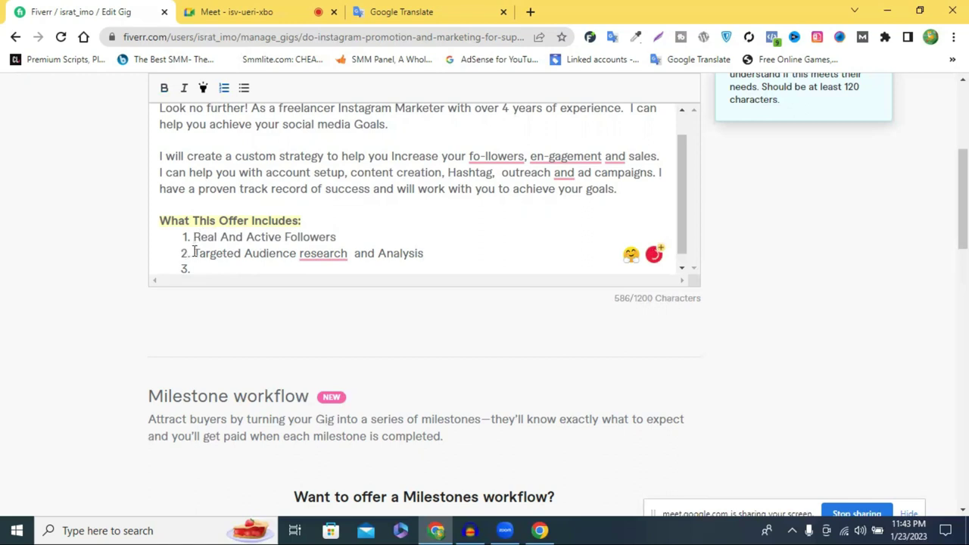
{"action": "left_click", "coordinate": [195, 252]}
{"action": "key", "text": "BackSpace"}
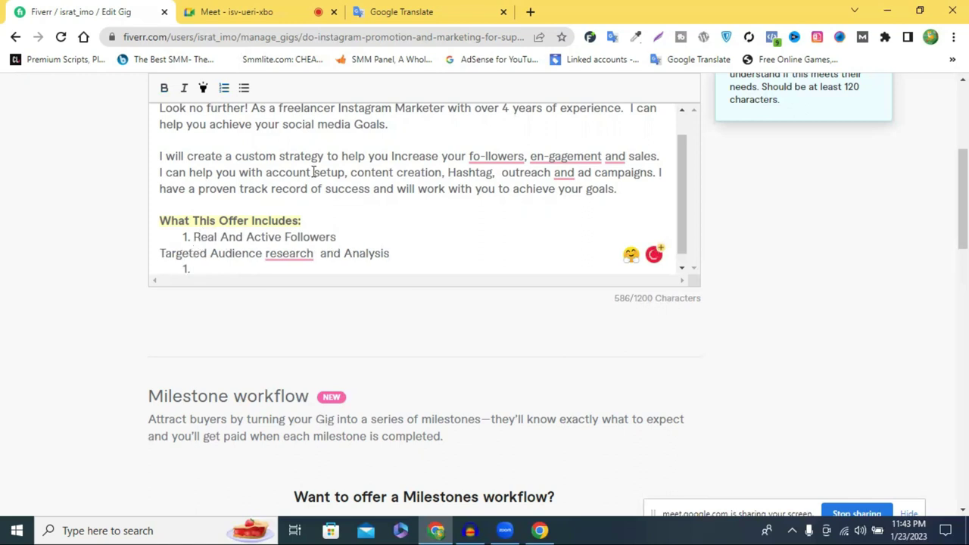
{"action": "left_click", "coordinate": [225, 88]}
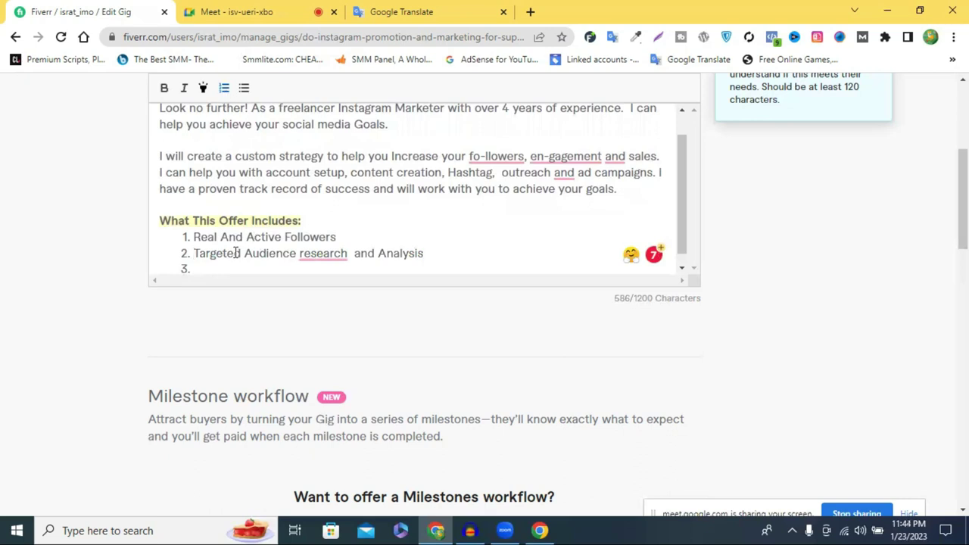
- Capitalize "Research" in the second list item using the suggested correction and return to the empty third item
{"action": "mouse_move", "coordinate": [318, 252]}
{"action": "left_click", "coordinate": [324, 290]}
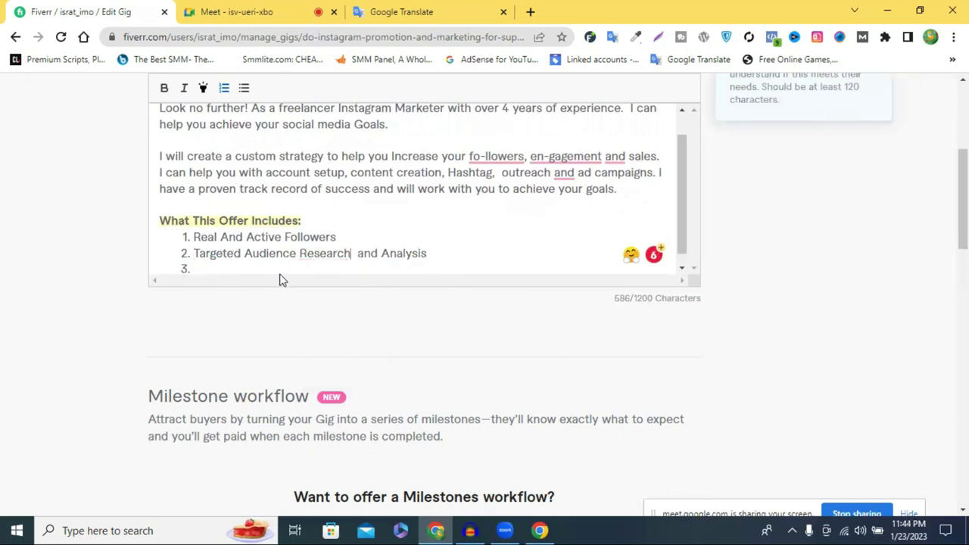
{"action": "left_click", "coordinate": [252, 266]}
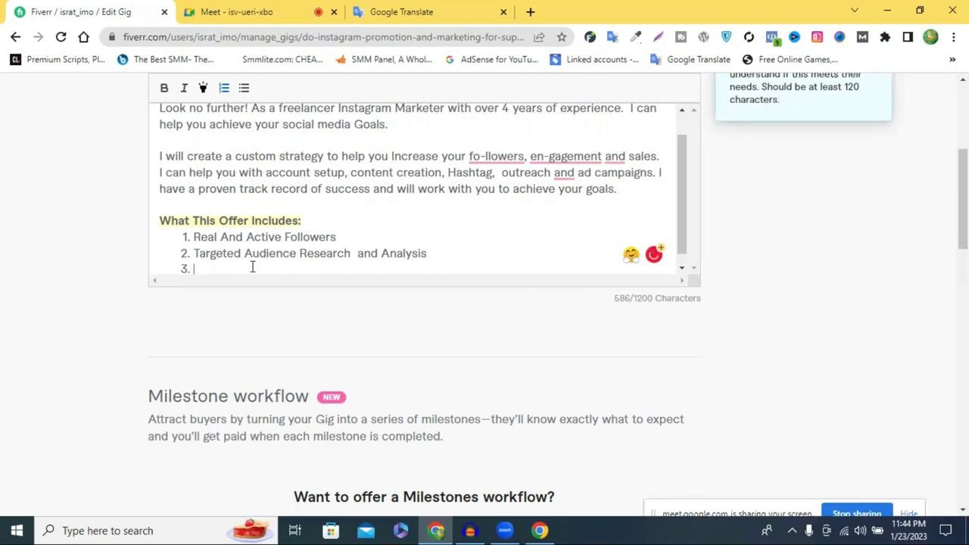
- Insert an empty numbered item between "Real And Active Followers" and the "Targeted Audience" item
{"action": "left_click", "coordinate": [353, 244]}
{"action": "key", "text": "Return"}
{"action": "key", "text": "Return"}
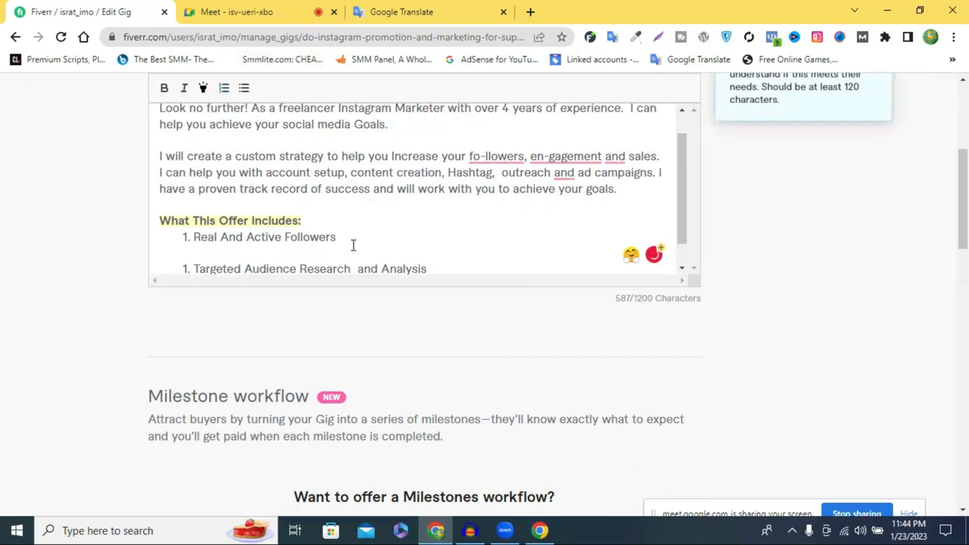
{"action": "left_click", "coordinate": [221, 89]}
- Enter "Instagram Account Setup and optimization" as the second item, directly above "Targeted Audience Research and Analysis"
{"action": "type", "text": "Instagram"}
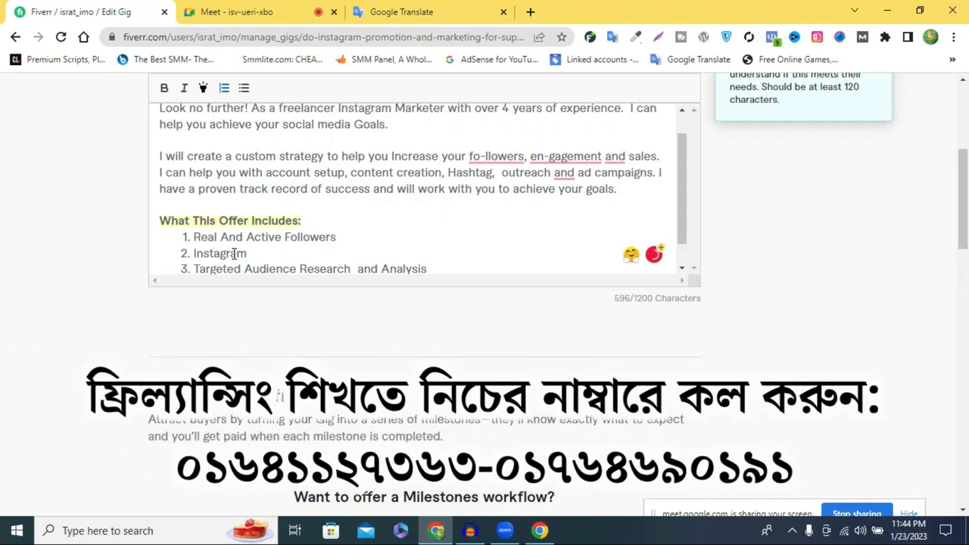
{"action": "type", "text": " Ac"}
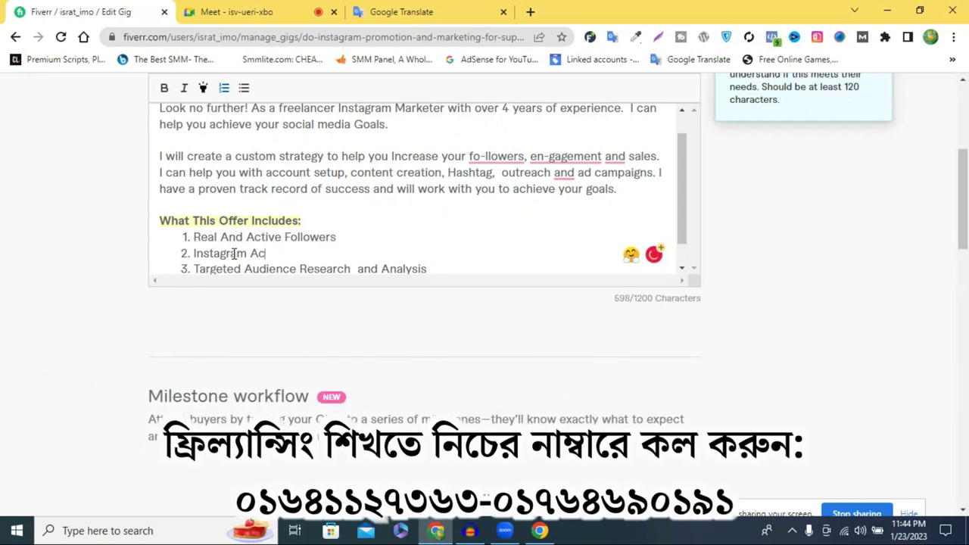
{"action": "type", "text": "count "}
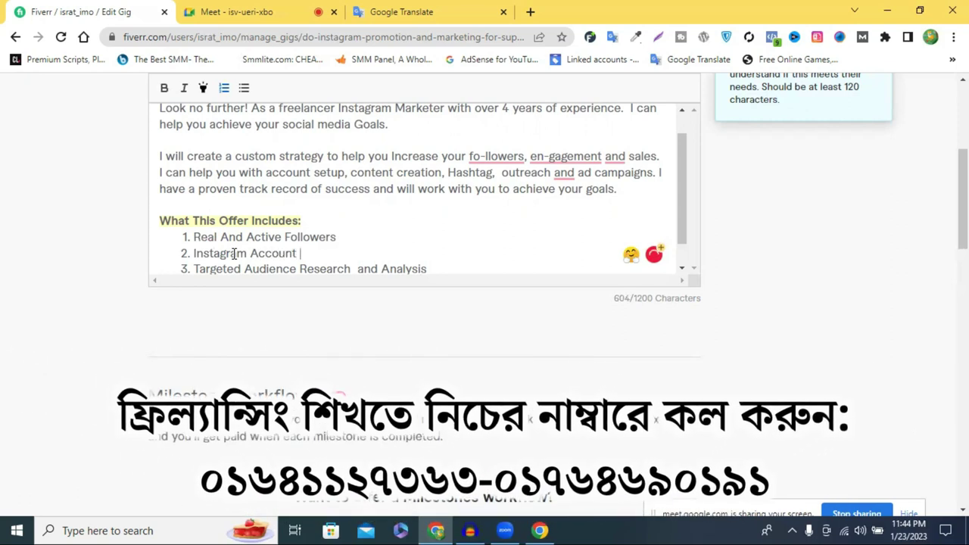
{"action": "type", "text": "Set"}
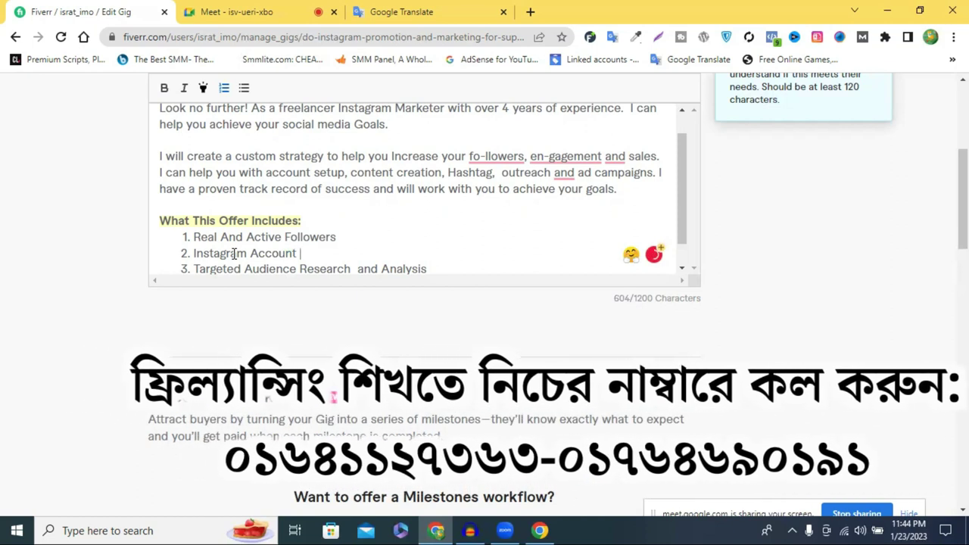
{"action": "type", "text": "up"}
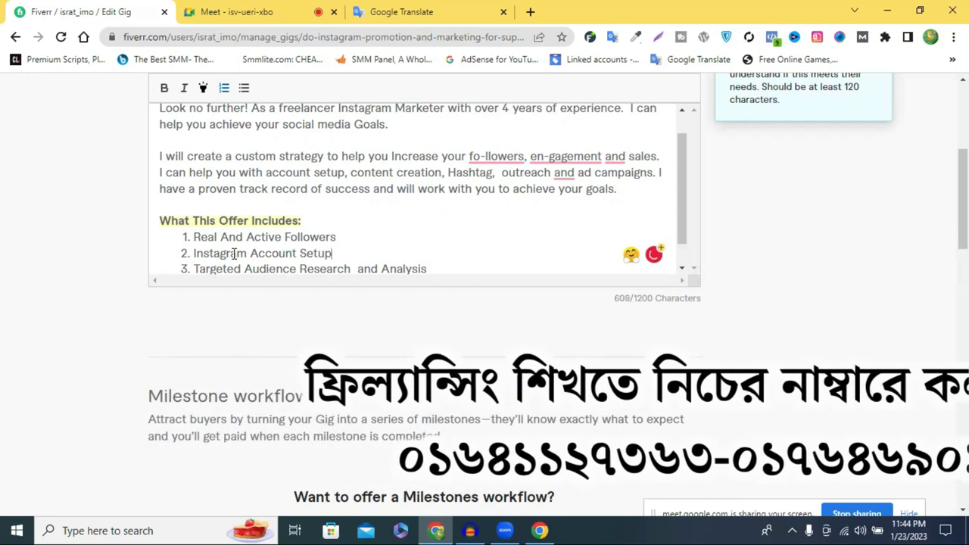
{"action": "type", "text": " a"}
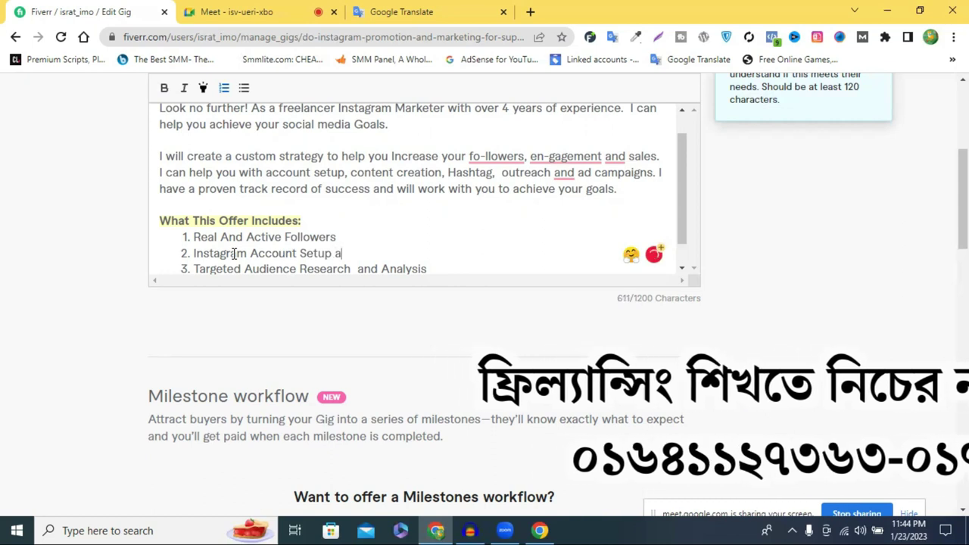
{"action": "type", "text": "nd opti"}
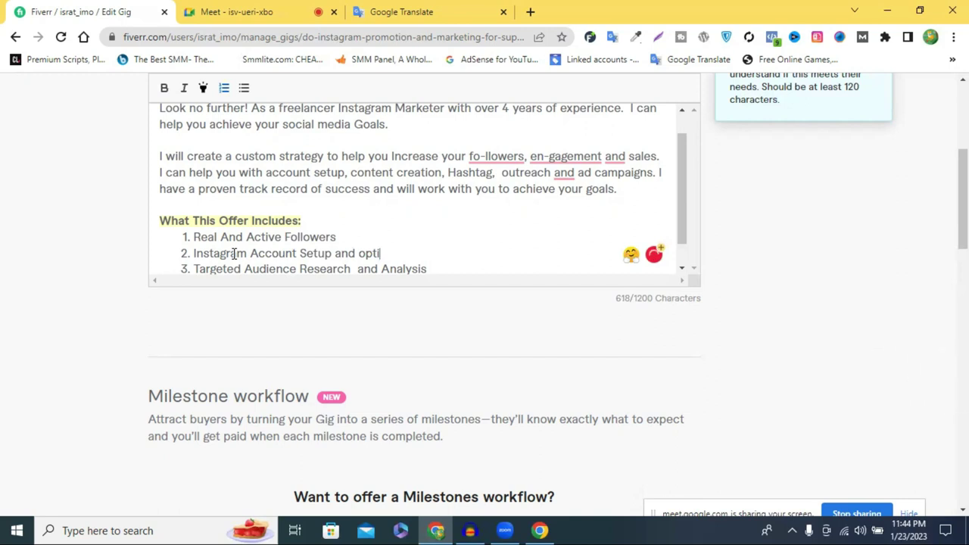
{"action": "type", "text": "mization"}
{"action": "key", "text": "Return"}
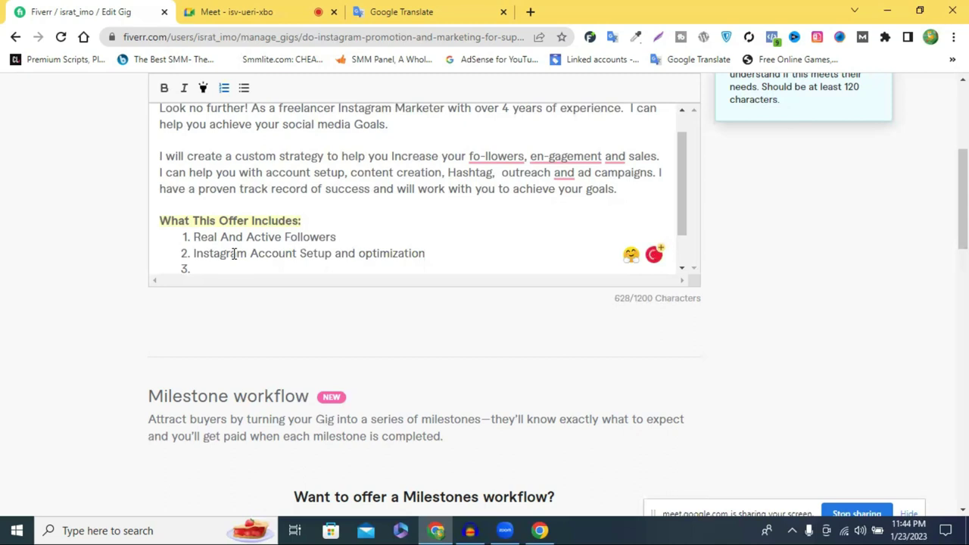
{"action": "type", "text": "Targeted Audience Research  and Analysis"}
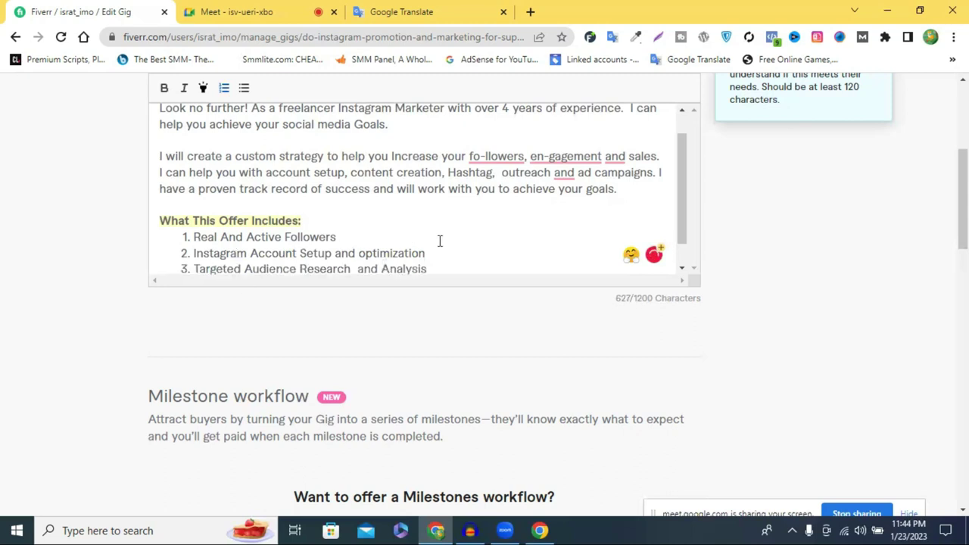
- Add "Content Creation and planning" as the fourth item, correcting the spelling of "Creation", and start a fifth item
{"action": "key", "text": "Return"}
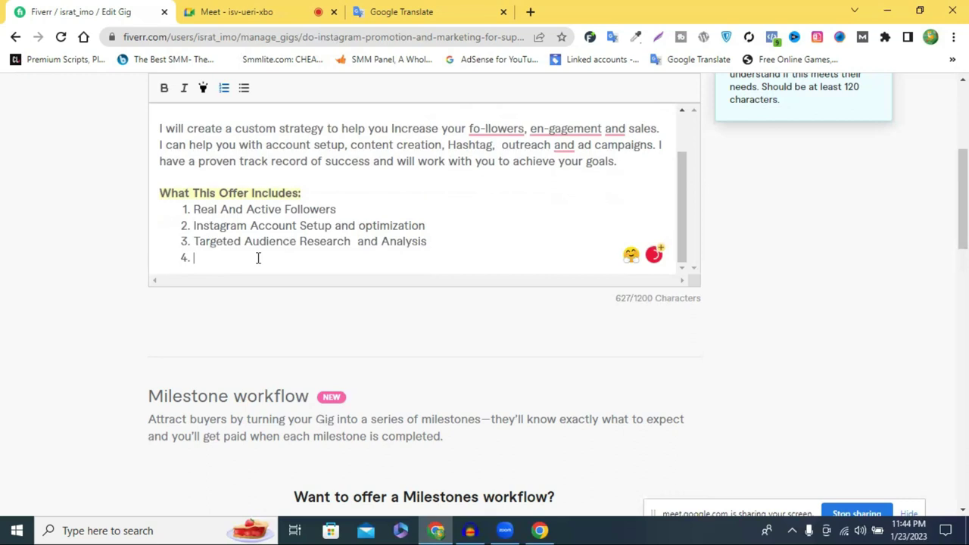
{"action": "type", "text": "Content Creration"}
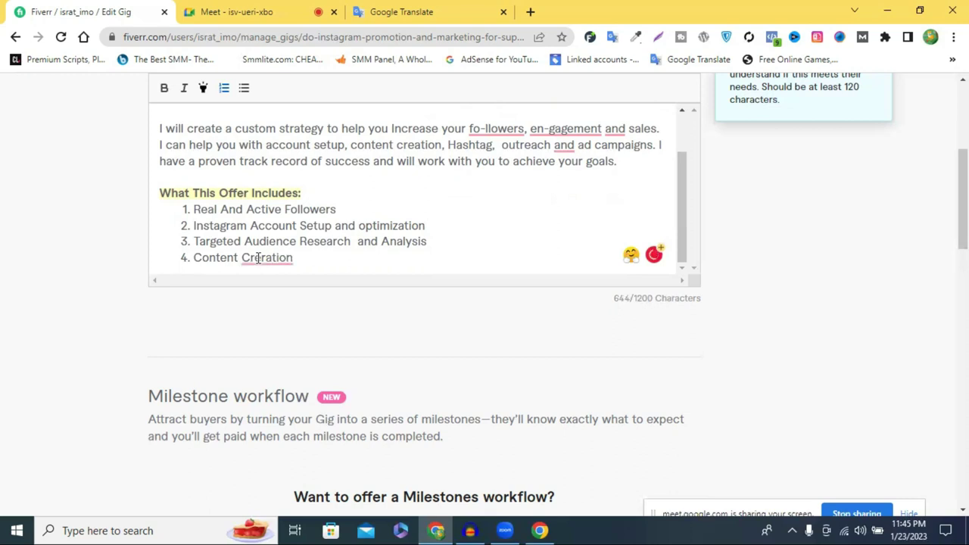
{"action": "type", "text": "and"}
{"action": "right_click", "coordinate": [258, 259]}
{"action": "left_click", "coordinate": [250, 283]}
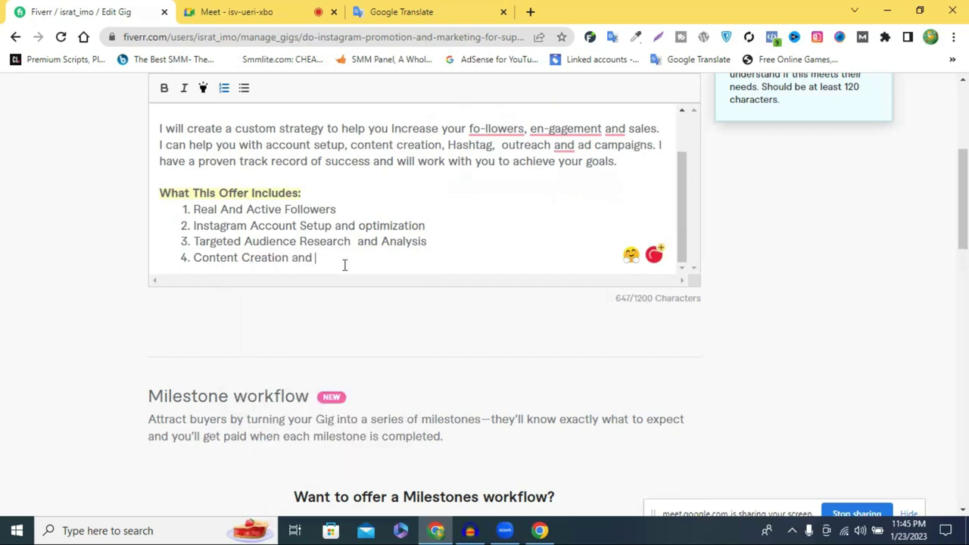
{"action": "type", "text": "planning"}
{"action": "key", "text": "Return"}
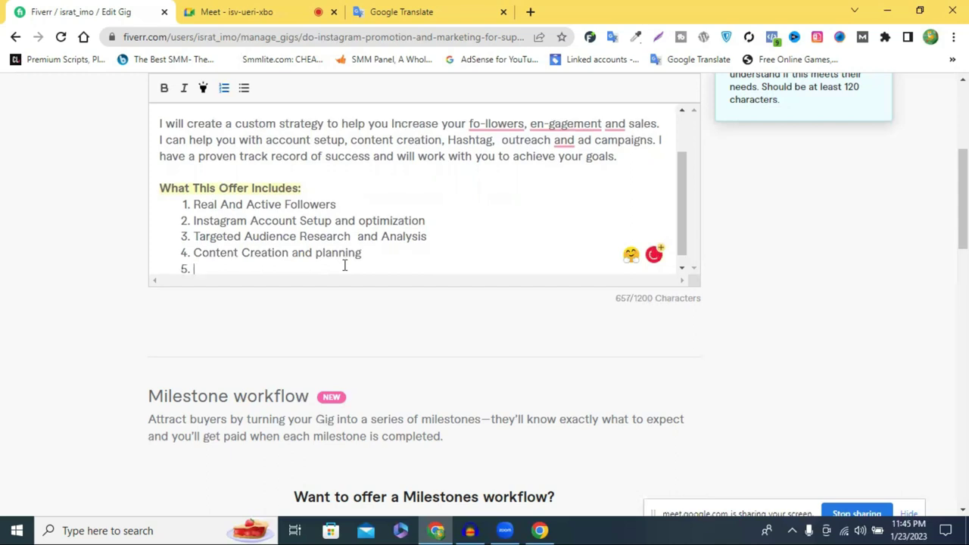
- Enter "Post Scheduling and Management" as the fifth item, correcting the spelling of "Management", and start a sixth item
{"action": "type", "text": "Post"}
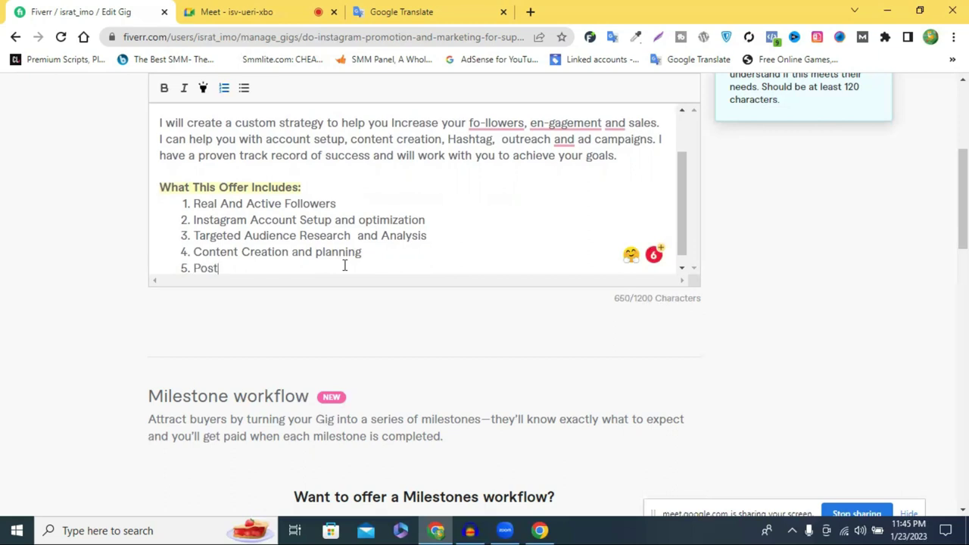
{"action": "type", "text": " Schedu"}
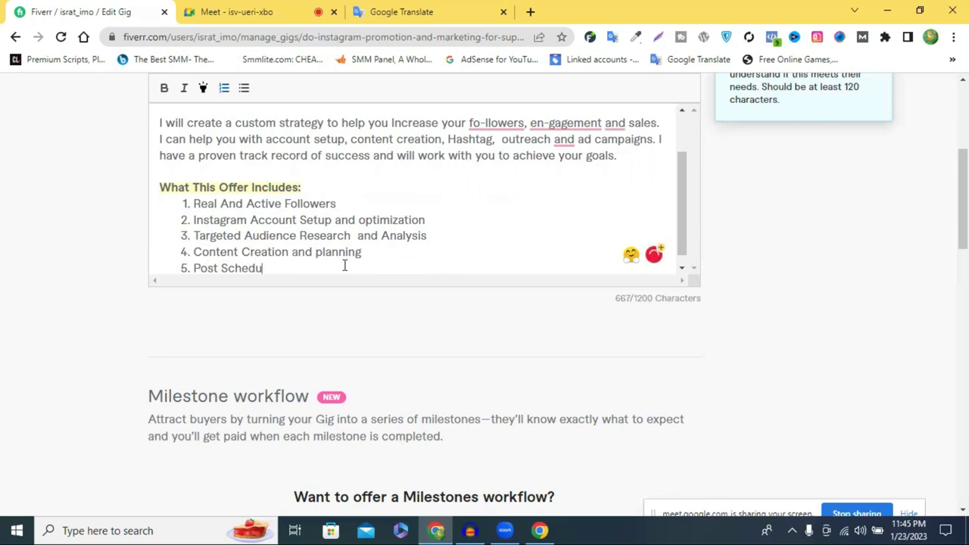
{"action": "type", "text": "link"}
{"action": "type", "text": "g"}
{"action": "key", "text": "BackSpace"}
{"action": "key", "text": "BackSpace"}
{"action": "key", "text": "BackSpace"}
{"action": "type", "text": "ng and Manag"}
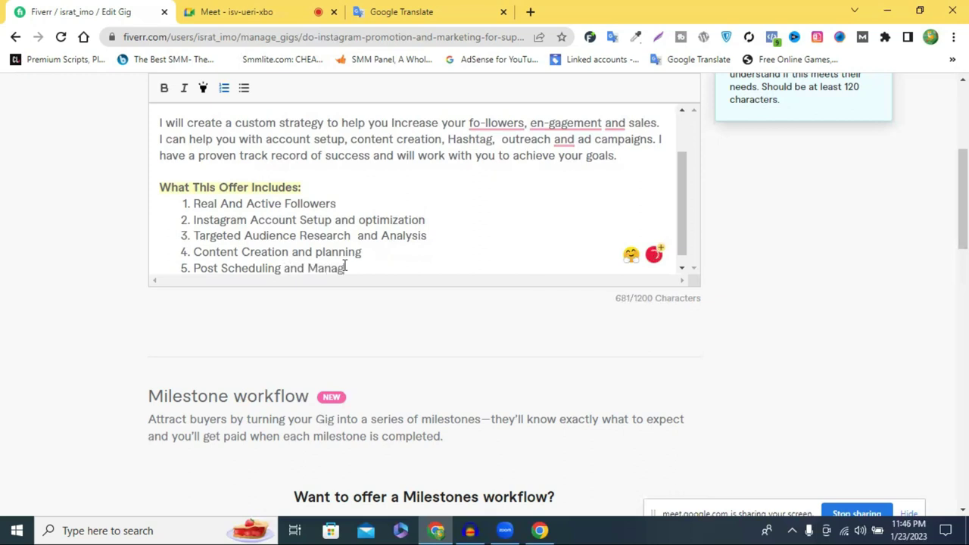
{"action": "type", "text": "ement"}
{"action": "mouse_move", "coordinate": [342, 261]}
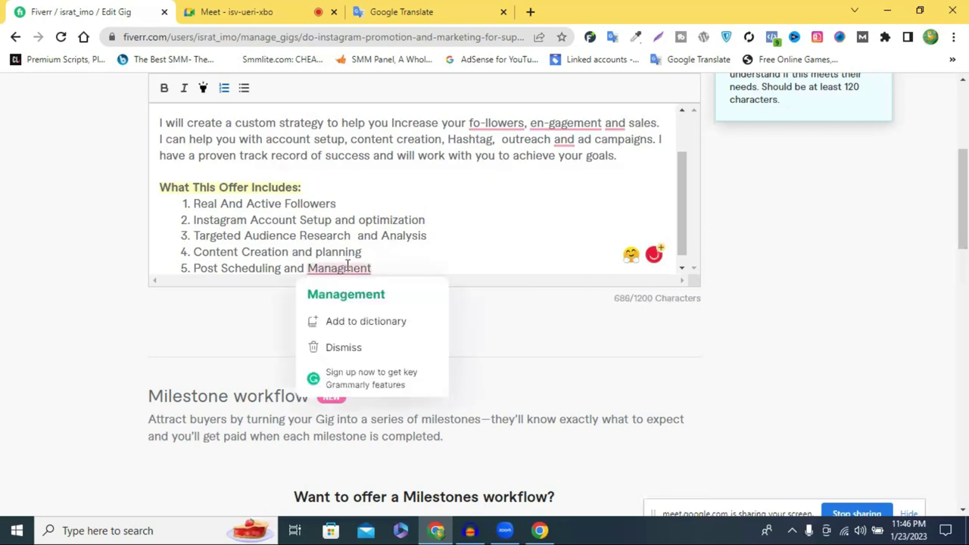
{"action": "left_click", "coordinate": [335, 296]}
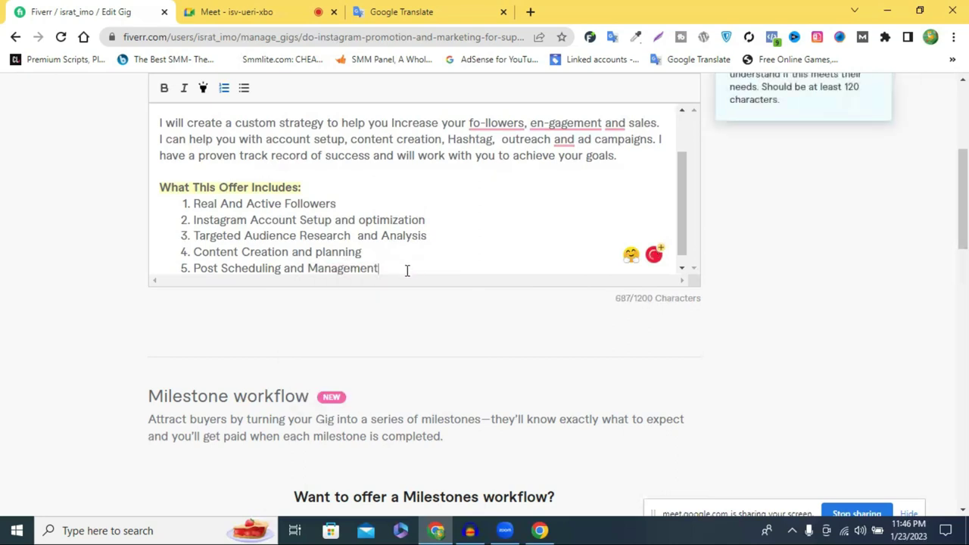
{"action": "key", "text": "Return"}
{"action": "scroll", "coordinate": [295, 252], "scroll_direction": "down", "scroll_amount": 1}
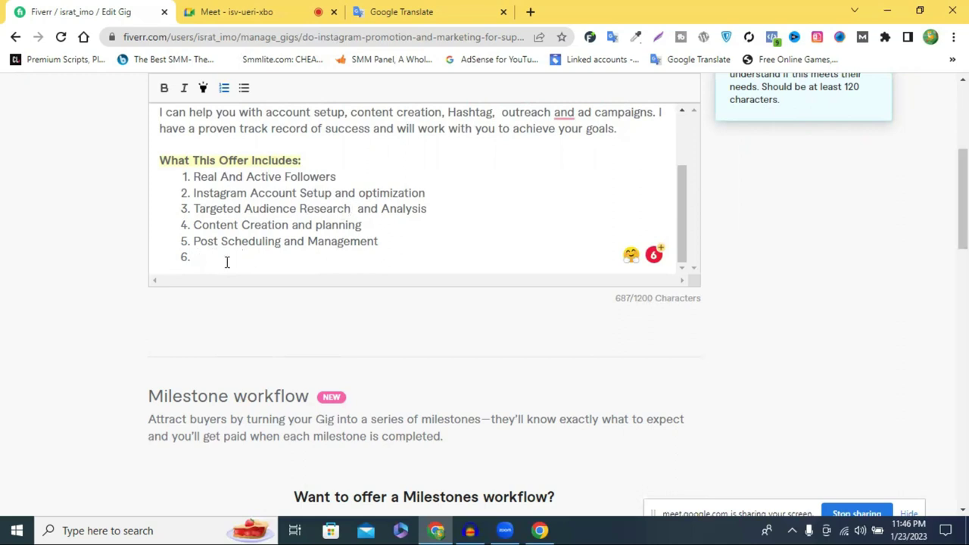
- Enter "Targeted Hashtag Research" as the sixth item without a leading space, reusing "Research" from the third item, and start a seventh item
{"action": "type", "text": "Targeted Hastag"}
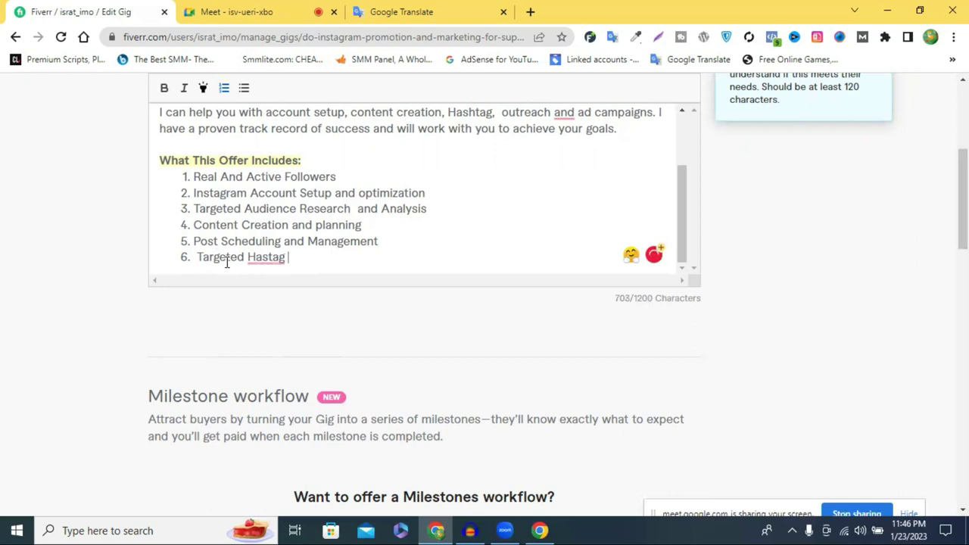
{"action": "mouse_move", "coordinate": [272, 261]}
{"action": "left_click", "coordinate": [302, 279]}
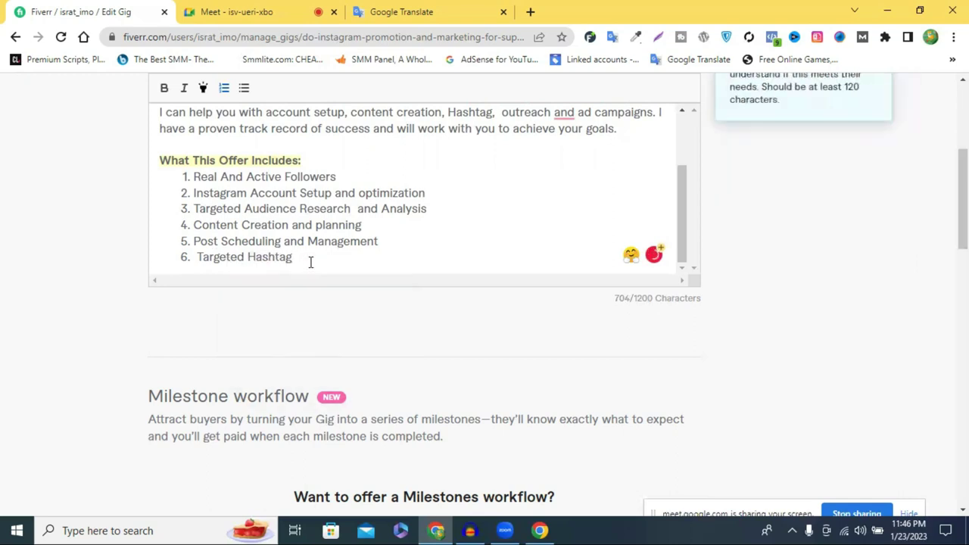
{"action": "double_click", "coordinate": [324, 208]}
{"action": "key", "text": "ctrl+c"}
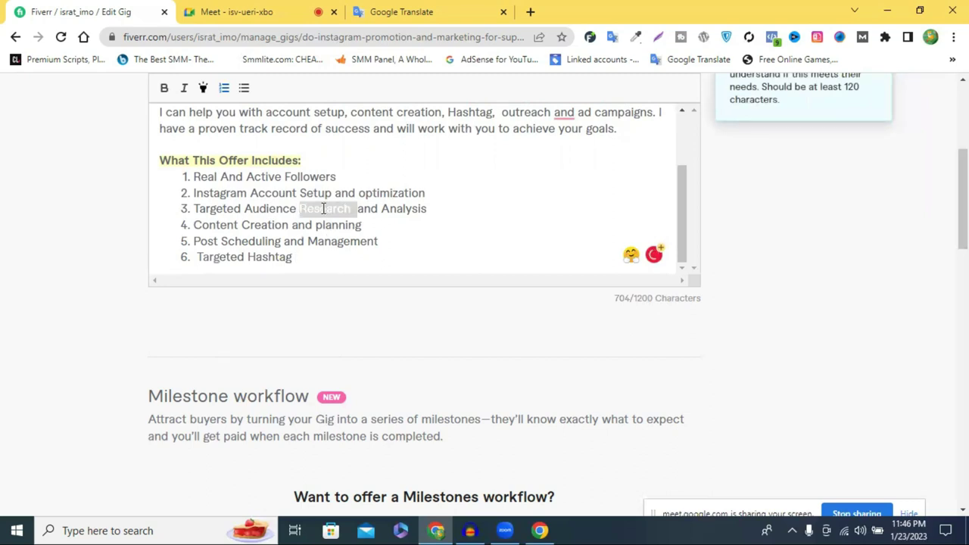
{"action": "left_click", "coordinate": [307, 268]}
{"action": "key", "text": "ctrl+v"}
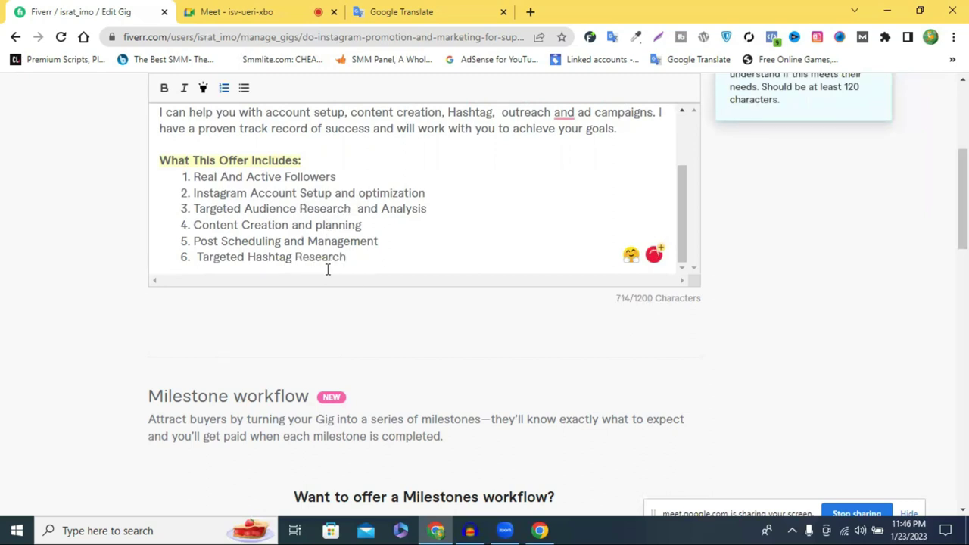
{"action": "key", "text": "Return"}
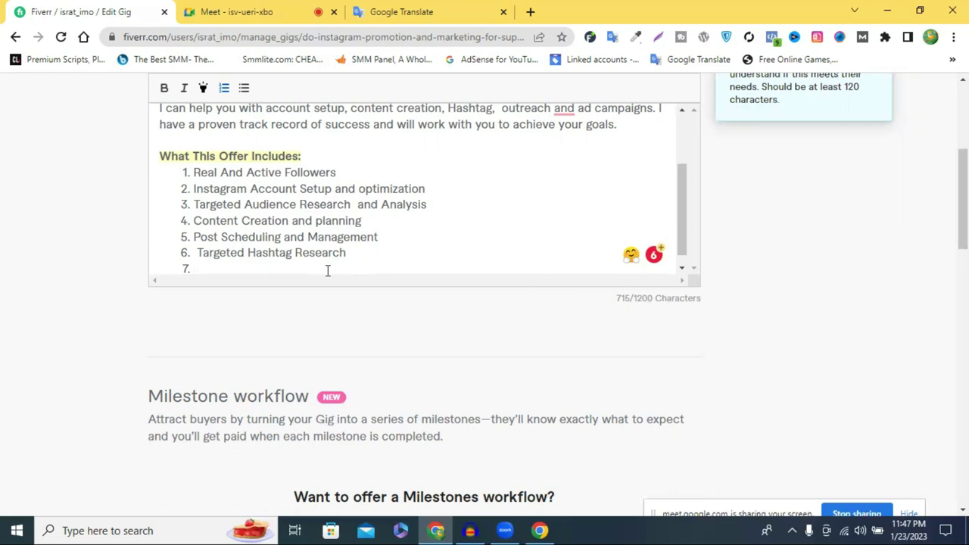
{"action": "left_click", "coordinate": [197, 253]}
{"action": "key", "text": "BackSpace"}
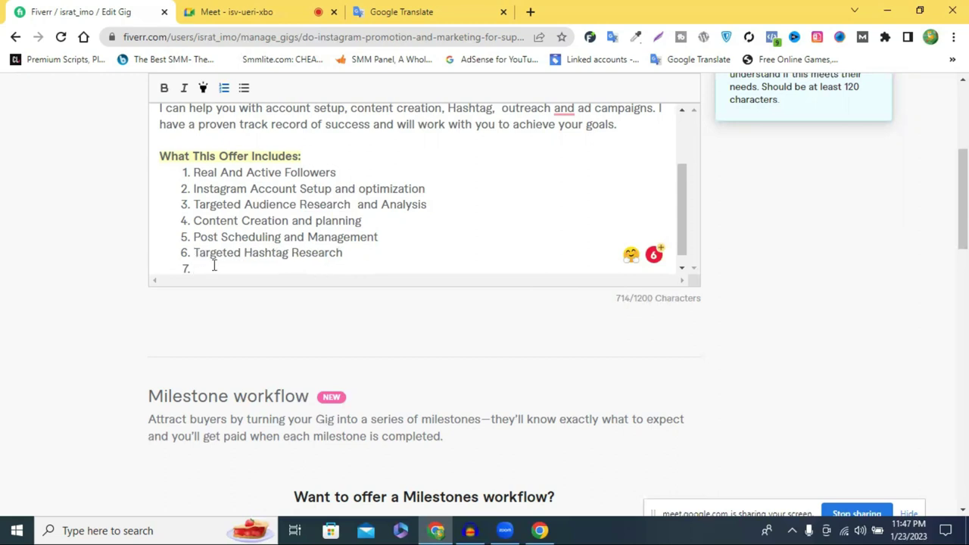
- Begin the seventh item with "Instagram", copied from the second item
{"action": "left_click_drag", "start_coordinate": [192, 189], "coordinate": [224, 190]}
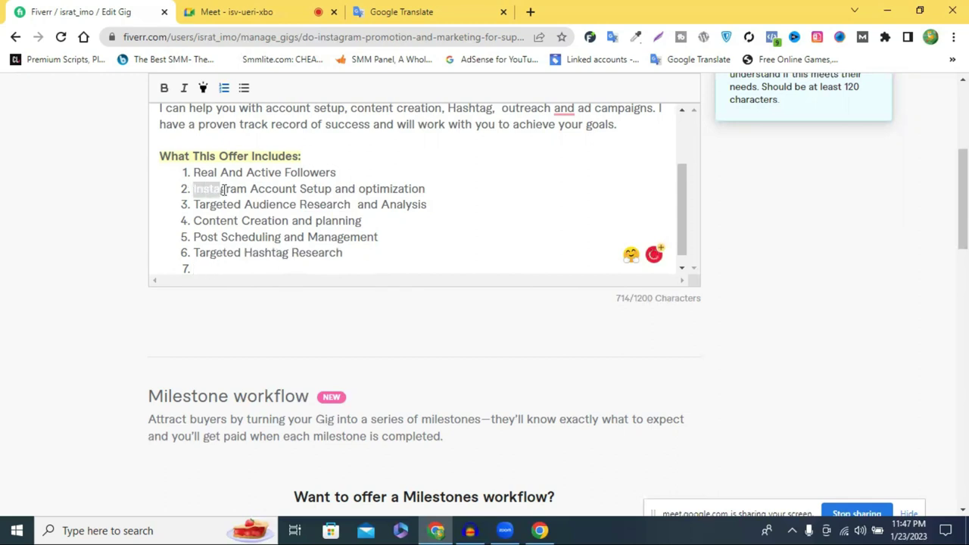
{"action": "double_click", "coordinate": [235, 189]}
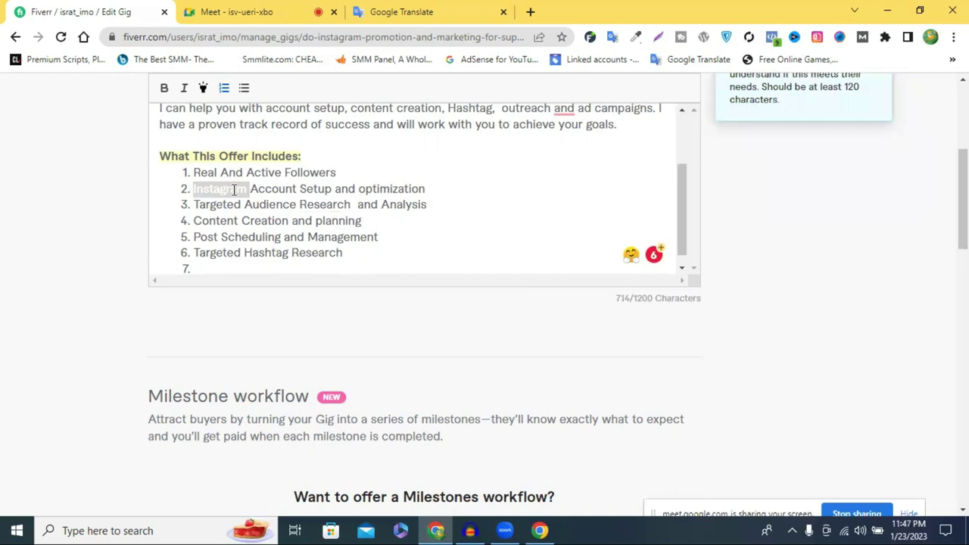
{"action": "left_click", "coordinate": [221, 269]}
{"action": "type", "text": "V"}
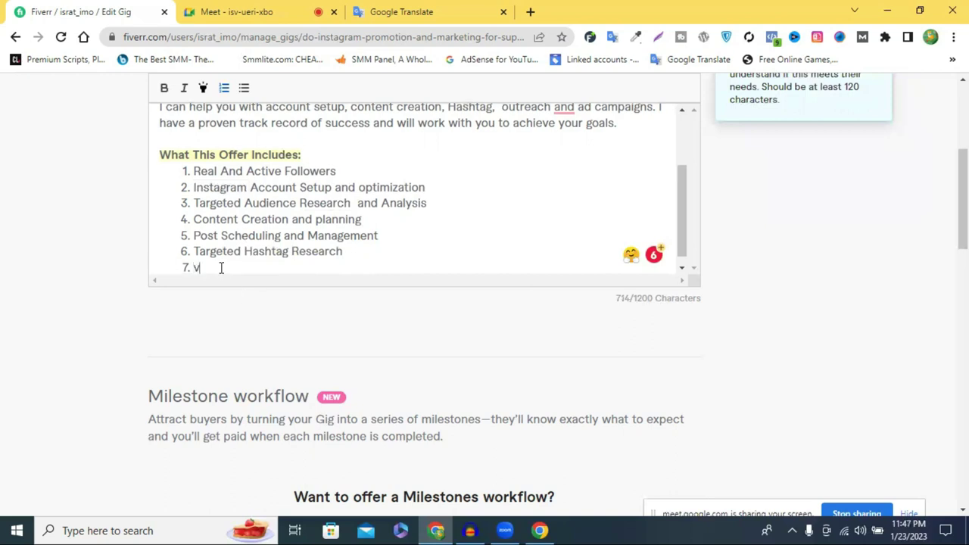
{"action": "key", "text": "BackSpace"}
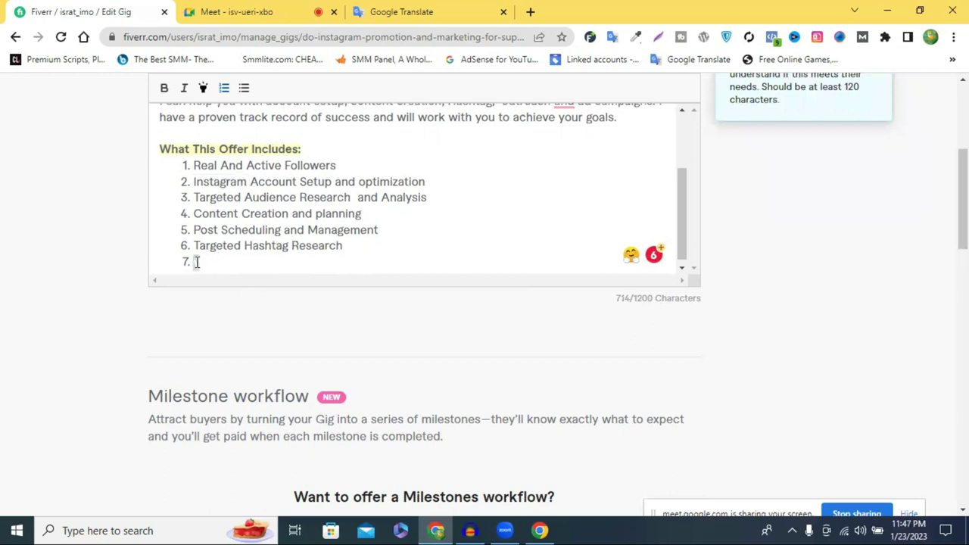
{"action": "key", "text": "ctrl+v"}
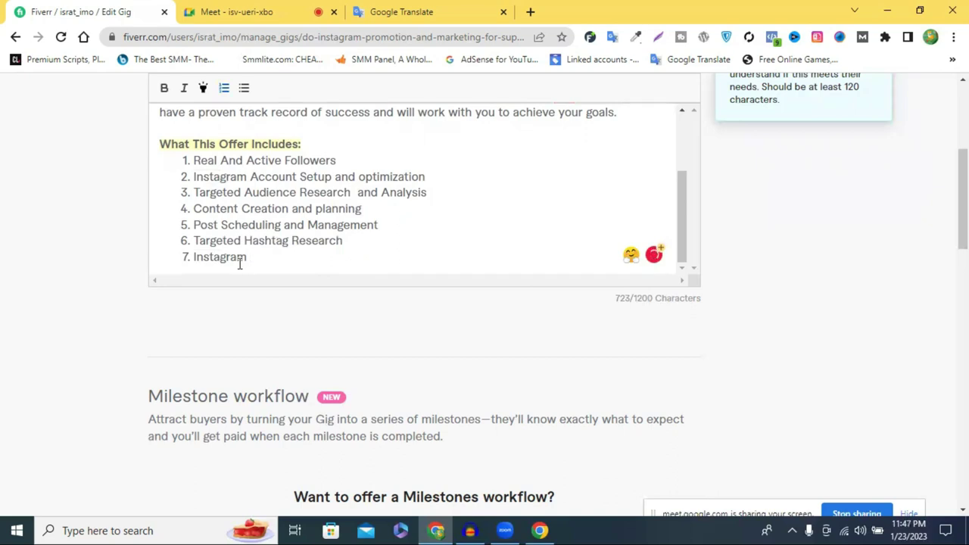
- Complete the seventh item as "Instagram Analytics and reporting", reusing "Analysis" from the third item and correcting it to "Analytics", and start an eighth item
{"action": "double_click", "coordinate": [404, 196]}
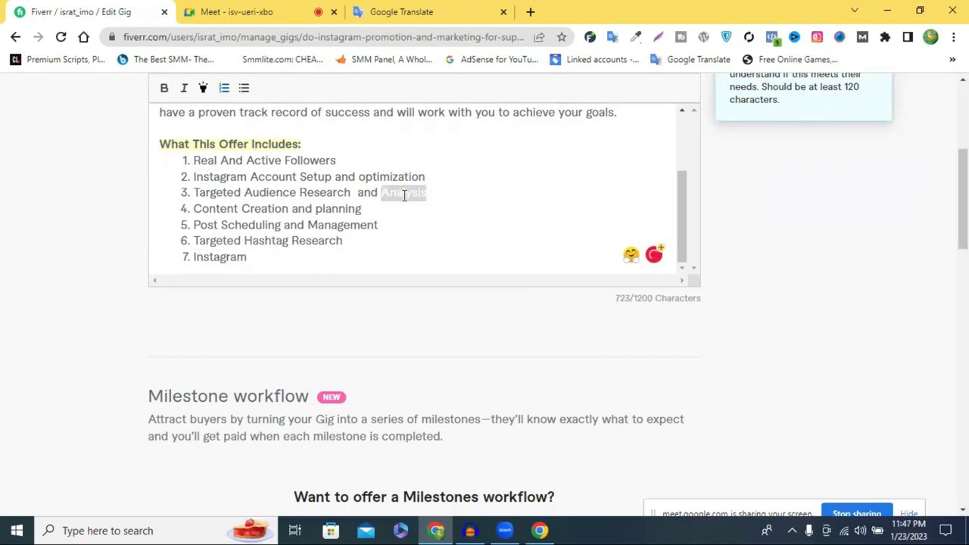
{"action": "left_click", "coordinate": [275, 264]}
{"action": "key", "text": "ctrl+v"}
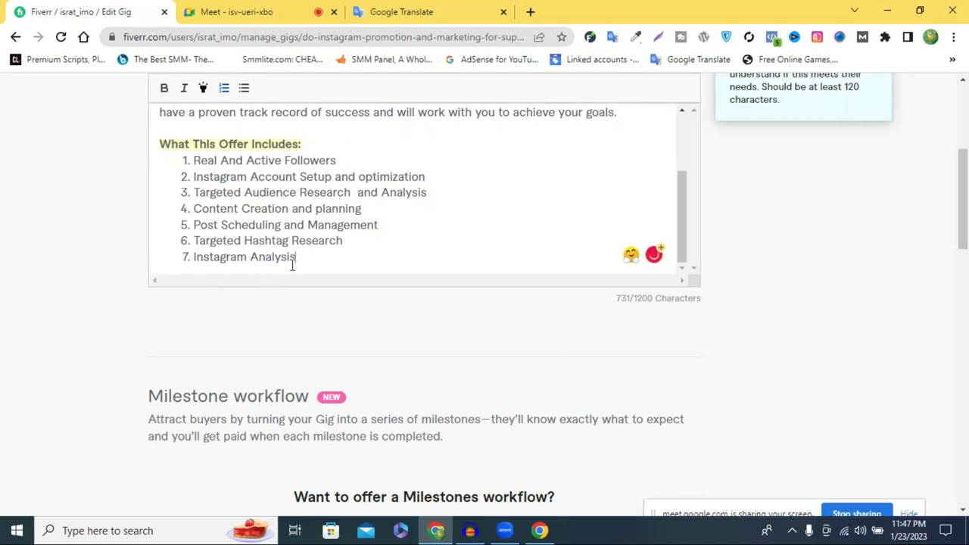
{"action": "left_click_drag", "start_coordinate": [296, 258], "coordinate": [282, 259]}
{"action": "key", "text": "BackSpace"}
{"action": "key", "text": "BackSpace"}
{"action": "type", "text": "ytices and "}
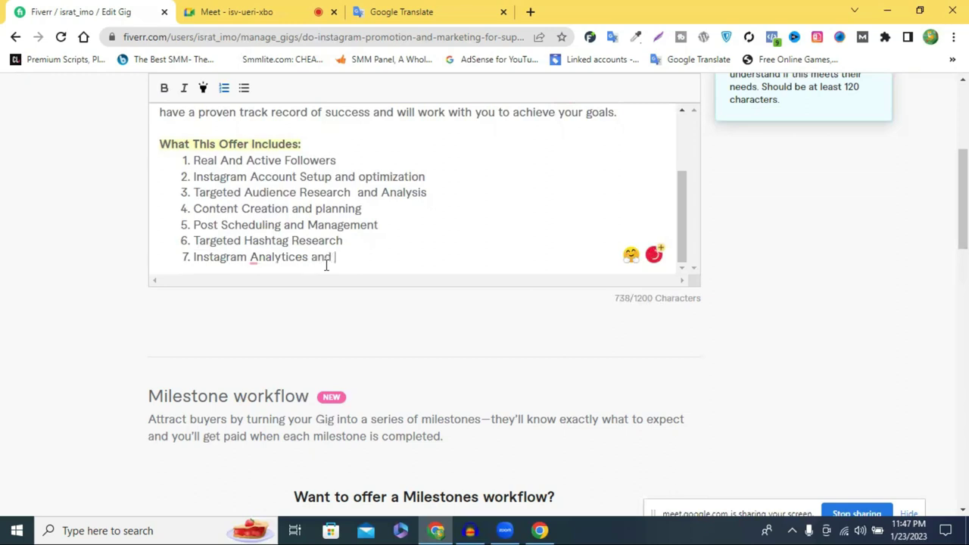
{"action": "type", "text": "reporting"}
{"action": "left_click", "coordinate": [282, 258]}
{"action": "left_click", "coordinate": [375, 274]}
{"action": "key", "text": "Return"}
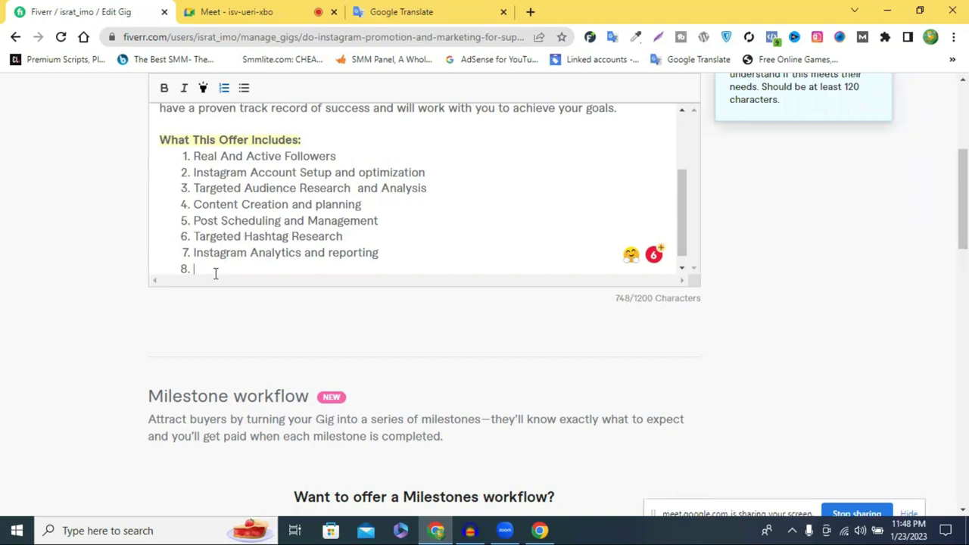
- Enter "24/7 Free Support" as the eighth item, correcting the spelling of "Support"
{"action": "type", "text": "24/7 "}
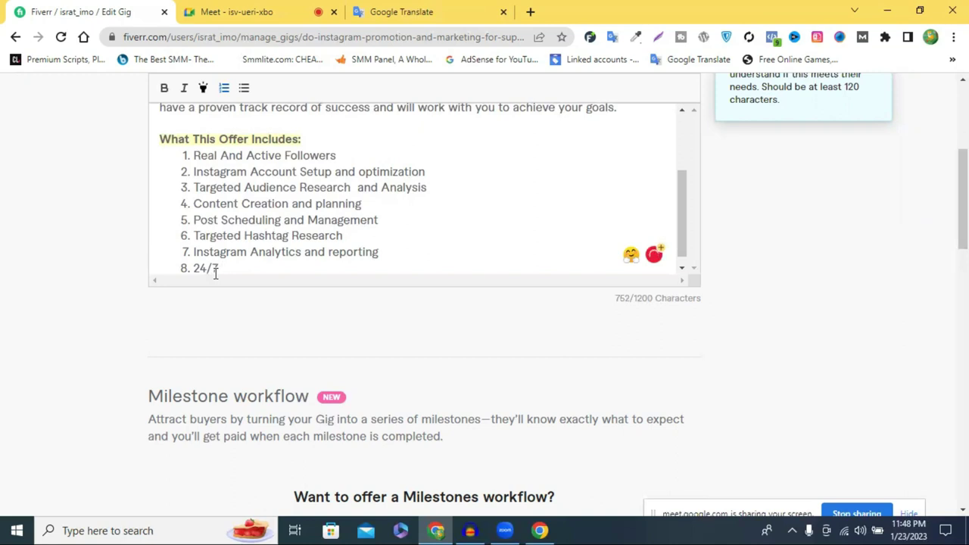
{"action": "type", "text": "Free Suport"}
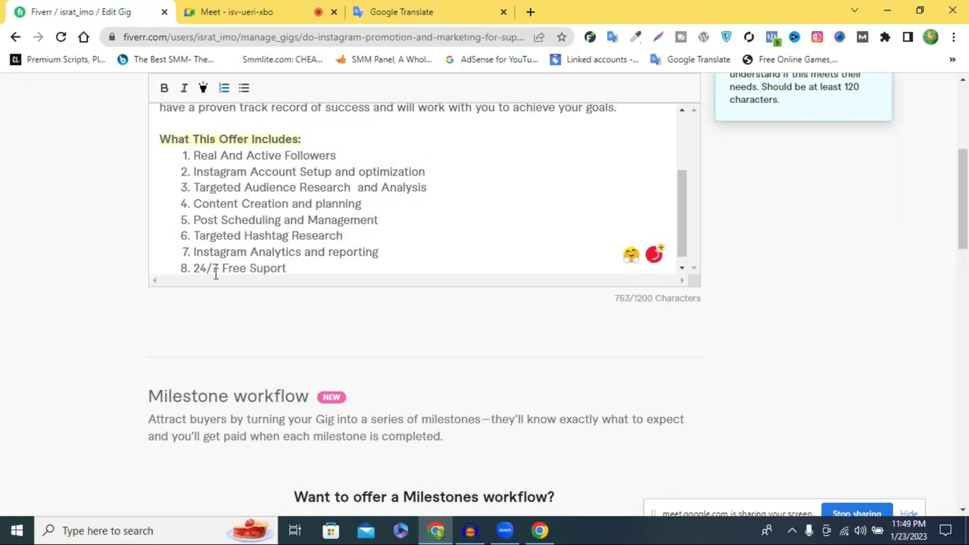
{"action": "left_click", "coordinate": [262, 271]}
{"action": "type", "text": "p"}
{"action": "left_click", "coordinate": [322, 270]}
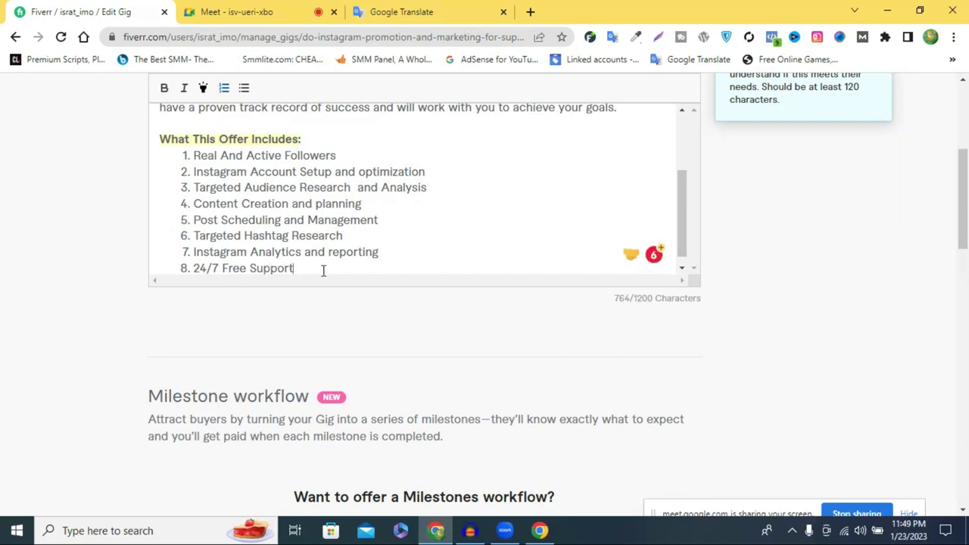
- End the numbered list after the eighth item and add the heading "Why Choose Me:" below a blank line
{"action": "scroll", "coordinate": [370, 205], "scroll_direction": "down", "scroll_amount": 2}
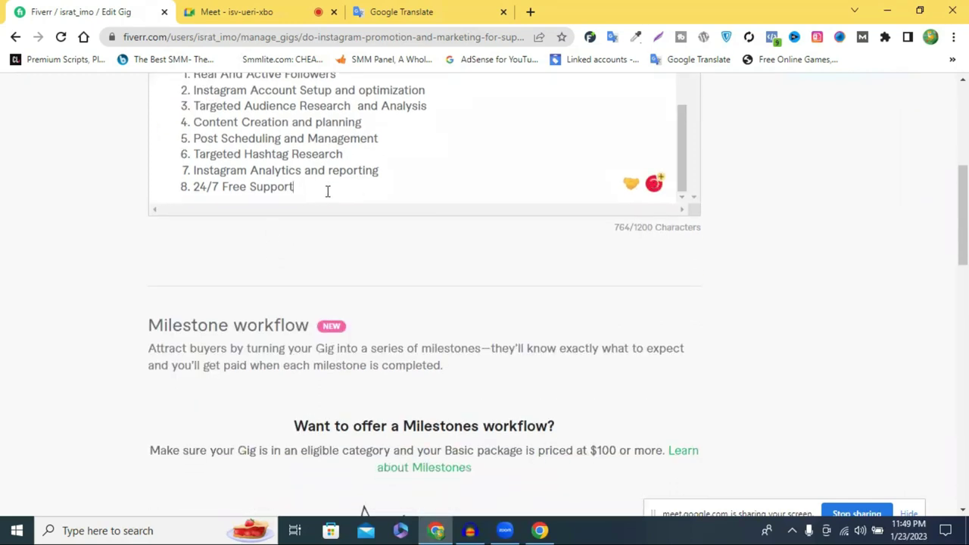
{"action": "key", "text": "Return"}
{"action": "key", "text": "Return"}
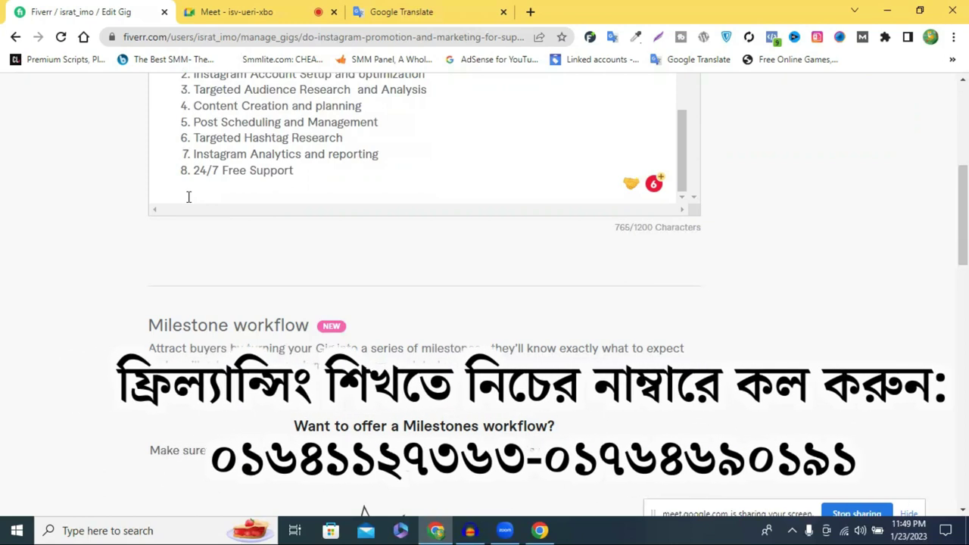
{"action": "type", "text": "Why"}
{"action": "left_click", "coordinate": [160, 188]}
{"action": "key", "text": "Return"}
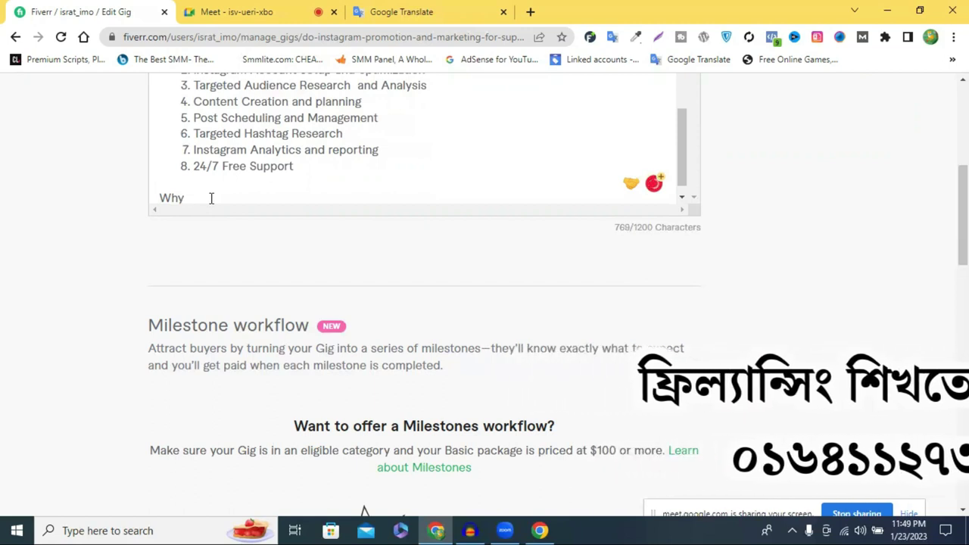
{"action": "type", "text": "Cho"}
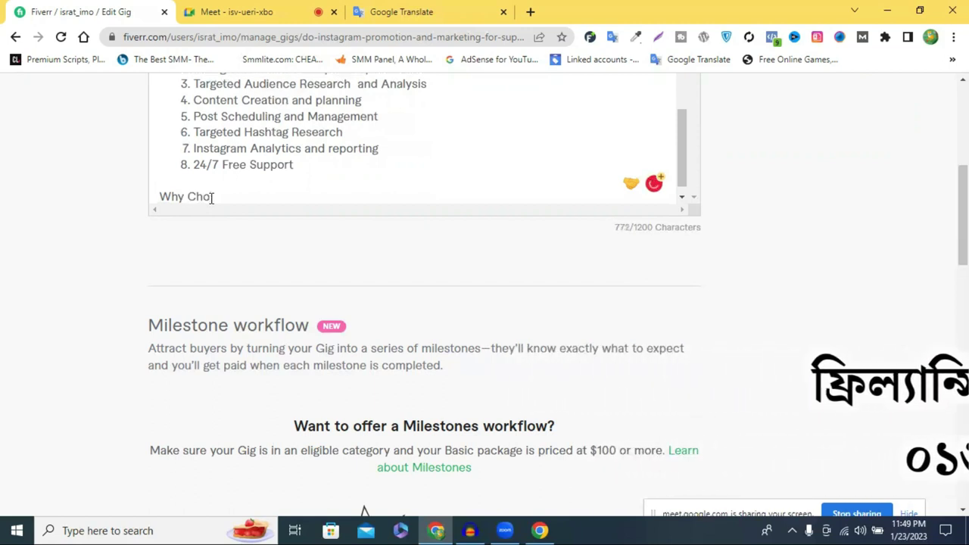
{"action": "type", "text": "ose Me:"}
- Make the "Why Choose Me:" heading bold and highlighted, and start a new line below it
{"action": "triple_click", "coordinate": [211, 197]}
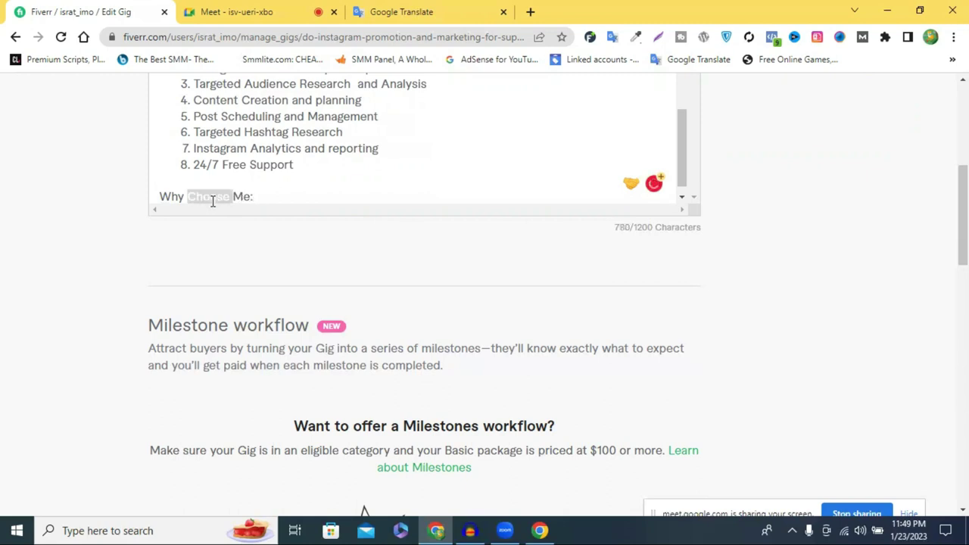
{"action": "scroll", "coordinate": [278, 184], "scroll_direction": "up", "scroll_amount": 2}
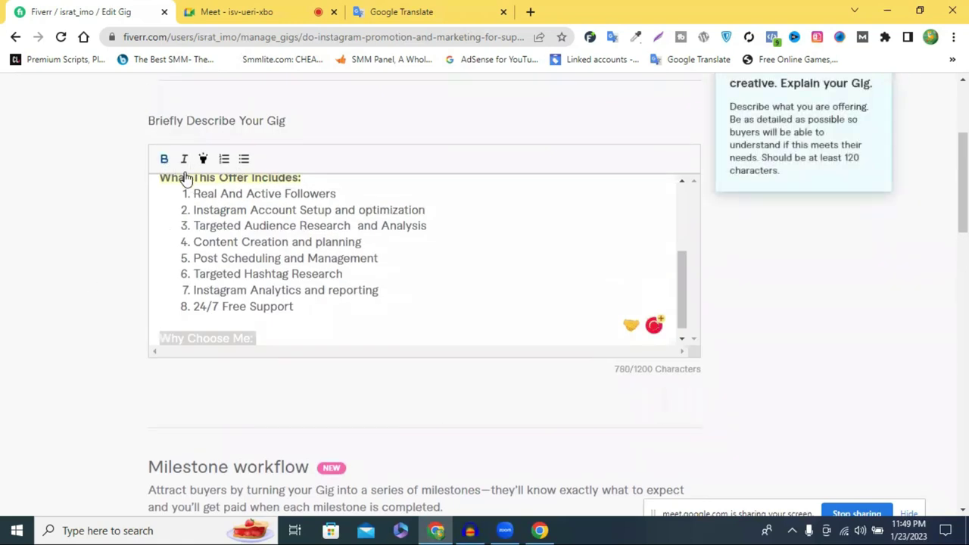
{"action": "left_click_drag", "start_coordinate": [206, 337], "coordinate": [261, 327]}
{"action": "key", "text": "Return"}
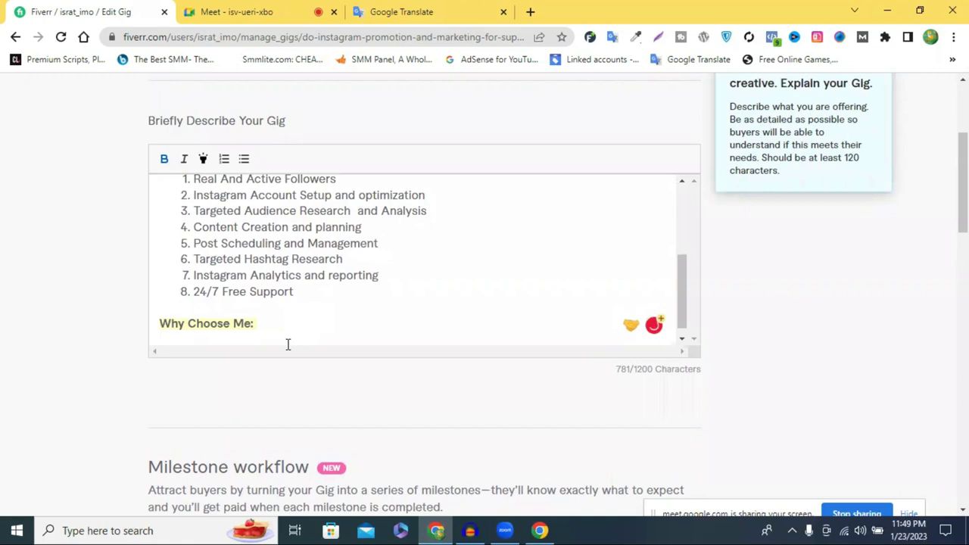
- Start a bulleted list under "Why Choose Me:" with "On-Time Delivery" in bold without highlighting, and start a second bullet
{"action": "left_click", "coordinate": [225, 162]}
{"action": "left_click", "coordinate": [242, 162]}
{"action": "type", "text": "On"}
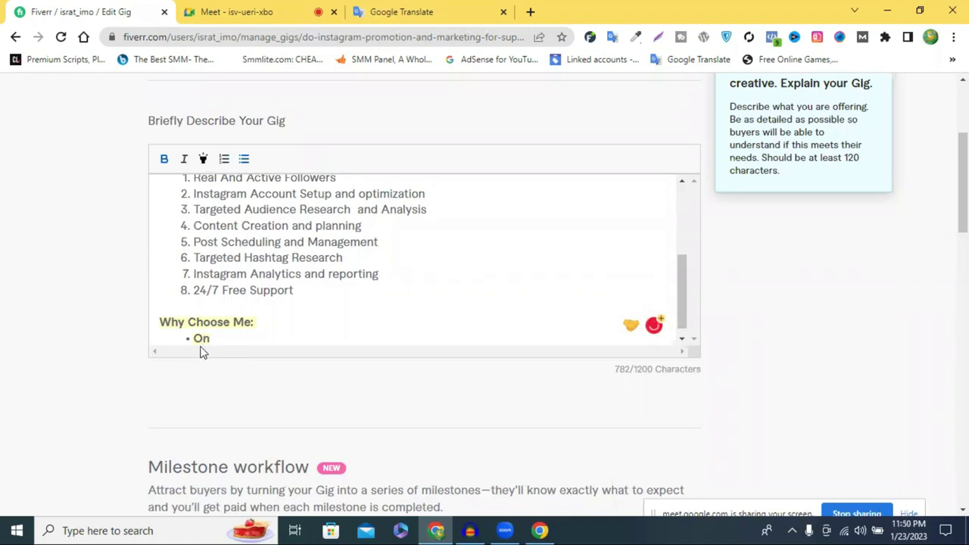
{"action": "double_click", "coordinate": [205, 338]}
{"action": "left_click", "coordinate": [223, 342]}
{"action": "type", "text": "-Time Delivery"}
{"action": "key", "text": "Return"}
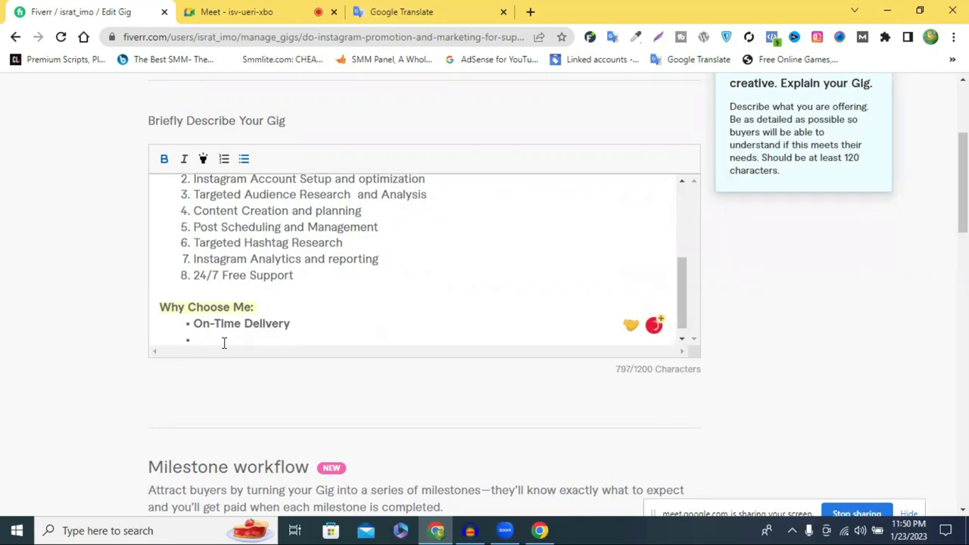
- Enter "All Manually Work" as the second bullet, correcting the spelling of "Manually", and start a third bullet
{"action": "type", "text": "All "}
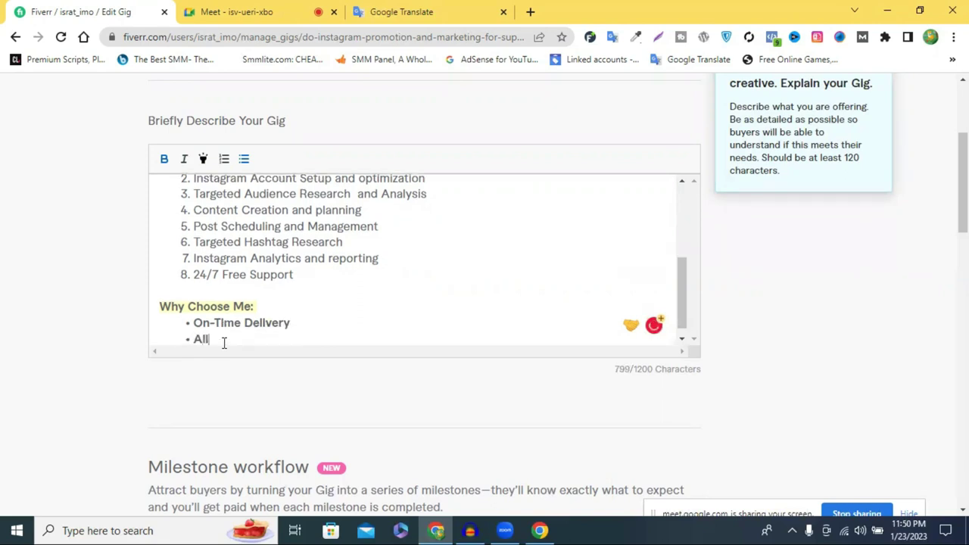
{"action": "type", "text": "Manuaaly"}
{"action": "right_click", "coordinate": [235, 342]}
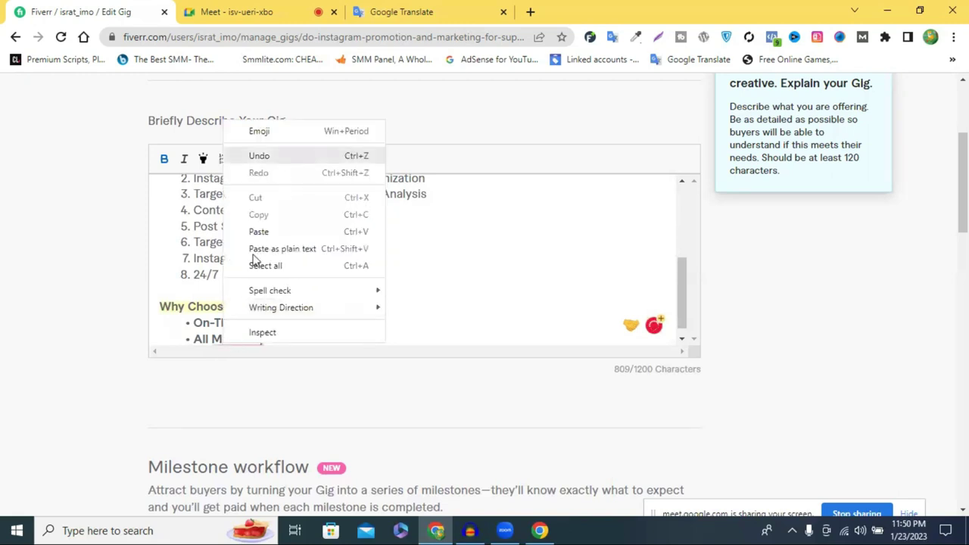
{"action": "left_click", "coordinate": [210, 339]}
{"action": "left_click", "coordinate": [234, 339]}
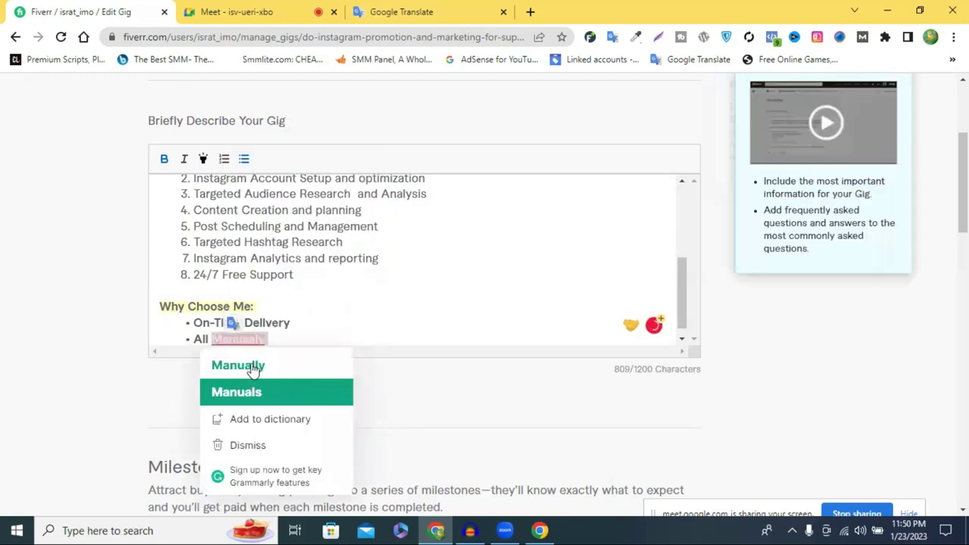
{"action": "left_click", "coordinate": [283, 355]}
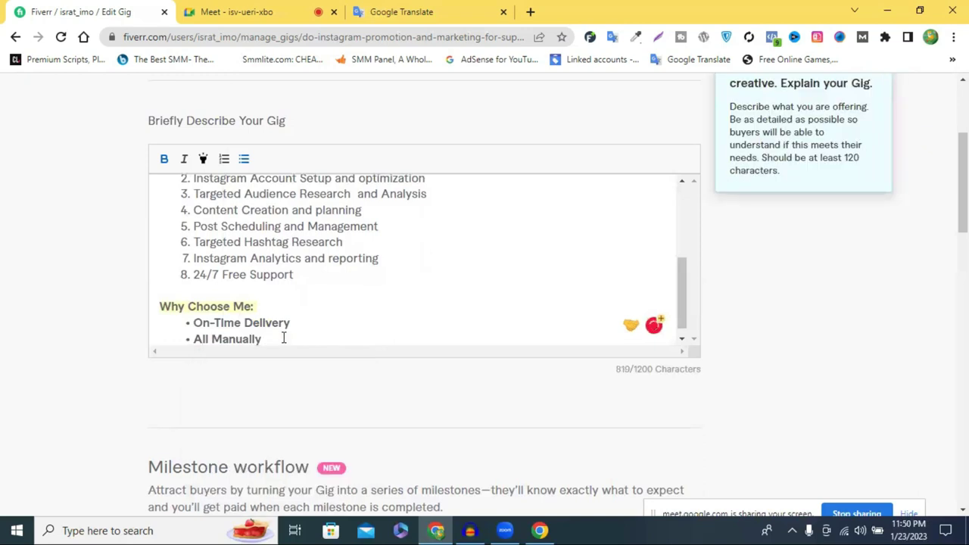
{"action": "type", "text": "Work"}
{"action": "key", "text": "Return"}
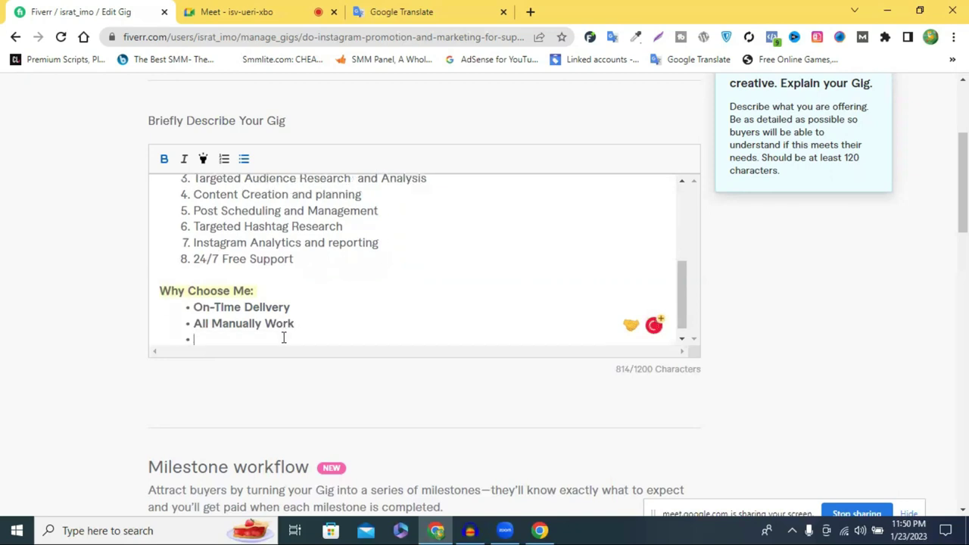
- Enter "100% Safe Marketing" as the third bullet and start a fourth bullet
{"action": "type", "text": "100"}
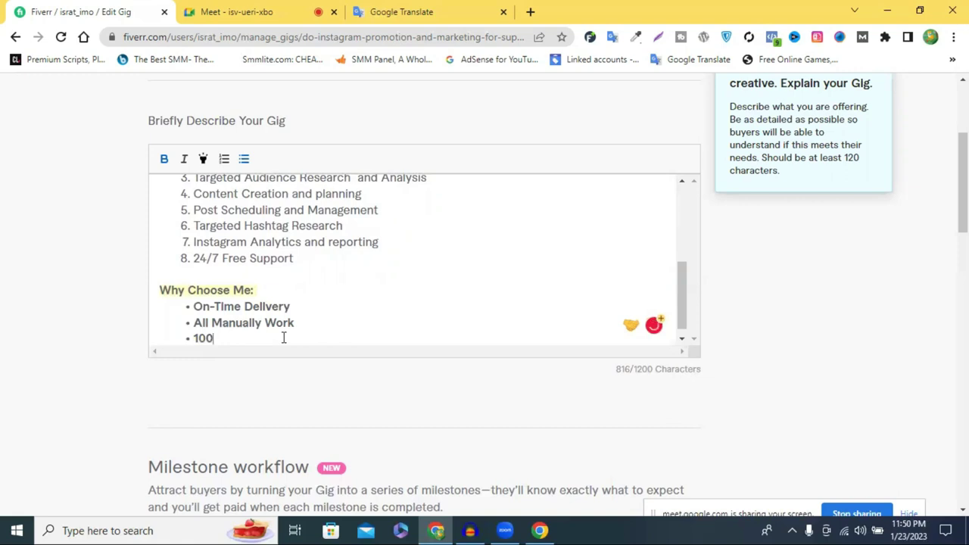
{"action": "type", "text": "% Safe M"}
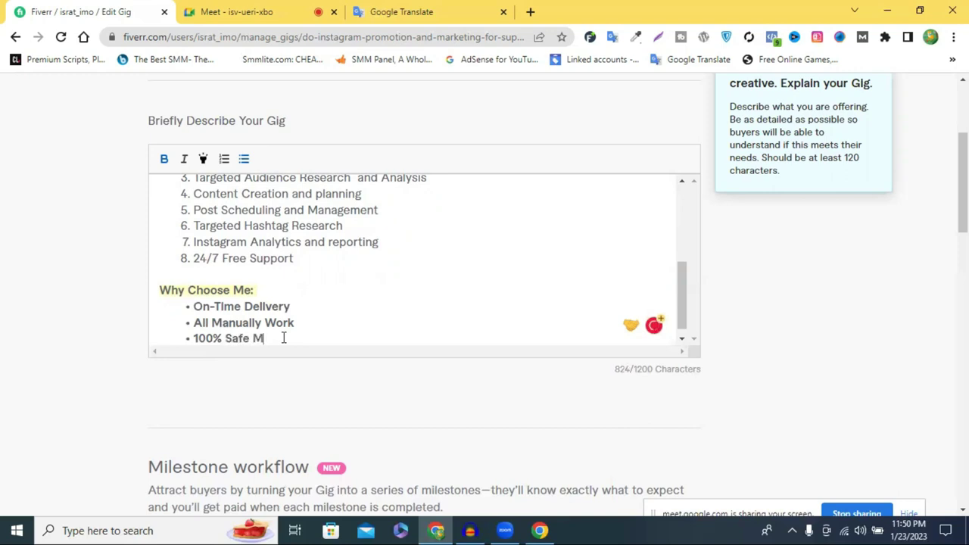
{"action": "type", "text": "arketing"}
{"action": "key", "text": "Return"}
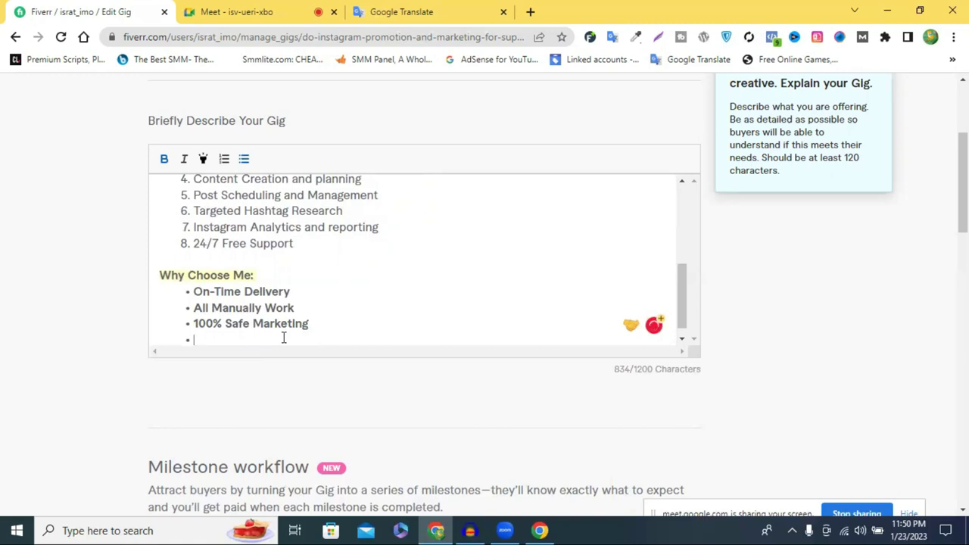
- Enter "100% Quality Services Guaranteed" as the fourth bullet, correcting the spelling of "Quality" and "Guaranteed", and start a fifth bullet
{"action": "type", "text": "100"}
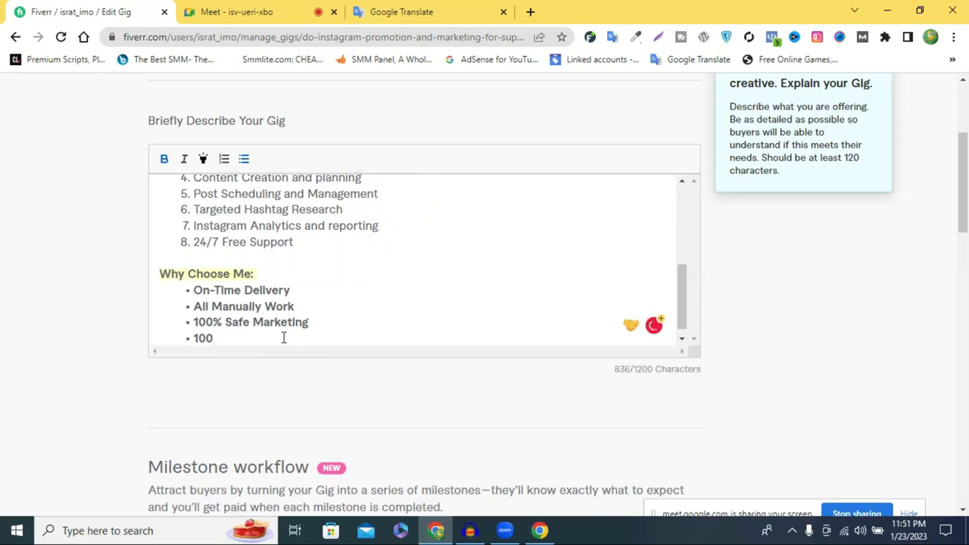
{"action": "type", "text": "% Qulo"}
{"action": "key", "text": "BackSpace"}
{"action": "type", "text": "ity"}
{"action": "mouse_move", "coordinate": [249, 340]}
{"action": "left_click", "coordinate": [245, 363]}
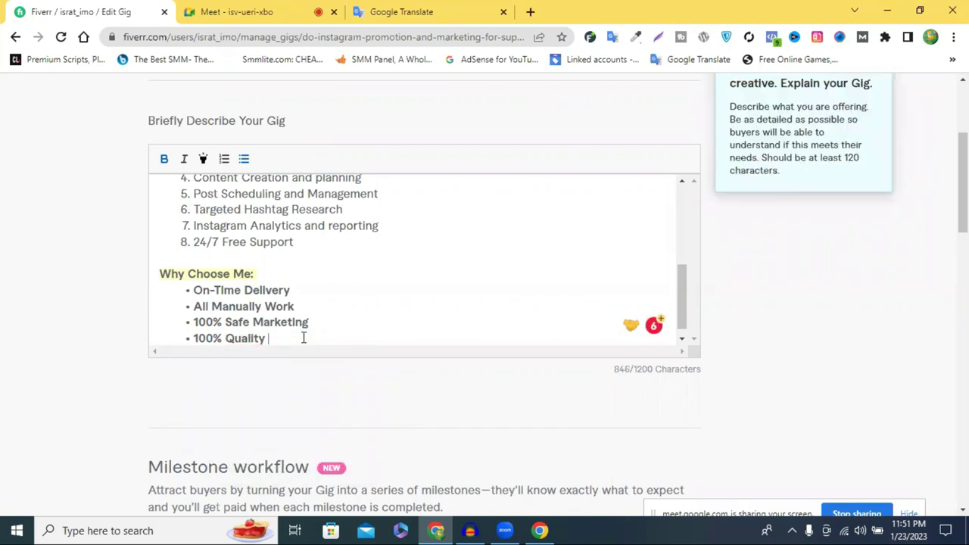
{"action": "type", "text": "Services Gu"}
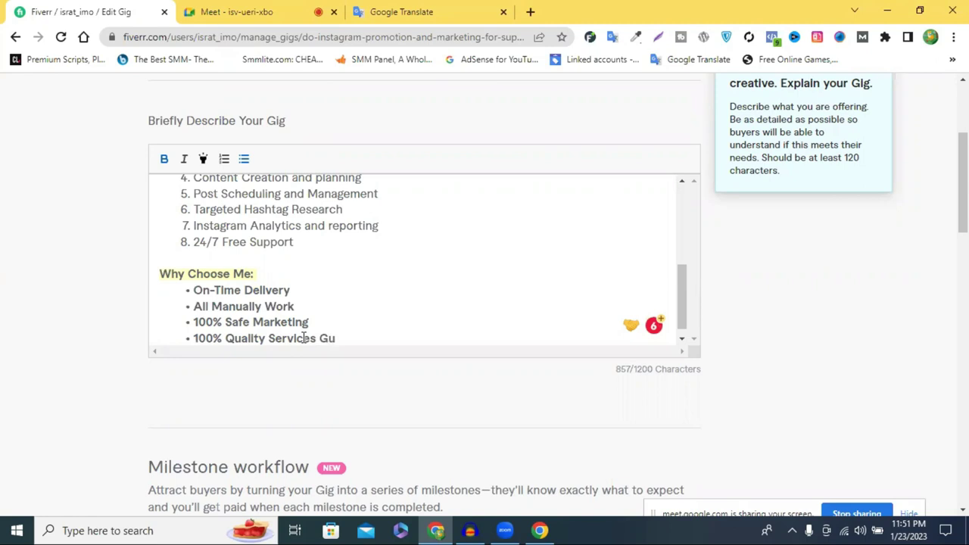
{"action": "type", "text": "arnteed"}
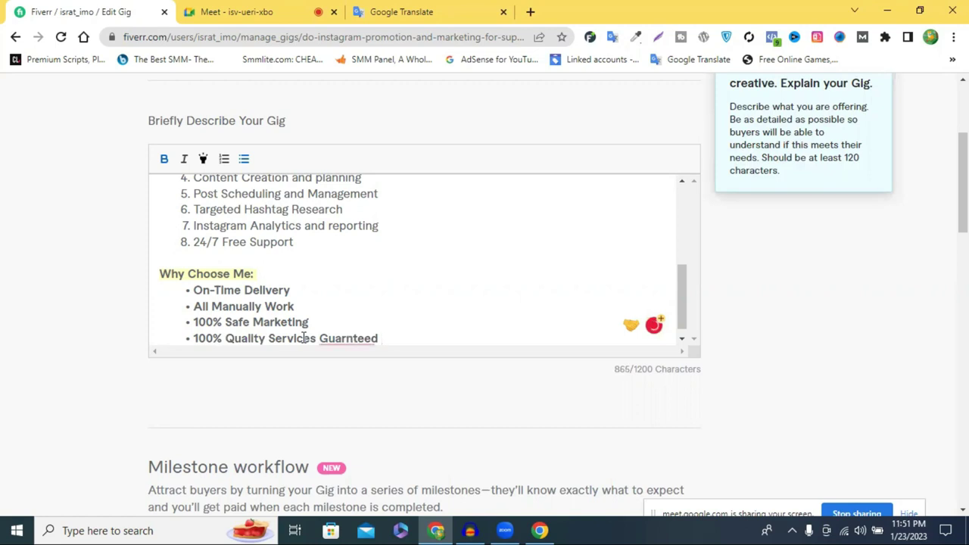
{"action": "mouse_move", "coordinate": [368, 340]}
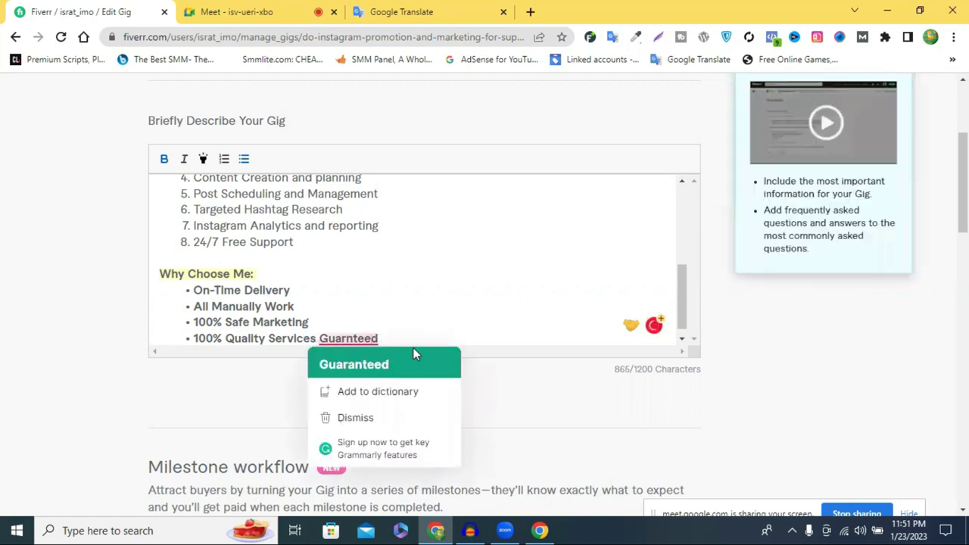
{"action": "left_click", "coordinate": [394, 362]}
{"action": "key", "text": "Return"}
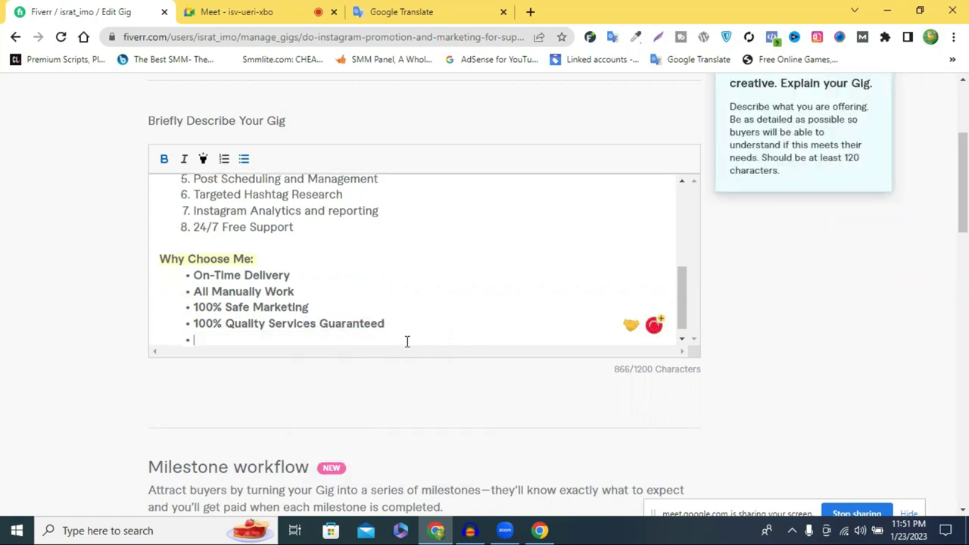
- Enter "Not Fake Like/" as the fifth bullet under "Why Choose Me:" and hyphenate the third word as "L-ike"
{"action": "type", "text": "Not"}
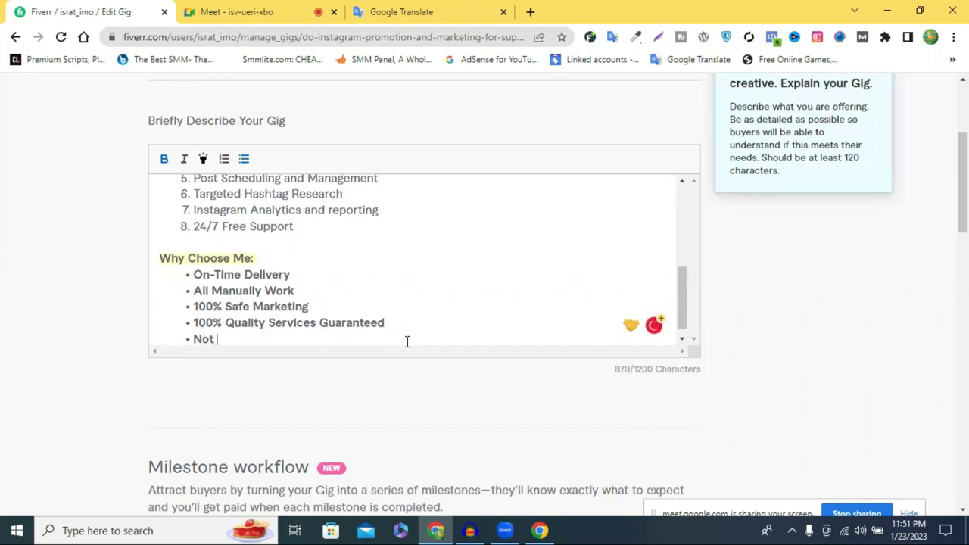
{"action": "type", "text": " Fake L"}
{"action": "type", "text": "ike"}
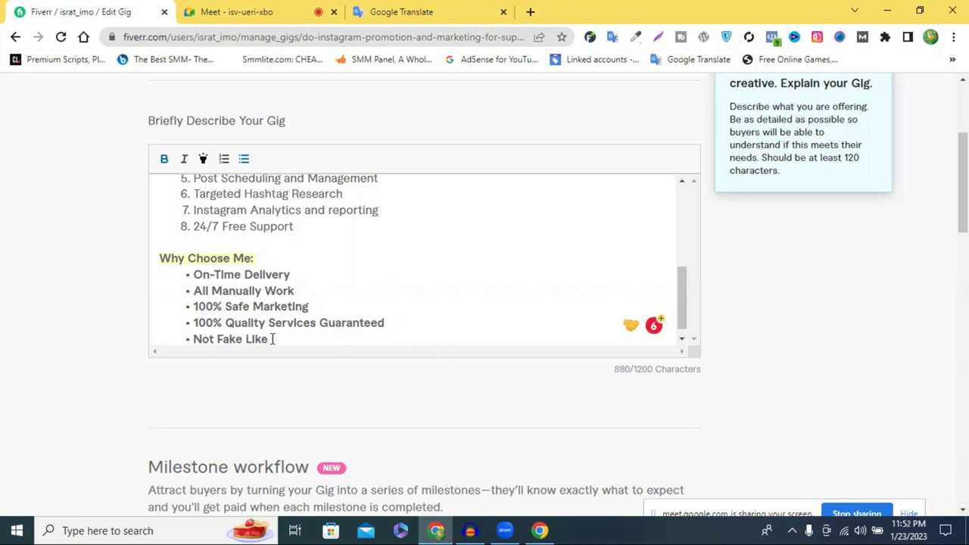
{"action": "left_click", "coordinate": [273, 339]}
{"action": "type", "text": "/"}
{"action": "left_click", "coordinate": [249, 339]}
{"action": "type", "text": "-"}
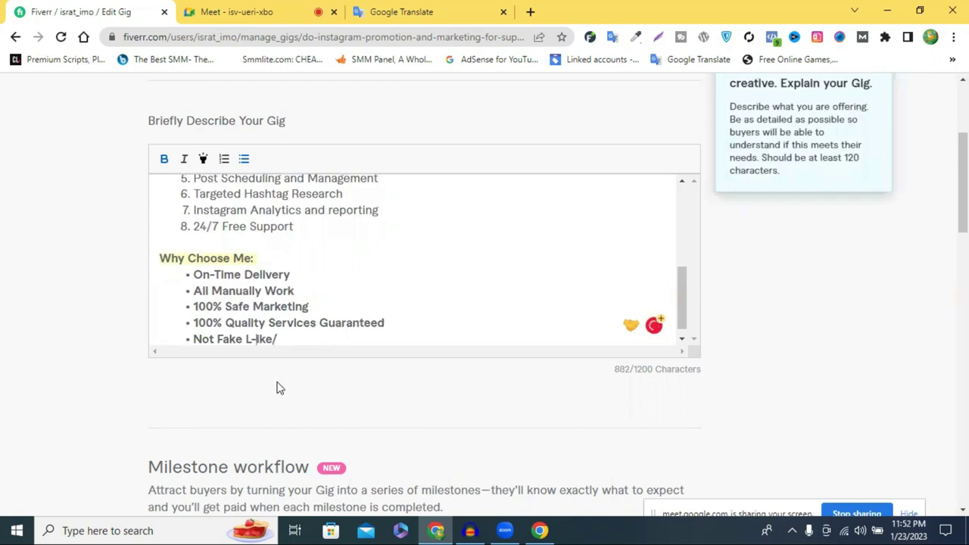
- Add "Followers" after the slash in the fifth bullet and hyphenate it as "Fo-llowers"
{"action": "left_click", "coordinate": [289, 343]}
{"action": "type", "text": "notv"}
{"action": "key", "text": "BackSpace"}
{"action": "key", "text": "BackSpace"}
{"action": "key", "text": "BackSpace"}
{"action": "key", "text": "BackSpace"}
{"action": "key", "text": "BackSpace"}
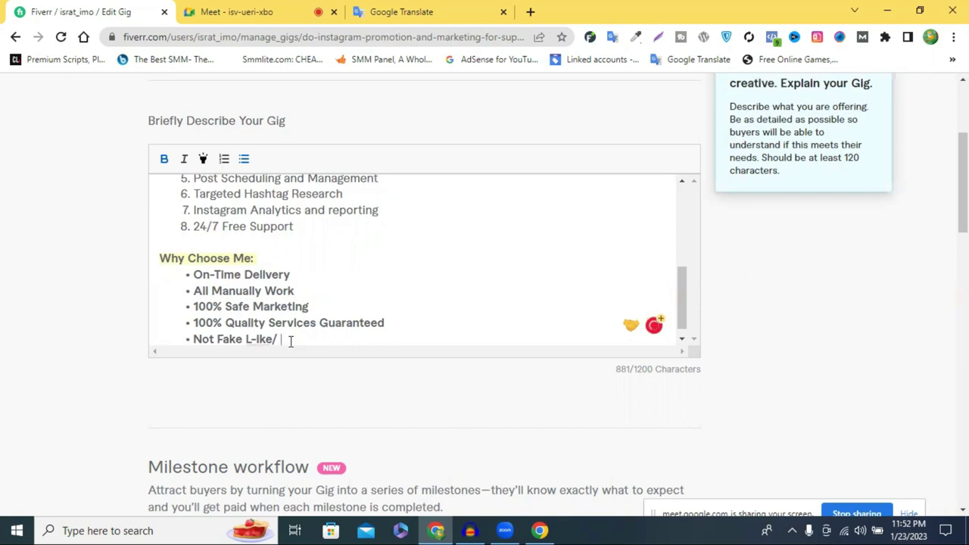
{"action": "type", "text": "Followers"}
{"action": "left_click", "coordinate": [295, 338]}
{"action": "type", "text": "-"}
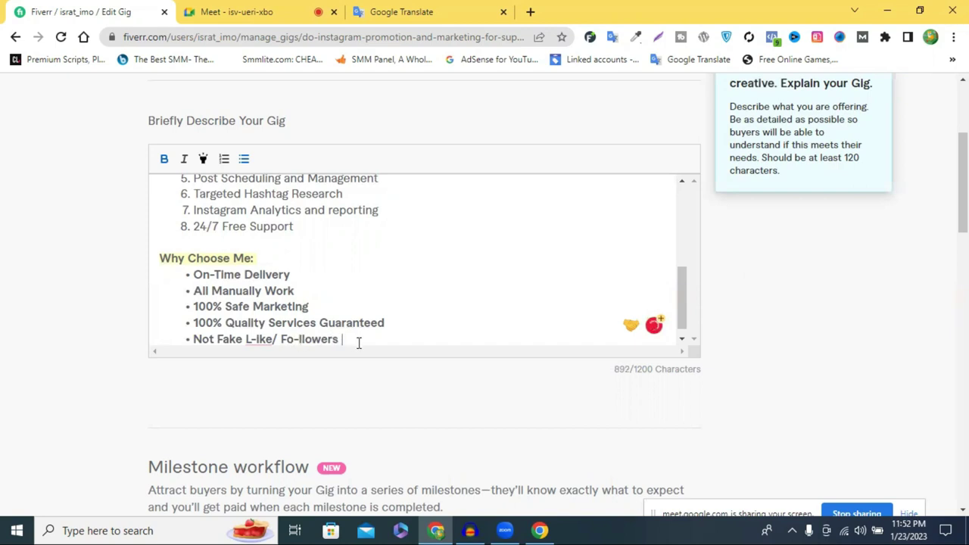
- Append "/Followings" to the end of the fifth bullet
{"action": "left_click", "coordinate": [359, 343]}
{"action": "type", "text": "/Followi"}
{"action": "key", "text": "BackSpace"}
{"action": "type", "text": "ings"}
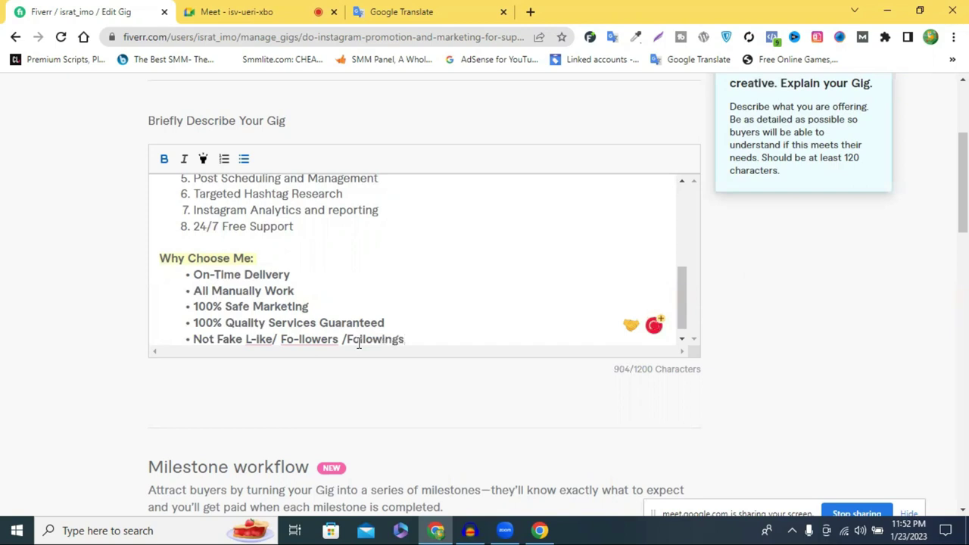
- Append "/ Comments/eg" to the fifth bullet on the same line and end the bulleted list with a plain new line
{"action": "key", "text": "Return"}
{"action": "type", "text": "/"}
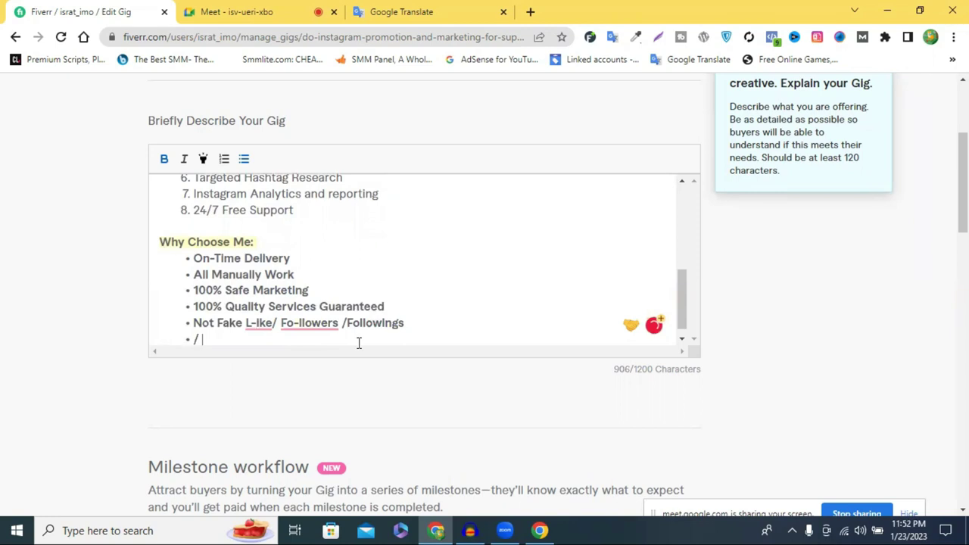
{"action": "key", "text": "BackSpace"}
{"action": "key", "text": "BackSpace"}
{"action": "key", "text": "BackSpace"}
{"action": "type", "text": "/ Comments "}
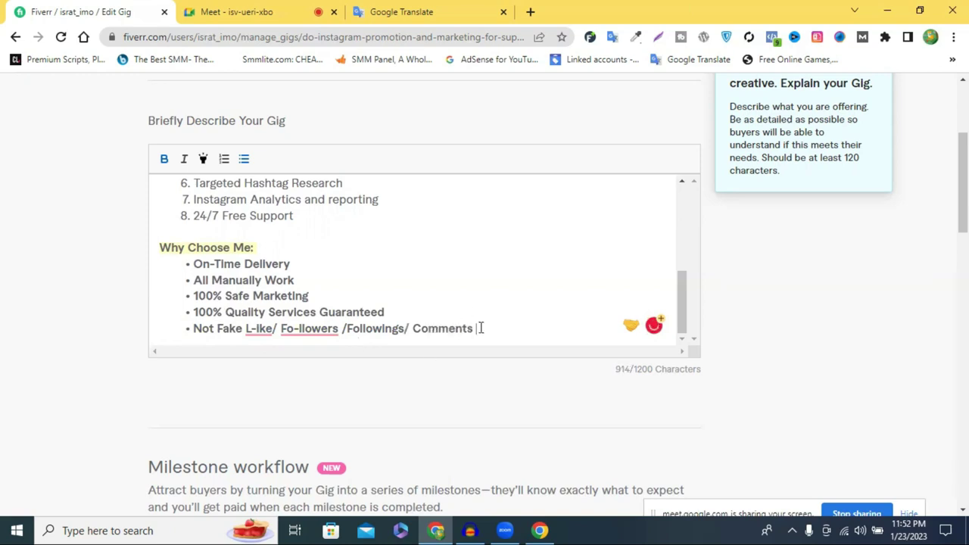
{"action": "type", "text": "/eg"}
{"action": "key", "text": "Return"}
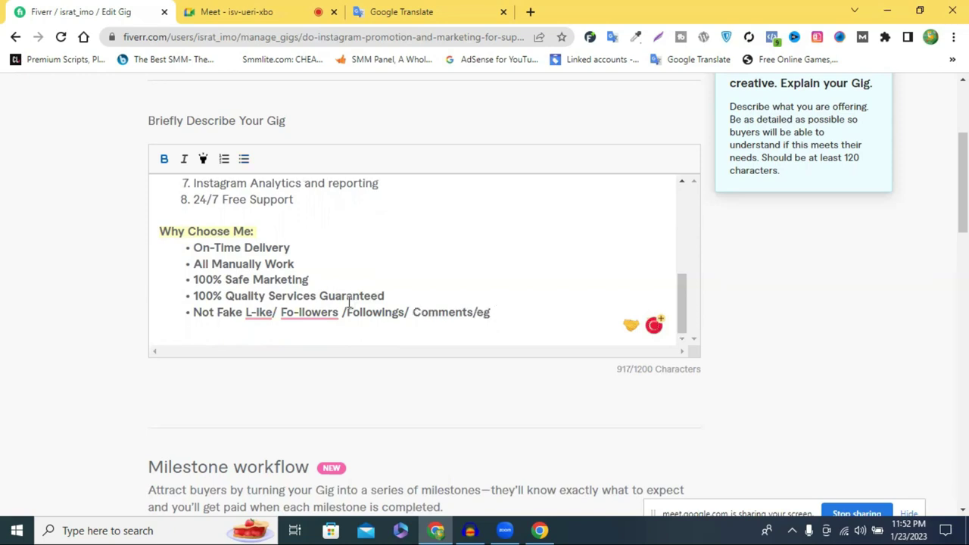
- Copy the entire gig description, from the opening question through the last "Why Choose Me" bullet
{"action": "scroll", "coordinate": [349, 302], "scroll_direction": "up", "scroll_amount": 2}
{"action": "scroll", "coordinate": [349, 301], "scroll_direction": "up", "scroll_amount": 2}
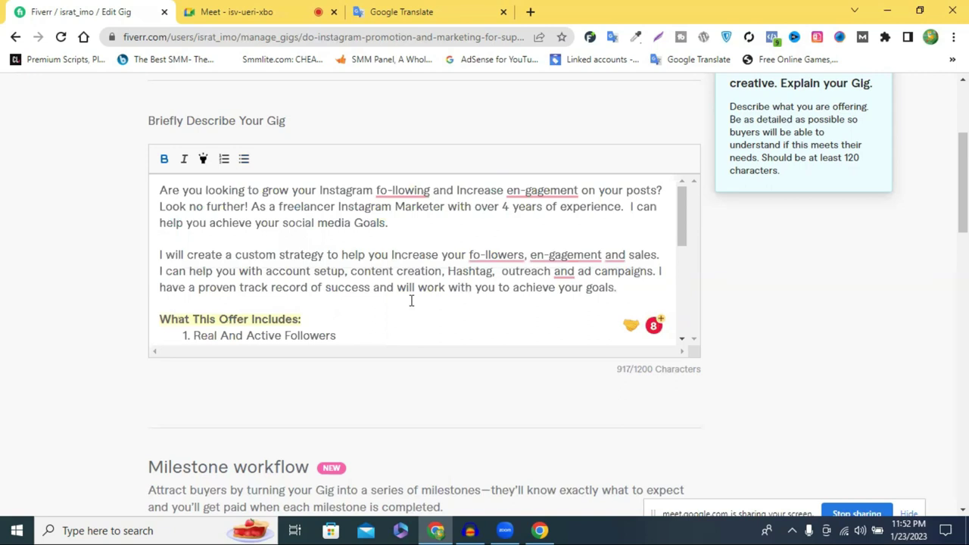
{"action": "scroll", "coordinate": [411, 298], "scroll_direction": "down", "scroll_amount": 4}
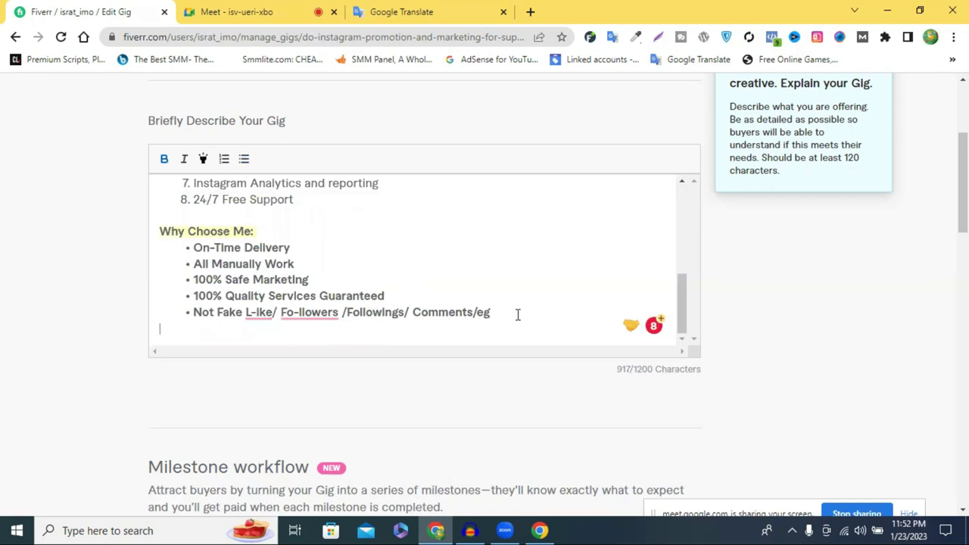
{"action": "left_click_drag", "start_coordinate": [255, 261], "coordinate": [150, 402]}
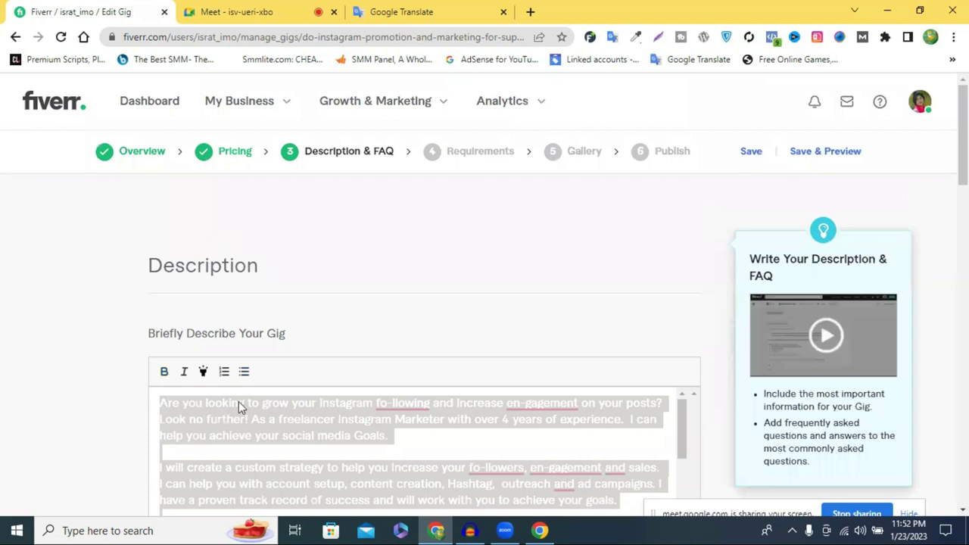
{"action": "right_click", "coordinate": [246, 448]}
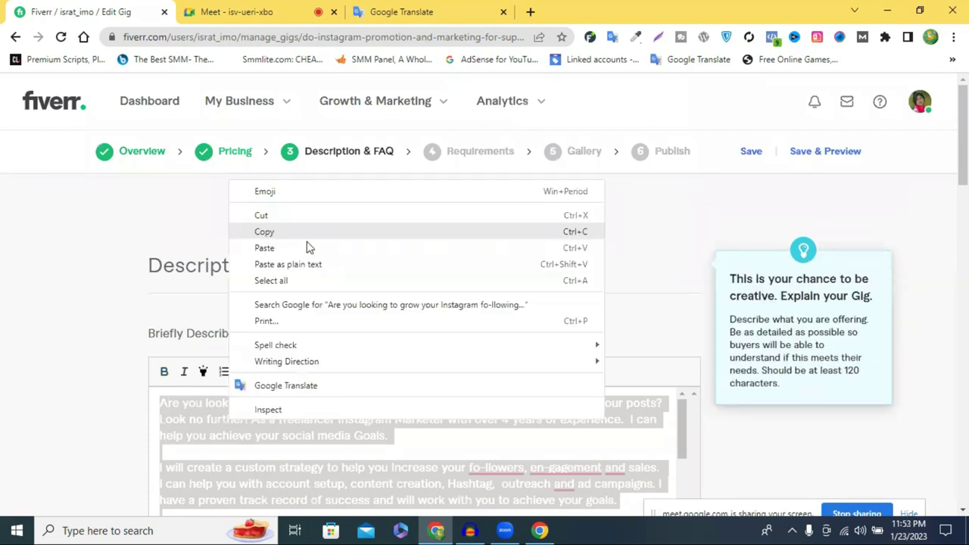
{"action": "left_click", "coordinate": [524, 284]}
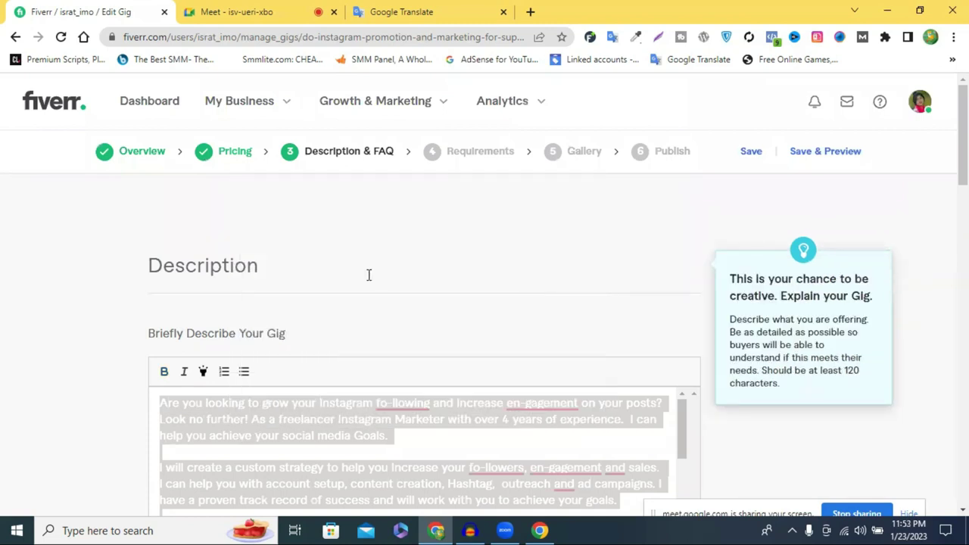
{"action": "scroll", "coordinate": [369, 275], "scroll_direction": "down", "scroll_amount": 3}
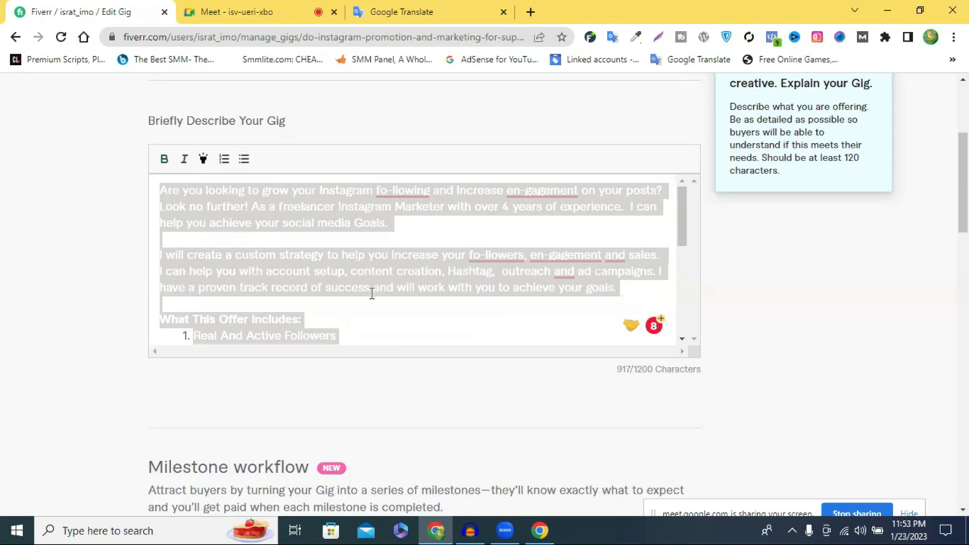
{"action": "scroll", "coordinate": [283, 328], "scroll_direction": "down", "scroll_amount": 5}
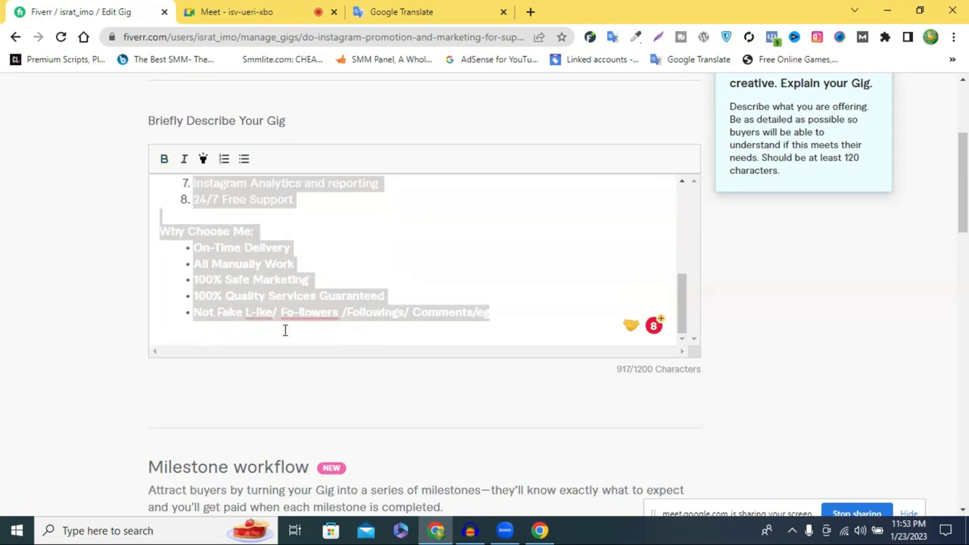
{"action": "left_click", "coordinate": [164, 337]}
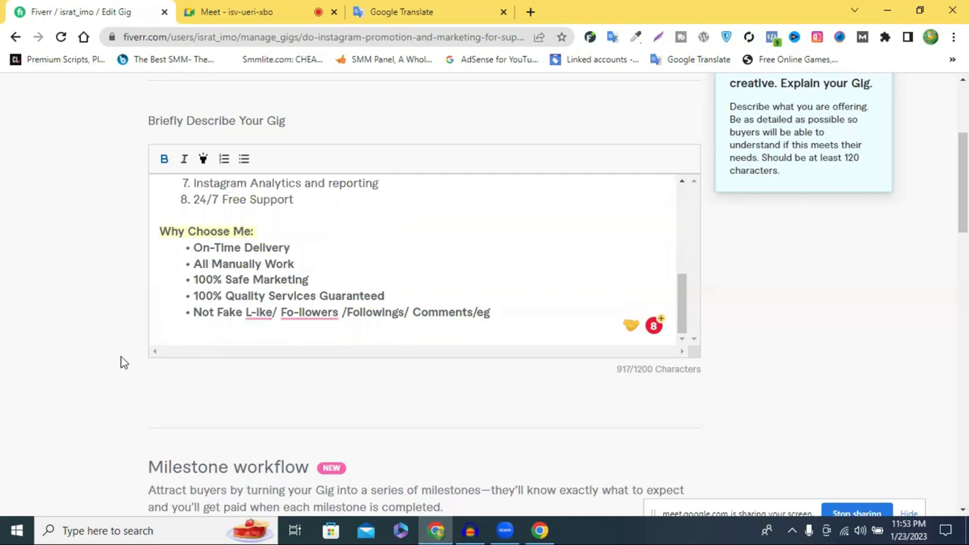
{"action": "scroll", "coordinate": [484, 333], "scroll_direction": "down", "scroll_amount": 2}
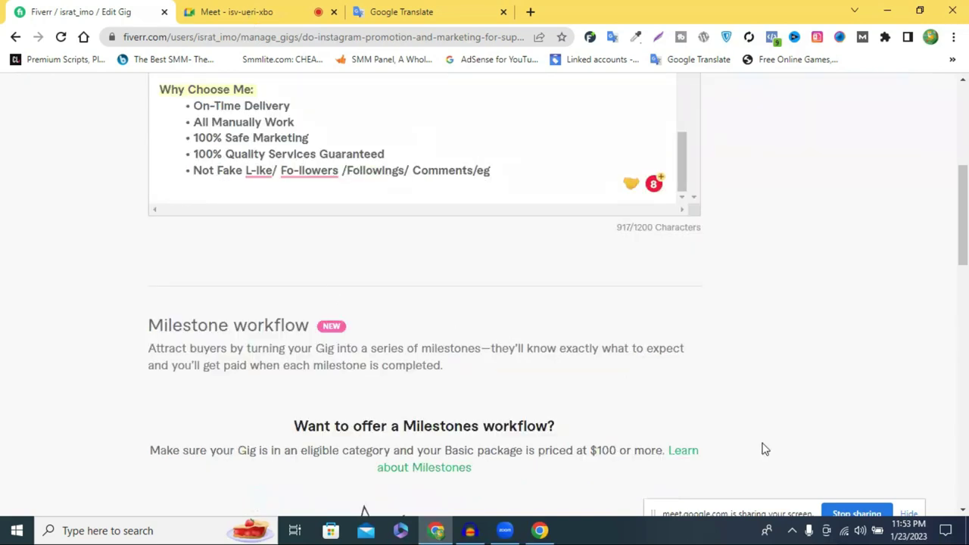
- Switch to the Google Meet call, send the copied description in the in-call messages and check the posted message
{"action": "key", "text": "ctrl+Tab"}
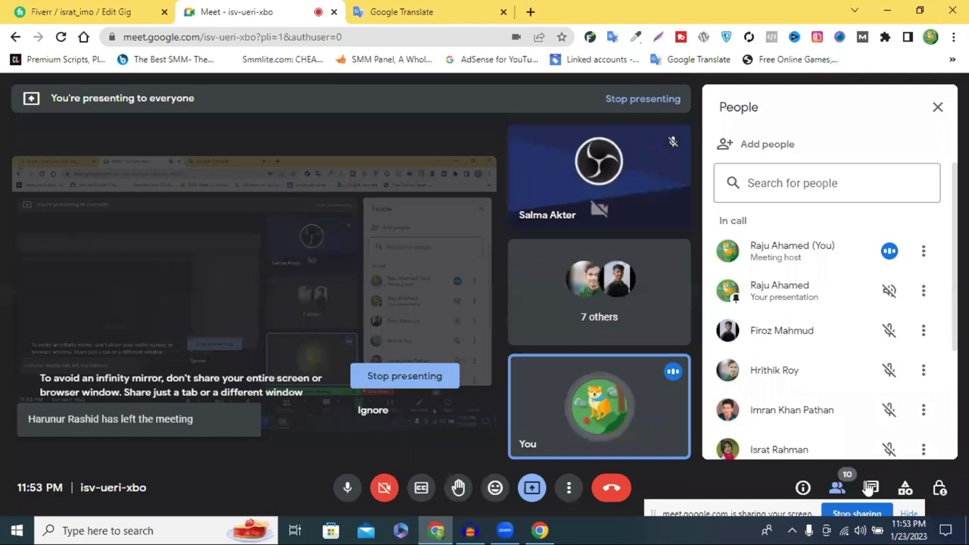
{"action": "key", "text": "ctrl+alt+c"}
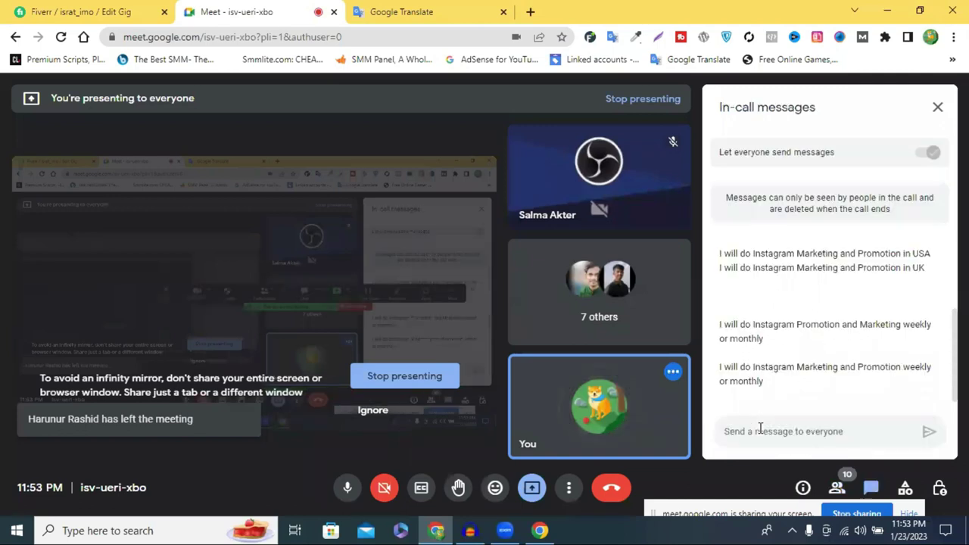
{"action": "key", "text": "ctrl+v"}
{"action": "left_click", "coordinate": [929, 430]}
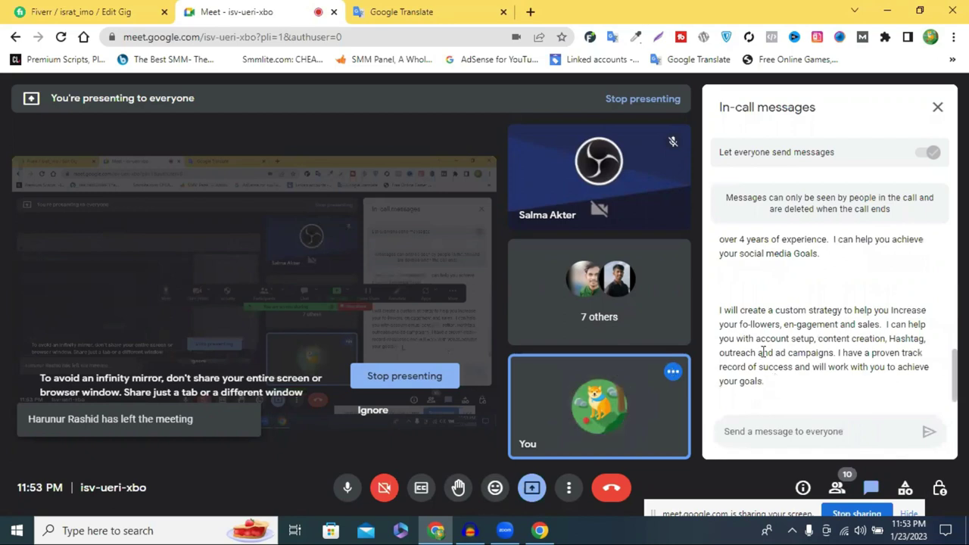
{"action": "scroll", "coordinate": [763, 352], "scroll_direction": "up", "scroll_amount": 2}
{"action": "scroll", "coordinate": [765, 362], "scroll_direction": "up", "scroll_amount": 2}
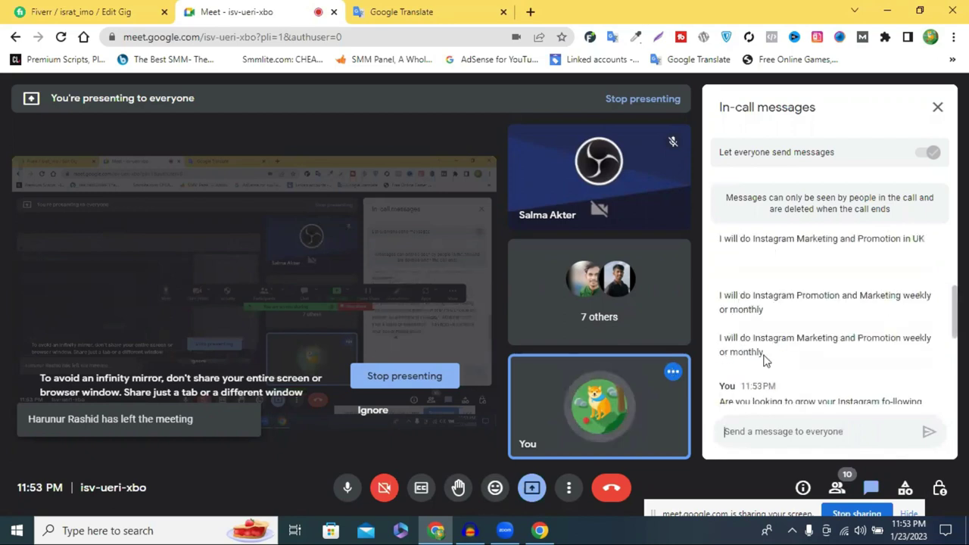
{"action": "scroll", "coordinate": [764, 362], "scroll_direction": "down", "scroll_amount": 2}
{"action": "scroll", "coordinate": [766, 363], "scroll_direction": "down", "scroll_amount": 3}
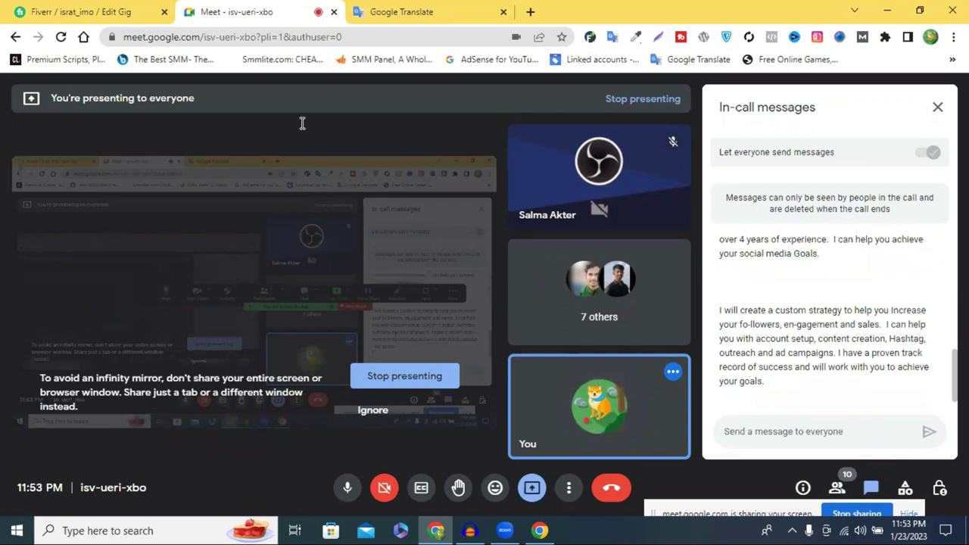
- Copy the selected gig description again on Fiverr, paste it into the Google Meet chat and send a separator line of equals signs
{"action": "left_click", "coordinate": [81, 11]}
{"action": "scroll", "coordinate": [193, 310], "scroll_direction": "up", "scroll_amount": 4}
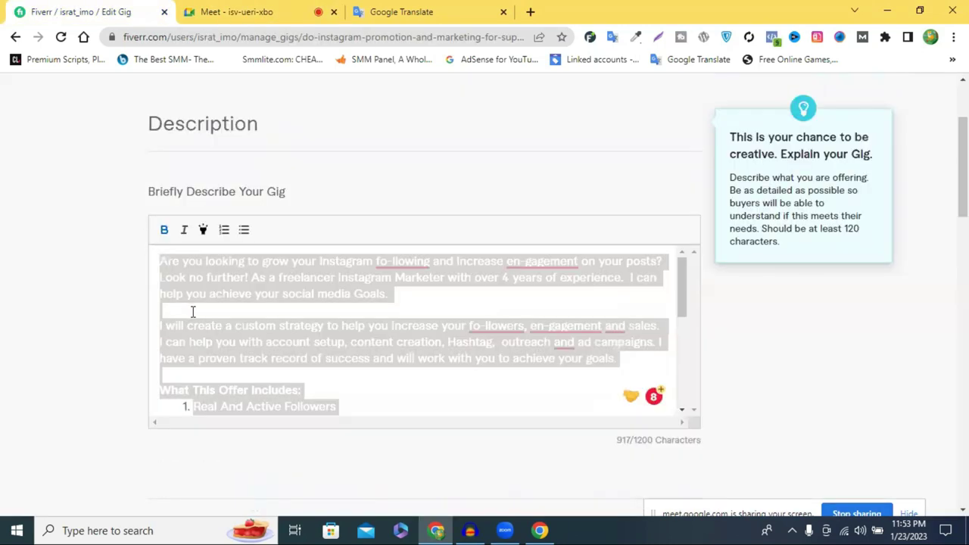
{"action": "right_click", "coordinate": [193, 311]}
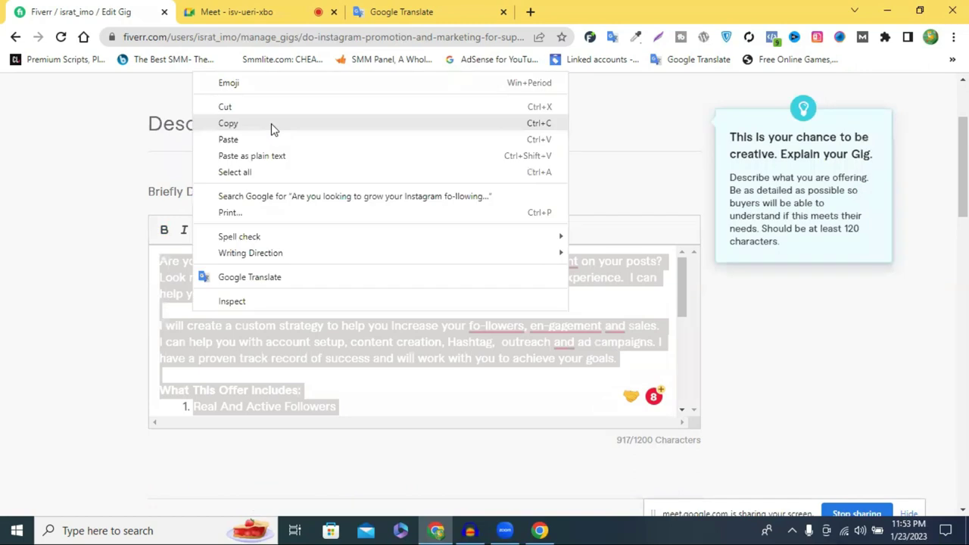
{"action": "left_click", "coordinate": [266, 9]}
{"action": "key", "text": "ctrl+v"}
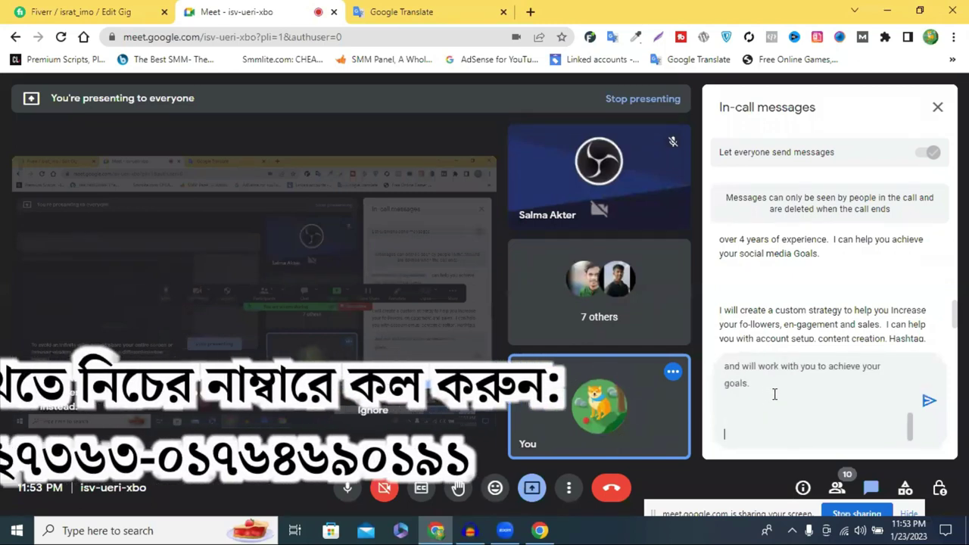
{"action": "key", "text": "Return"}
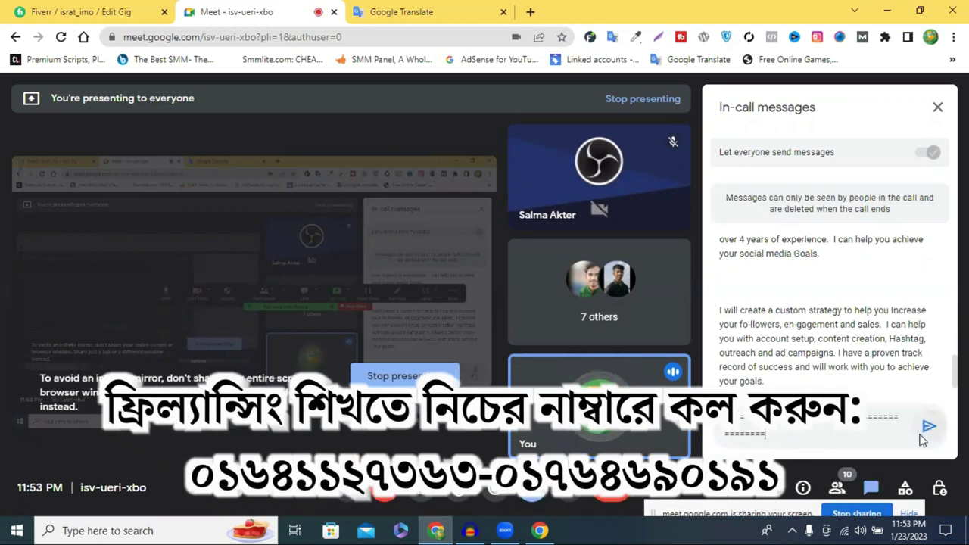
{"action": "left_click", "coordinate": [926, 434]}
- Copy the selected gig description on Fiverr again and open Facebook in a new browser tab
{"action": "key", "text": "ctrl+shift+Tab"}
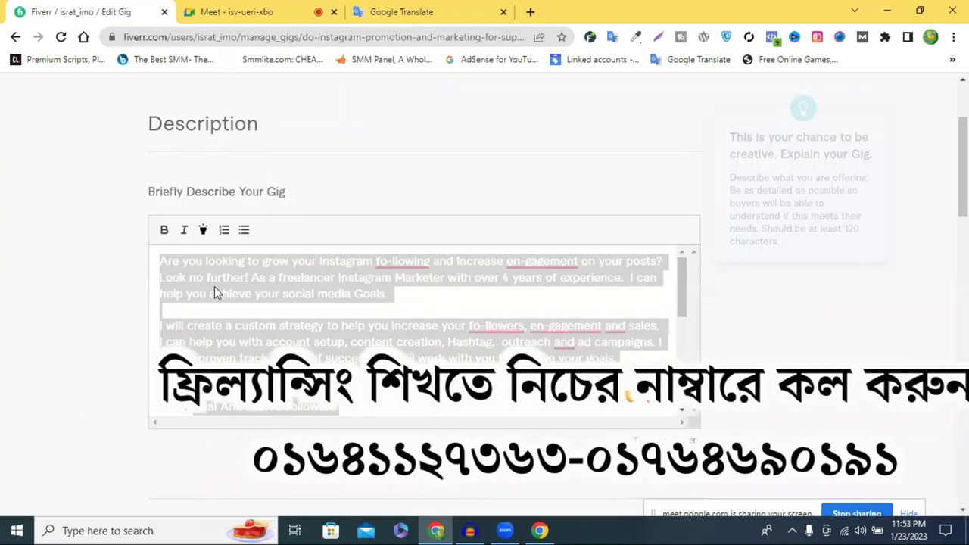
{"action": "right_click", "coordinate": [216, 287]}
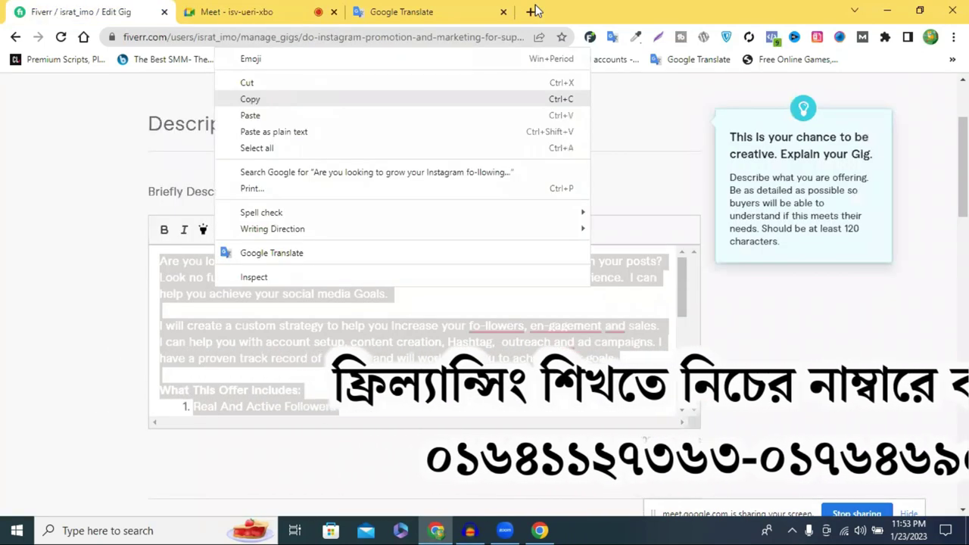
{"action": "key", "text": "ctrl+t"}
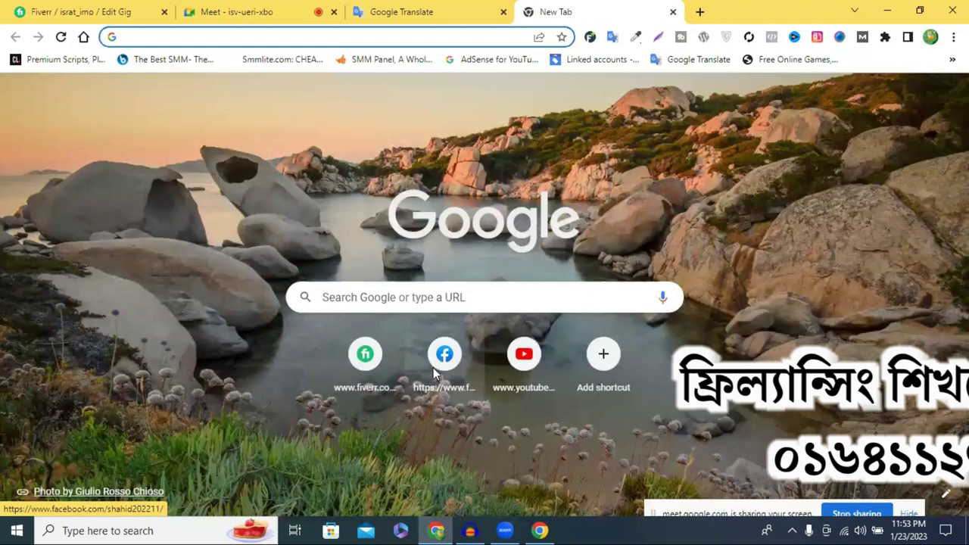
{"action": "left_click", "coordinate": [433, 367]}
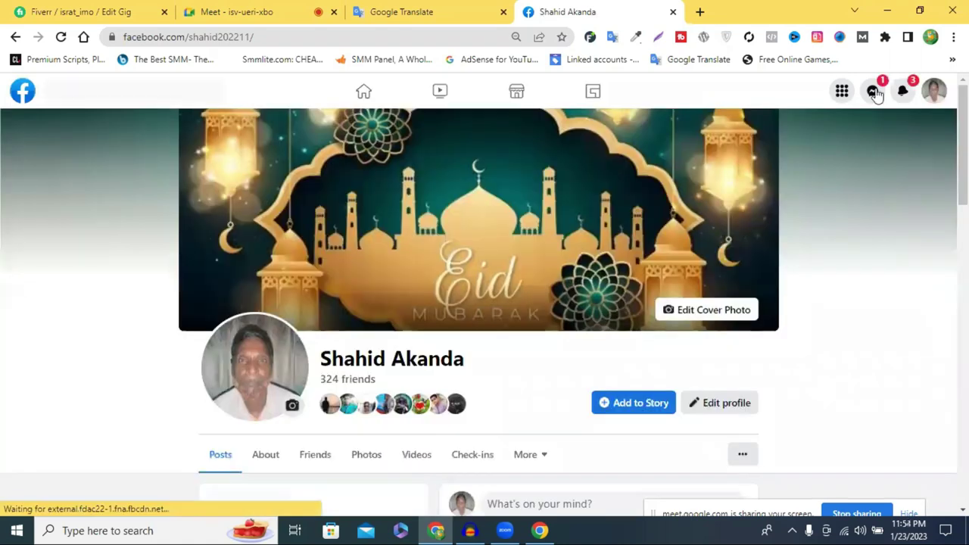
- Open the "Digital Marketing success" conversation in Messenger
{"action": "left_click", "coordinate": [873, 92]}
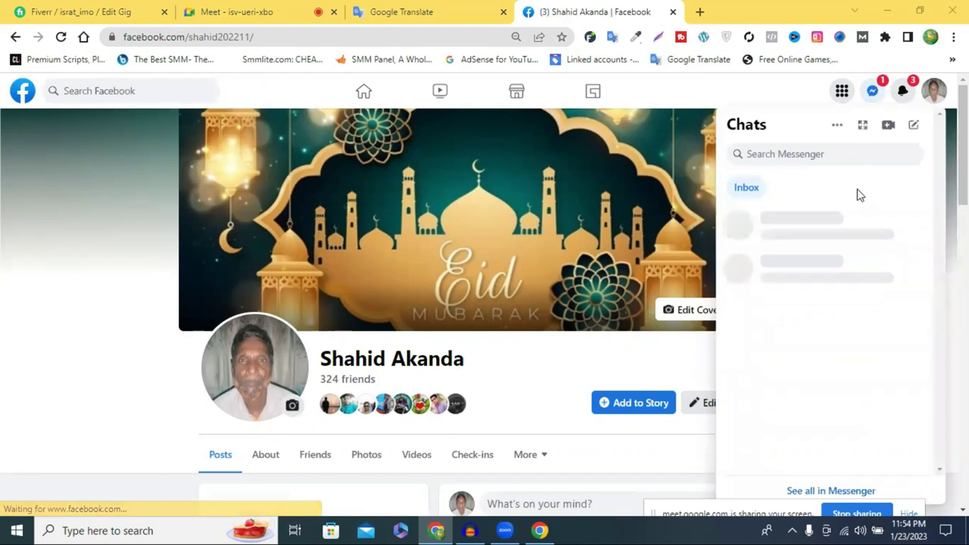
{"action": "scroll", "coordinate": [859, 196], "scroll_direction": "down", "scroll_amount": 3}
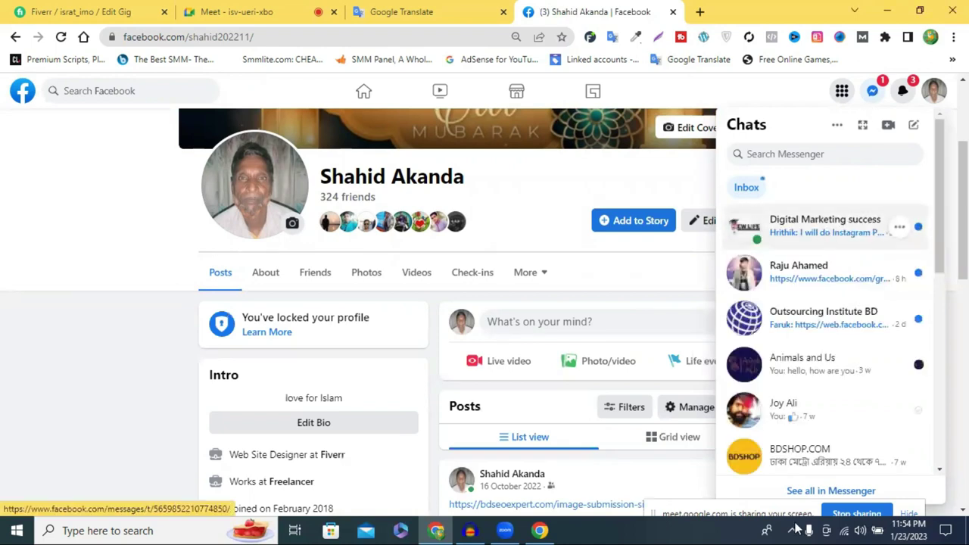
{"action": "key", "text": "Escape"}
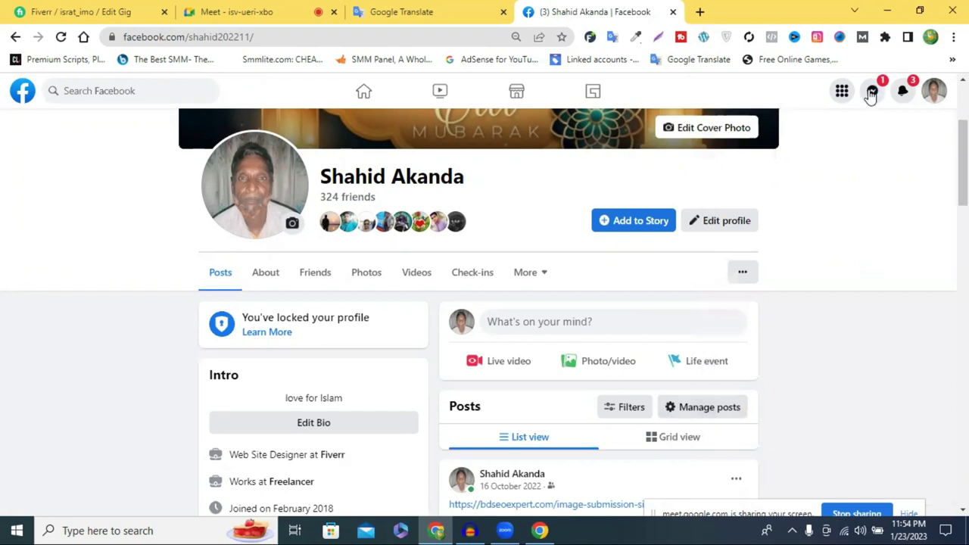
{"action": "left_click", "coordinate": [871, 92]}
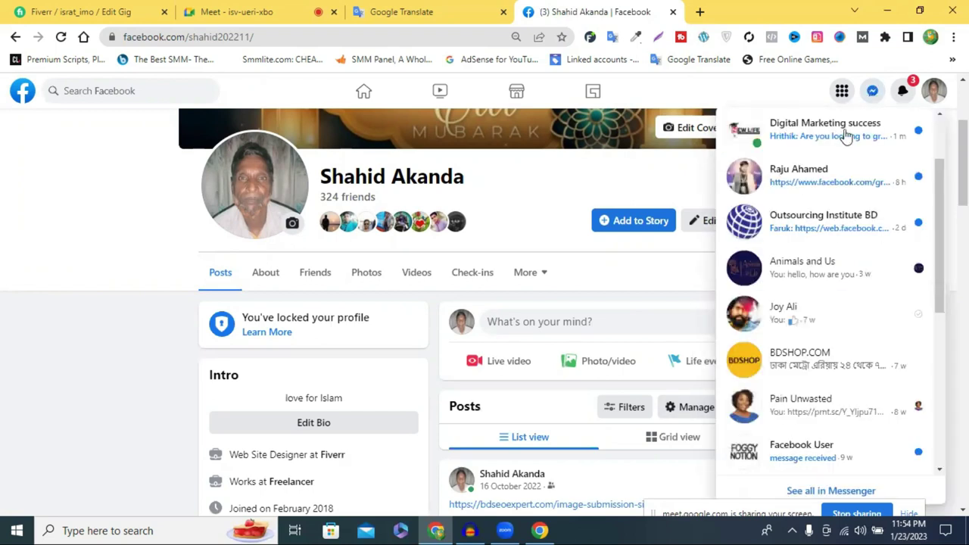
{"action": "left_click", "coordinate": [875, 96]}
{"action": "left_click", "coordinate": [873, 97]}
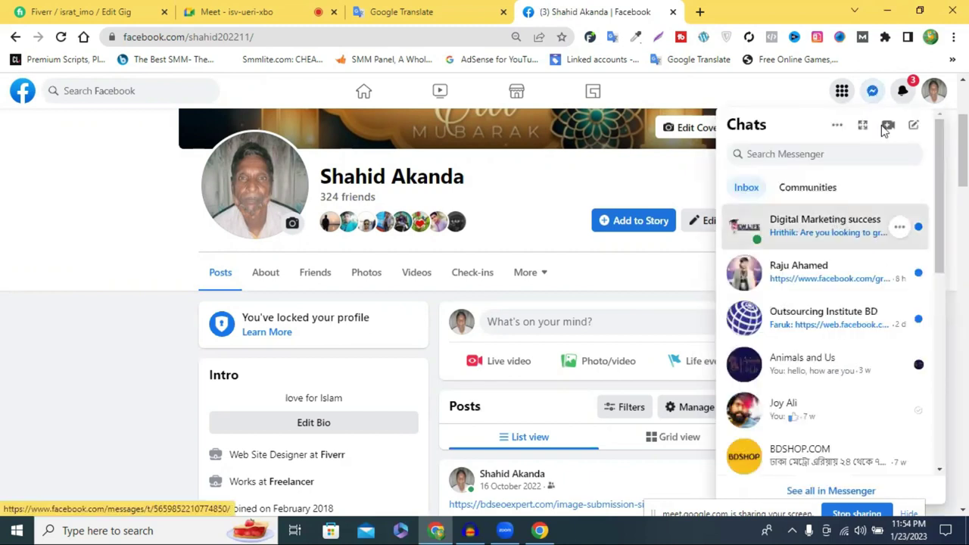
{"action": "left_click", "coordinate": [873, 93]}
{"action": "left_click", "coordinate": [872, 104]}
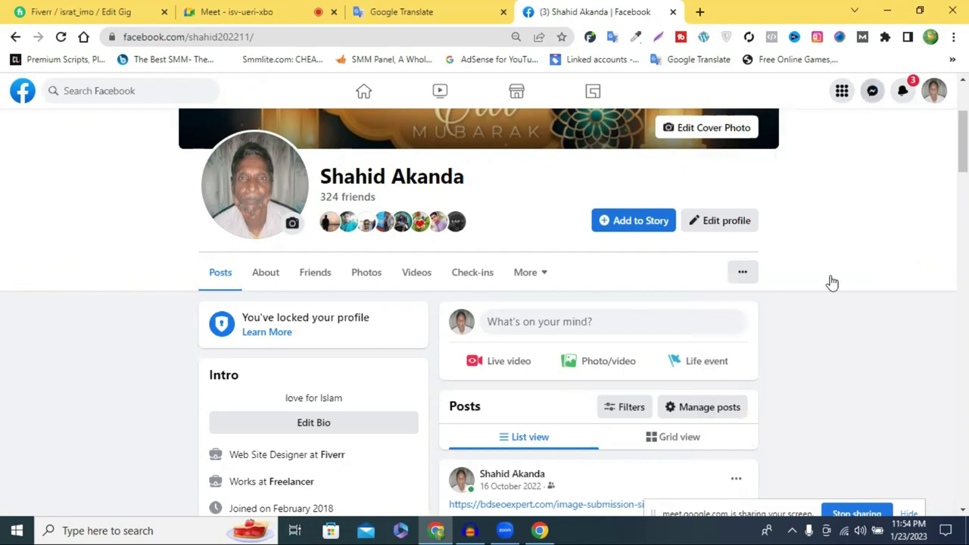
{"action": "left_click", "coordinate": [833, 236]}
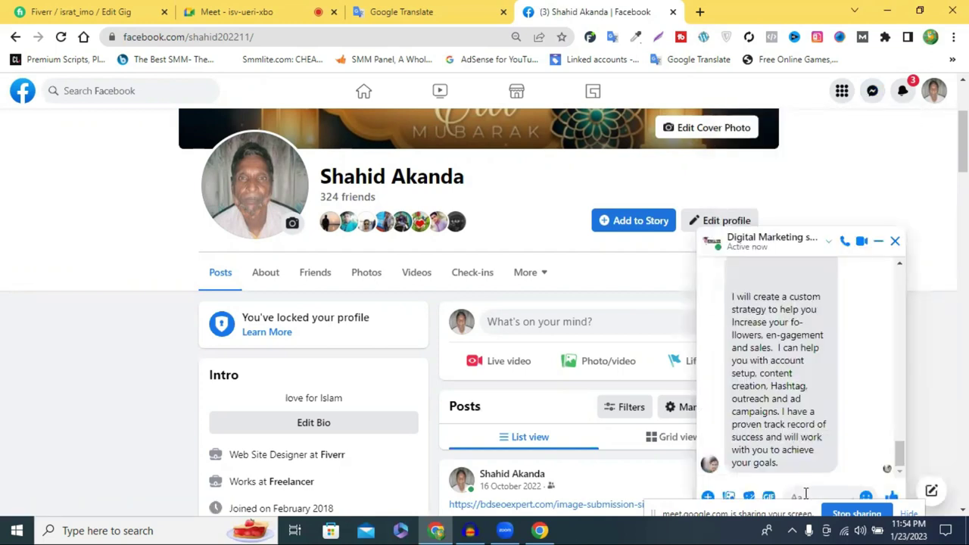
- Send the copied gig description in the "Digital Marketing success" chat and check the posted message
{"action": "key", "text": "ctrl+v"}
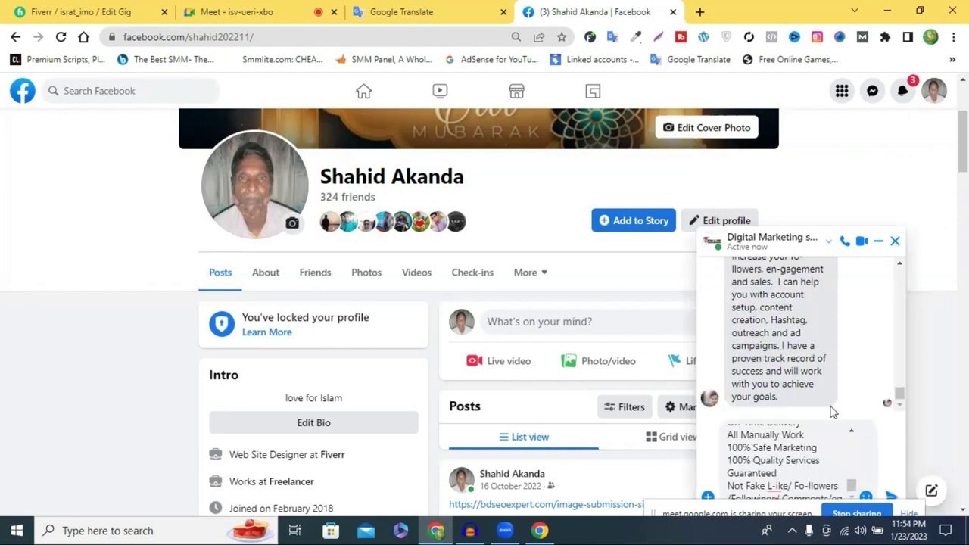
{"action": "key", "text": "Return"}
{"action": "scroll", "coordinate": [832, 397], "scroll_direction": "up", "scroll_amount": 3}
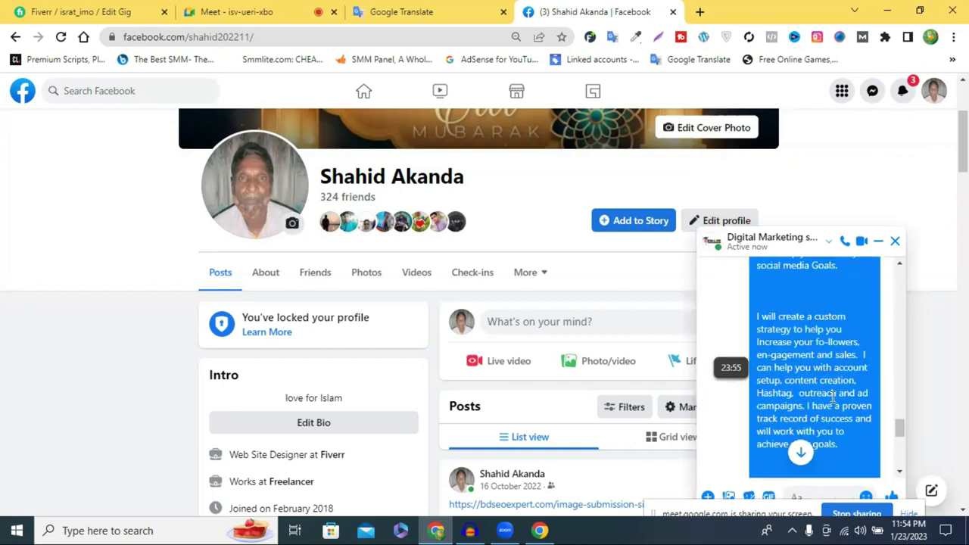
{"action": "scroll", "coordinate": [833, 397], "scroll_direction": "up", "scroll_amount": 3}
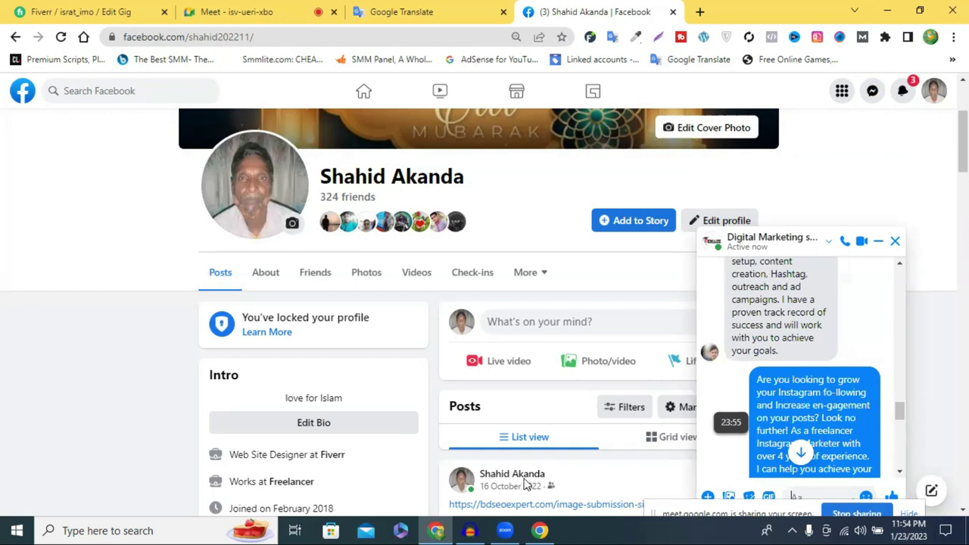
- Return to the Fiverr gig, skip the Frequently Asked Questions section and save the description to continue to Requirements
{"action": "key", "text": "ctrl+1"}
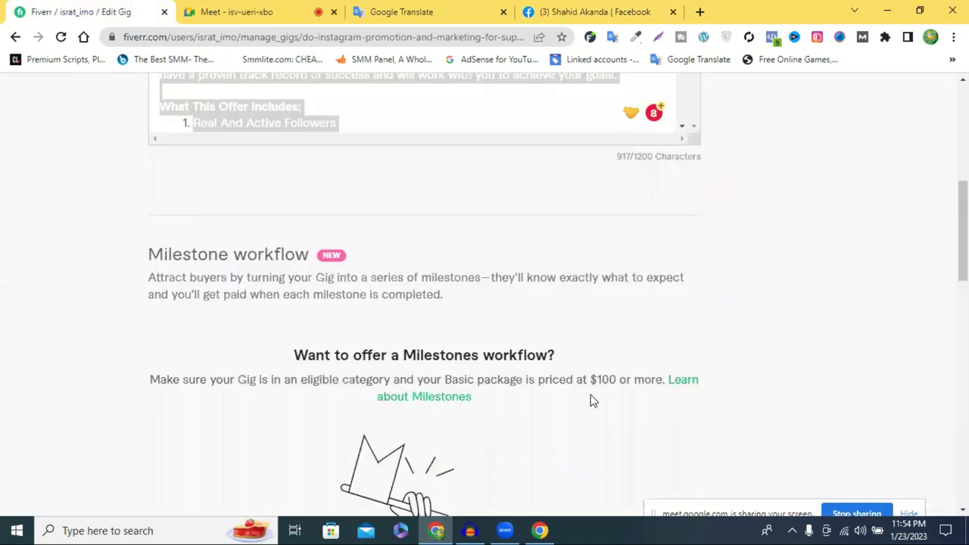
{"action": "scroll", "coordinate": [590, 401], "scroll_direction": "down", "scroll_amount": 4}
{"action": "scroll", "coordinate": [648, 395], "scroll_direction": "down", "scroll_amount": 3}
{"action": "left_click_drag", "start_coordinate": [186, 202], "coordinate": [152, 193]}
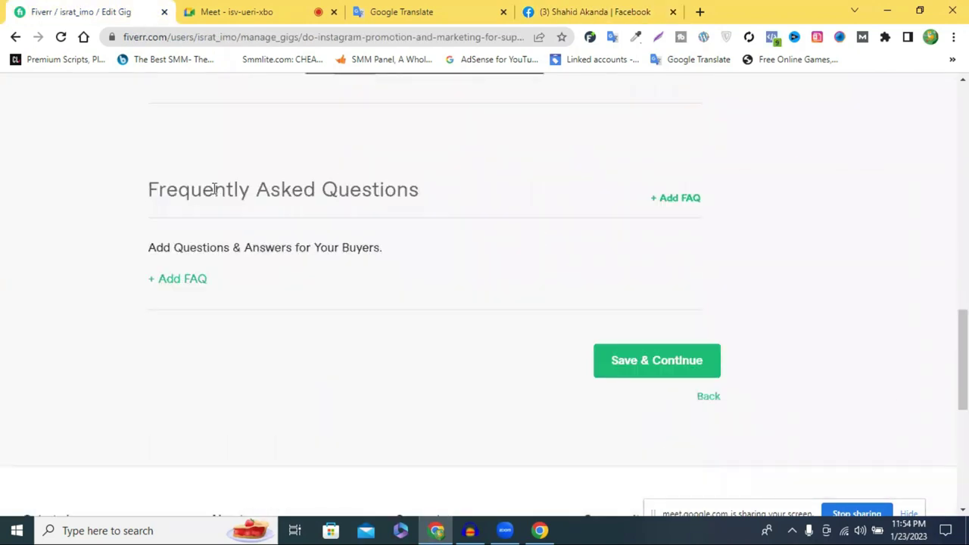
{"action": "left_click_drag", "start_coordinate": [451, 177], "coordinate": [451, 176]}
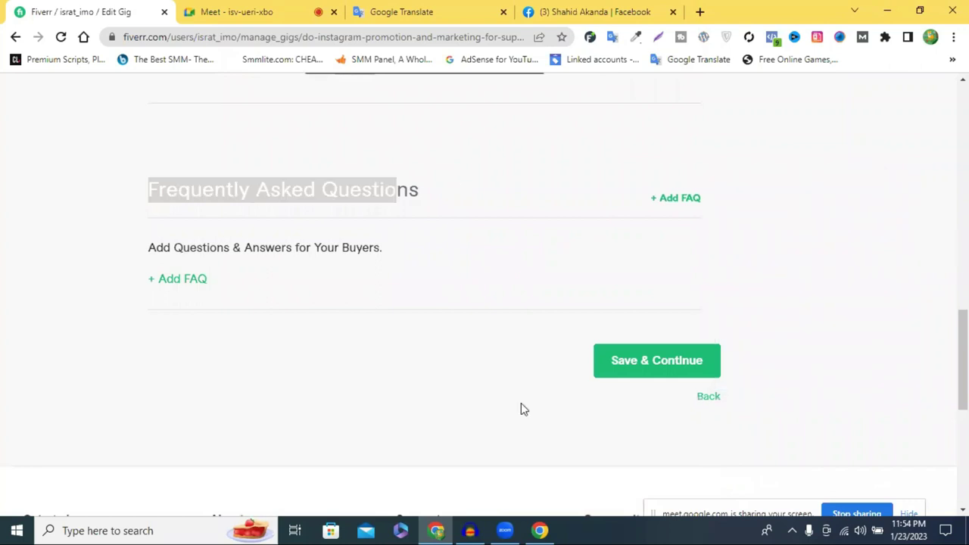
{"action": "left_click", "coordinate": [624, 363]}
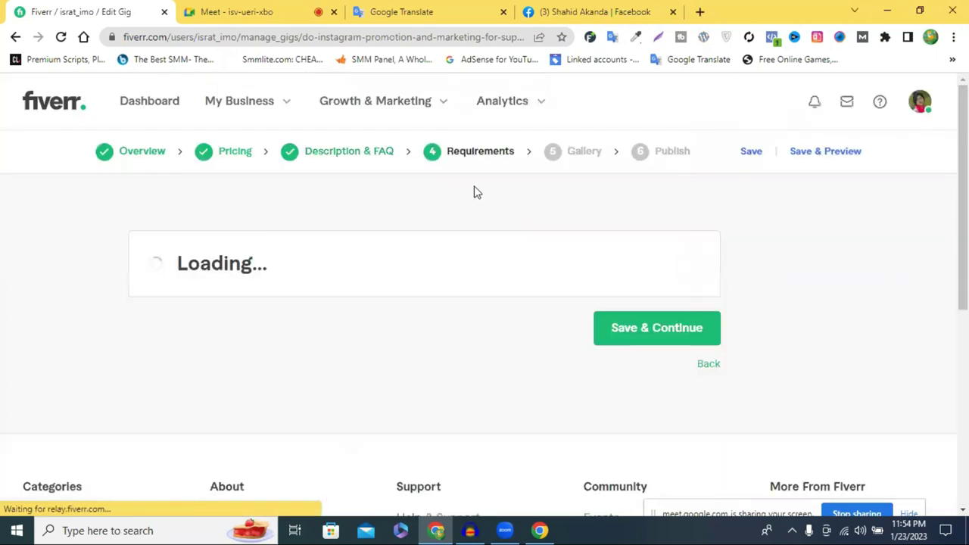
- Review Fiverr's preset buyer questions and open a new question form in the Your Questions section
{"action": "scroll", "coordinate": [522, 209], "scroll_direction": "down", "scroll_amount": 2}
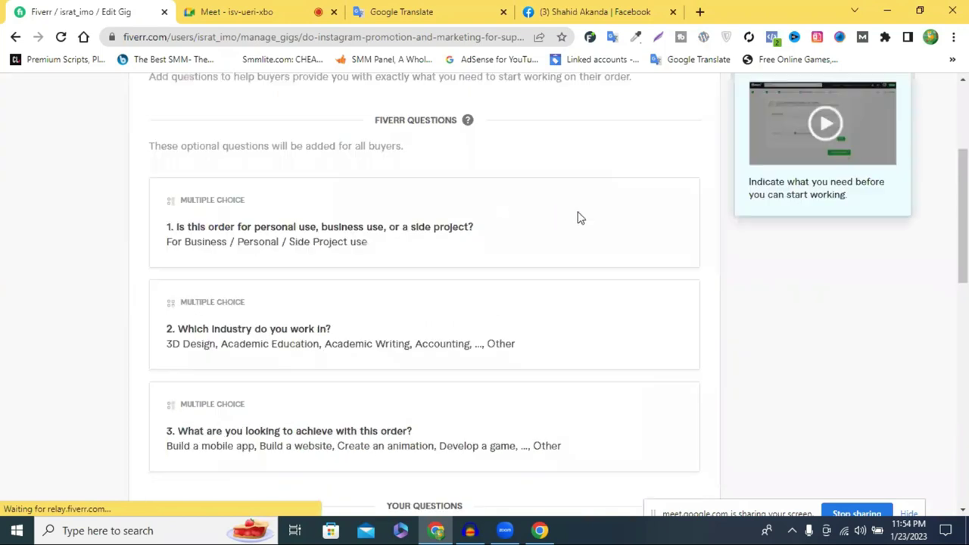
{"action": "scroll", "coordinate": [581, 219], "scroll_direction": "down", "scroll_amount": 2}
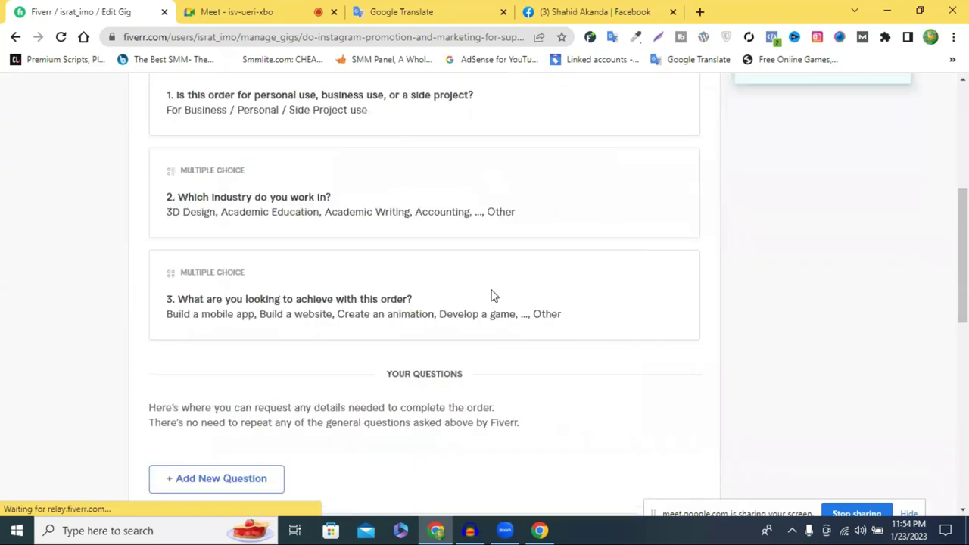
{"action": "scroll", "coordinate": [491, 296], "scroll_direction": "down", "scroll_amount": 1}
{"action": "scroll", "coordinate": [249, 277], "scroll_direction": "up", "scroll_amount": 1}
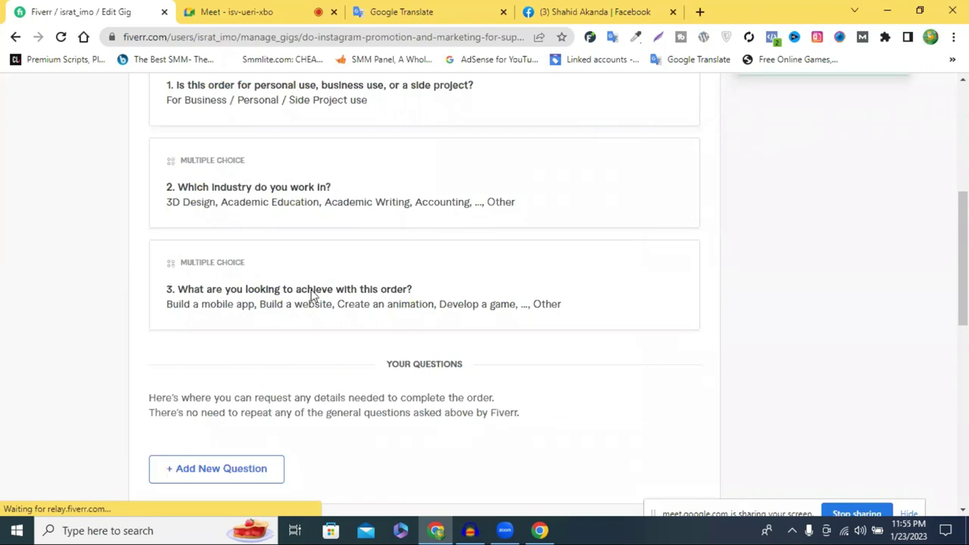
{"action": "scroll", "coordinate": [313, 295], "scroll_direction": "up", "scroll_amount": 3}
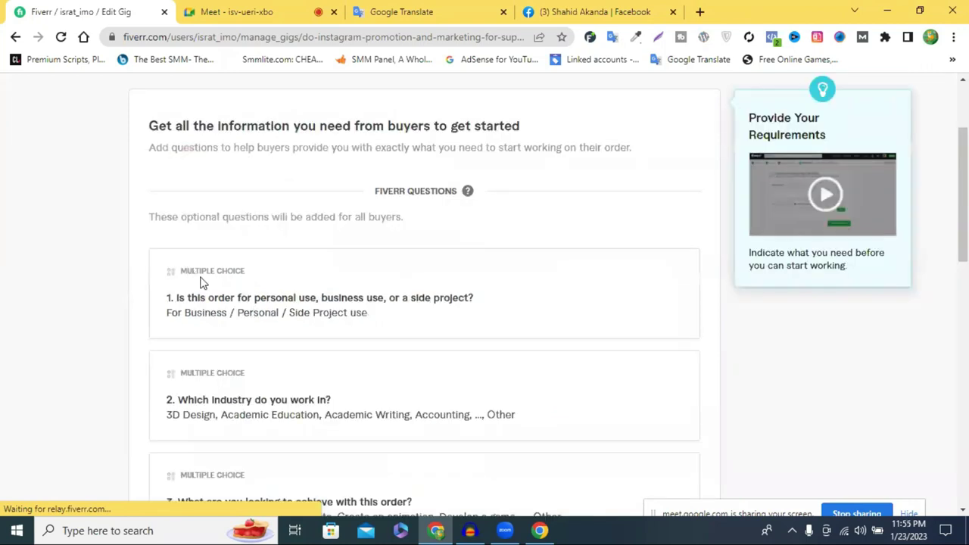
{"action": "scroll", "coordinate": [243, 274], "scroll_direction": "down", "scroll_amount": 1}
{"action": "scroll", "coordinate": [321, 271], "scroll_direction": "down", "scroll_amount": 5}
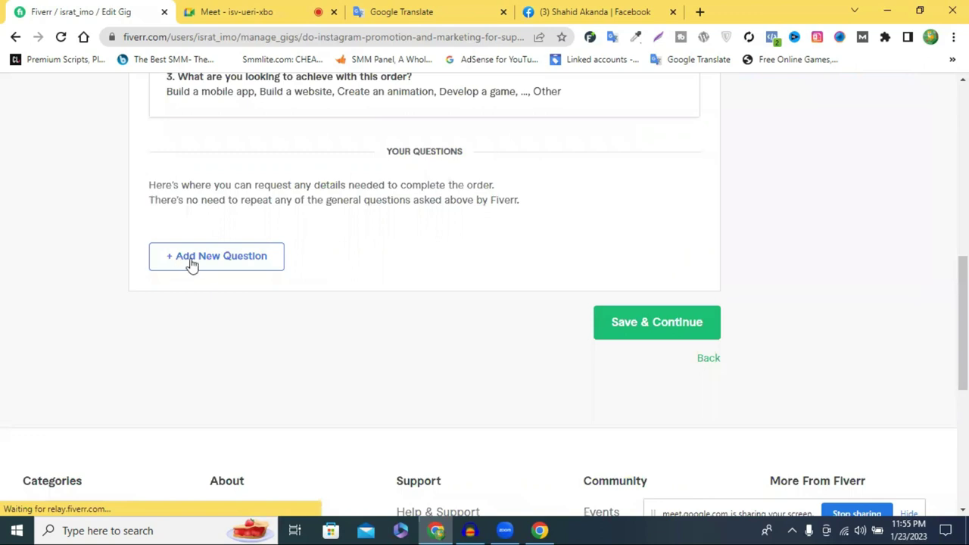
{"action": "left_click", "coordinate": [192, 262]}
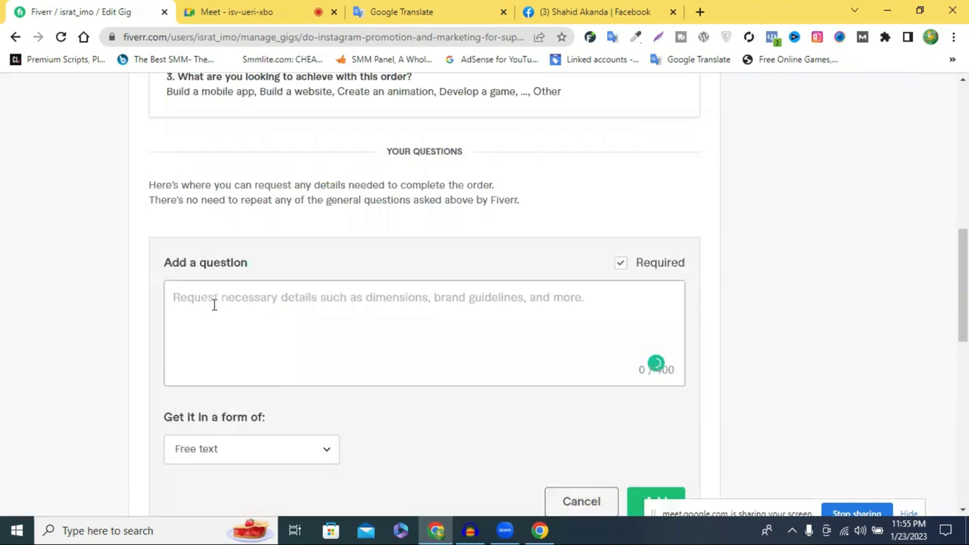
{"action": "type", "text": "1/"}
{"action": "key", "text": "BackSpace"}
{"action": "type", "text": "."}
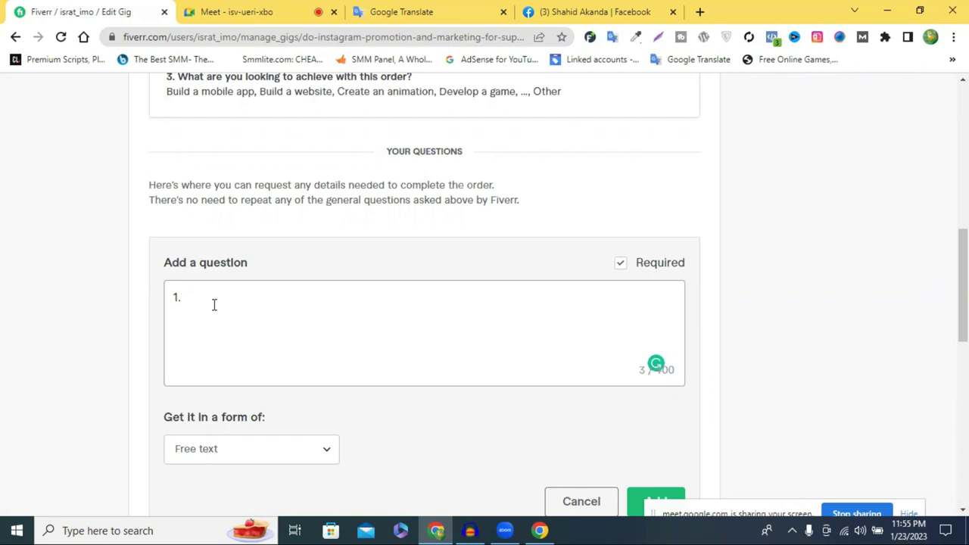
{"action": "key", "text": "BackSpace"}
{"action": "key", "text": "BackSpace"}
{"action": "key", "text": "BackSpace"}
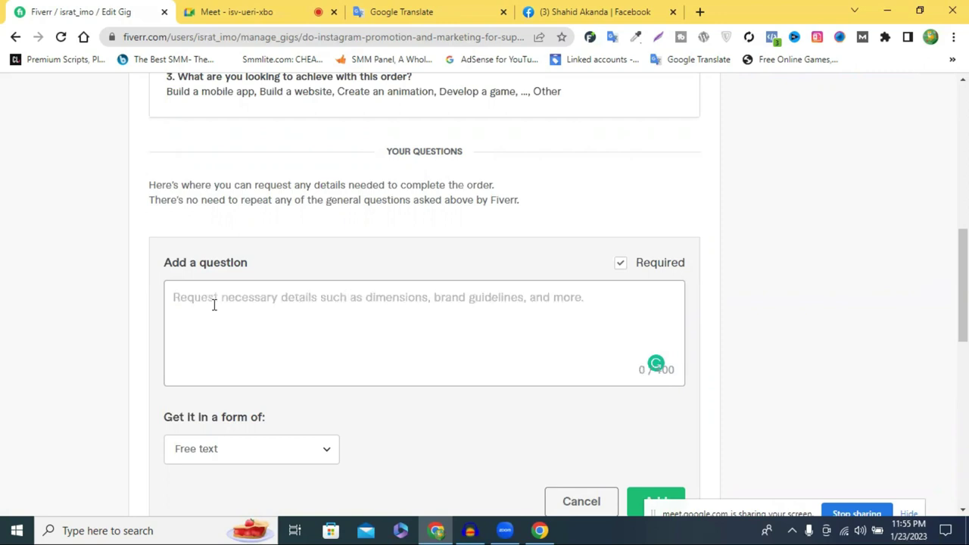
- Draft the question text "I need for You" and check its Bengali translation in Google Translate
{"action": "type", "text": "I need "}
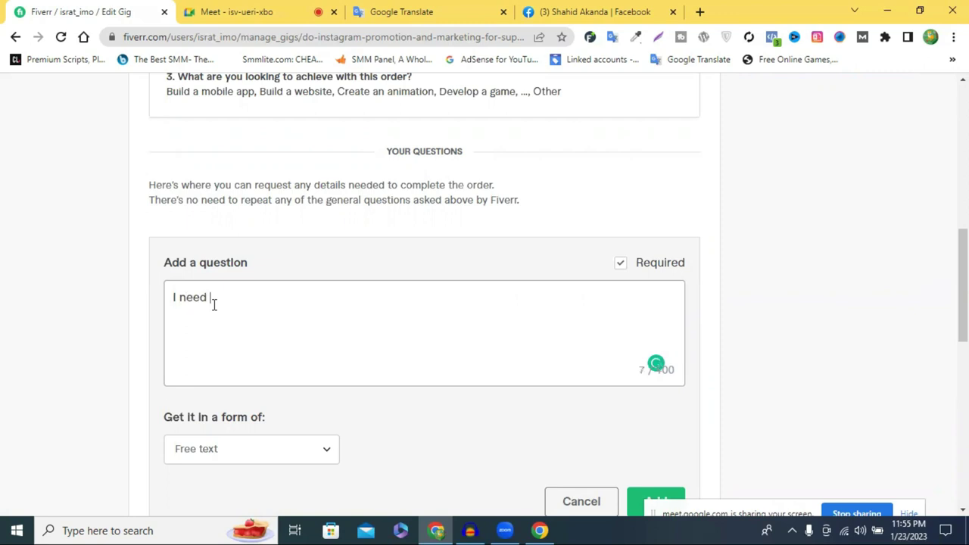
{"action": "type", "text": "for You"}
{"action": "double_click", "coordinate": [218, 300]}
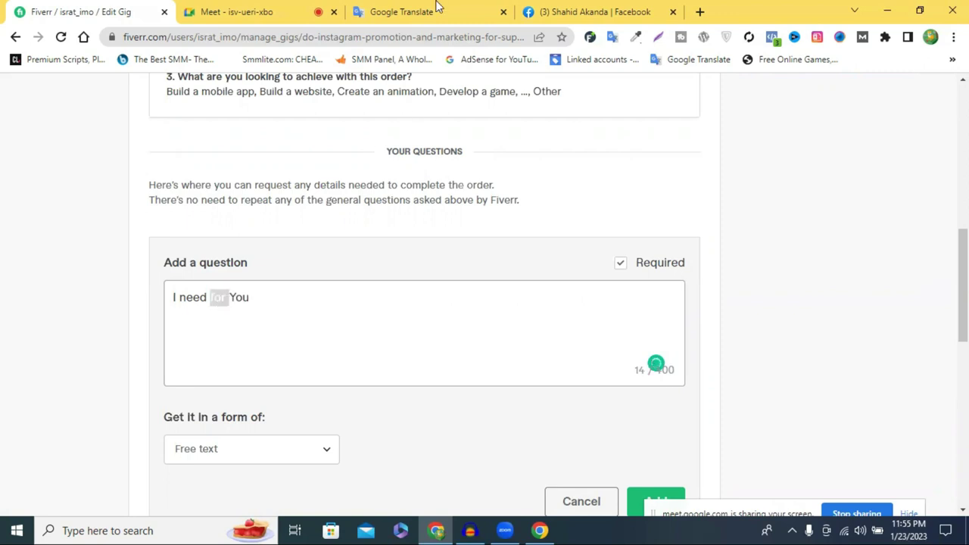
{"action": "key", "text": "ctrl+a"}
{"action": "key", "text": "ctrl+c"}
{"action": "left_click", "coordinate": [401, 12]}
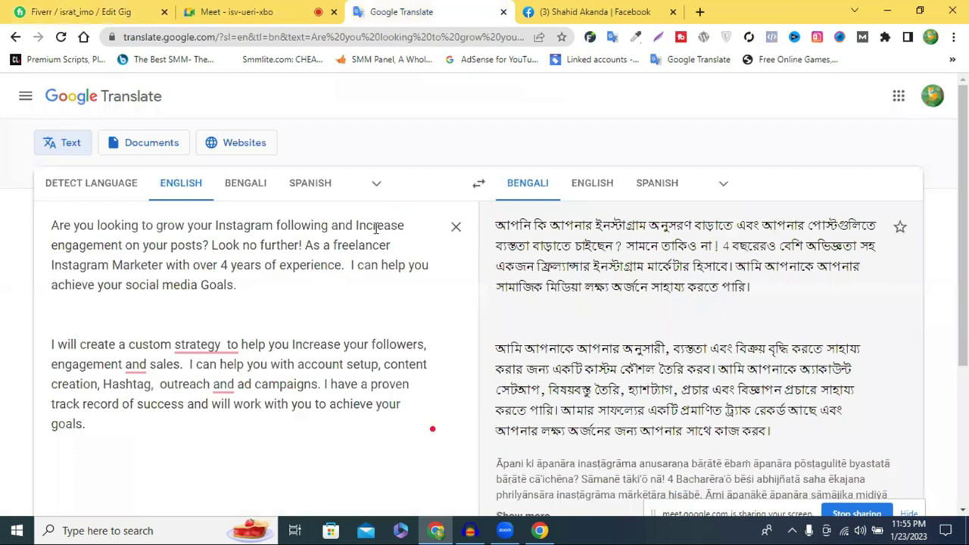
{"action": "key", "text": "ctrl+a"}
{"action": "key", "text": "ctrl+v"}
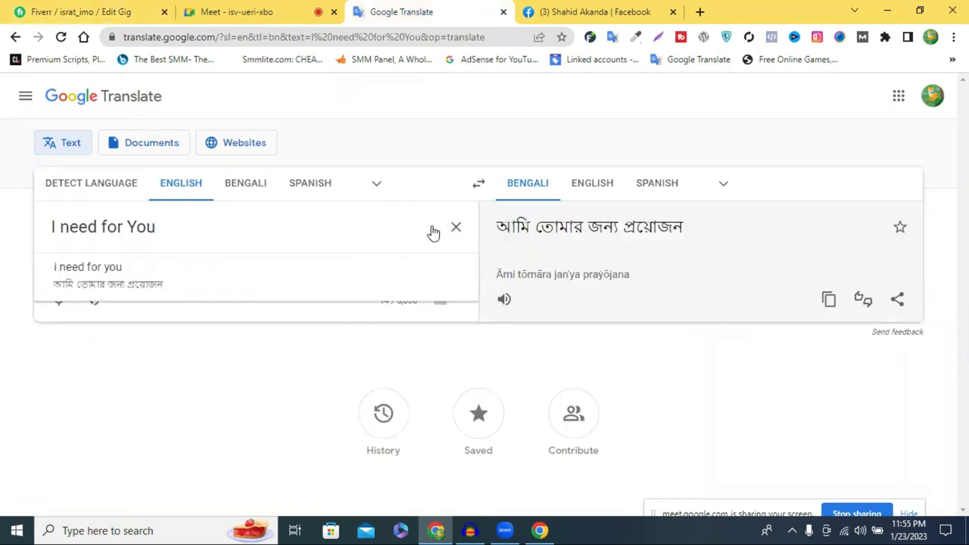
- Translate "আমার এই কাজ করার জন্য যা প্রয়োজন" into English, and check the English wording back in Bengali with and without "This is"
{"action": "key", "text": "alt+Left"}
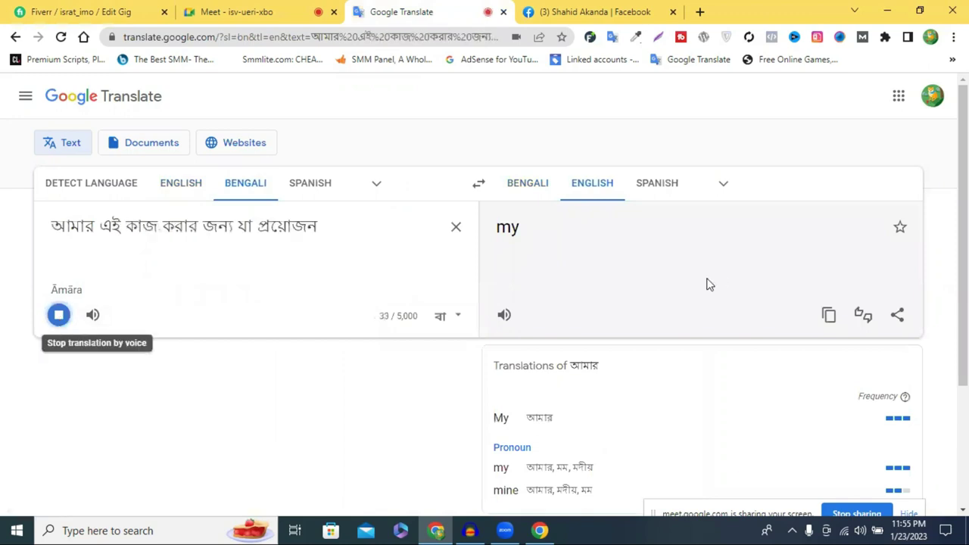
{"action": "left_click", "coordinate": [830, 321]}
{"action": "left_click", "coordinate": [461, 237]}
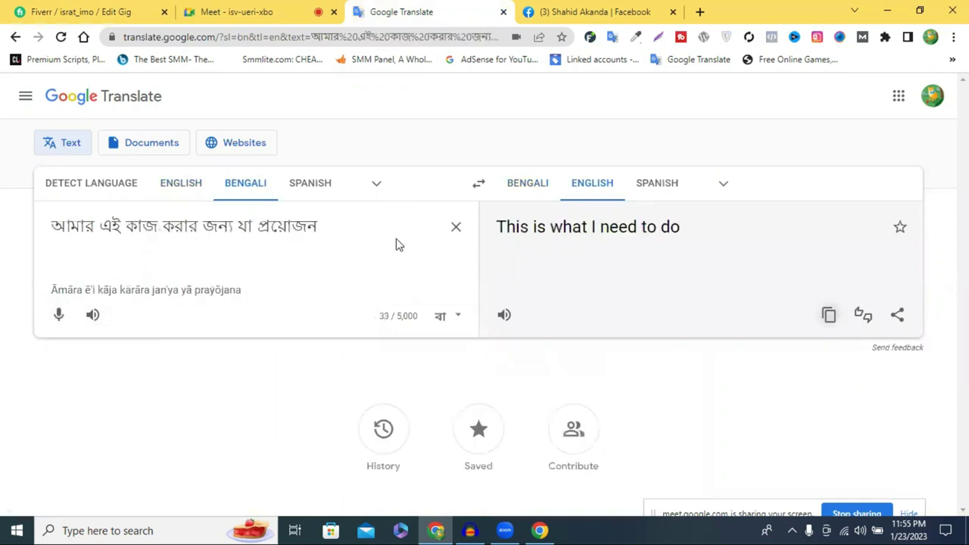
{"action": "key", "text": "ctrl+v"}
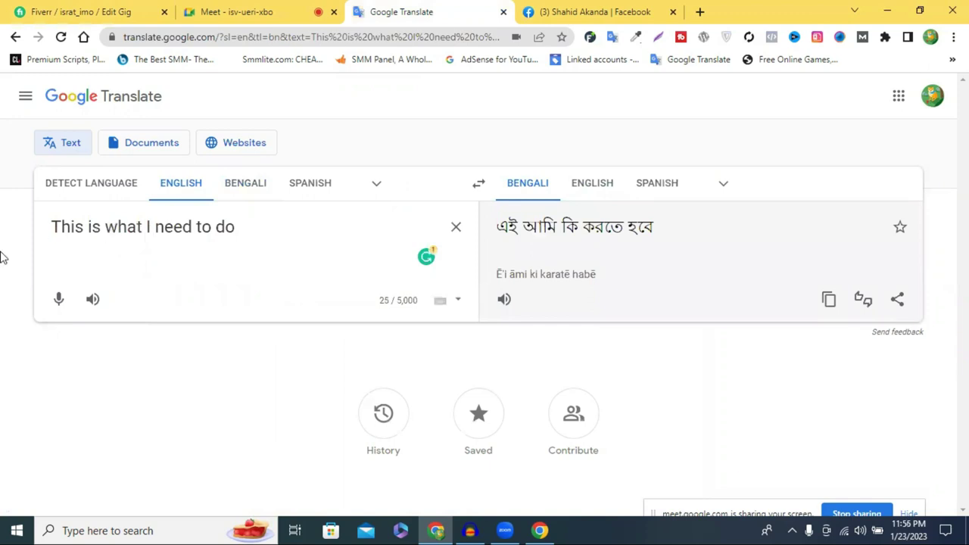
{"action": "key", "text": "ctrl+shift+Right"}
{"action": "key", "text": "ctrl+shift+Right"}
{"action": "key", "text": "BackSpace"}
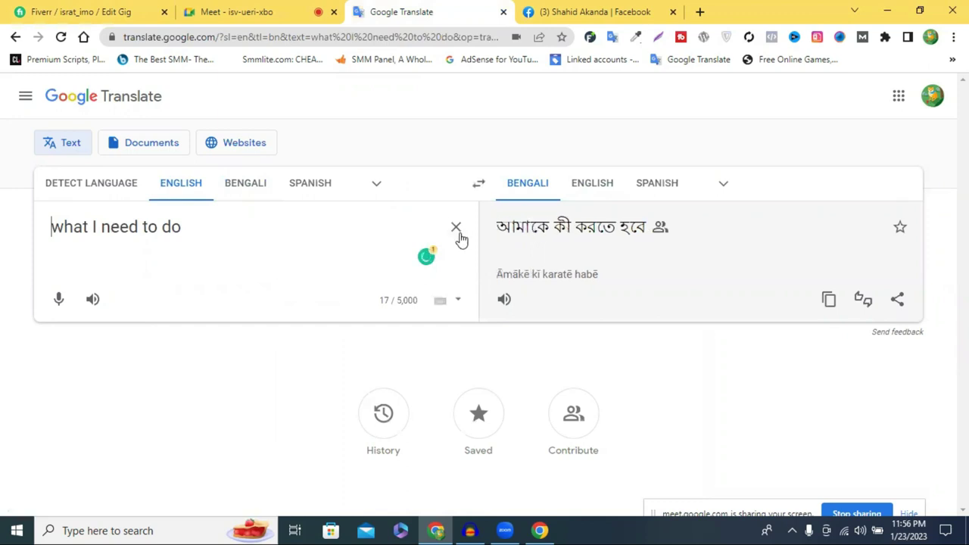
- Return to the Fiverr question form and replace the drafted text with "I need: Instagram"
{"action": "left_click", "coordinate": [86, 11]}
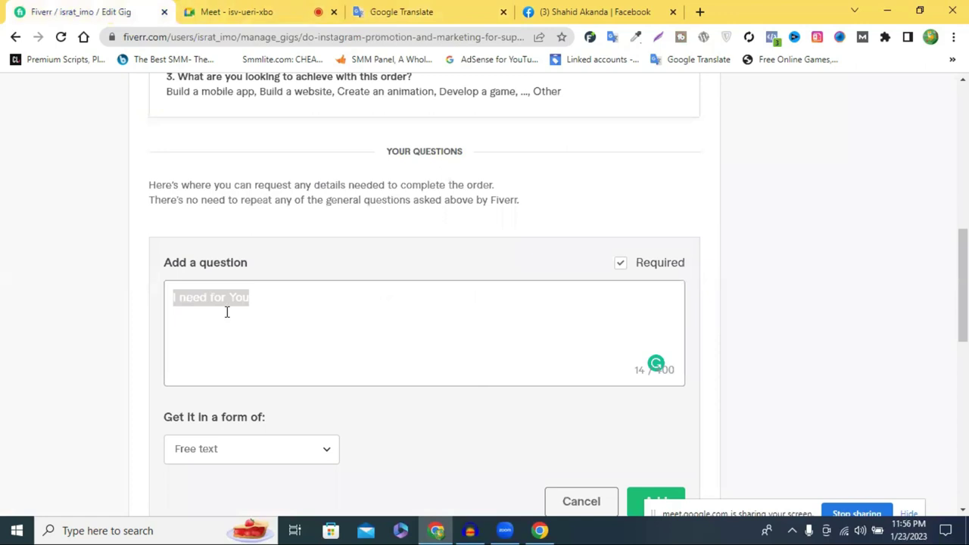
{"action": "key", "text": "BackSpace"}
{"action": "type", "text": "I need"}
{"action": "key", "text": "BackSpace"}
{"action": "type", "text": ":"}
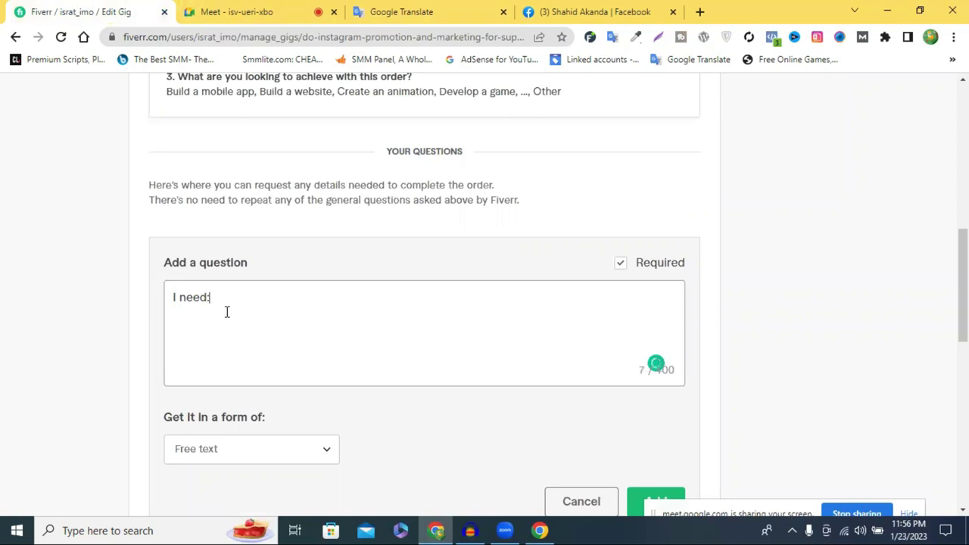
{"action": "type", "text": "  1."}
{"action": "key", "text": "BackSpace"}
{"action": "key", "text": "BackSpace"}
{"action": "key", "text": "BackSpace"}
{"action": "type", "text": "Instagram"}
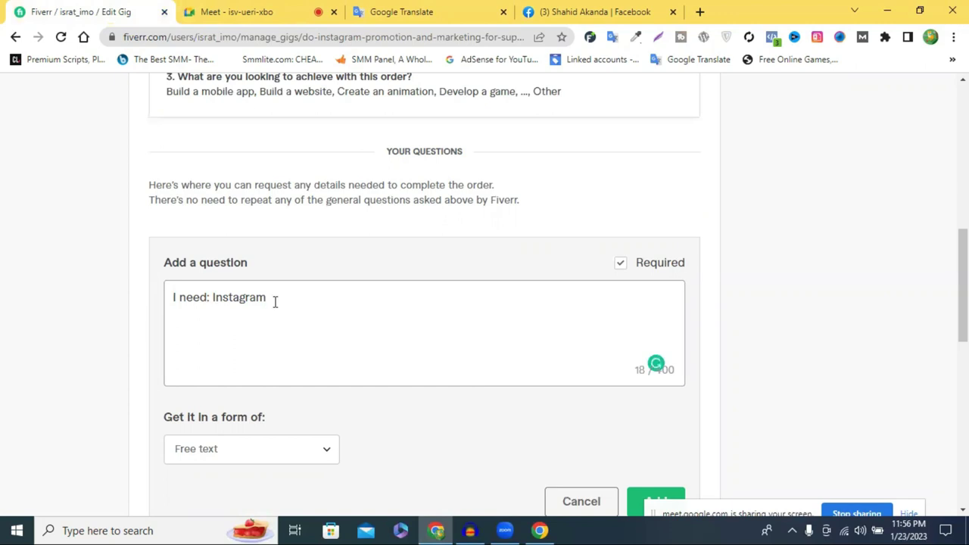
- Extend the question text to "I need: Instagram Account Manager Access," and correct the misspelled "Access"
{"action": "type", "text": "Account"}
{"action": "type", "text": "Manager"}
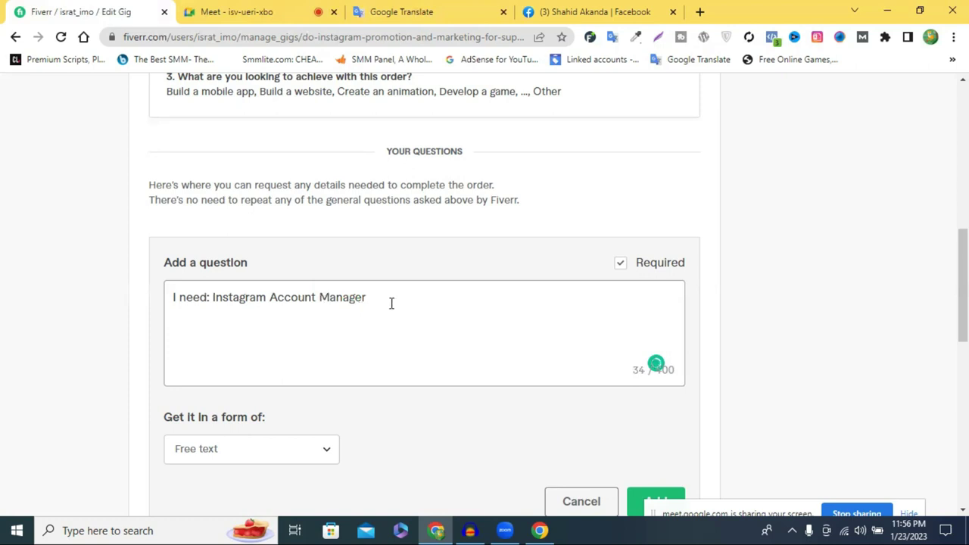
{"action": "type", "text": " Acr"}
{"action": "key", "text": "BackSpace"}
{"action": "type", "text": "esss"}
{"action": "key", "text": "BackSpace"}
{"action": "type", "text": ","}
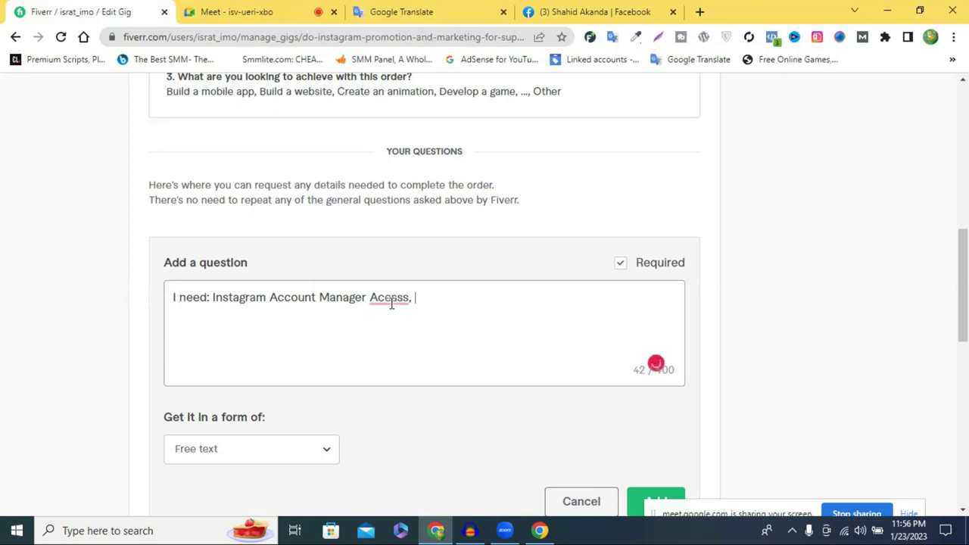
{"action": "right_click", "coordinate": [391, 300]}
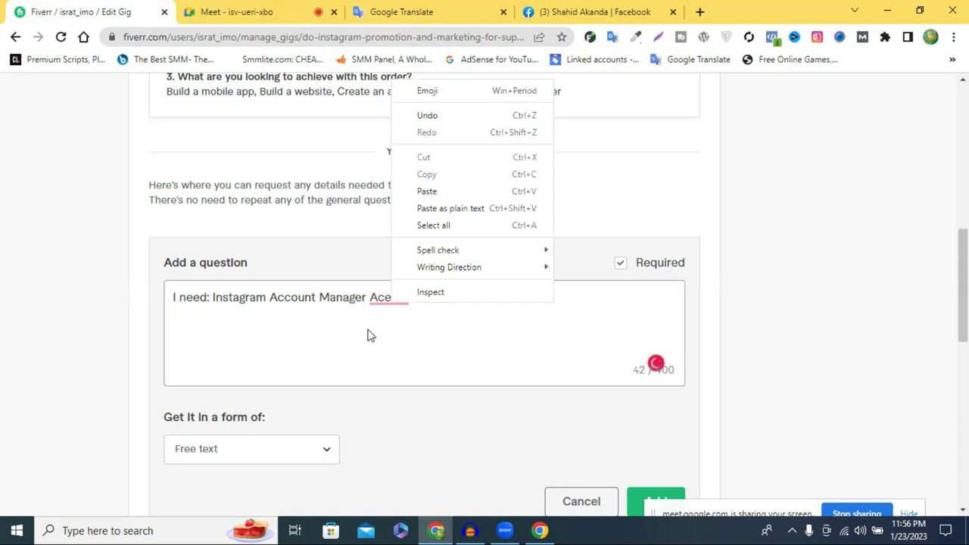
{"action": "left_click", "coordinate": [443, 306]}
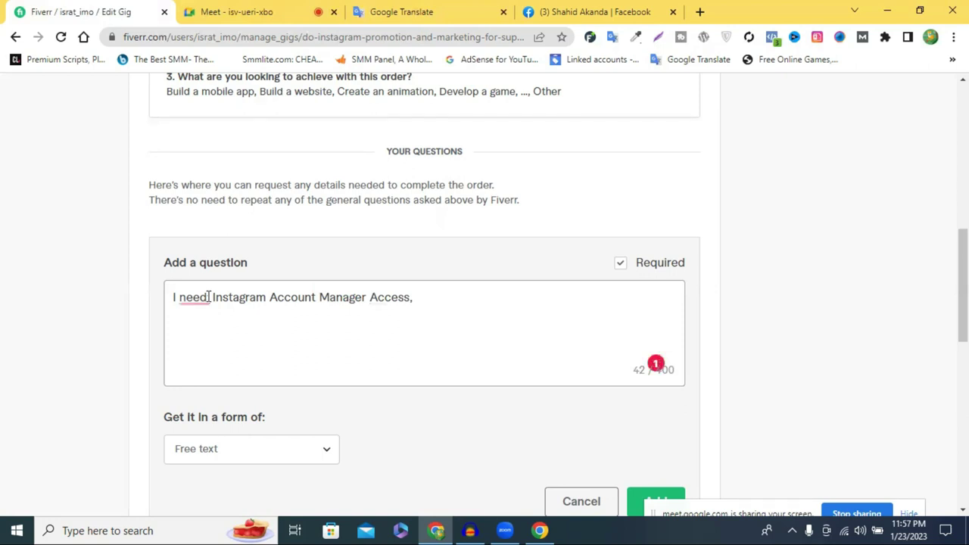
- Dictate "এই জিনিসগুলো হলে আমি কাজটি শুরু করতে পারব" in Google Translate, copy its English translation and check that back in Bengali
{"action": "left_click", "coordinate": [402, 9]}
{"action": "left_click", "coordinate": [58, 298]}
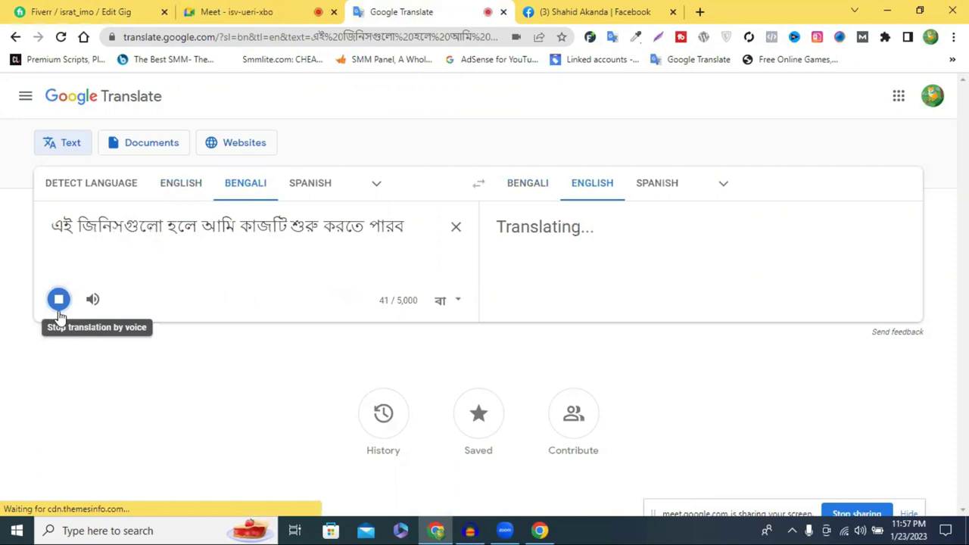
{"action": "left_click", "coordinate": [457, 230]}
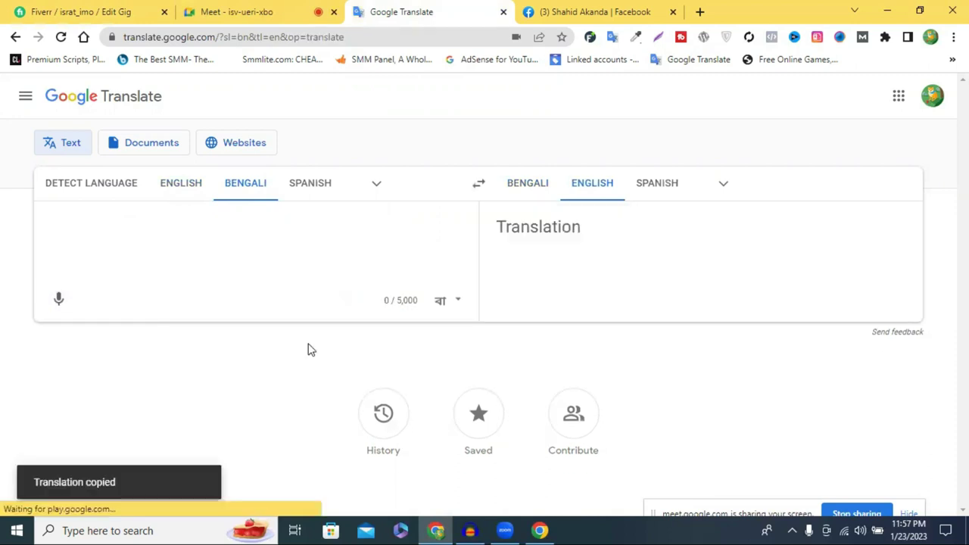
{"action": "right_click", "coordinate": [262, 238]}
{"action": "key", "text": "Return"}
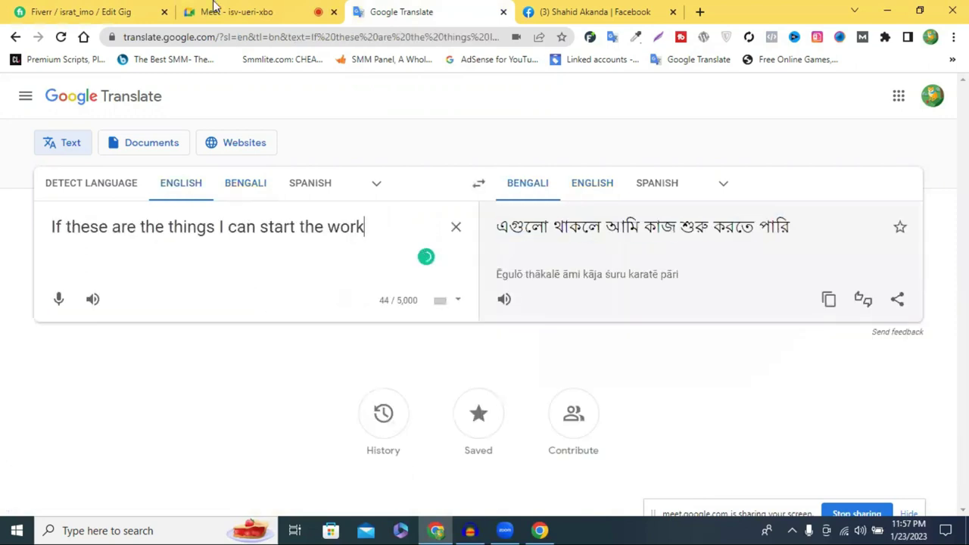
- In the Fiverr question, replace "I need:" with "If these are the things I can start the work:" and make "Instagram Account Manager Access" item 1 without its comma
{"action": "key", "text": "ctrl+1"}
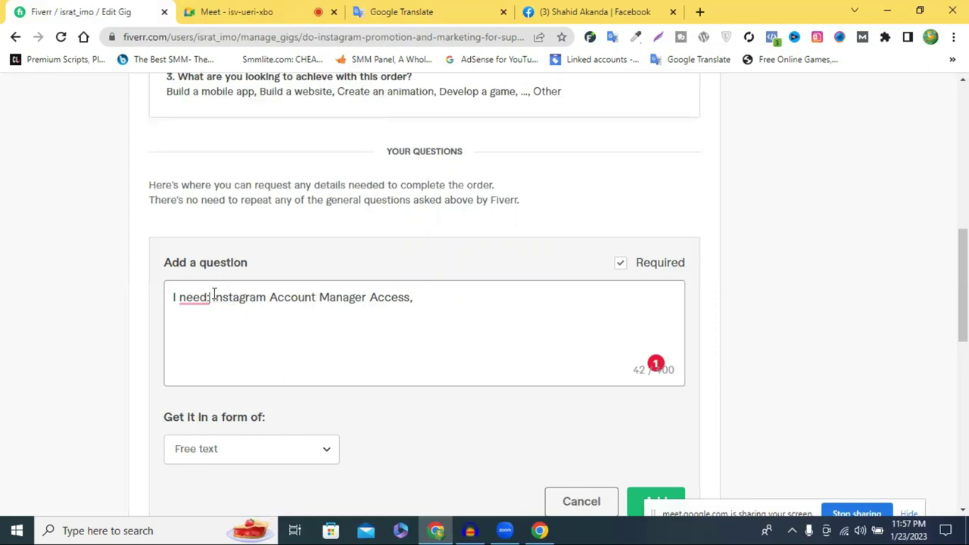
{"action": "key", "text": "shift+Home"}
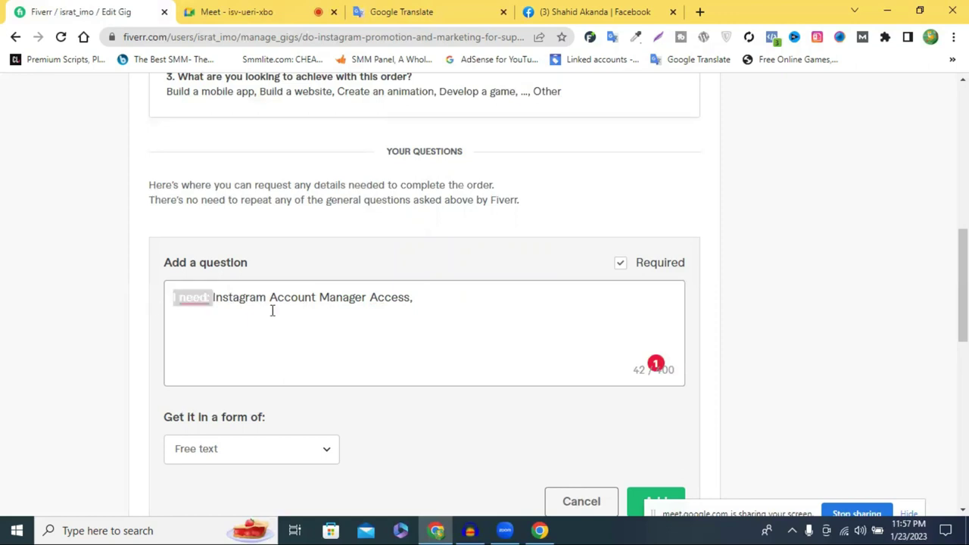
{"action": "key", "text": "ctrl+v"}
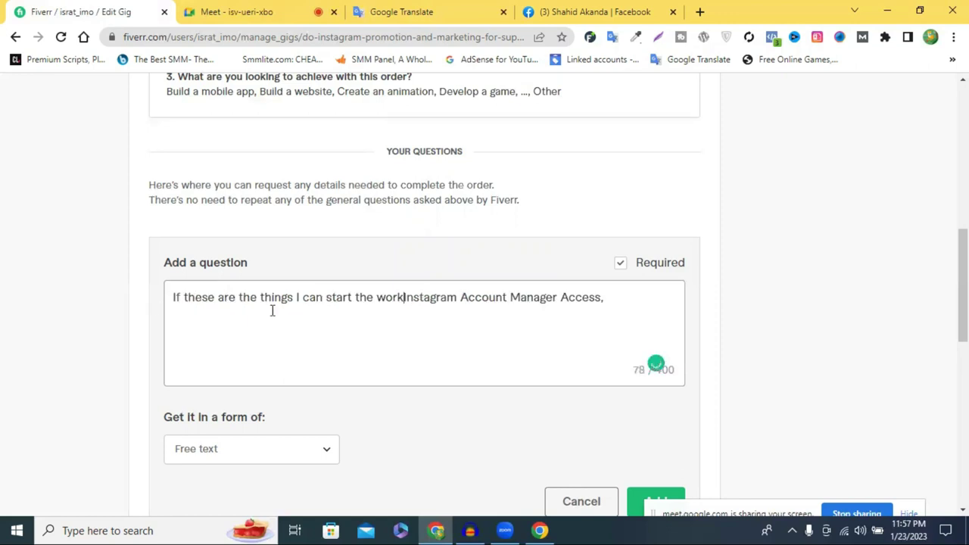
{"action": "type", "text": ": "}
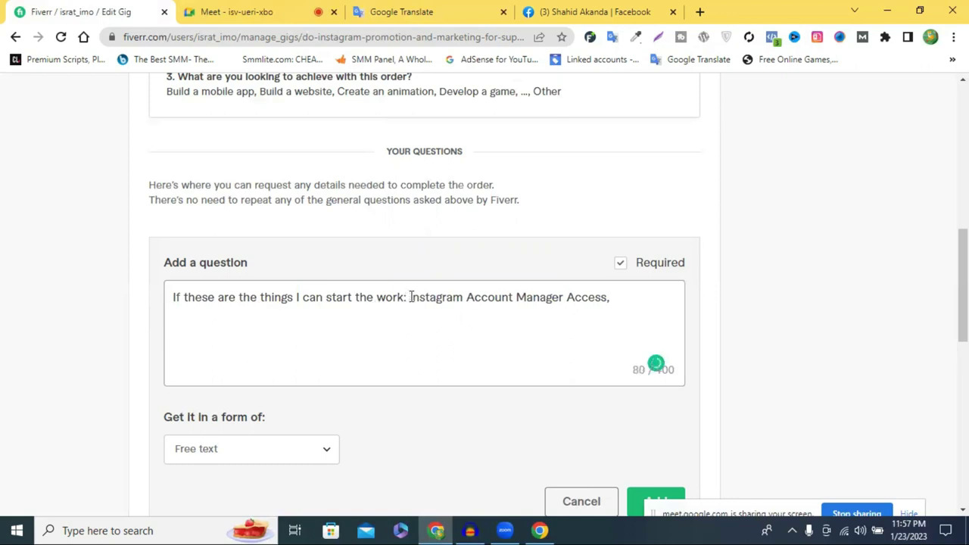
{"action": "type", "text": "1."}
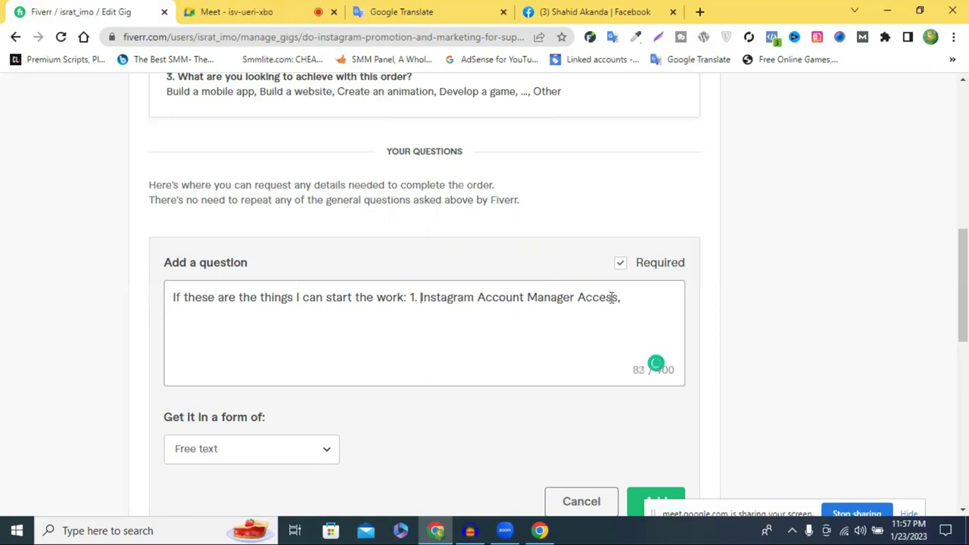
{"action": "left_click", "coordinate": [621, 296]}
{"action": "key", "text": "BackSpace"}
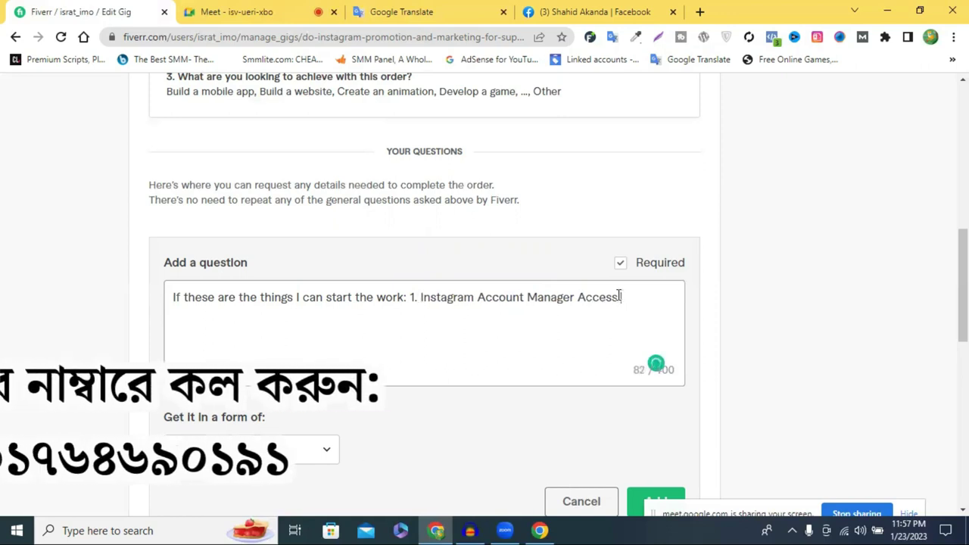
- Append "2. all Post" to the question and start a third item with "3."
{"action": "type", "text": "2."}
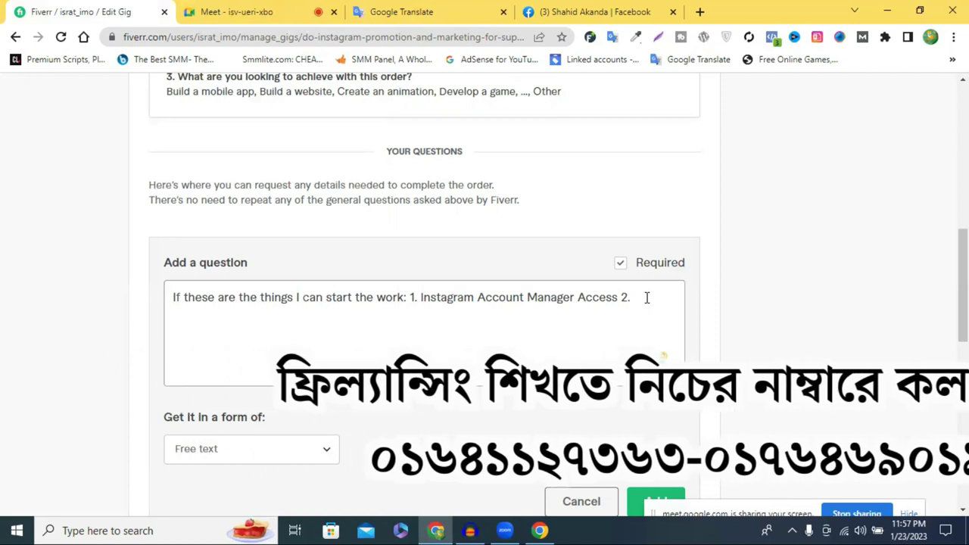
{"action": "type", "text": "Post"}
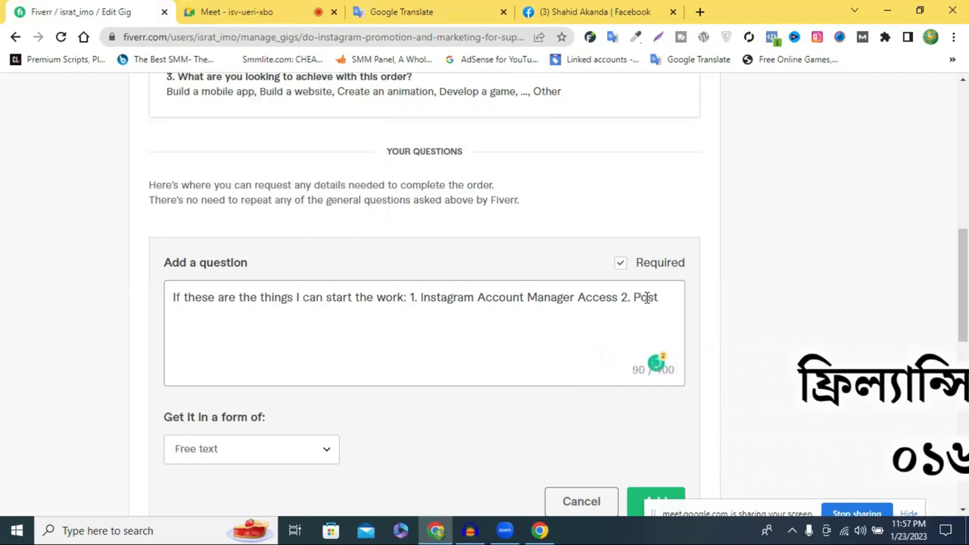
{"action": "key", "text": "BackSpace"}
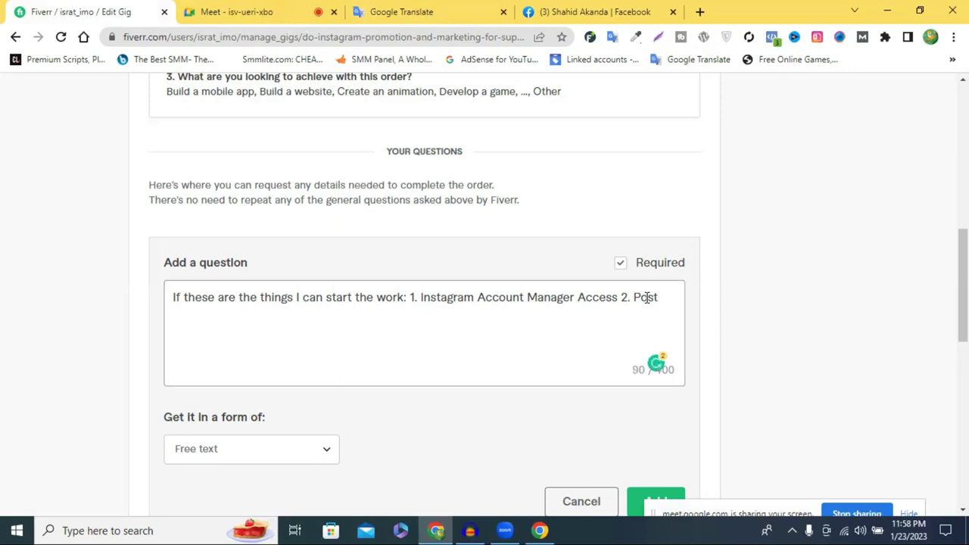
{"action": "key", "text": "BackSpace"}
{"action": "key", "text": "BackSpace"}
{"action": "key", "text": "BackSpace"}
{"action": "key", "text": "BackSpace"}
{"action": "key", "text": "BackSpace"}
{"action": "type", "text": "di"}
{"action": "key", "text": "BackSpace"}
{"action": "key", "text": "BackSpace"}
{"action": "key", "text": "BackSpace"}
{"action": "type", "text": "all Post 3."}
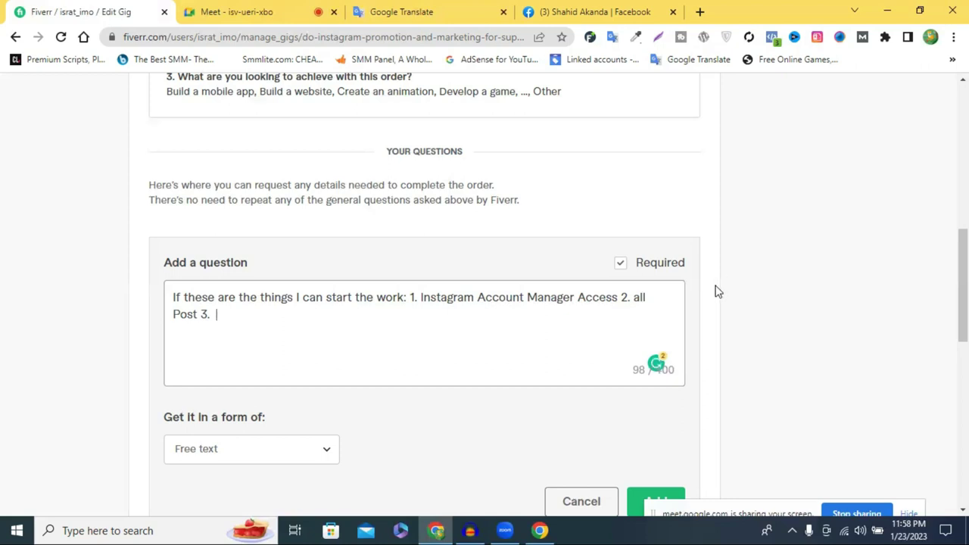
- Delete the word "Manager" from the question's first item so it reads "Instagram Account Access"
{"action": "left_click_drag", "start_coordinate": [421, 297], "coordinate": [488, 298]}
{"action": "left_click", "coordinate": [488, 297]}
{"action": "left_click_drag", "start_coordinate": [477, 297], "coordinate": [557, 297]}
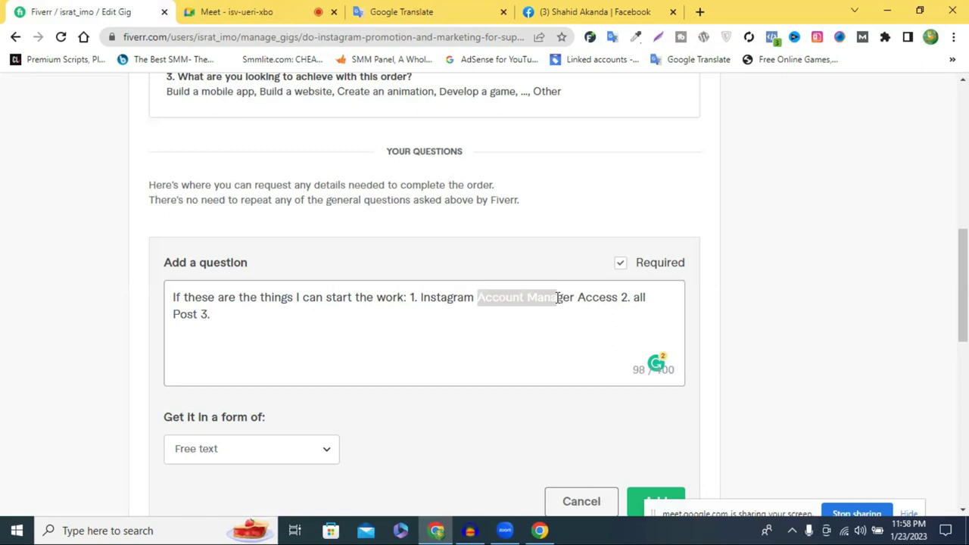
{"action": "left_click", "coordinate": [562, 298]}
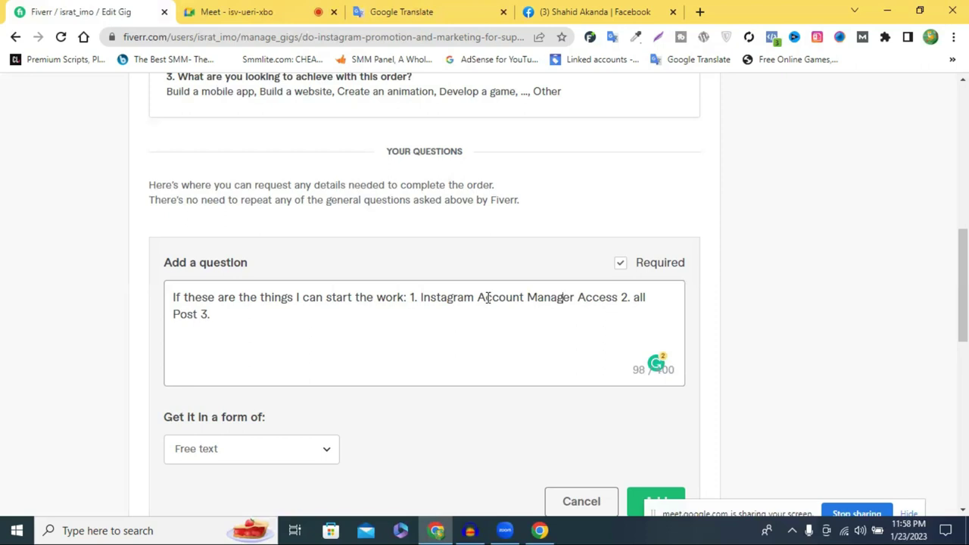
{"action": "left_click_drag", "start_coordinate": [477, 297], "coordinate": [546, 298]}
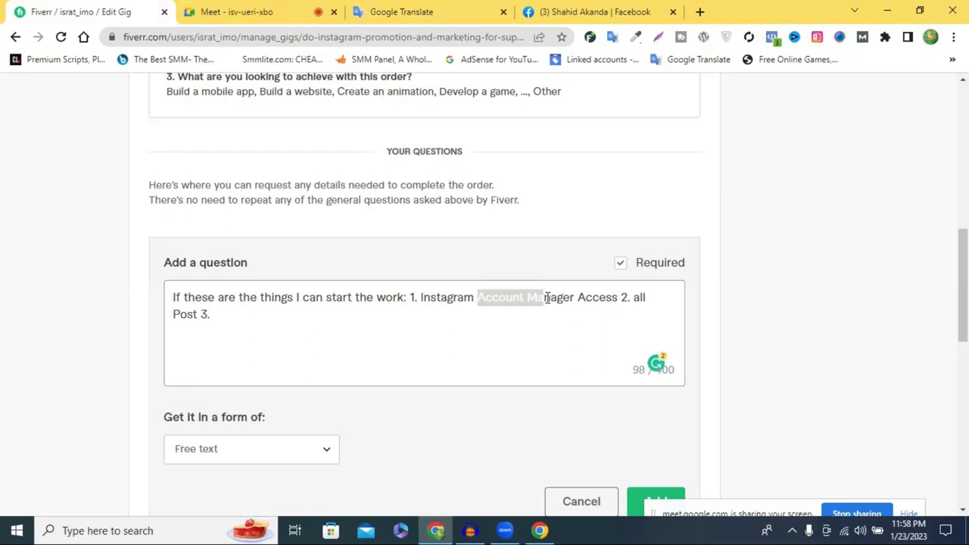
{"action": "double_click", "coordinate": [550, 298]}
{"action": "key", "text": "BackSpace"}
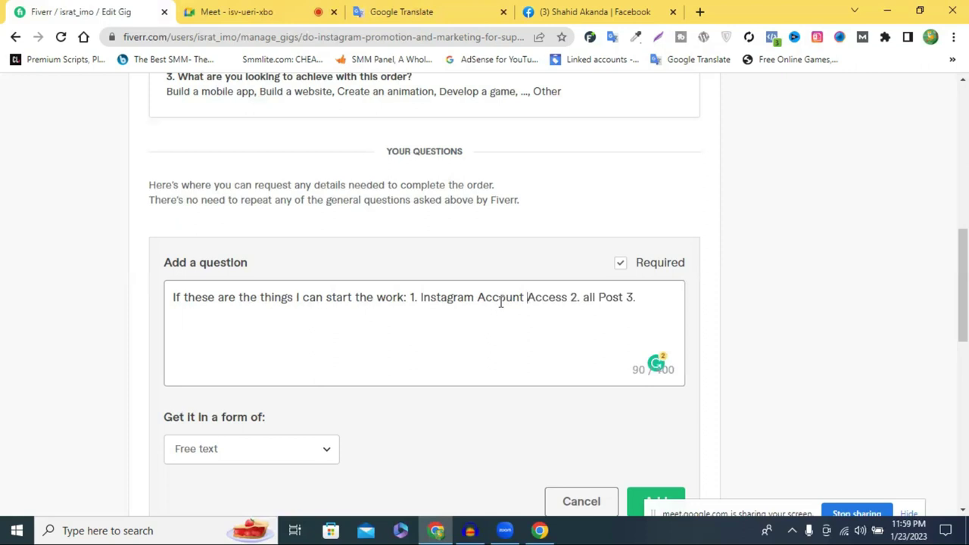
- Trim the end of the question text and capitalise "All" in the second item
{"action": "left_click", "coordinate": [652, 297]}
{"action": "key", "text": "BackSpace"}
{"action": "key", "text": "BackSpace"}
{"action": "left_click_drag", "start_coordinate": [583, 298], "coordinate": [589, 299]}
{"action": "type", "text": "A"}
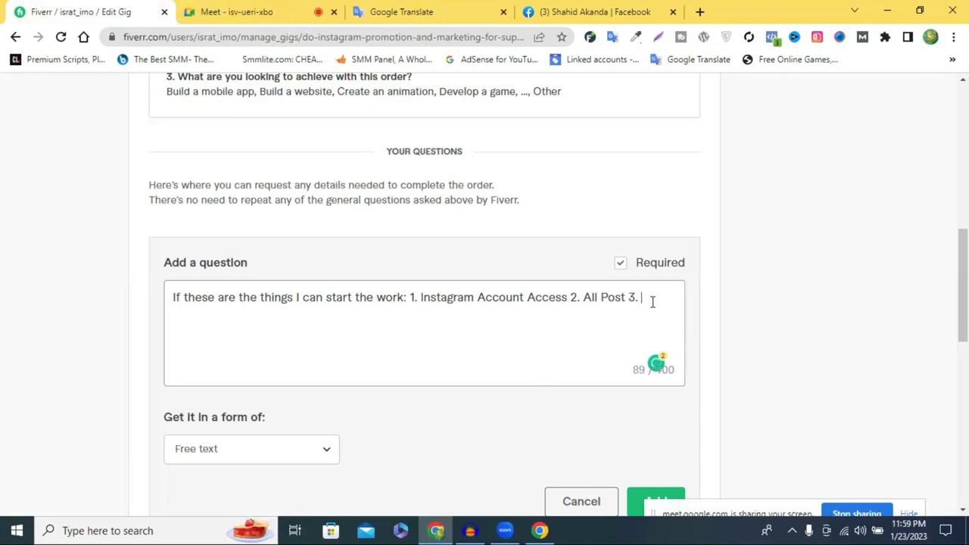
- Remove the unfinished third item so the question ends with "2. All Post"
{"action": "left_click_drag", "start_coordinate": [644, 301], "coordinate": [632, 302]}
{"action": "left_click", "coordinate": [641, 300]}
{"action": "type", "text": "DE"}
{"action": "key", "text": "BackSpace"}
{"action": "key", "text": "BackSpace"}
{"action": "key", "text": "BackSpace"}
{"action": "key", "text": "BackSpace"}
{"action": "key", "text": "BackSpace"}
- Try the Multiple choice and Free text answer forms, set the form to Attachment and add the question
{"action": "scroll", "coordinate": [798, 303], "scroll_direction": "down", "scroll_amount": 2}
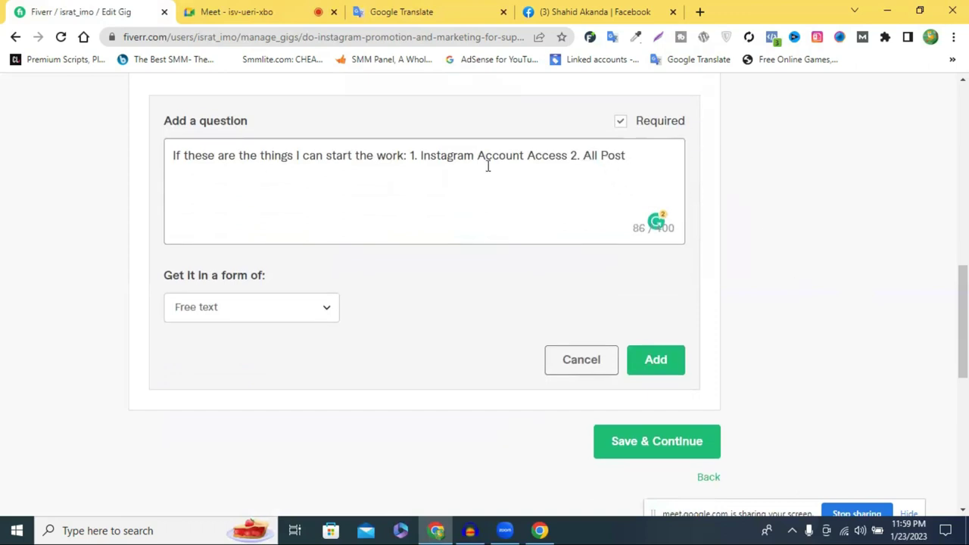
{"action": "left_click", "coordinate": [261, 317]}
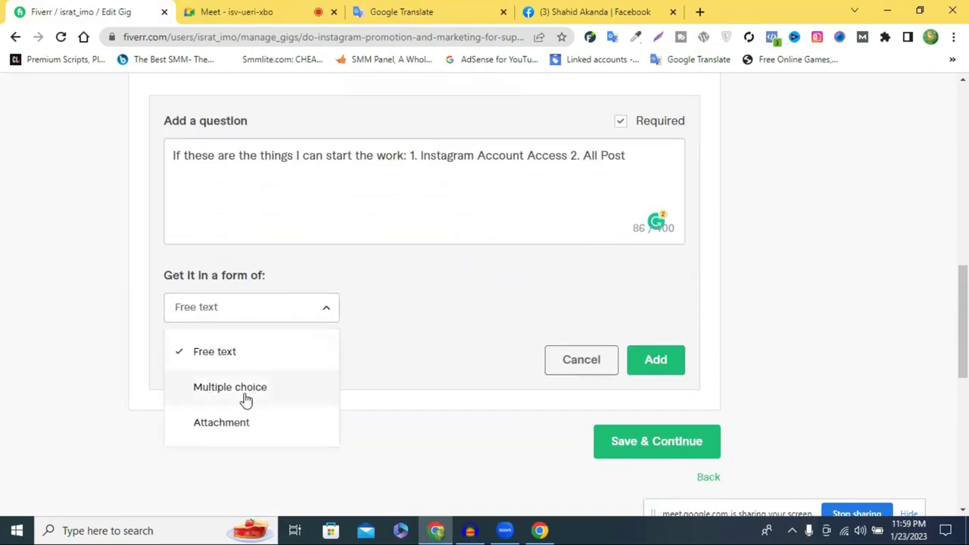
{"action": "left_click", "coordinate": [244, 392]}
{"action": "left_click", "coordinate": [248, 325]}
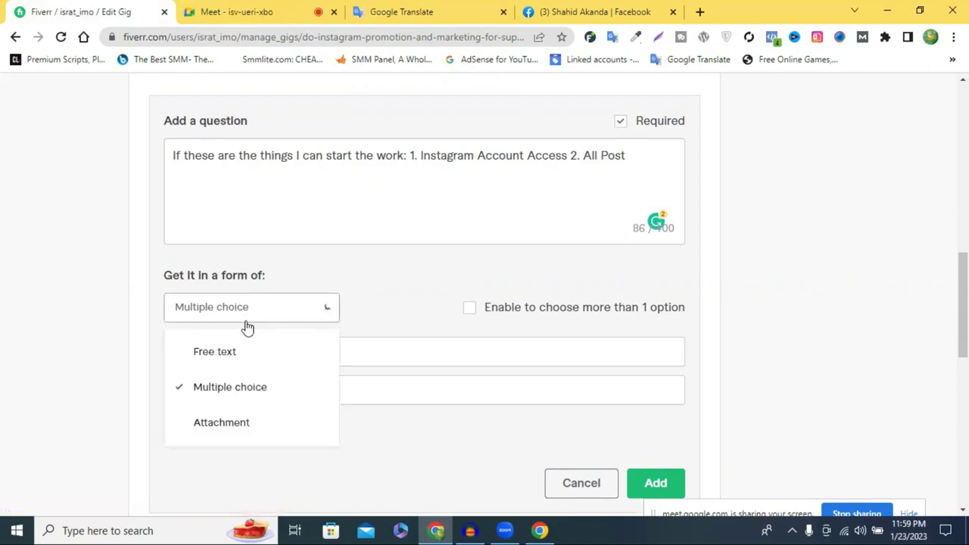
{"action": "left_click", "coordinate": [226, 355]}
{"action": "scroll", "coordinate": [345, 316], "scroll_direction": "down", "scroll_amount": 2}
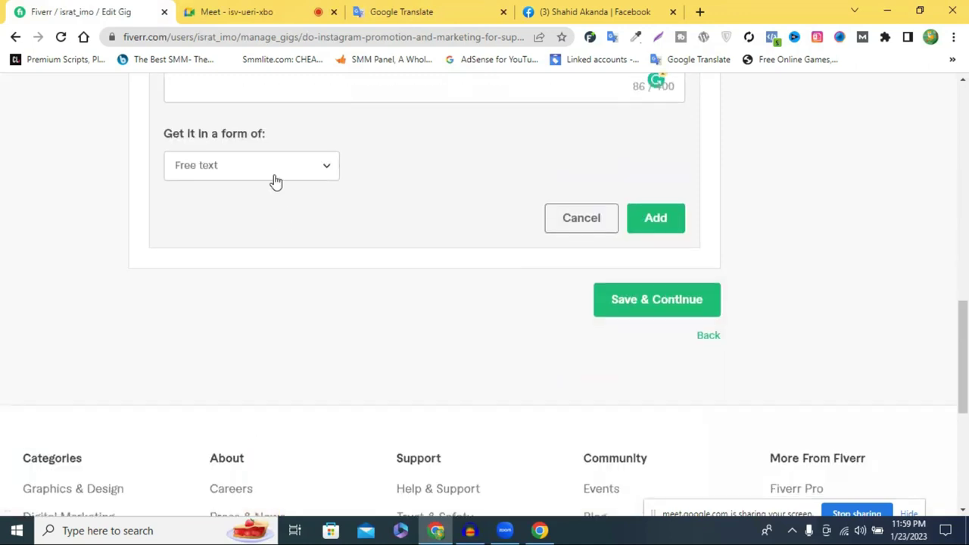
{"action": "left_click", "coordinate": [274, 173]}
{"action": "left_click", "coordinate": [238, 283]}
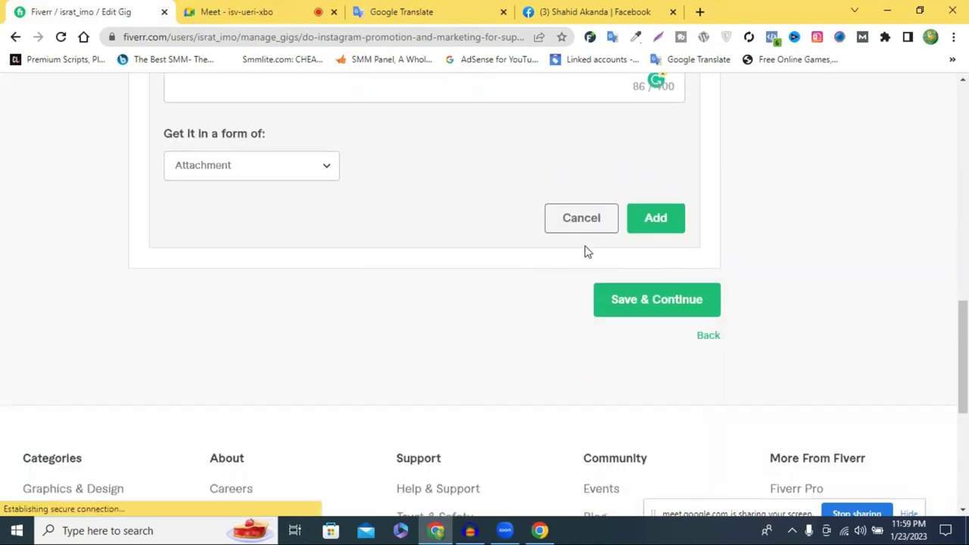
{"action": "left_click", "coordinate": [657, 219]}
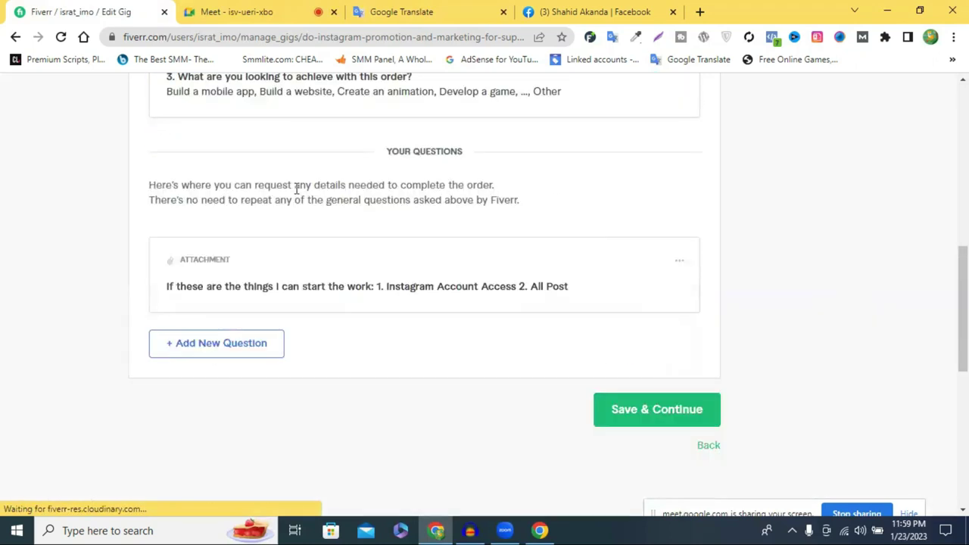
- Review the added question alongside Fiverr's preset ones, save the requirements and continue to the Gallery stage
{"action": "left_click_drag", "start_coordinate": [201, 286], "coordinate": [494, 286]}
{"action": "scroll", "coordinate": [492, 287], "scroll_direction": "up", "scroll_amount": 3}
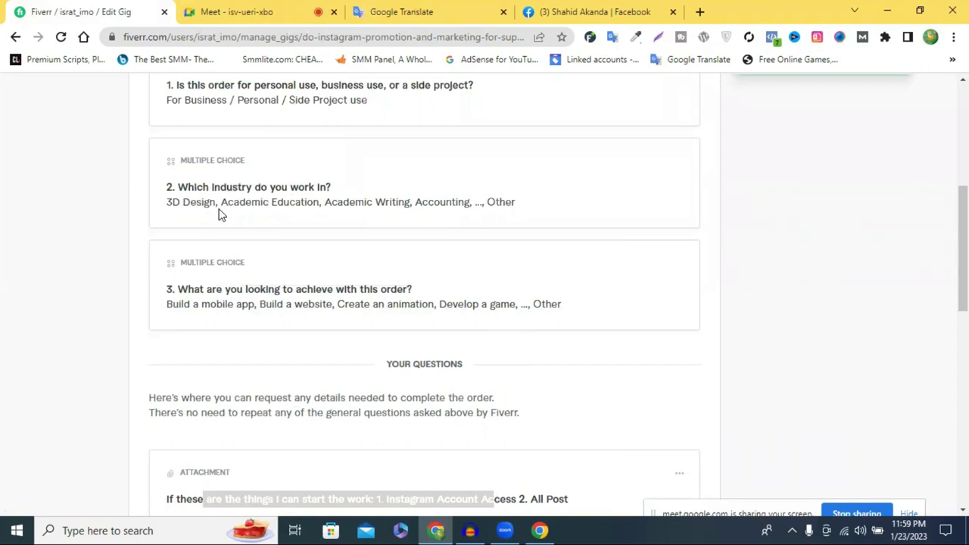
{"action": "scroll", "coordinate": [338, 220], "scroll_direction": "up", "scroll_amount": 2}
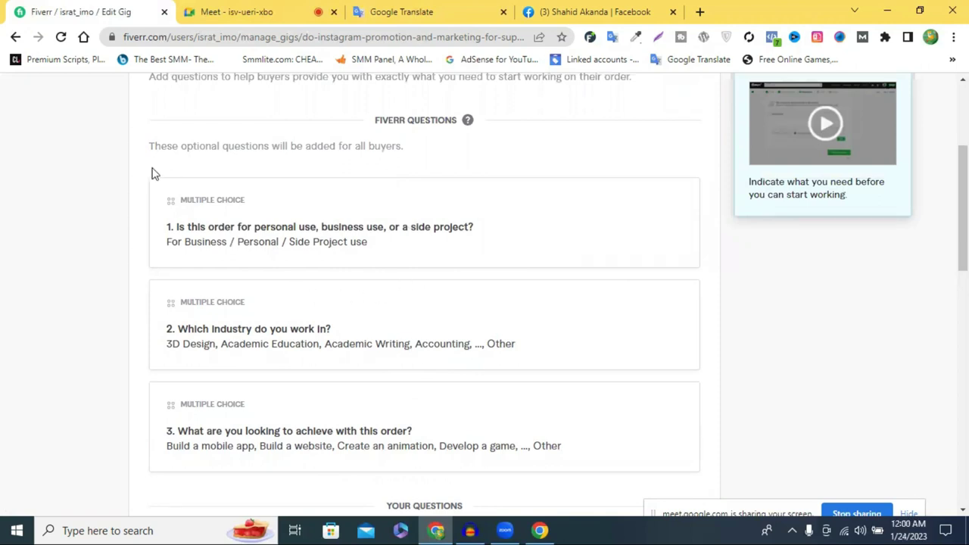
{"action": "scroll", "coordinate": [257, 218], "scroll_direction": "up", "scroll_amount": 2}
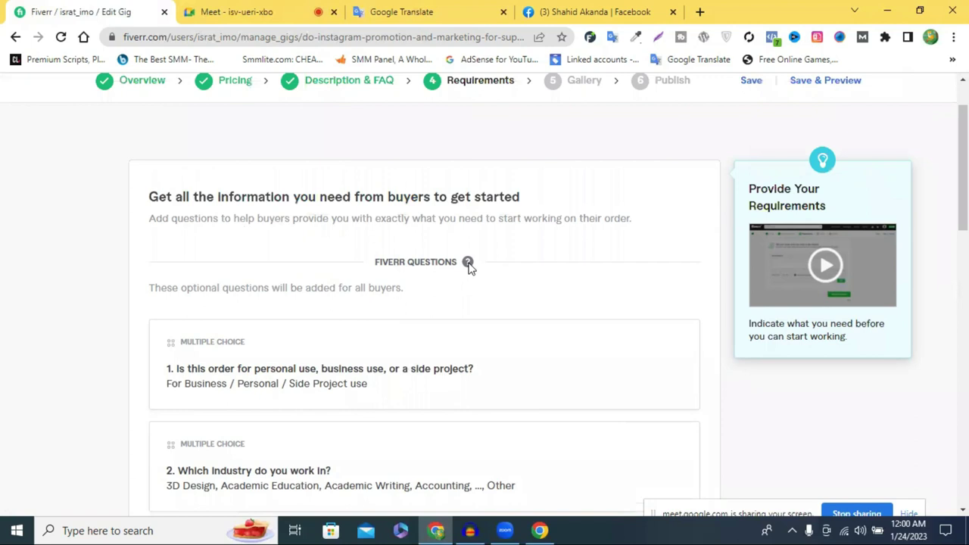
{"action": "scroll", "coordinate": [562, 328], "scroll_direction": "down", "scroll_amount": 10}
{"action": "scroll", "coordinate": [657, 231], "scroll_direction": "up", "scroll_amount": 4}
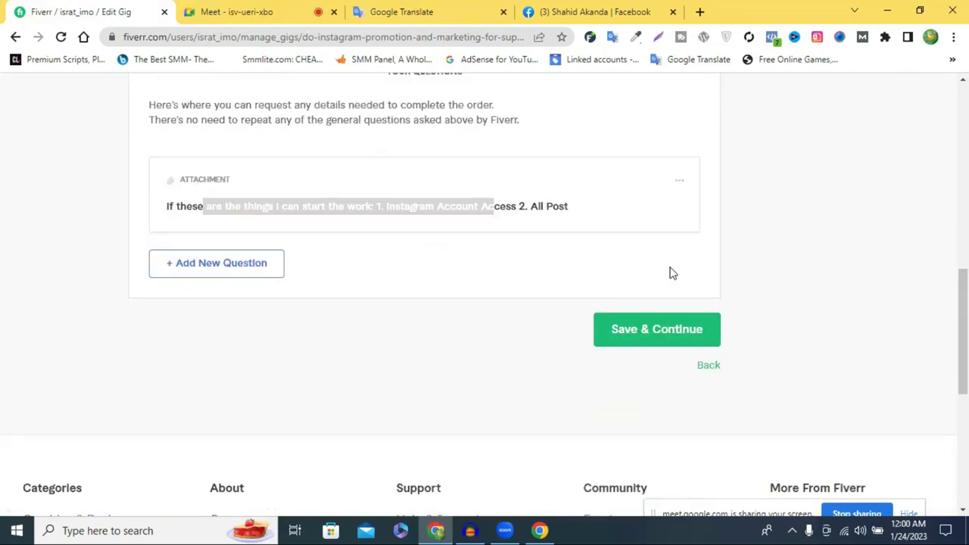
{"action": "left_click", "coordinate": [649, 346]}
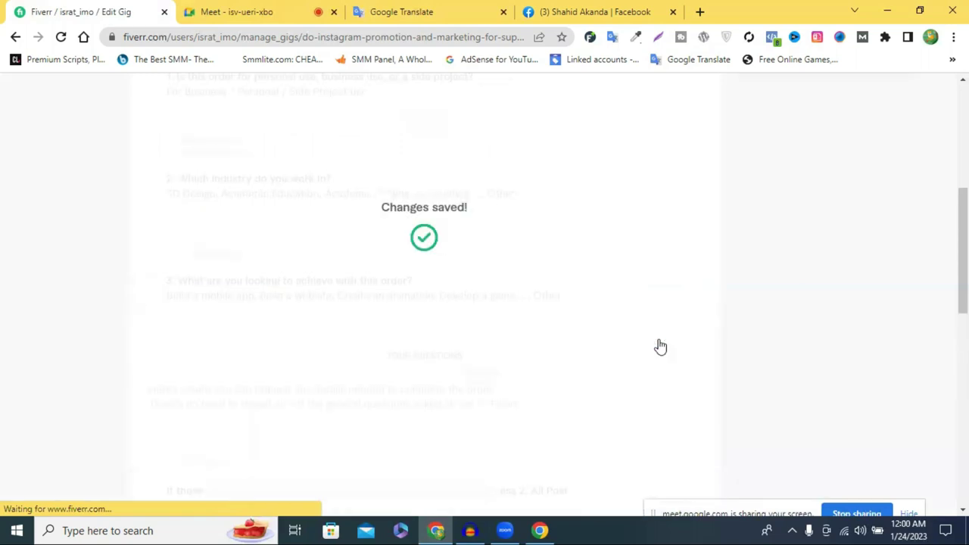
{"action": "scroll", "coordinate": [659, 346], "scroll_direction": "down", "scroll_amount": 5}
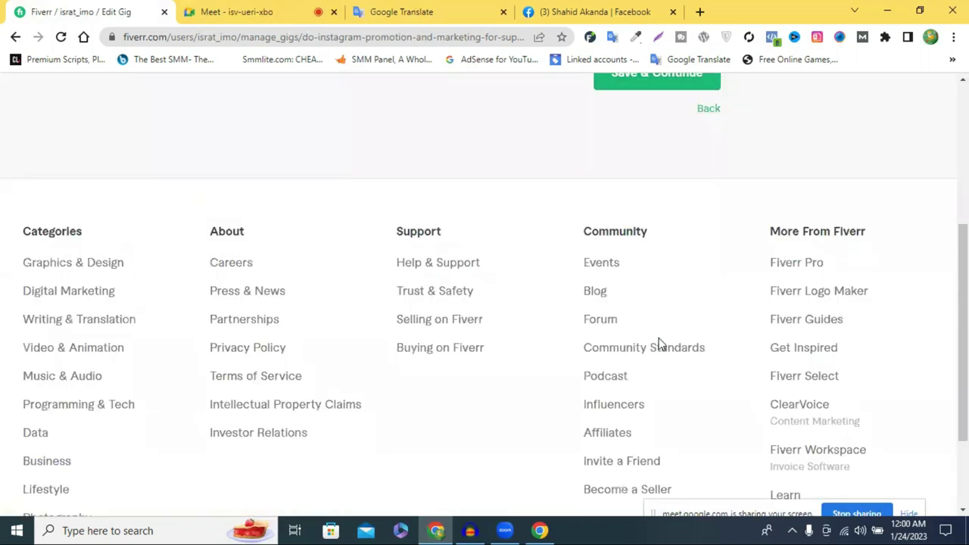
{"action": "scroll", "coordinate": [658, 345], "scroll_direction": "up", "scroll_amount": 4}
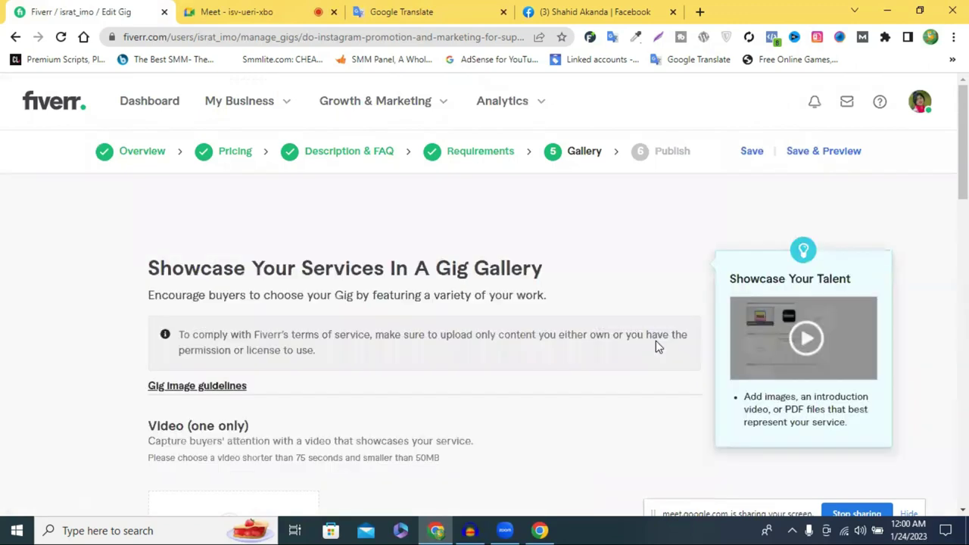
- Look over the Gallery stage's upload sections for video, images and documents
{"action": "scroll", "coordinate": [655, 340], "scroll_direction": "down", "scroll_amount": 1}
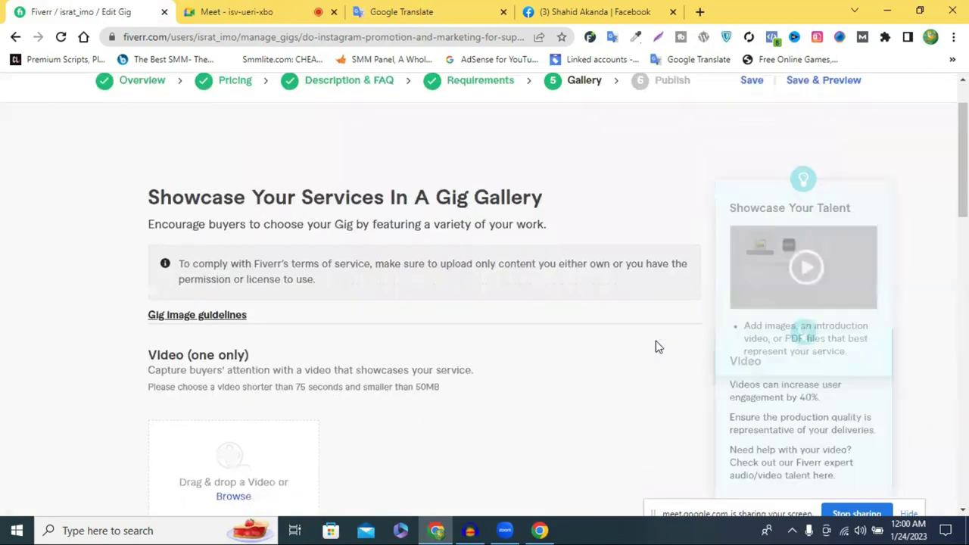
{"action": "scroll", "coordinate": [659, 337], "scroll_direction": "up", "scroll_amount": 1}
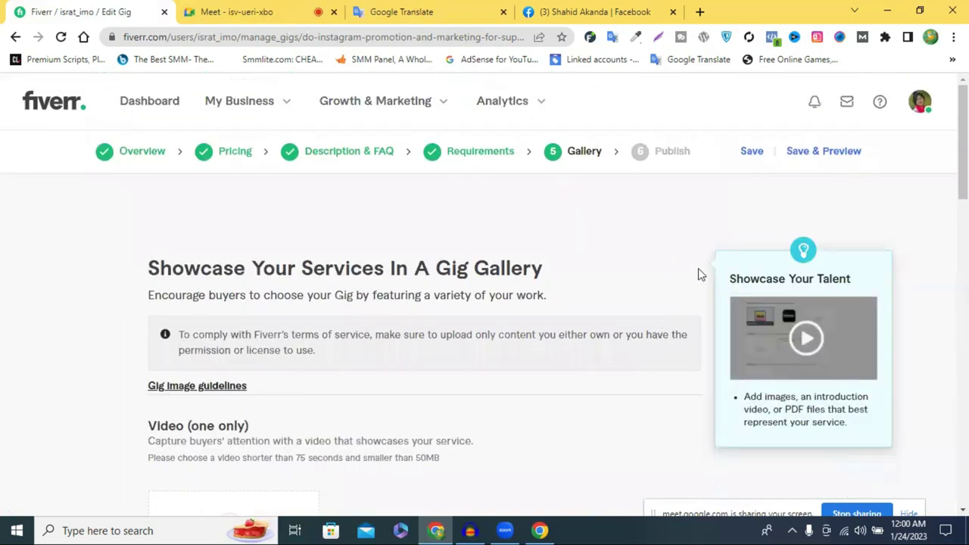
{"action": "scroll", "coordinate": [699, 276], "scroll_direction": "down", "scroll_amount": 3}
{"action": "scroll", "coordinate": [701, 280], "scroll_direction": "down", "scroll_amount": 6}
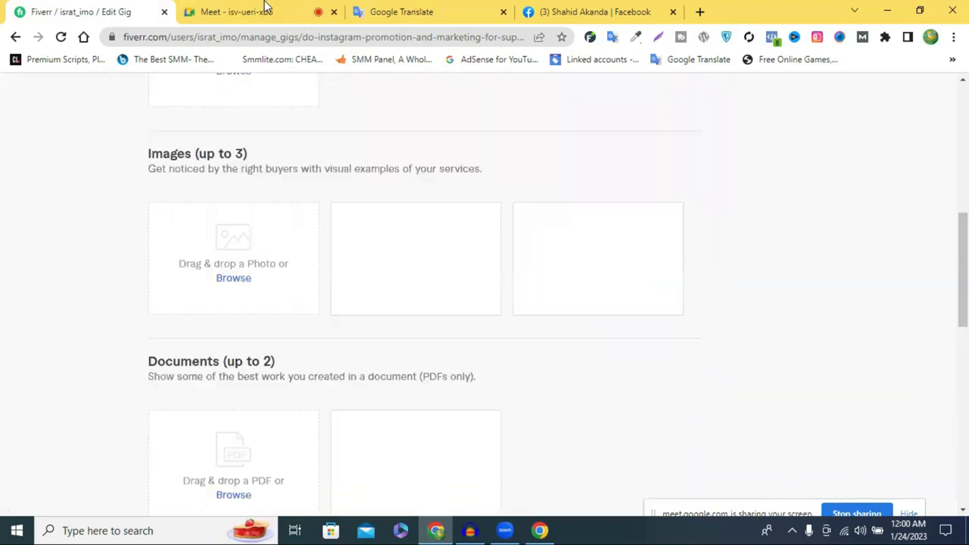
- Close the Google Translate and Facebook pages and return to the gig's gallery uploads
{"action": "left_click", "coordinate": [512, 17]}
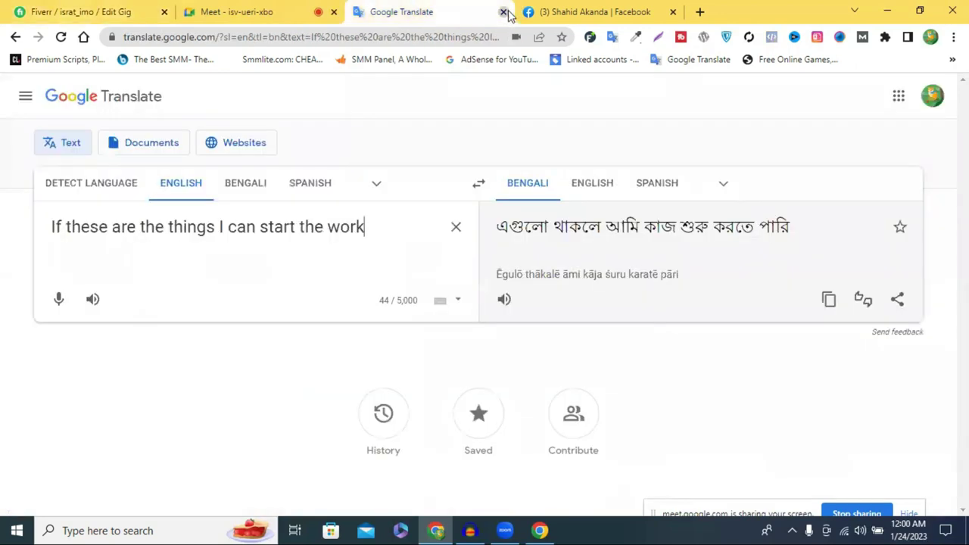
{"action": "left_click", "coordinate": [503, 12]}
{"action": "left_click", "coordinate": [503, 12]}
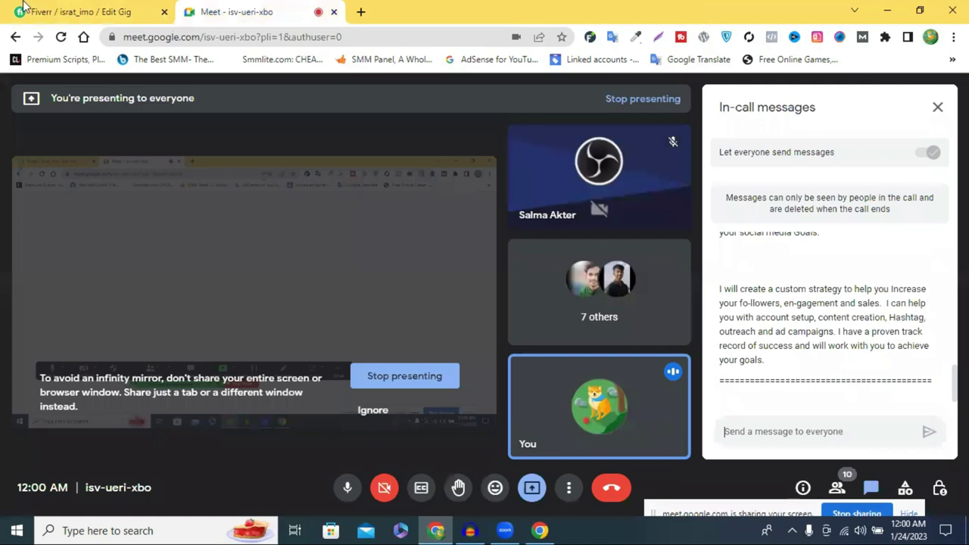
{"action": "key", "text": "ctrl+Tab"}
{"action": "scroll", "coordinate": [548, 292], "scroll_direction": "up", "scroll_amount": 3}
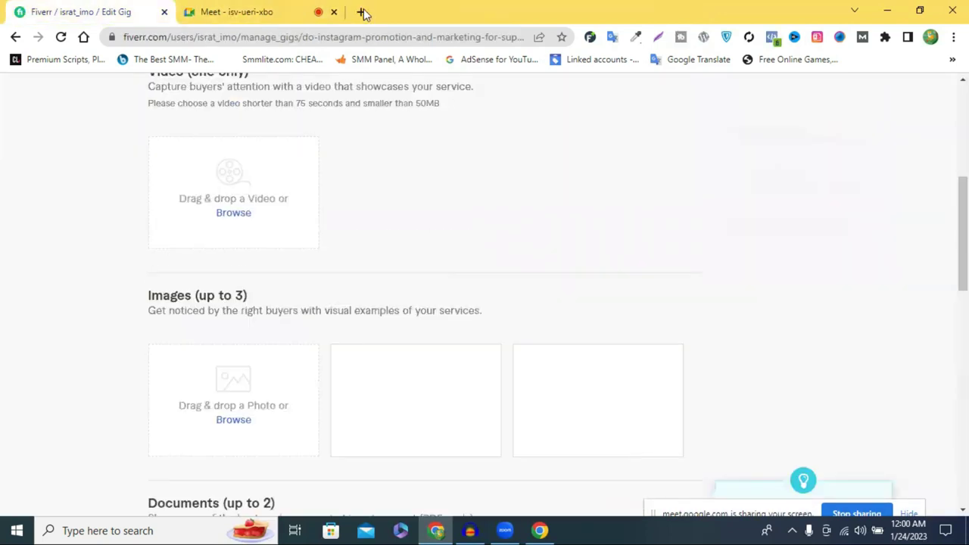
{"action": "scroll", "coordinate": [361, 15], "scroll_direction": "down", "scroll_amount": 3}
- Open canva.com in a new browser tab
{"action": "key", "text": "ctrl+t"}
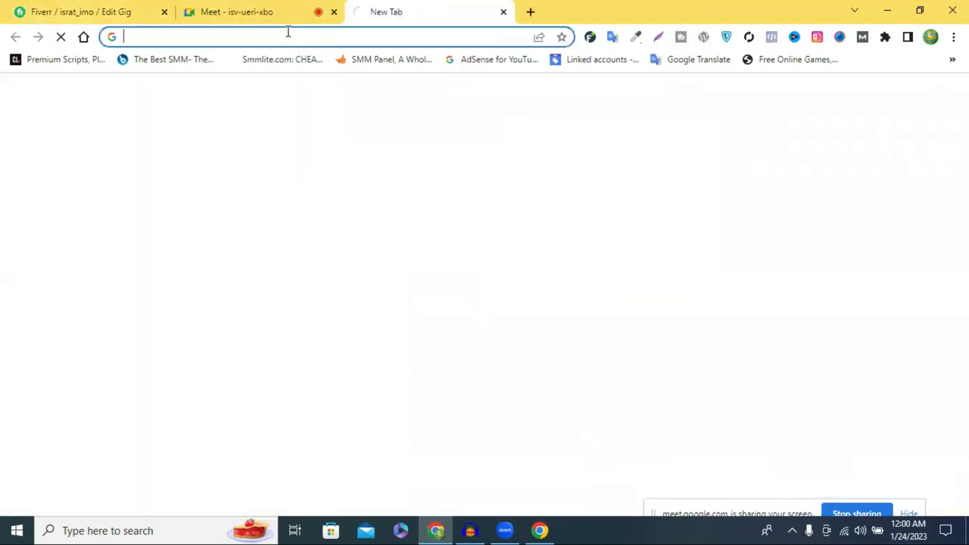
{"action": "left_click", "coordinate": [288, 31]}
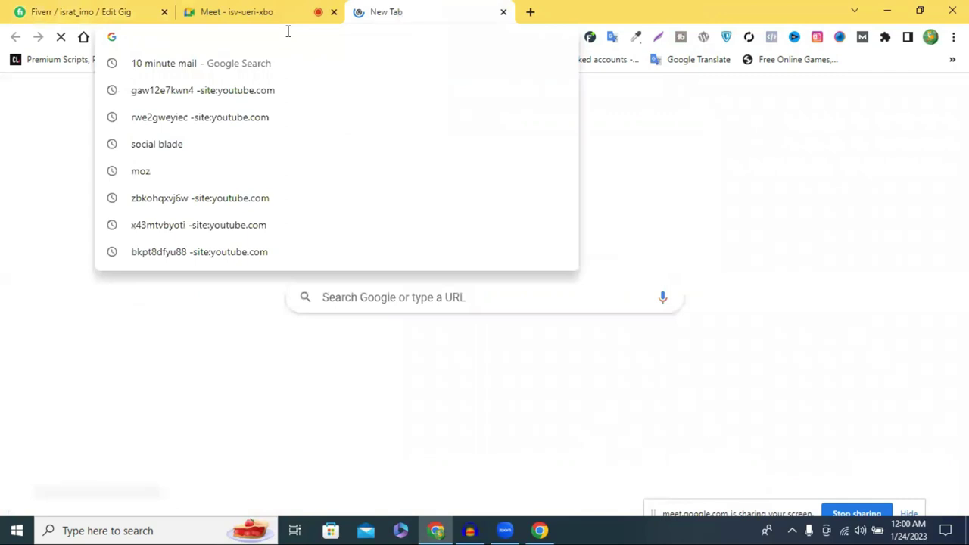
{"action": "type", "text": "ca"}
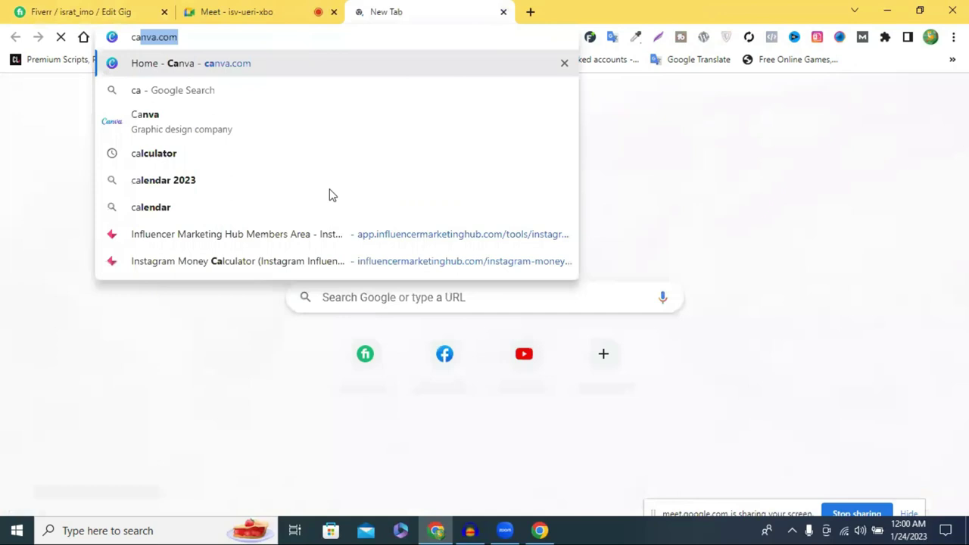
{"action": "key", "text": "Return"}
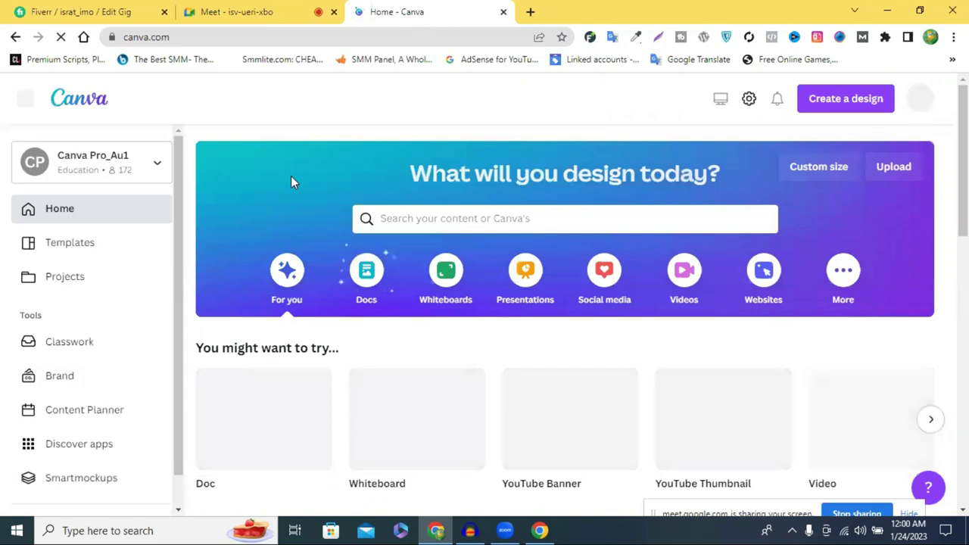
- Look through the recent designs on Canva's home page
{"action": "scroll", "coordinate": [469, 264], "scroll_direction": "down", "scroll_amount": 3}
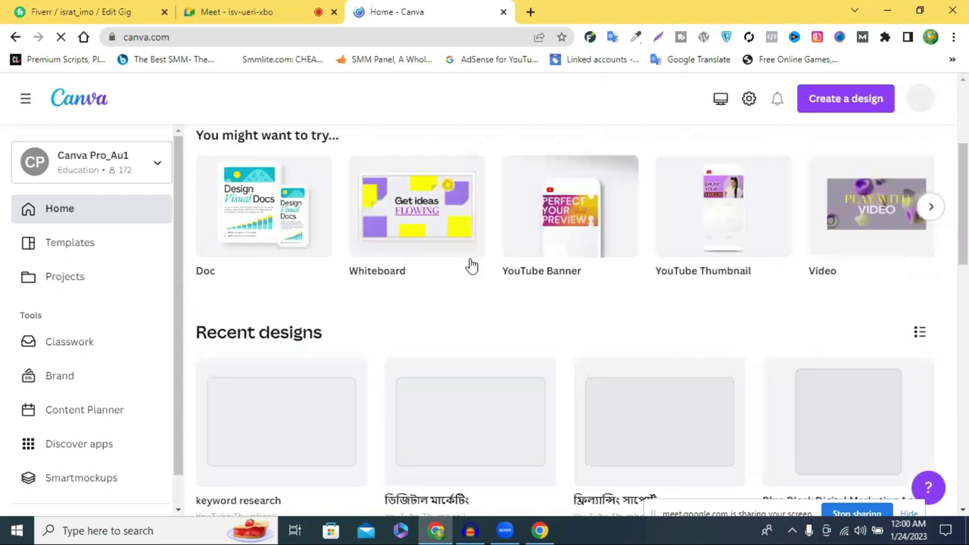
{"action": "scroll", "coordinate": [469, 267], "scroll_direction": "down", "scroll_amount": 5}
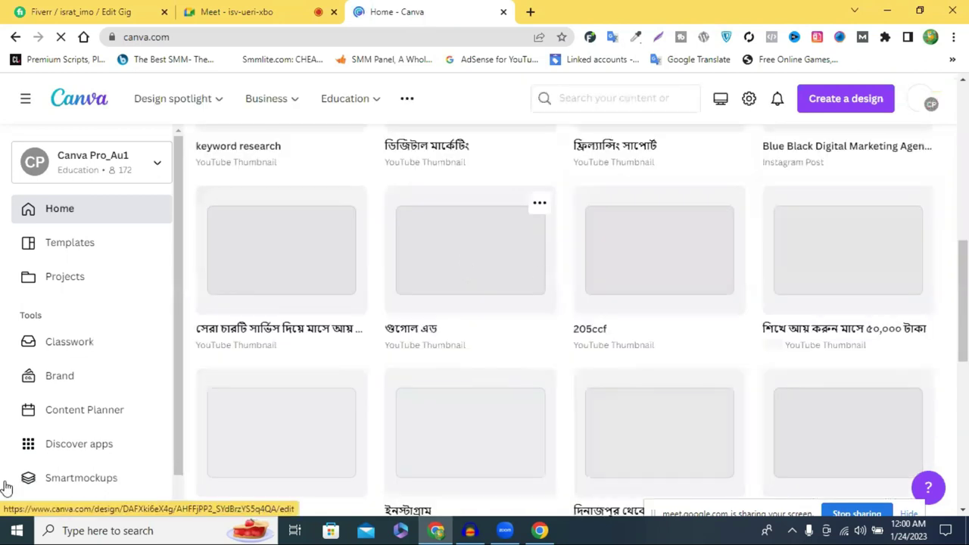
{"action": "left_click", "coordinate": [60, 209]}
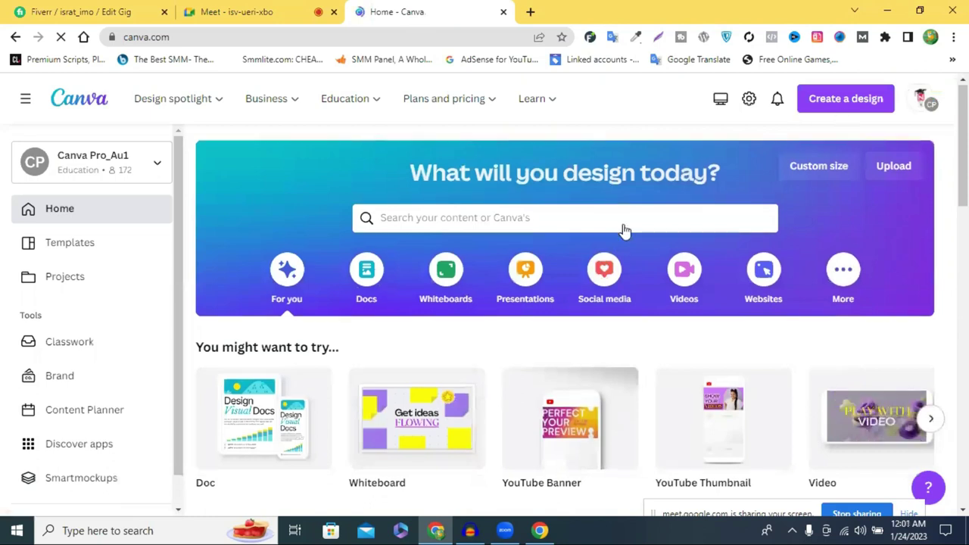
{"action": "scroll", "coordinate": [636, 227], "scroll_direction": "down", "scroll_amount": 6}
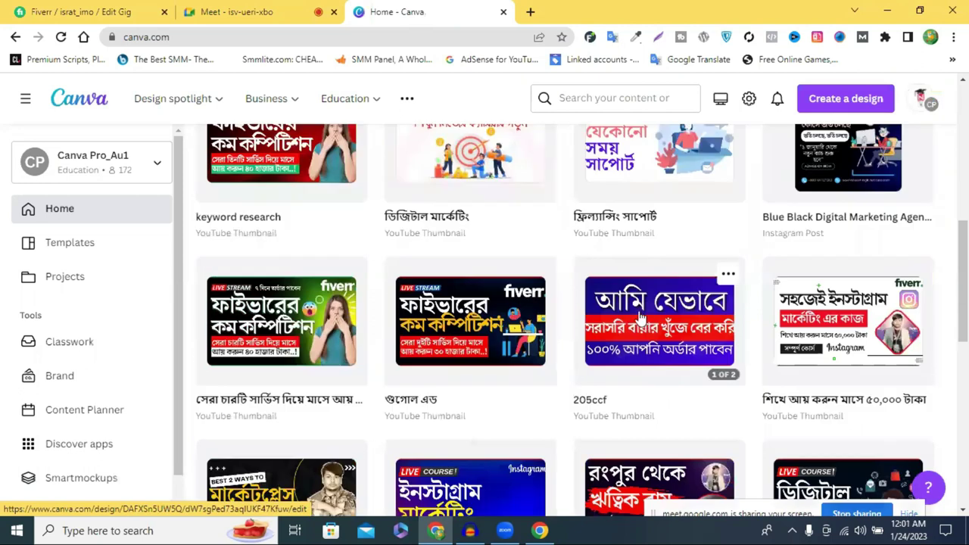
{"action": "scroll", "coordinate": [639, 318], "scroll_direction": "down", "scroll_amount": 5}
{"action": "scroll", "coordinate": [774, 270], "scroll_direction": "down", "scroll_amount": 4}
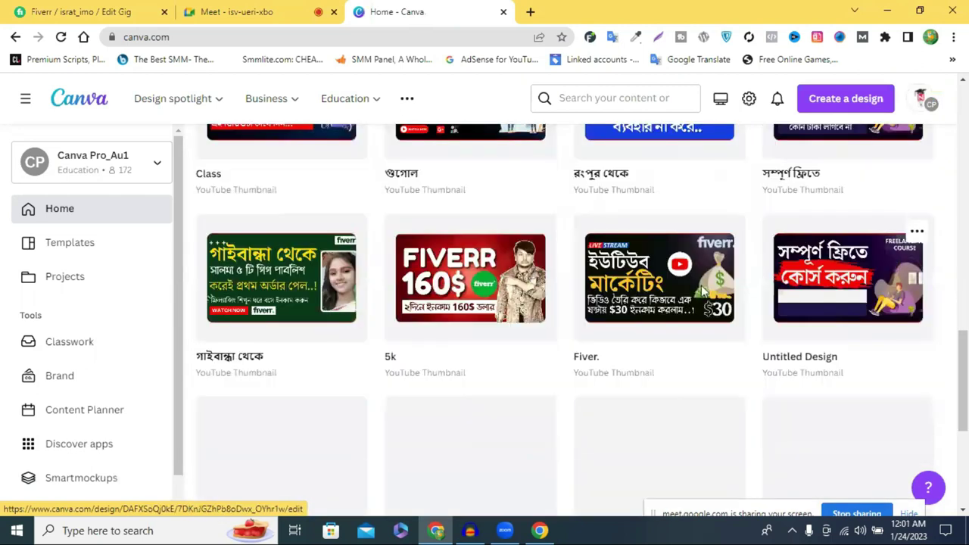
{"action": "scroll", "coordinate": [752, 295], "scroll_direction": "down", "scroll_amount": 5}
{"action": "scroll", "coordinate": [754, 298], "scroll_direction": "up", "scroll_amount": 20}
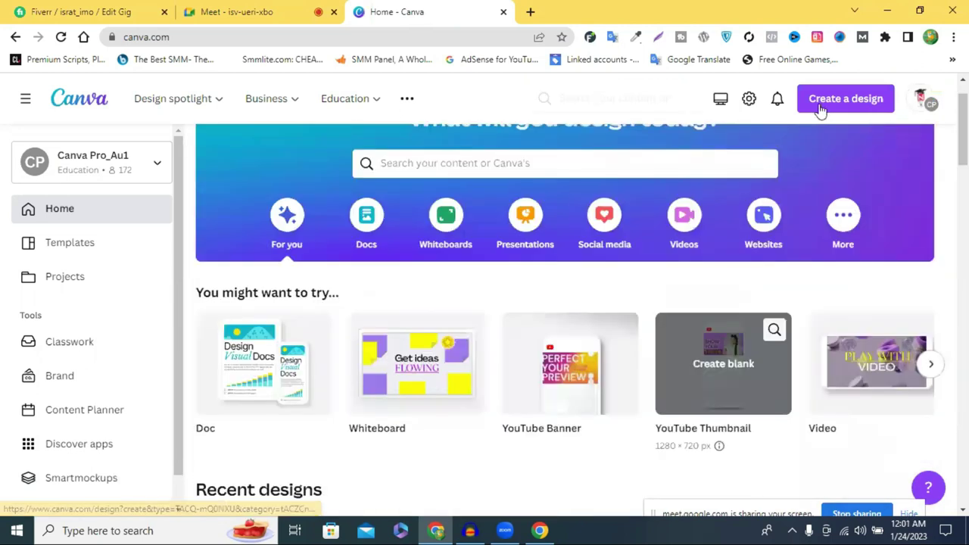
{"action": "scroll", "coordinate": [832, 108], "scroll_direction": "up", "scroll_amount": 1}
- Set up a custom-size design with a width of 1270 px and a height of 769 px
{"action": "left_click", "coordinate": [838, 105]}
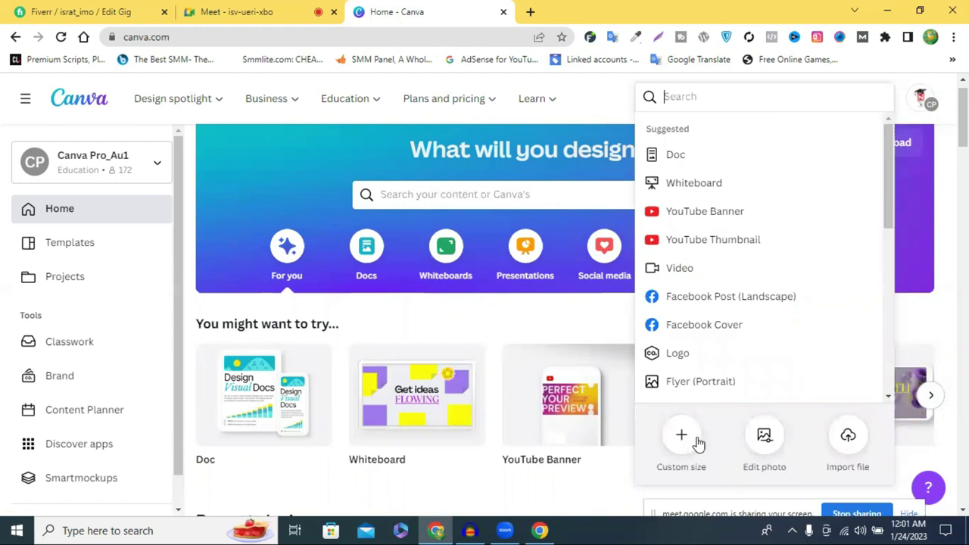
{"action": "left_click", "coordinate": [698, 443]}
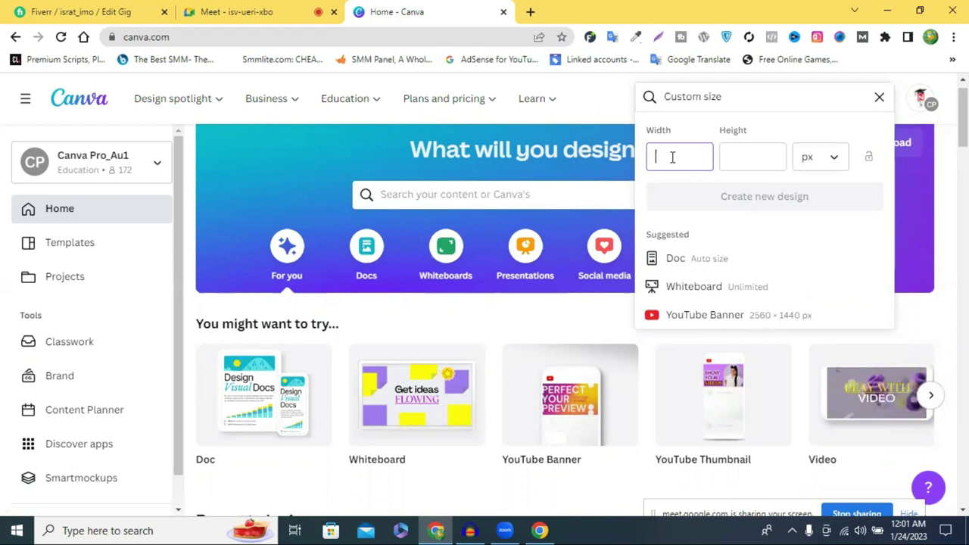
{"action": "type", "text": "12"}
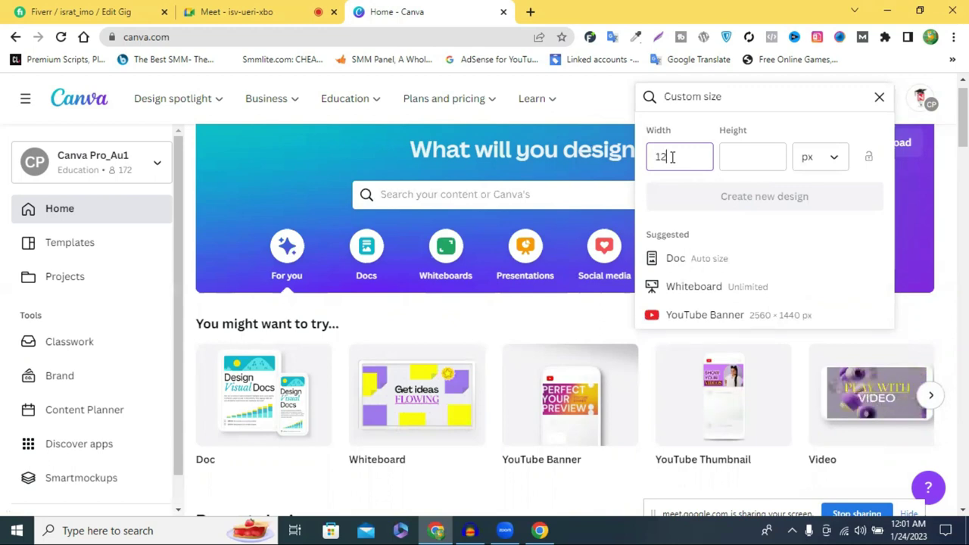
{"action": "type", "text": "70"}
{"action": "left_click", "coordinate": [759, 159]}
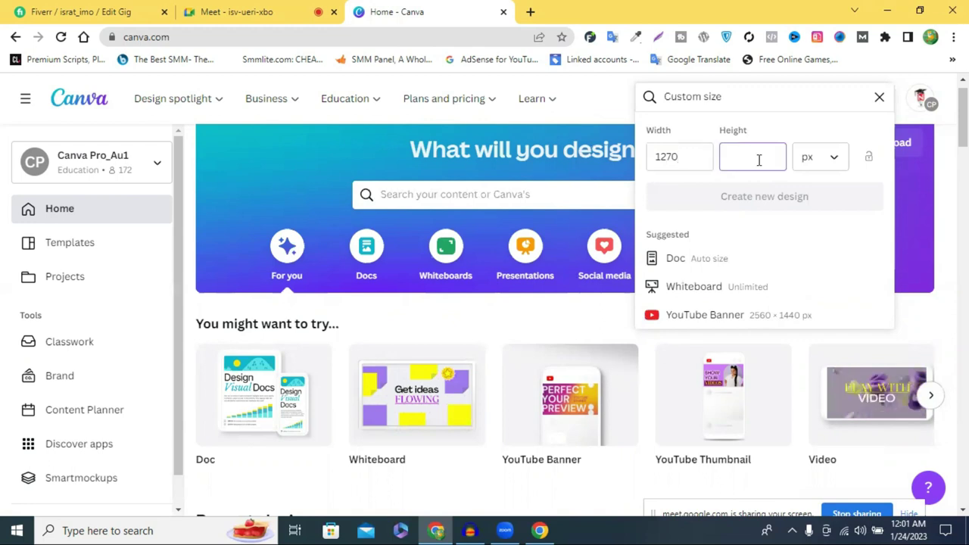
{"action": "type", "text": "7"}
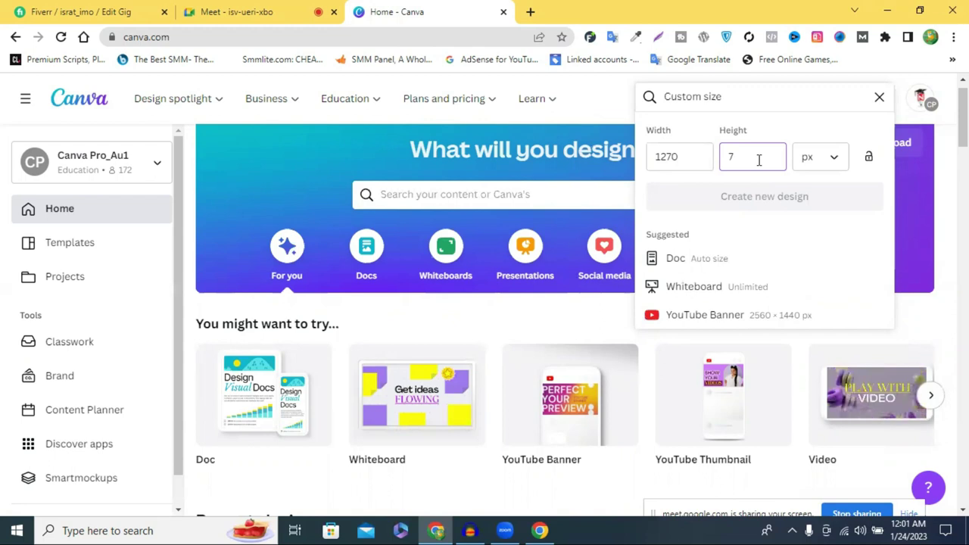
{"action": "type", "text": "69"}
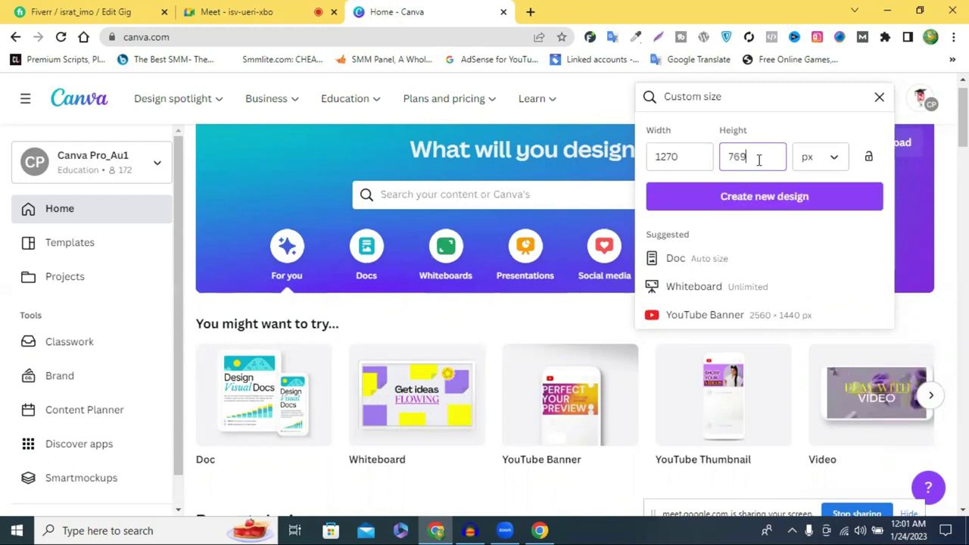
{"action": "left_click", "coordinate": [734, 203]}
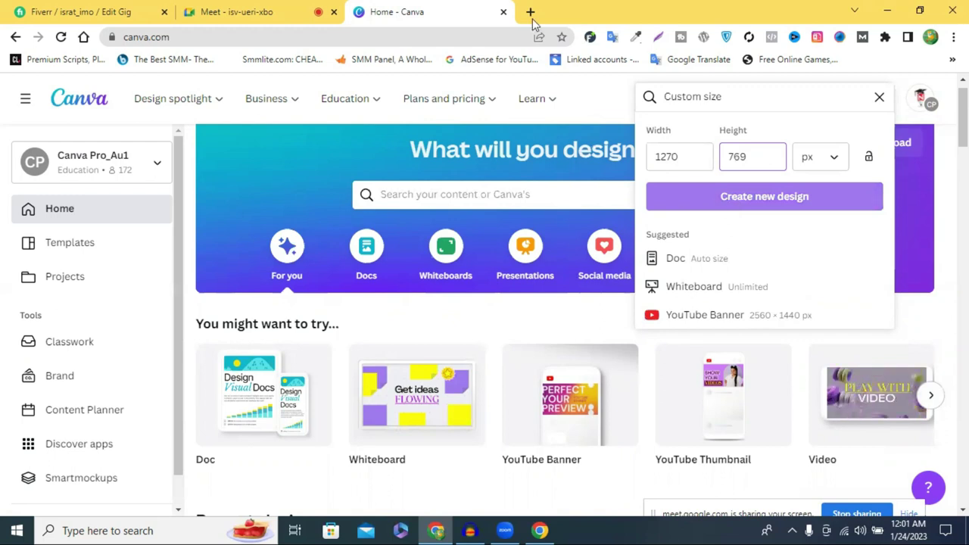
{"action": "key", "text": "ctrl+t"}
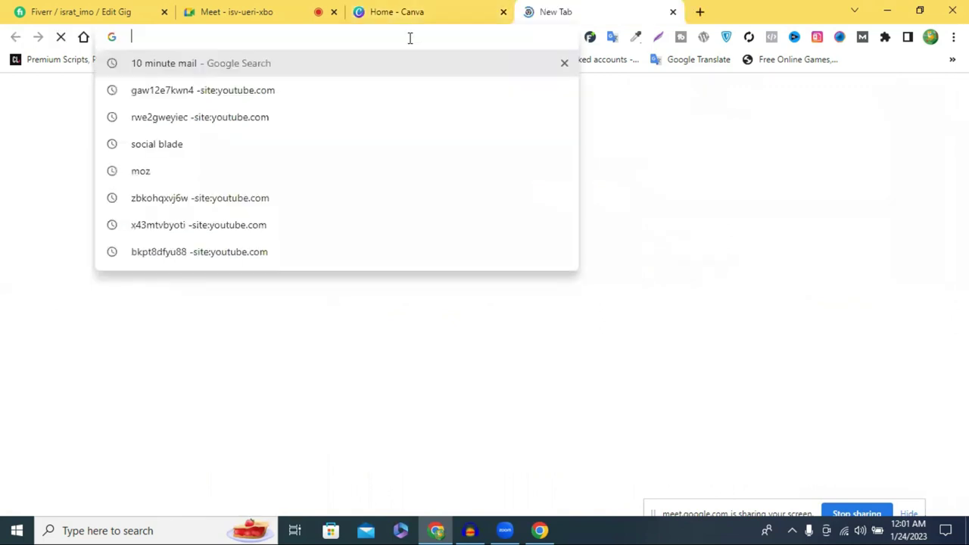
{"action": "type", "text": "fi"}
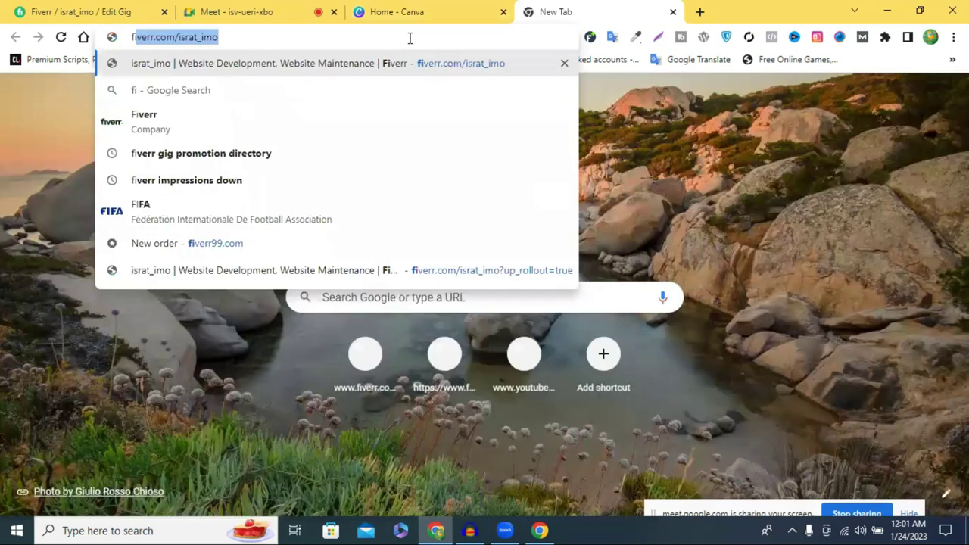
{"action": "type", "text": "v"}
- Check the recommended gig image size in the image guidelines of Fiverr's gallery page
{"action": "left_click", "coordinate": [57, 9]}
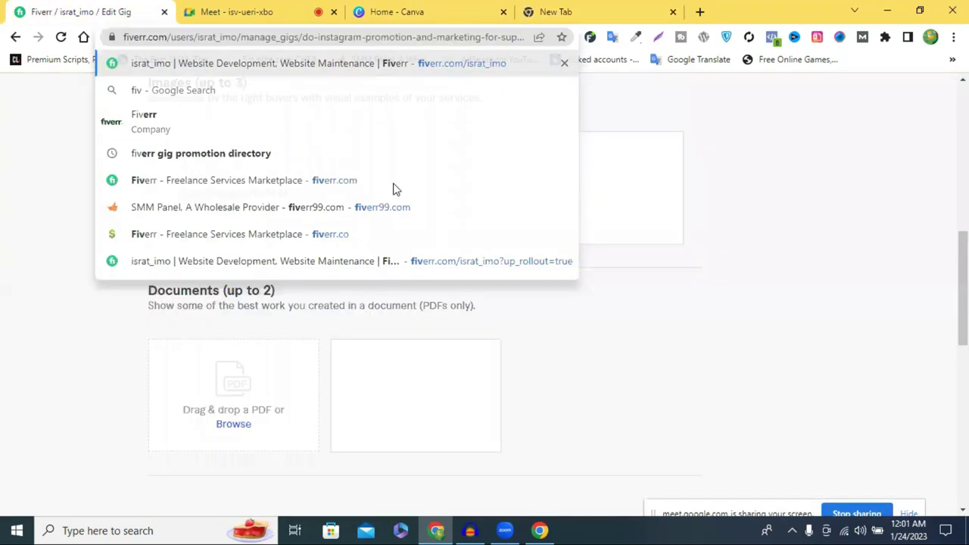
{"action": "left_click", "coordinate": [422, 10]}
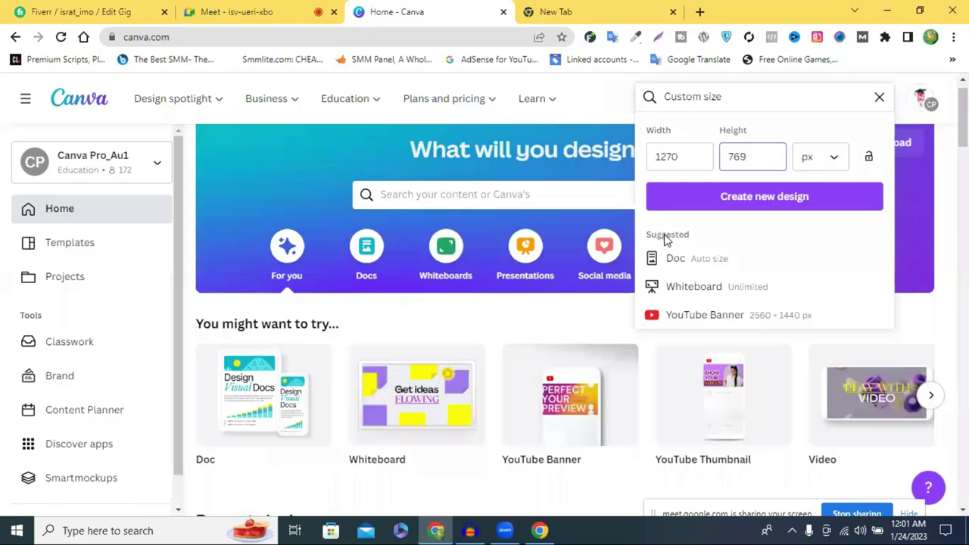
{"action": "left_click", "coordinate": [666, 156]}
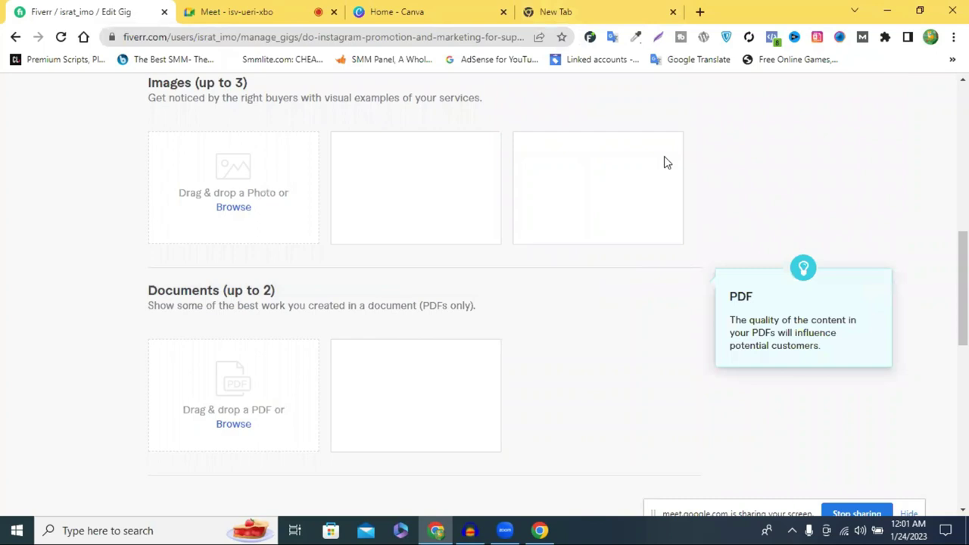
{"action": "mouse_move", "coordinate": [665, 162]}
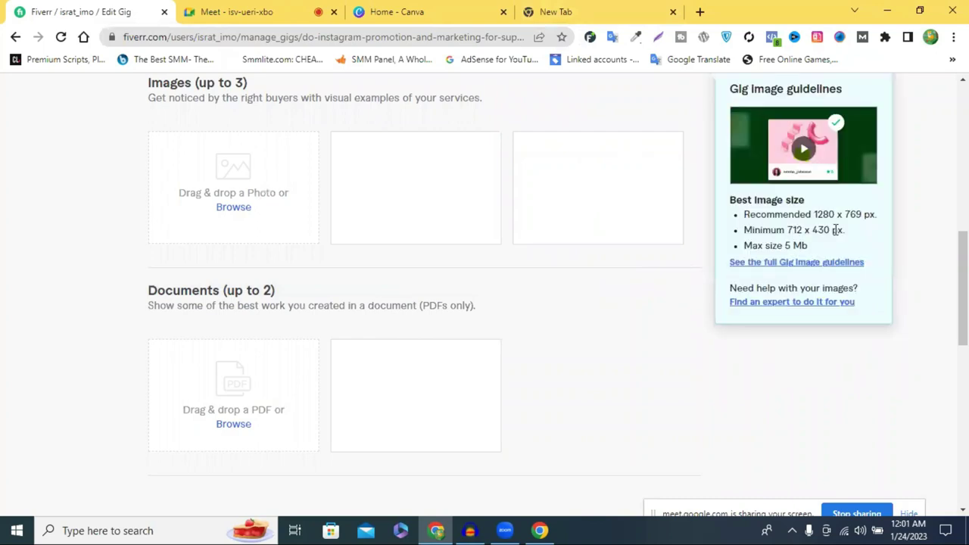
{"action": "mouse_move", "coordinate": [821, 220]}
{"action": "left_mouse_down"}
{"action": "mouse_move", "coordinate": [875, 234]}
{"action": "mouse_move", "coordinate": [875, 209]}
{"action": "mouse_move", "coordinate": [829, 214]}
{"action": "left_mouse_up"}
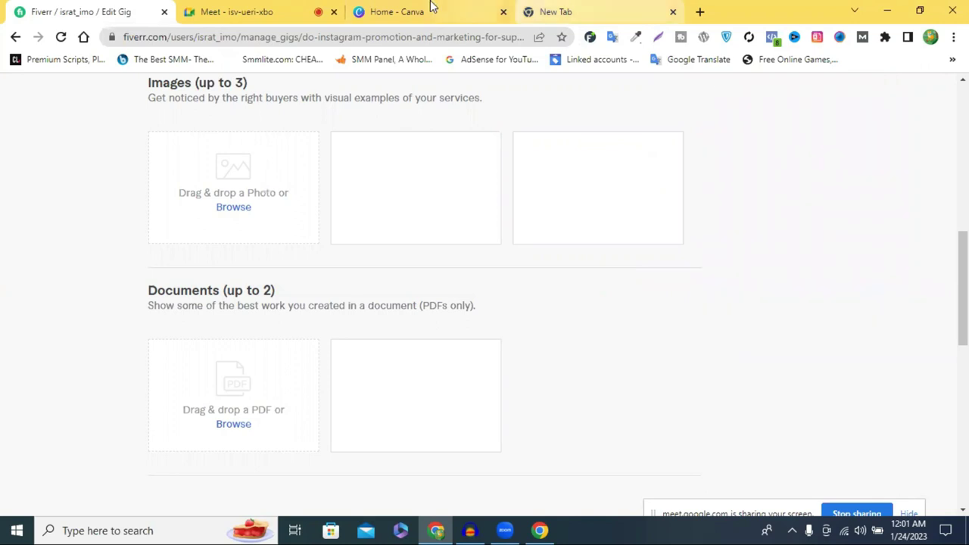
- Return to Canva, correct the custom width to 1280 px and create the 1280 × 769 px design
{"action": "left_click", "coordinate": [431, 8]}
{"action": "left_click", "coordinate": [754, 204]}
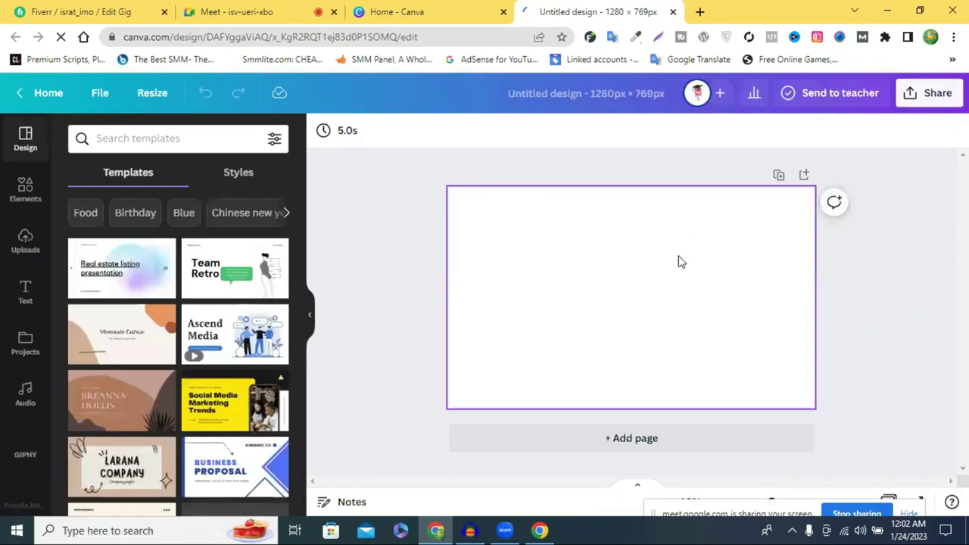
- Add the uploaded photo of the man in a blazer to the blank page and enlarge it to about 650 × 646
{"action": "left_click", "coordinate": [25, 241]}
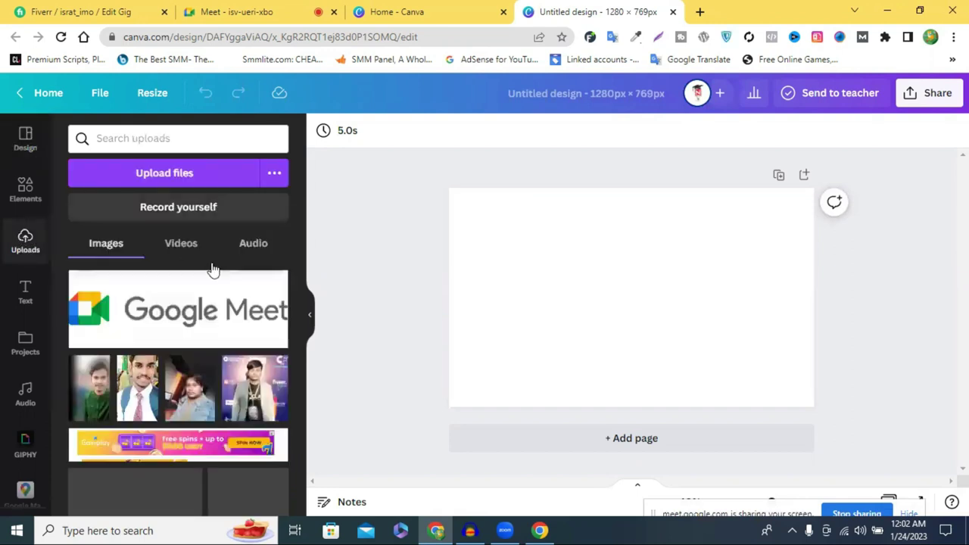
{"action": "scroll", "coordinate": [252, 303], "scroll_direction": "down", "scroll_amount": 2}
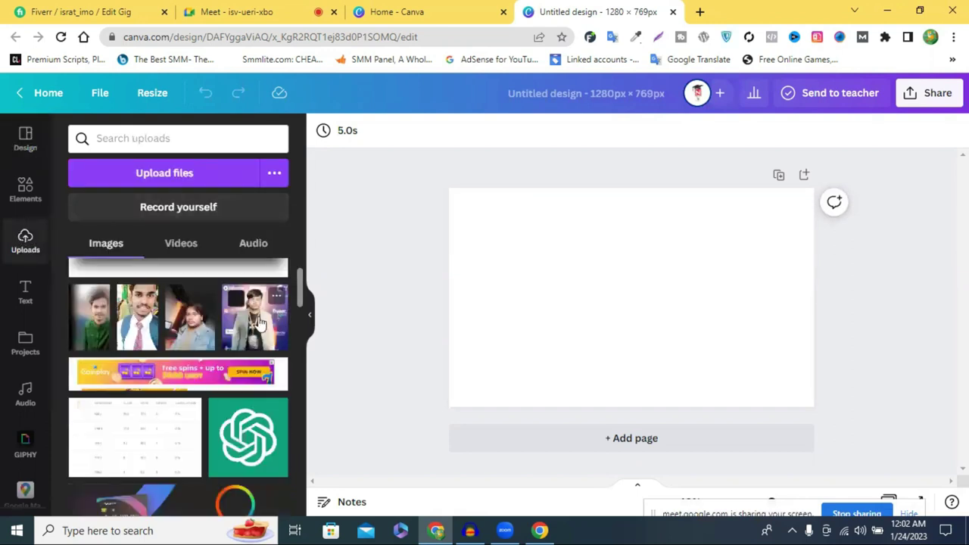
{"action": "left_click", "coordinate": [257, 322]}
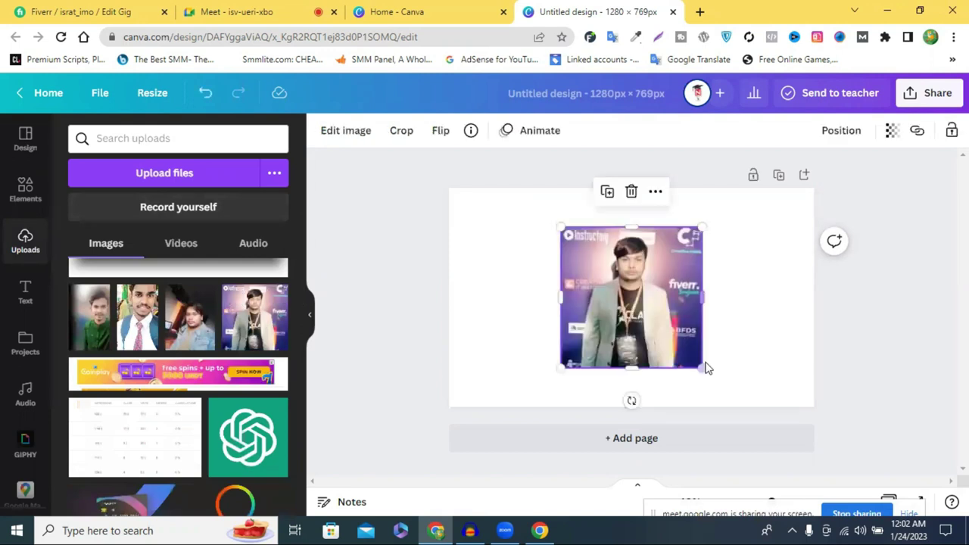
{"action": "left_click_drag", "start_coordinate": [701, 363], "coordinate": [752, 412]}
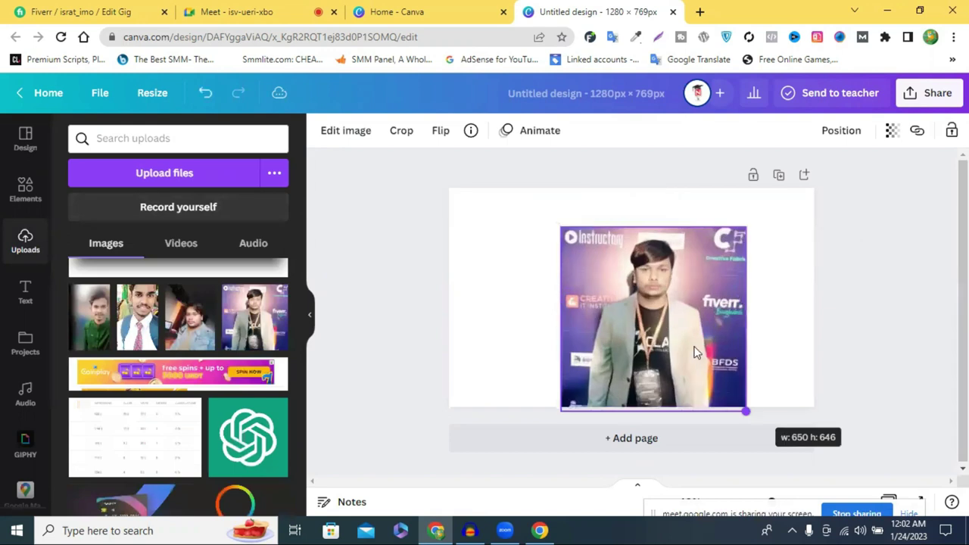
- Enlarge the man's photo to the full page height and crop both sides to about 601 × 769
{"action": "mouse_move", "coordinate": [585, 408]}
{"action": "left_mouse_down"}
{"action": "mouse_move", "coordinate": [656, 372]}
{"action": "mouse_move", "coordinate": [598, 407]}
{"action": "left_mouse_up"}
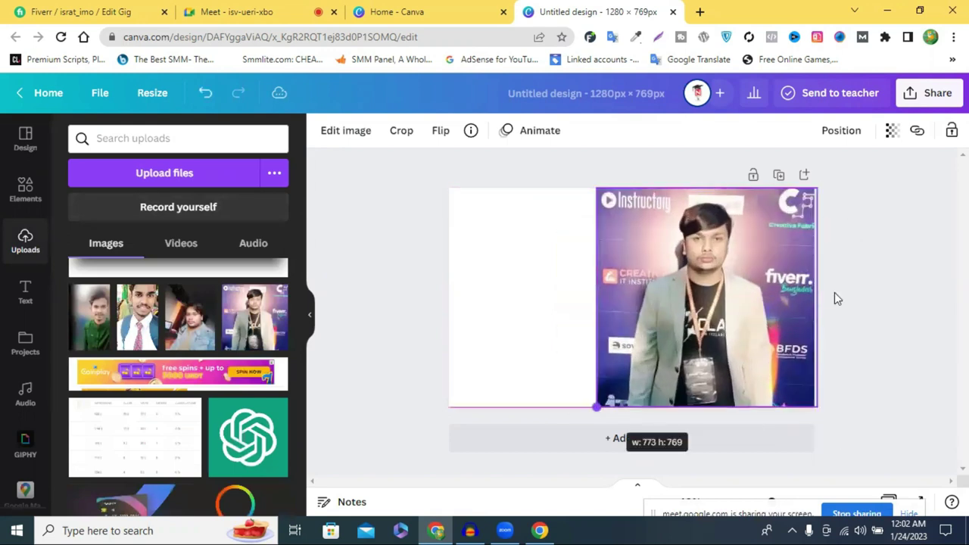
{"action": "left_click_drag", "start_coordinate": [598, 292], "coordinate": [615, 293]}
{"action": "left_click_drag", "start_coordinate": [816, 295], "coordinate": [787, 294]}
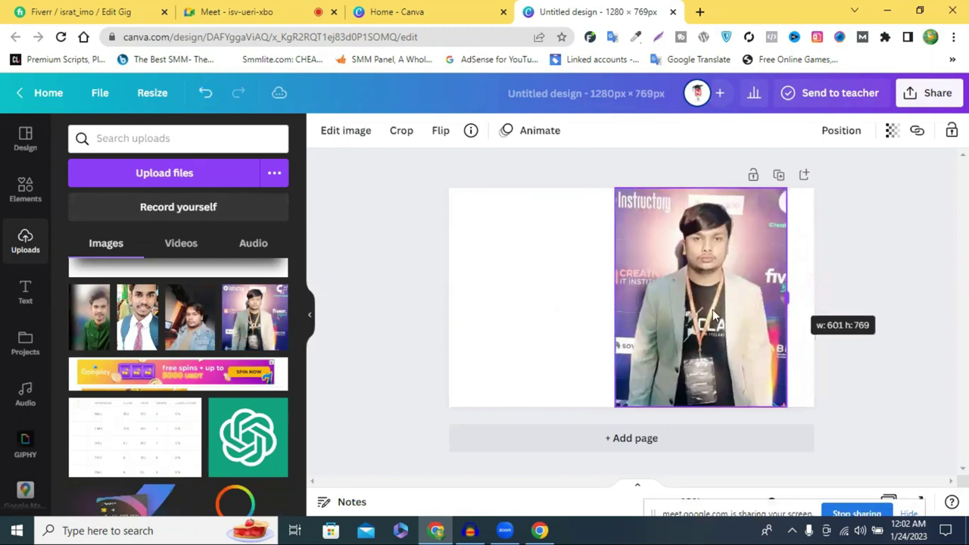
- Align the cropped photo with the page's right edge and trim a thin strip off its left side
{"action": "left_click_drag", "start_coordinate": [681, 310], "coordinate": [697, 309]}
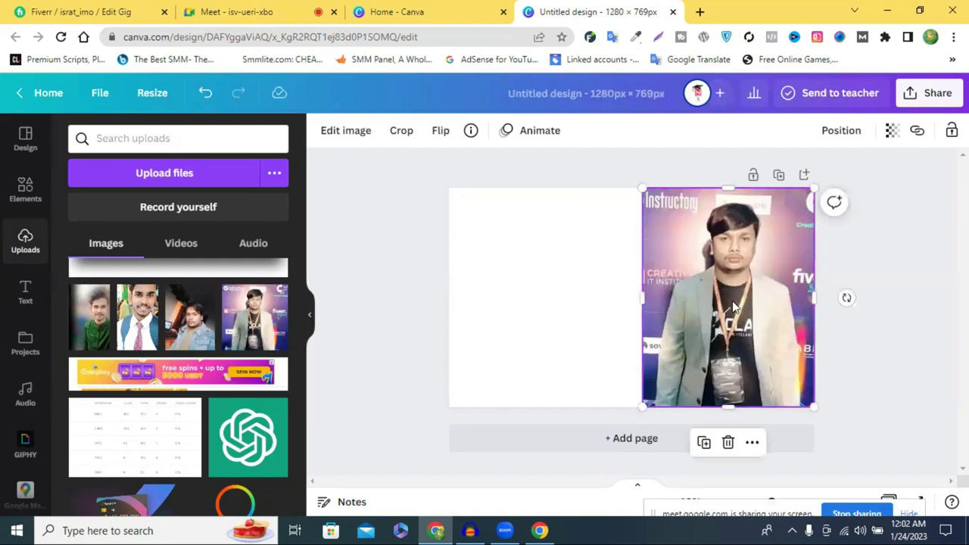
{"action": "left_click", "coordinate": [881, 319]}
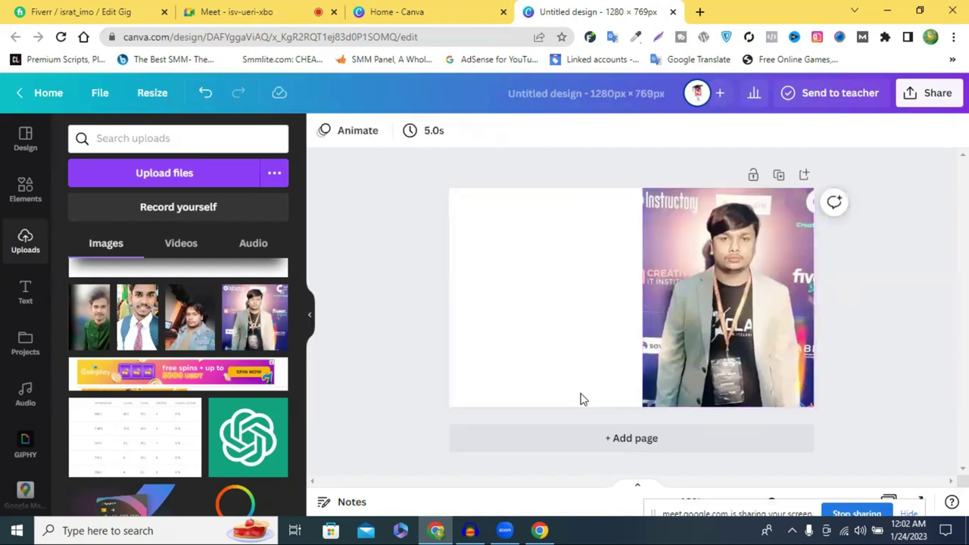
{"action": "left_click", "coordinate": [651, 299]}
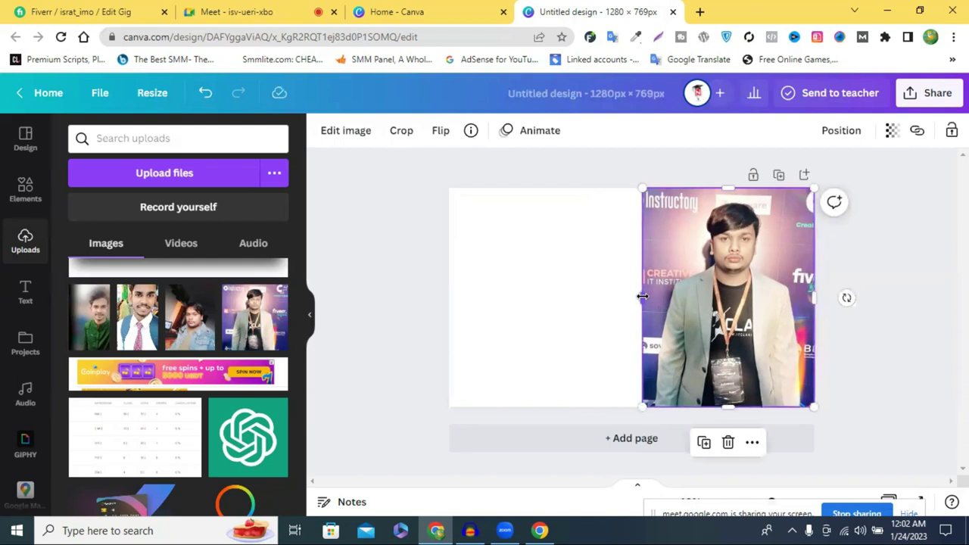
{"action": "left_click_drag", "start_coordinate": [644, 298], "coordinate": [648, 298]}
{"action": "left_click_drag", "start_coordinate": [809, 296], "coordinate": [811, 296]}
{"action": "left_click", "coordinate": [912, 272]}
{"action": "left_click", "coordinate": [754, 286]}
{"action": "left_click", "coordinate": [849, 258]}
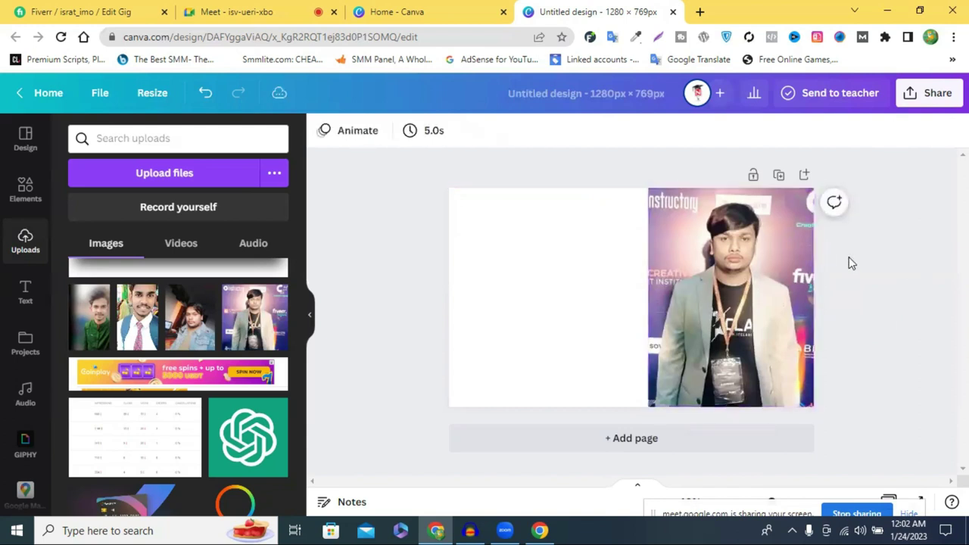
- Select the blank page background and open its colour choices
{"action": "left_click", "coordinate": [519, 240]}
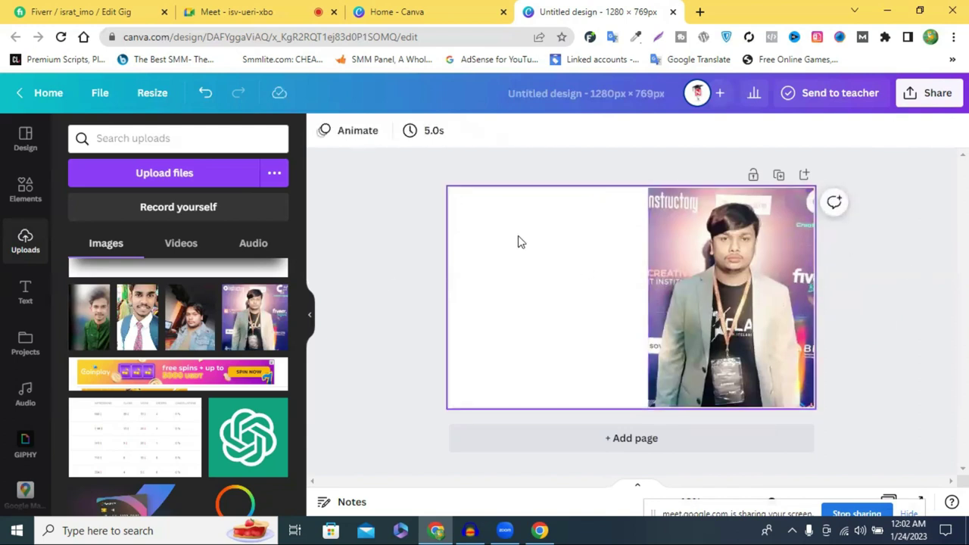
{"action": "left_click", "coordinate": [321, 133]}
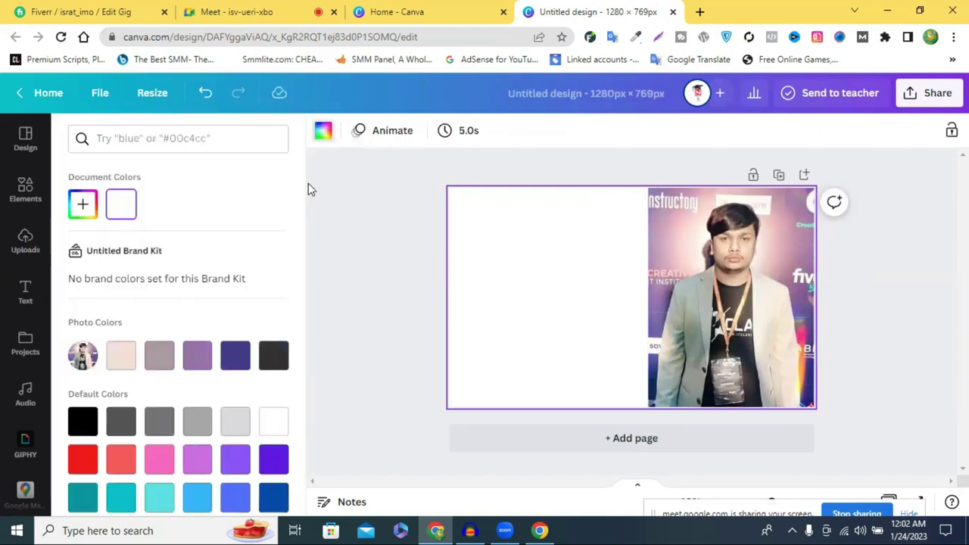